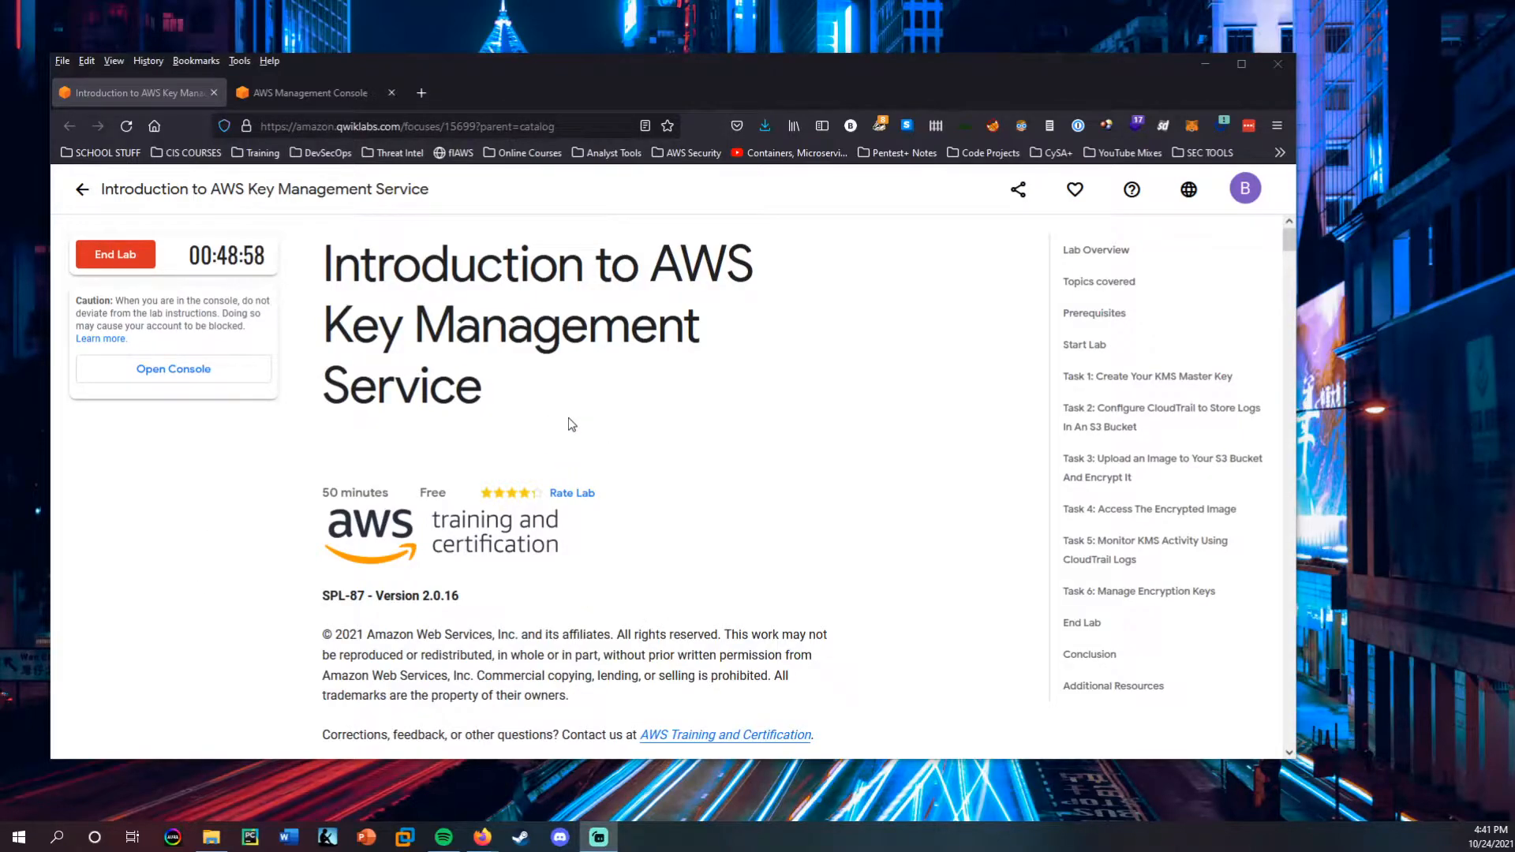
# Read the lab overview and covered topics, and open the lab's AWS Management Console in a maximized window.
pyautogui.scroll(-6, 620, 456)
pyautogui.scroll(-3, 620, 460)
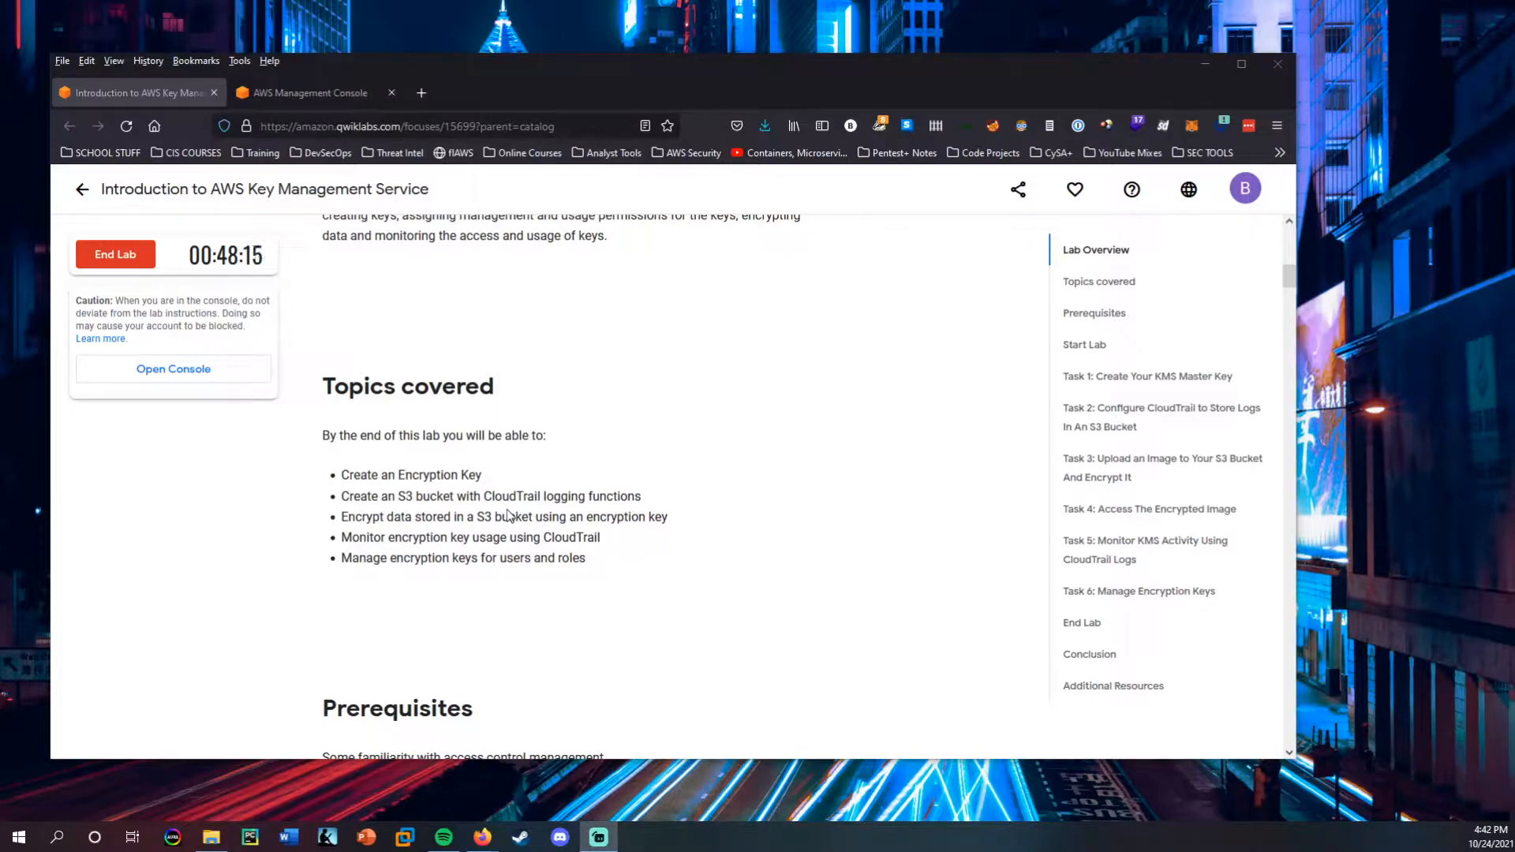
pyautogui.scroll(3, 521, 347)
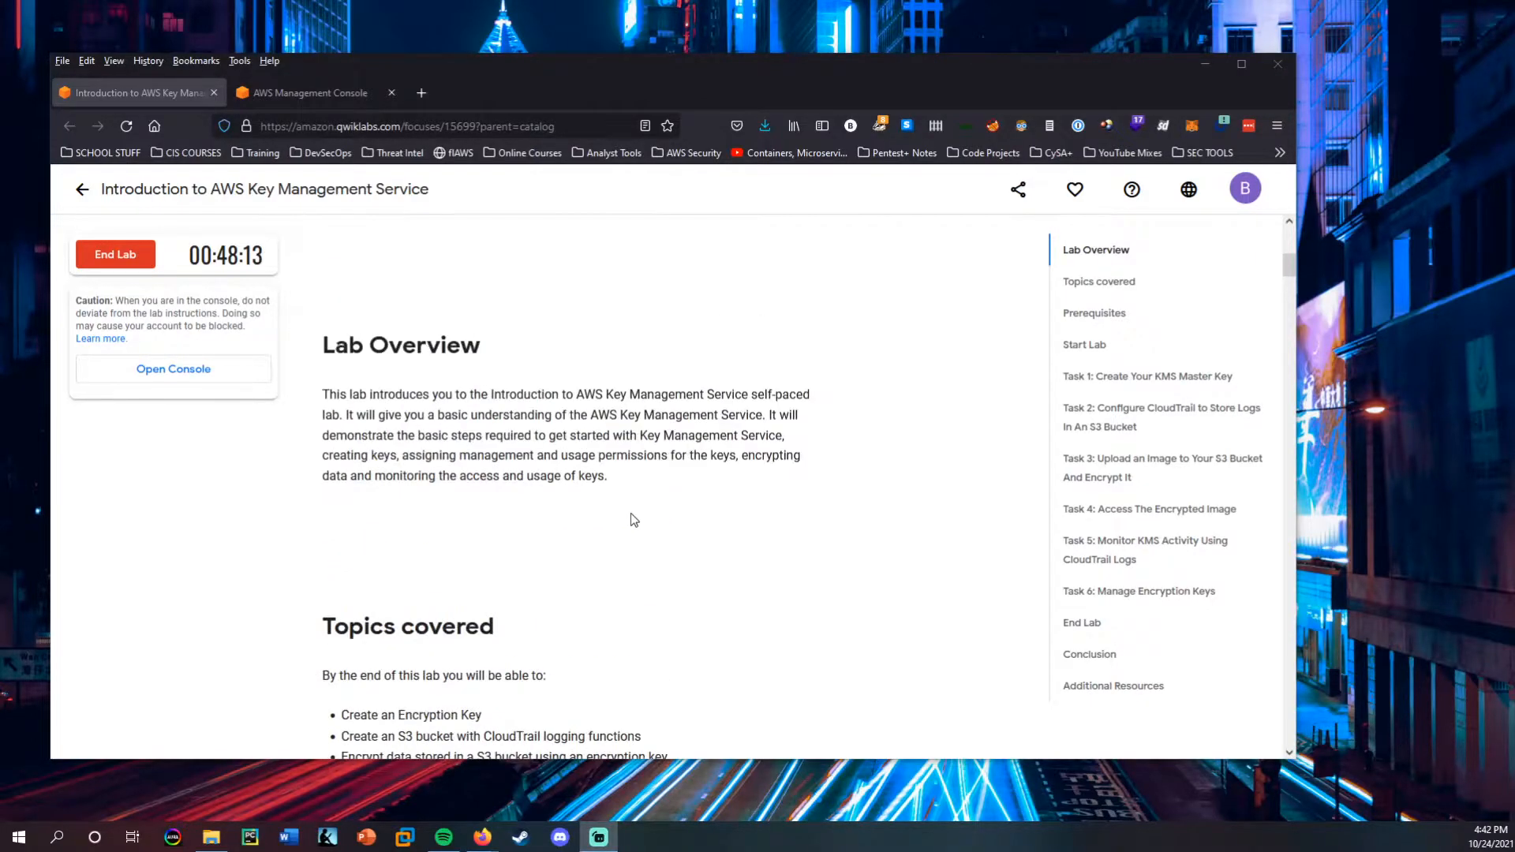
pyautogui.scroll(-7, 428, 178)
pyautogui.click(174, 368)
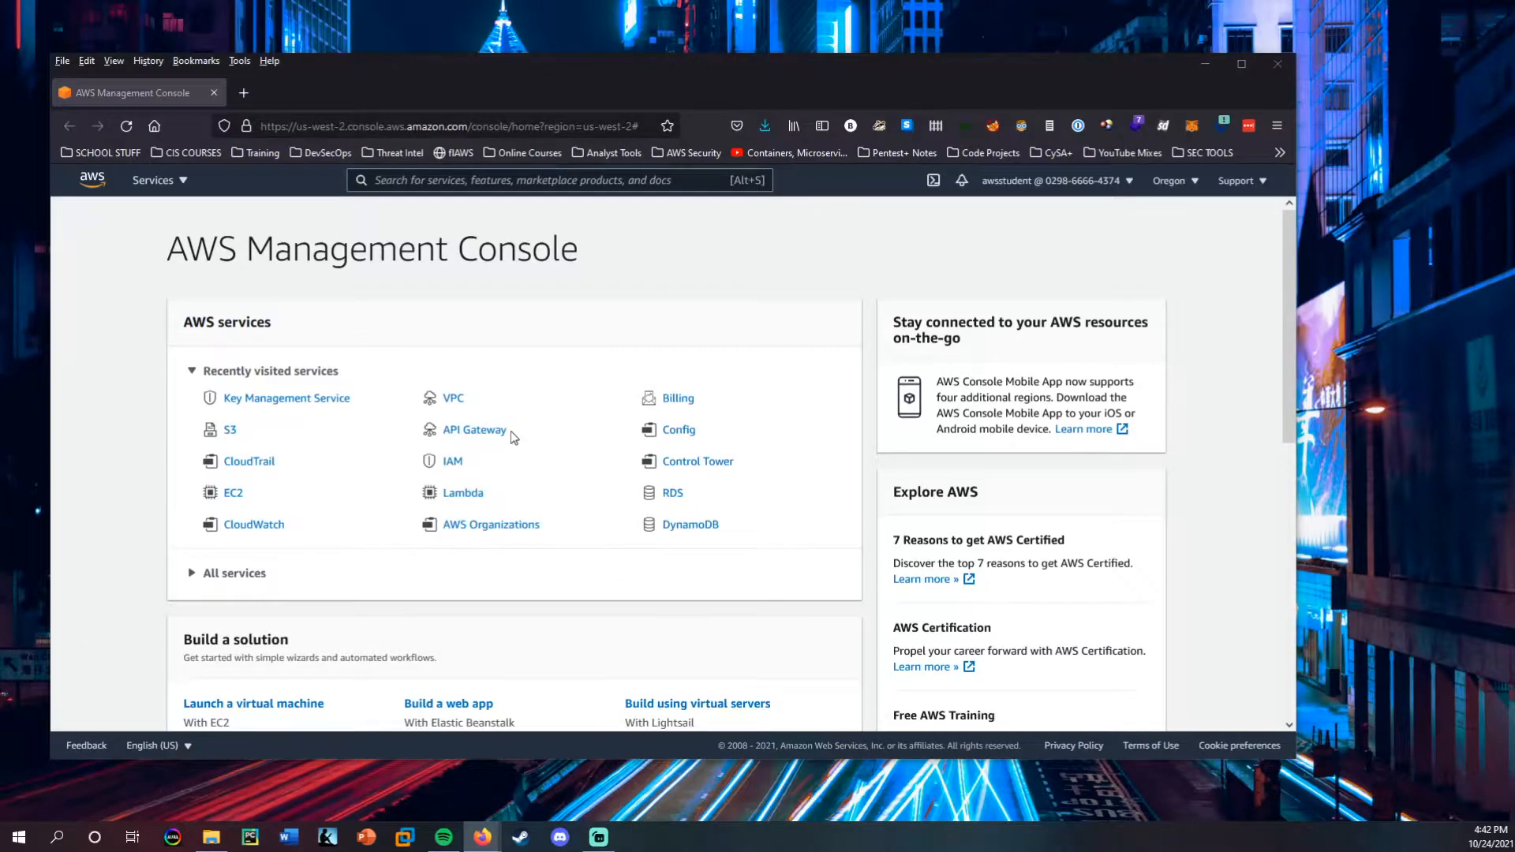
pyautogui.doubleClick(567, 74)
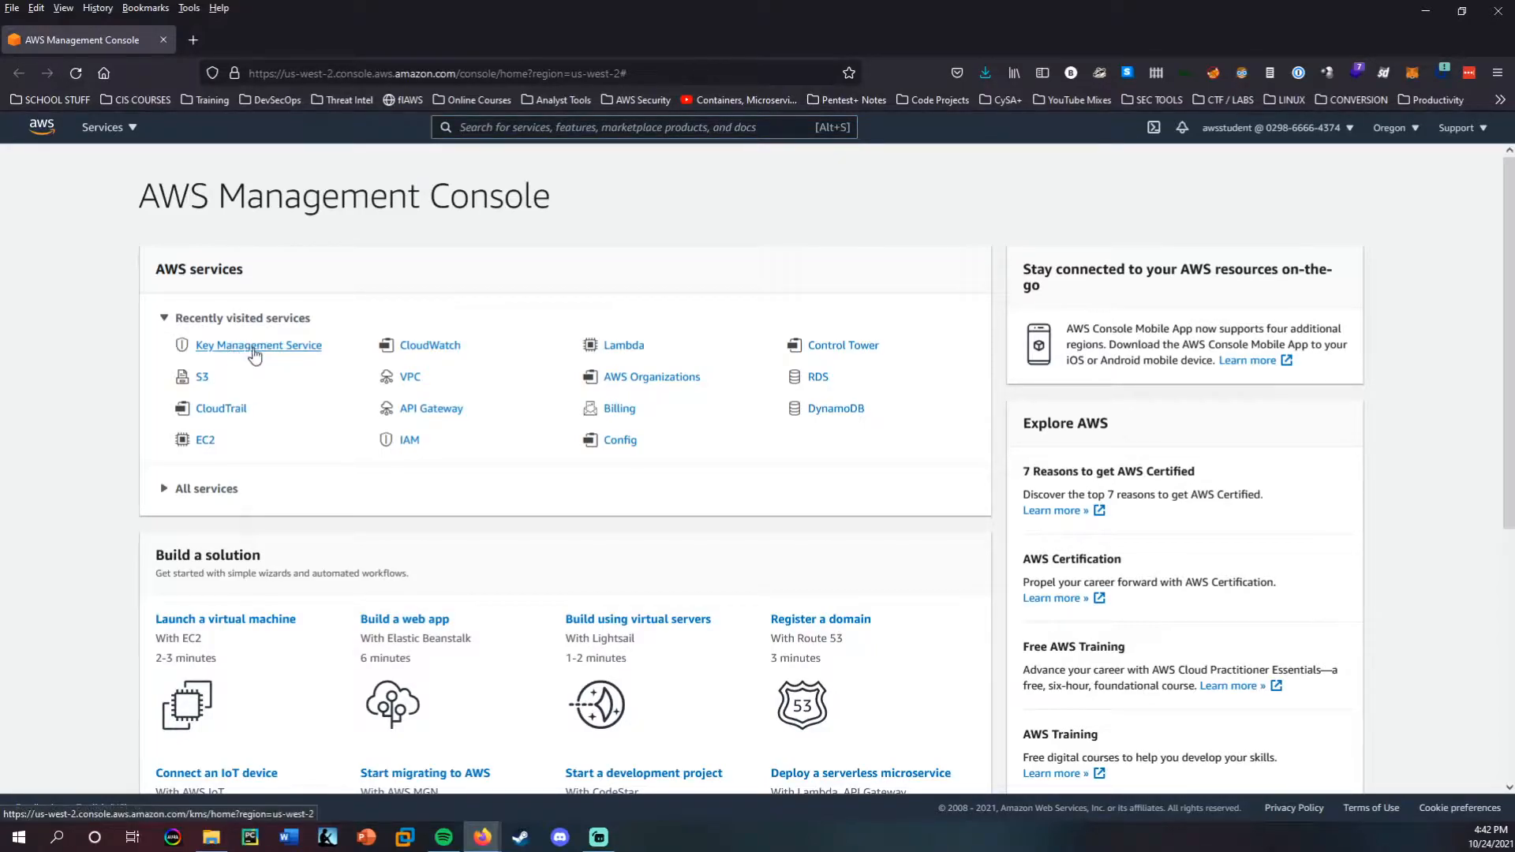
# Search the AWS services for kms and open Key Management Service.
pyautogui.click(560, 128)
pyautogui.write('kms')
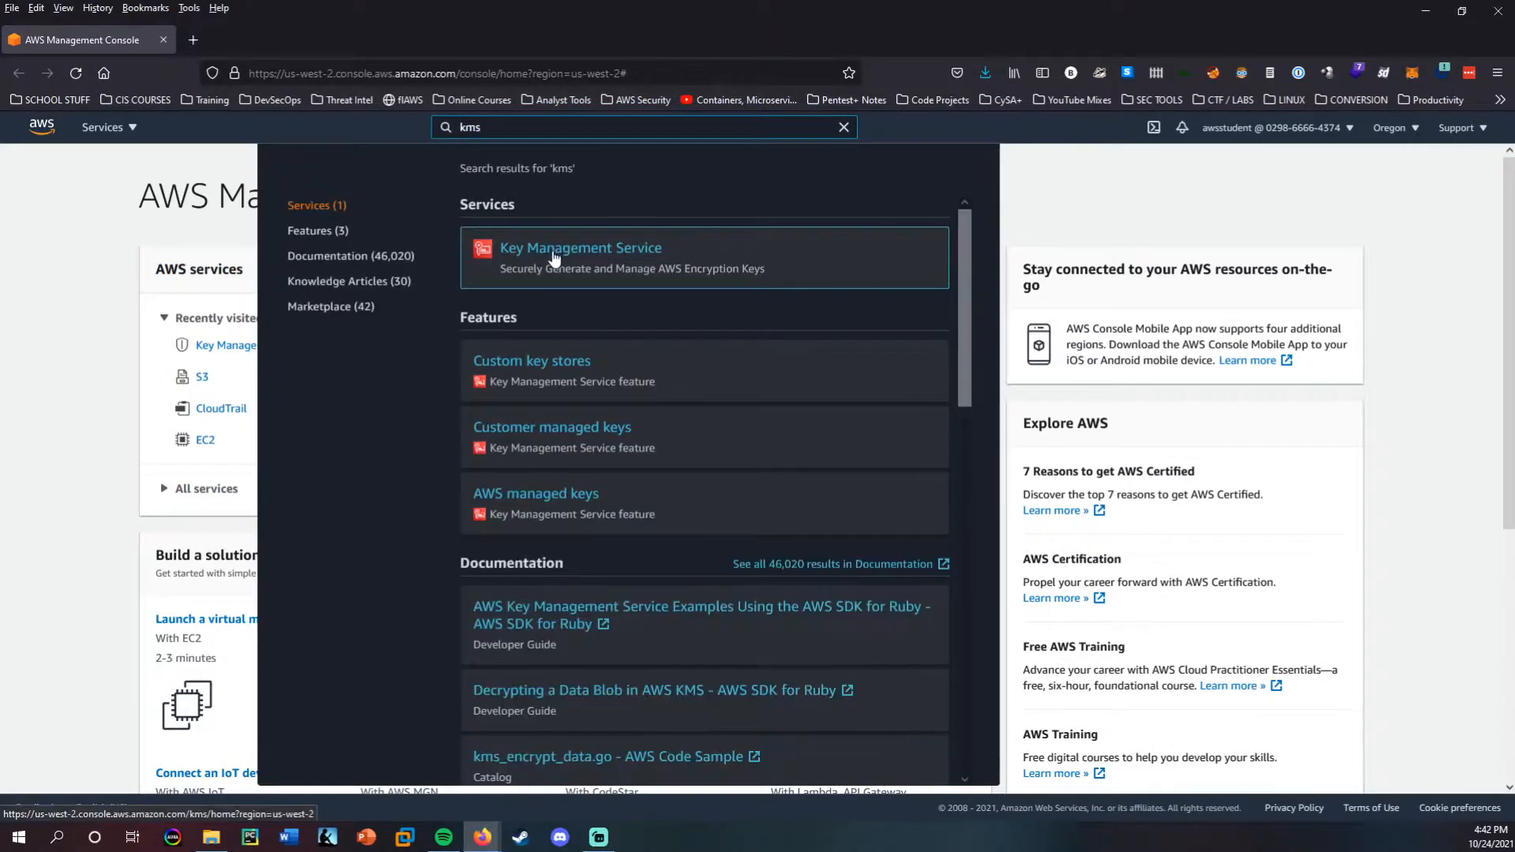
pyautogui.click(577, 251)
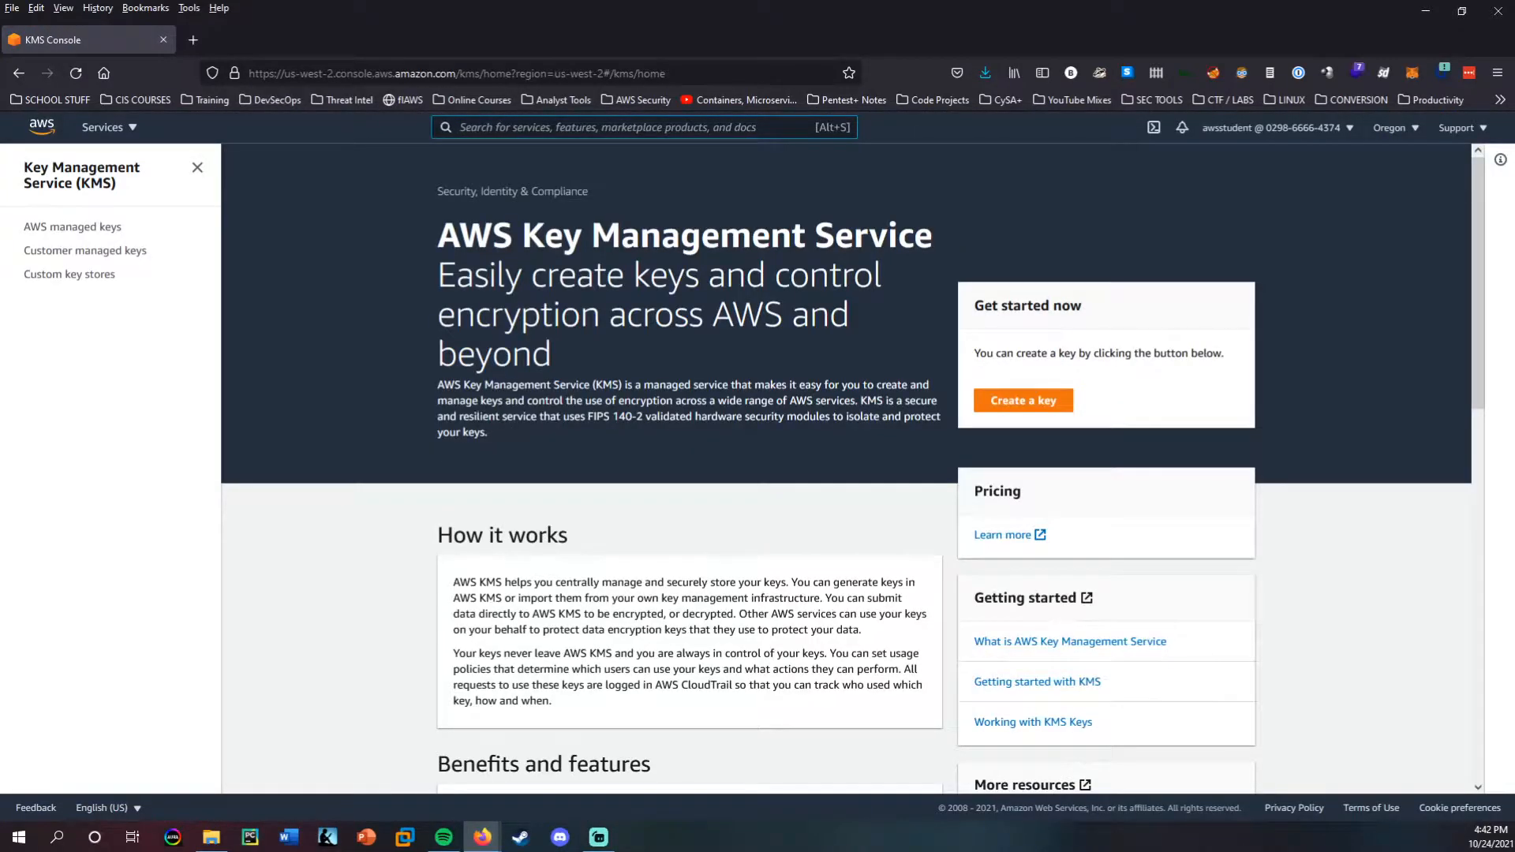
# Start creating a key with the Symmetric key type, check the advanced options, and proceed to the labels.
pyautogui.click(1039, 402)
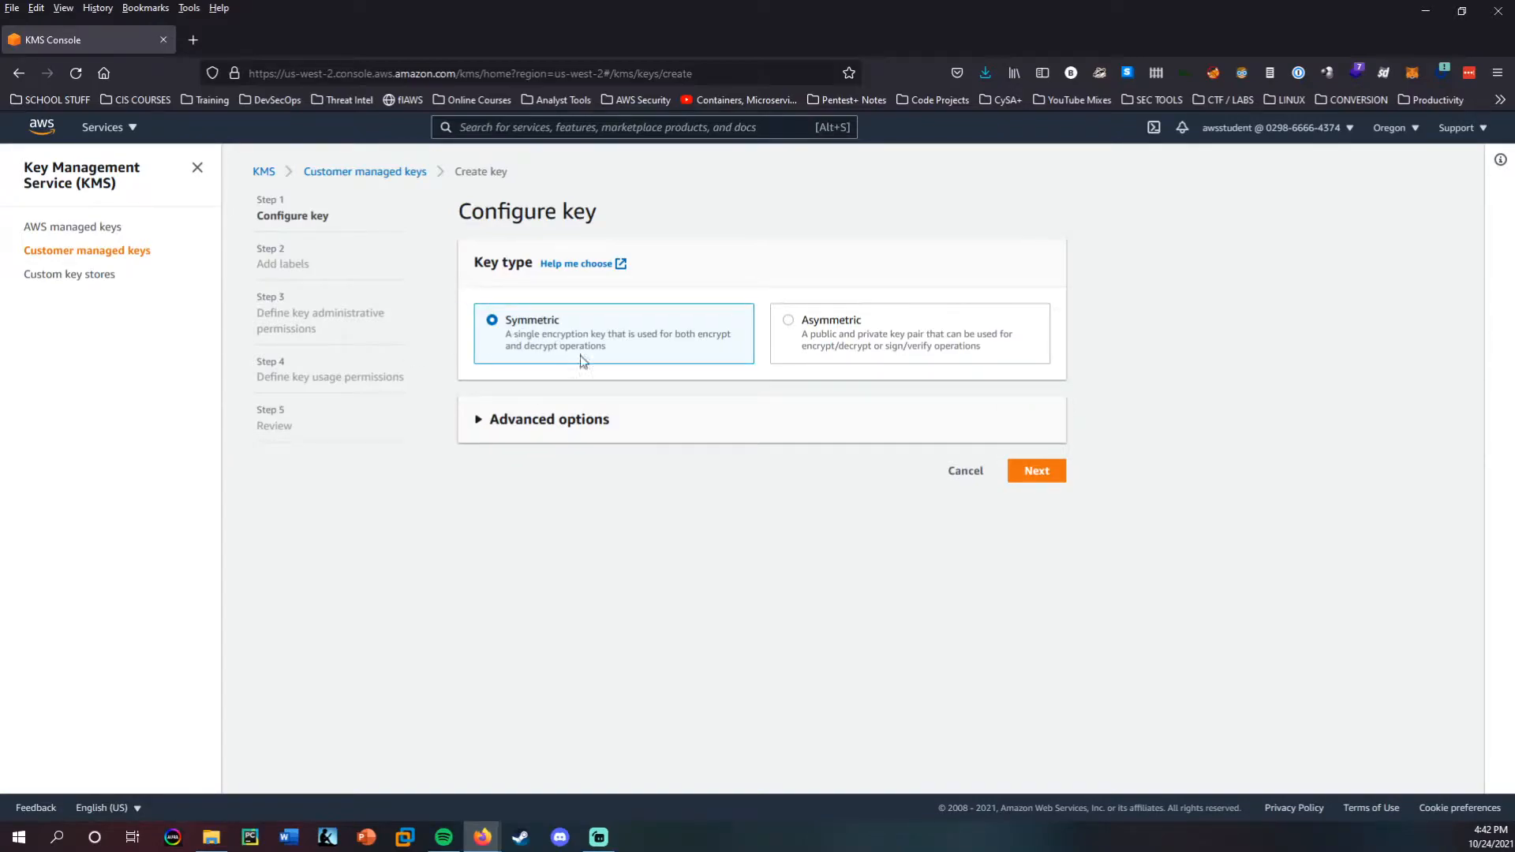
pyautogui.click(490, 426)
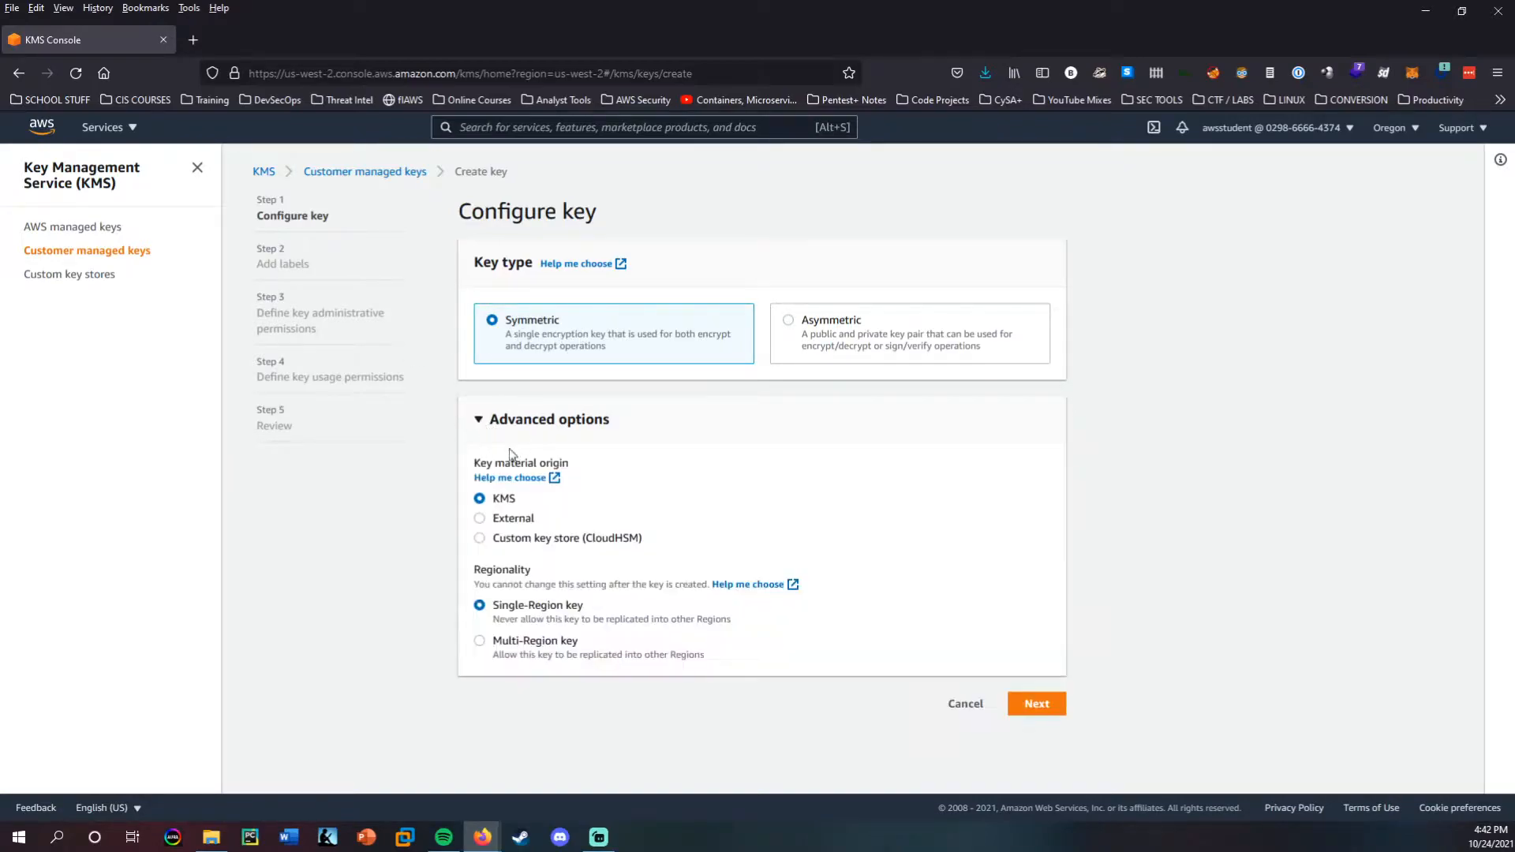
pyautogui.click(493, 426)
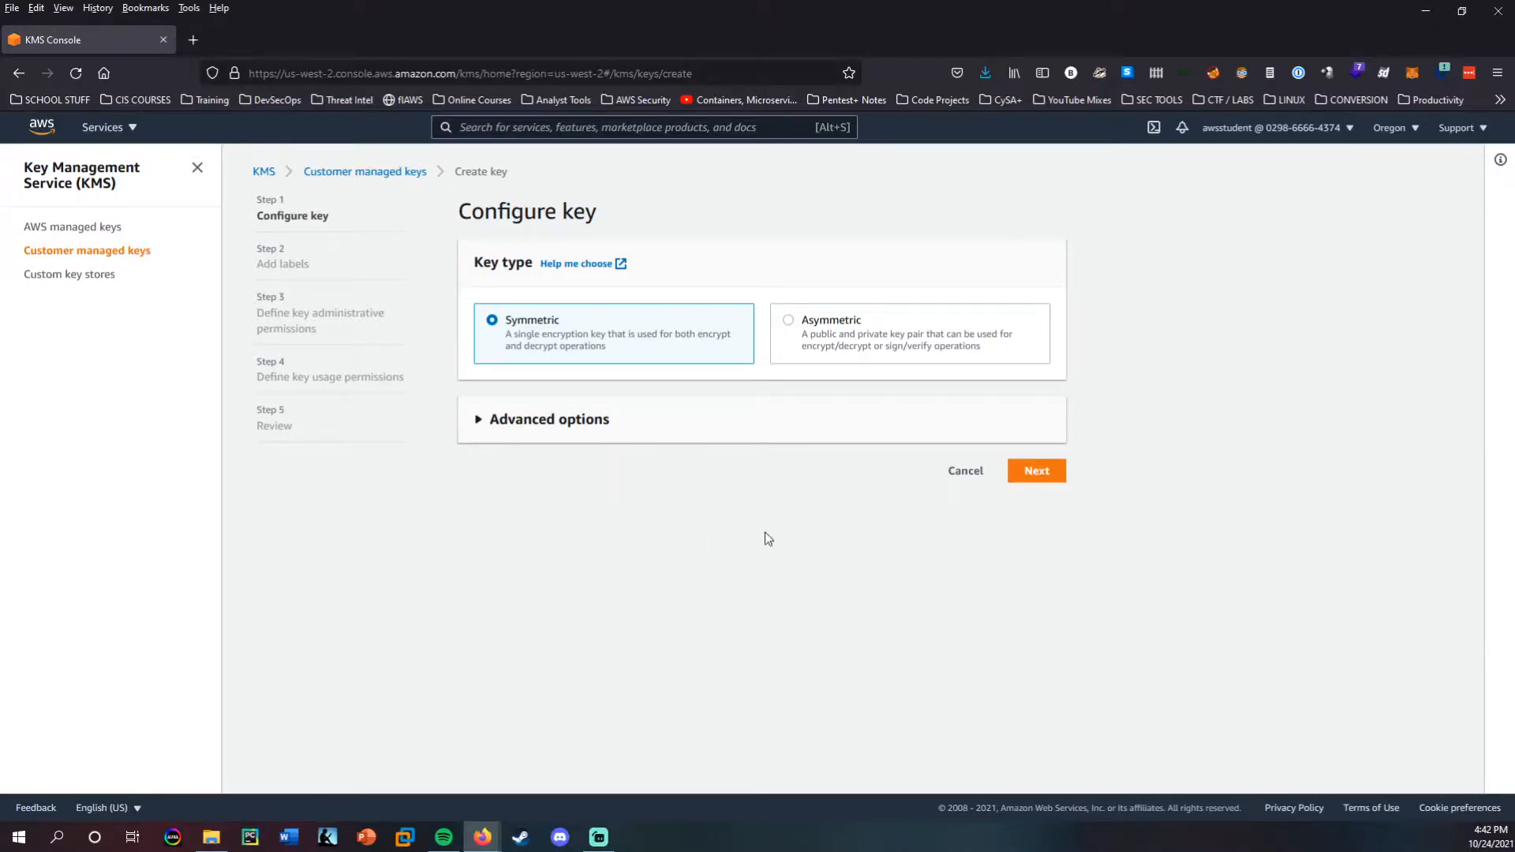
pyautogui.click(1033, 472)
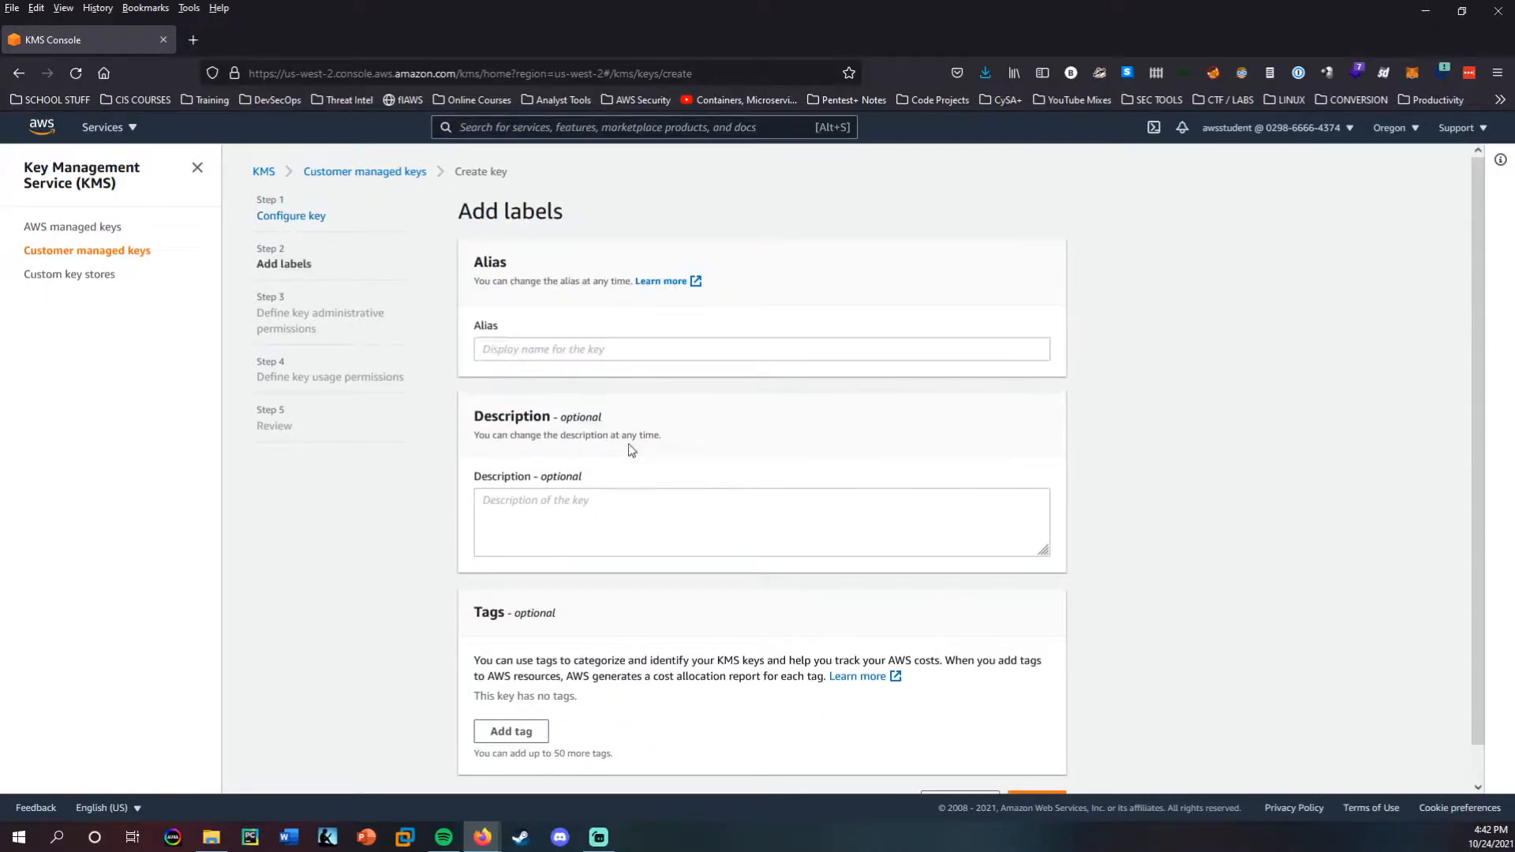
# Label the key with the alias myFirstKey and the description "KMS Key for S3 data", and continue to administrative permissions.
pyautogui.click(548, 343)
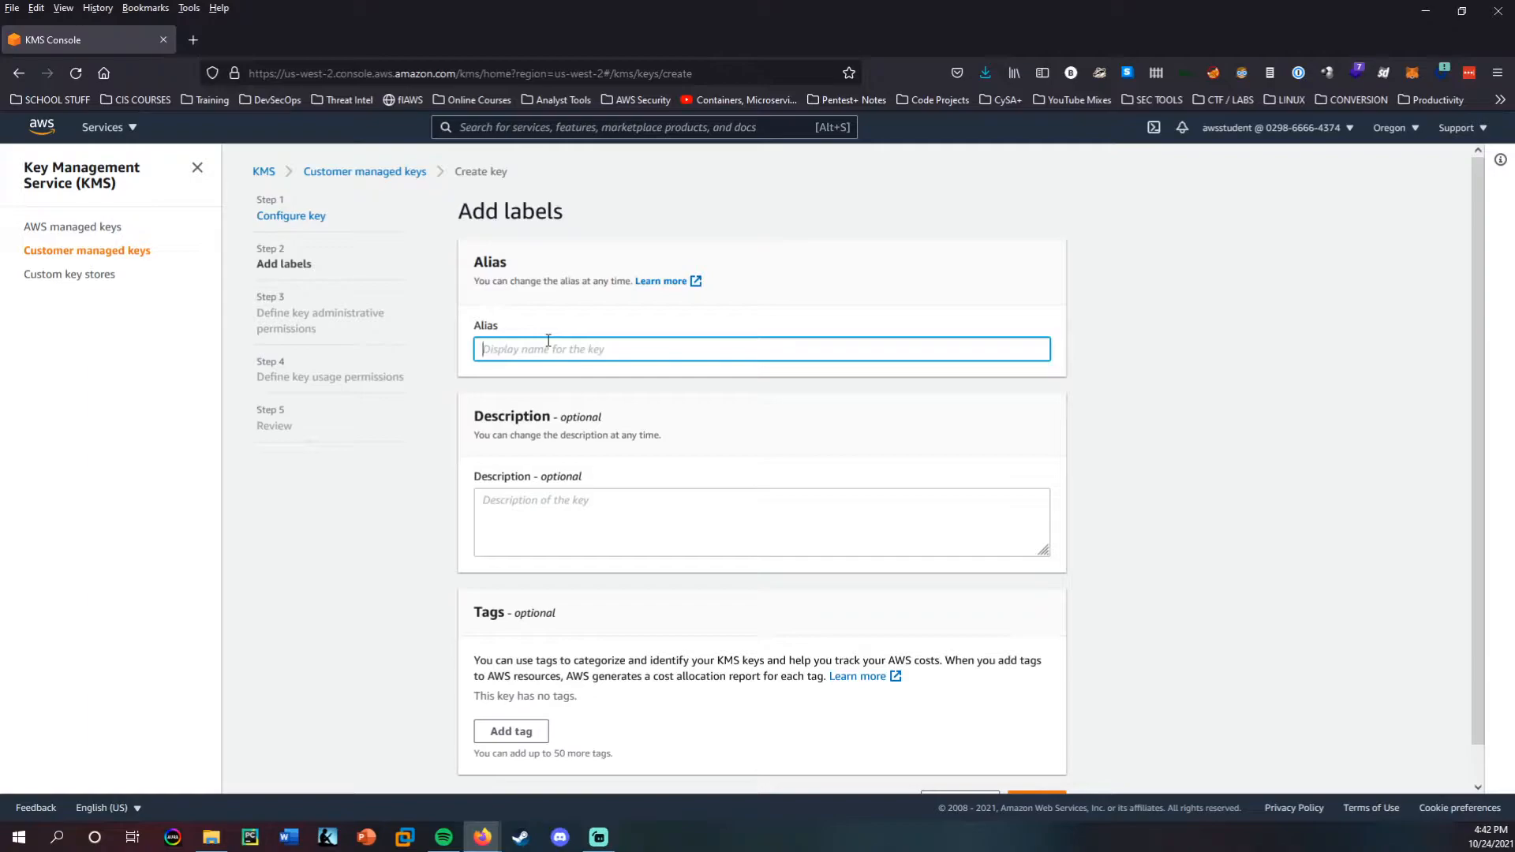
pyautogui.write('myFirstKey')
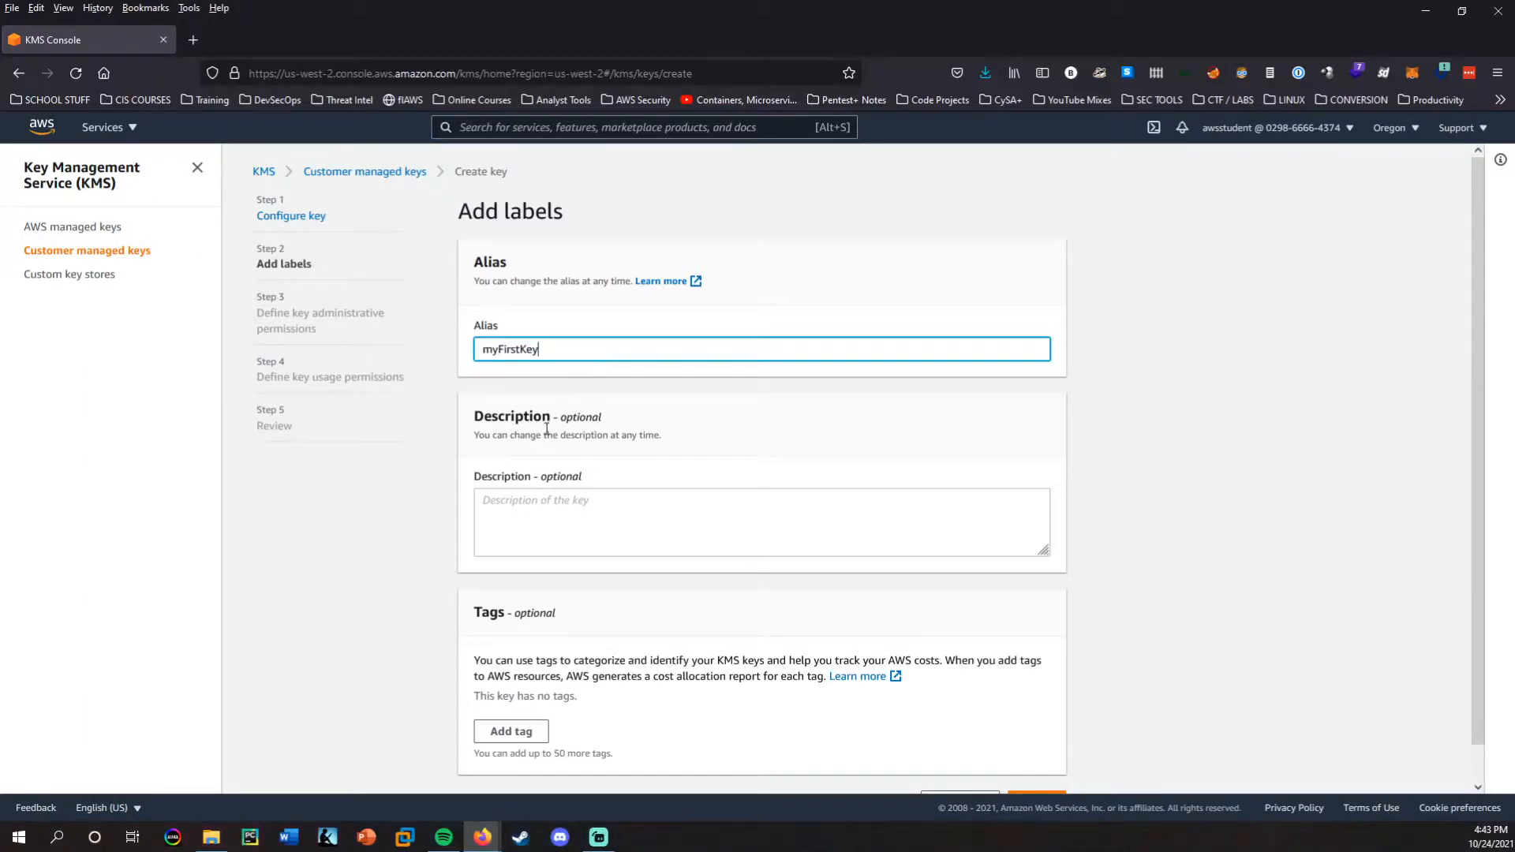
pyautogui.click(559, 497)
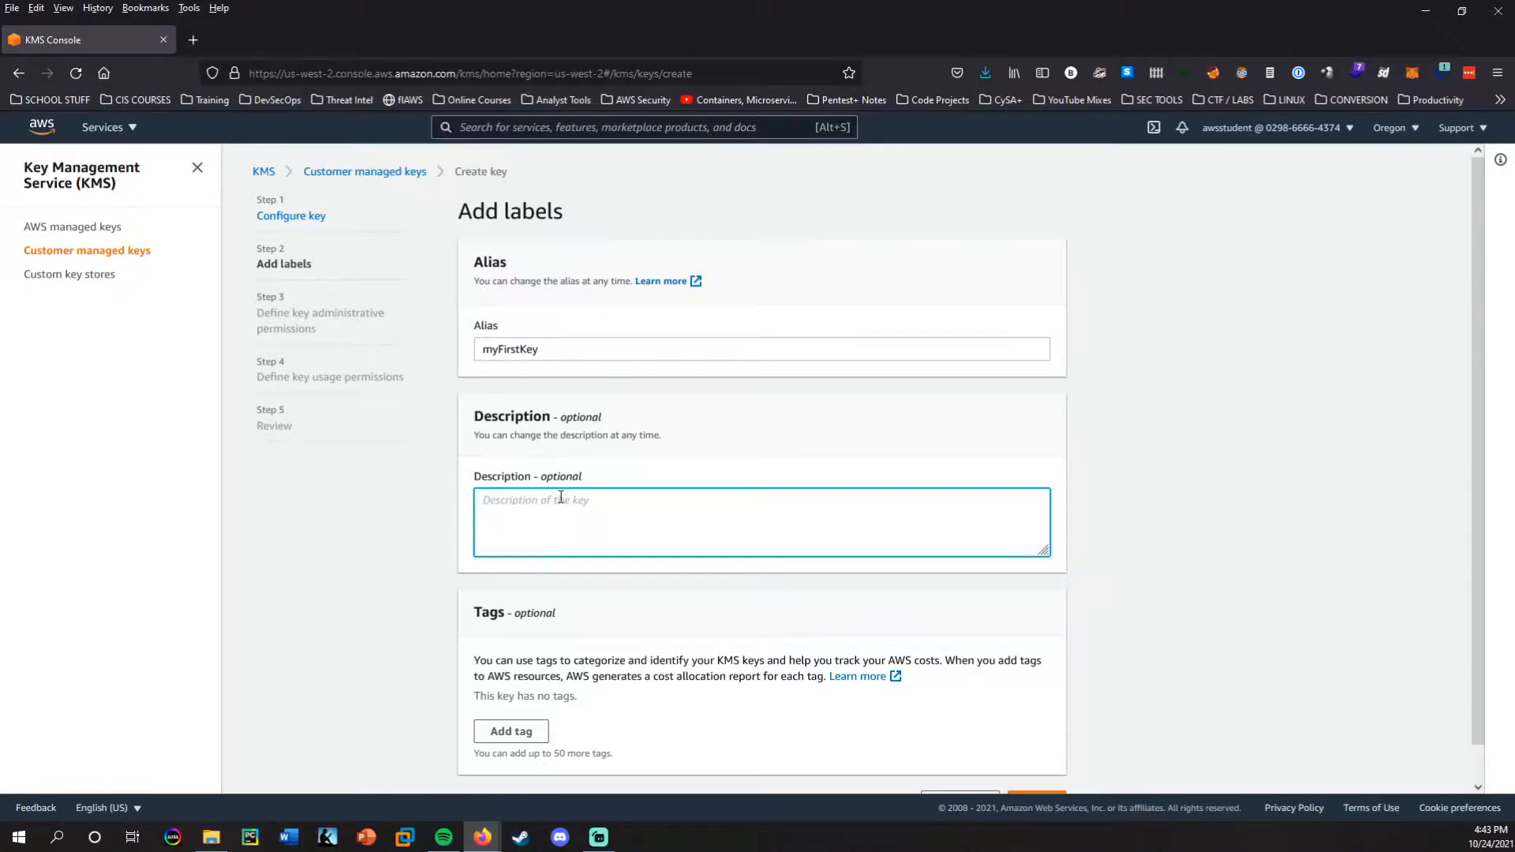
pyautogui.write('KMS Key for S3 data')
pyautogui.scroll(-1, 886, 416)
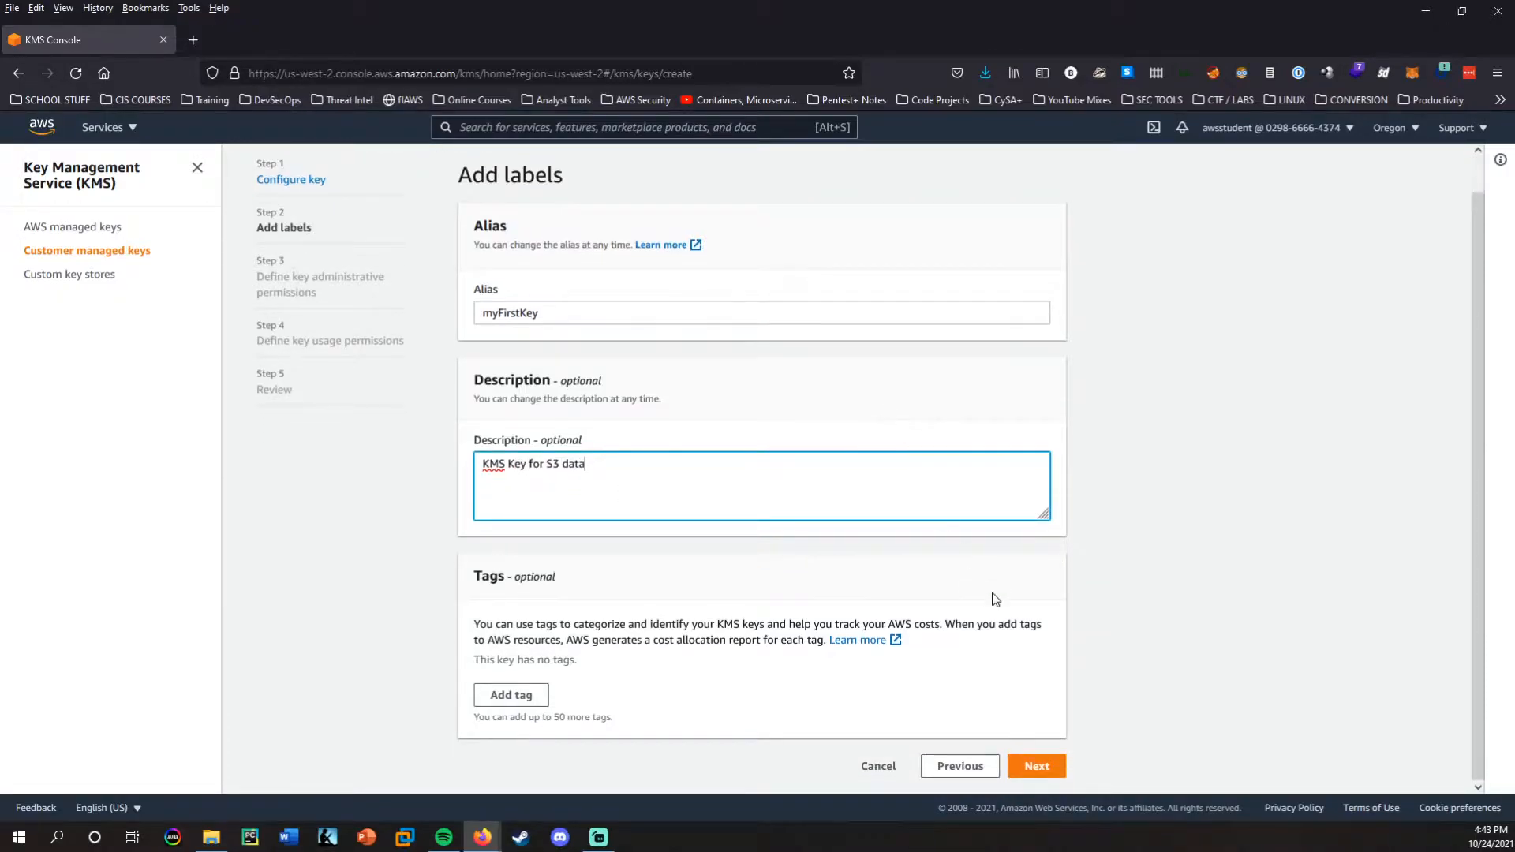
pyautogui.click(1038, 770)
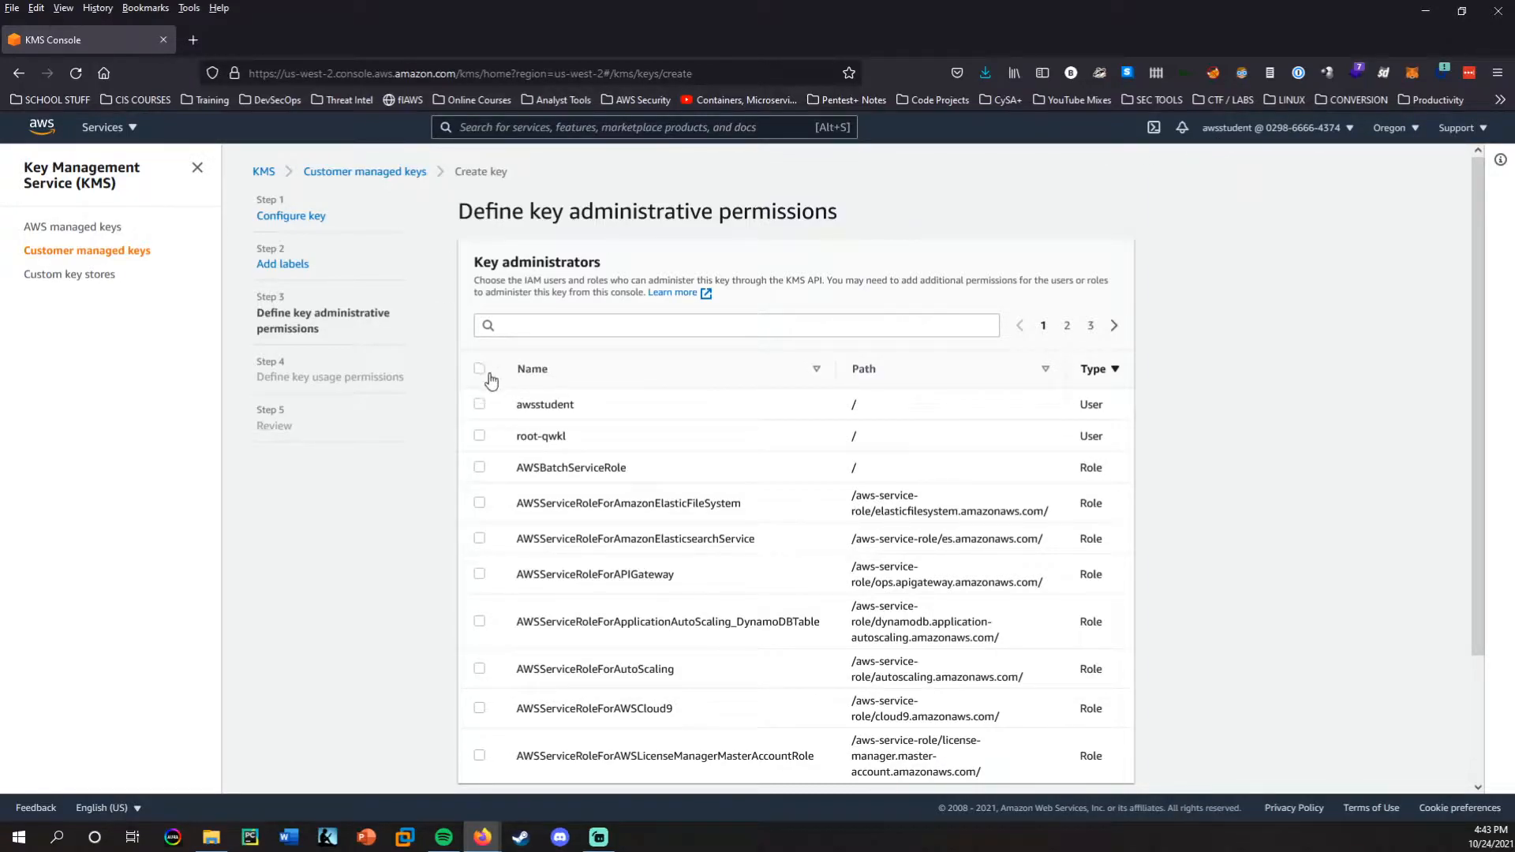
# Assign the awsstudent user as key administrator and continue to the usage permissions.
pyautogui.click(480, 405)
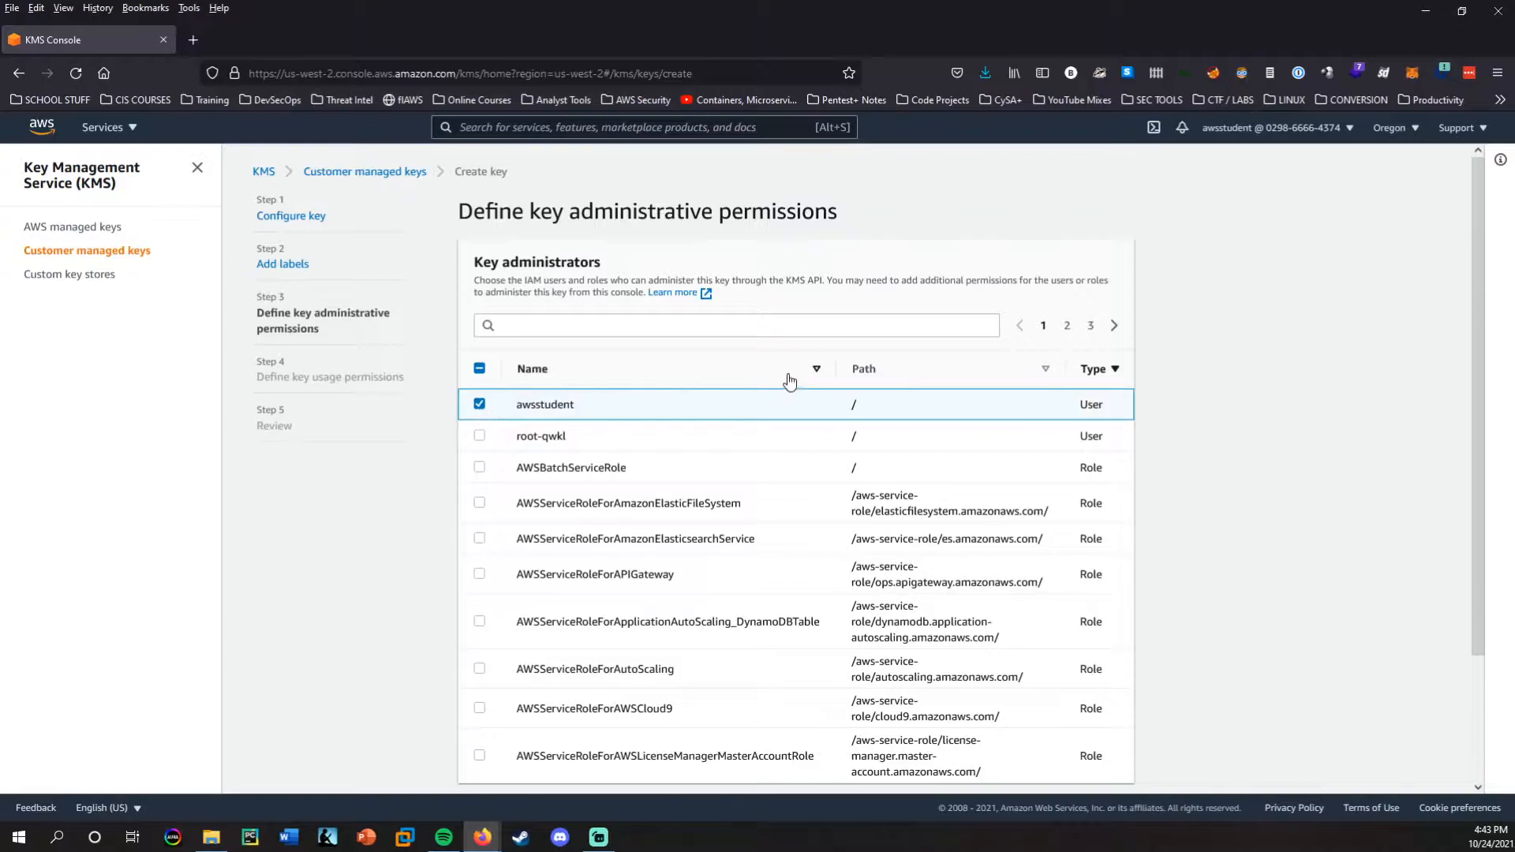
pyautogui.scroll(-2, 1035, 552)
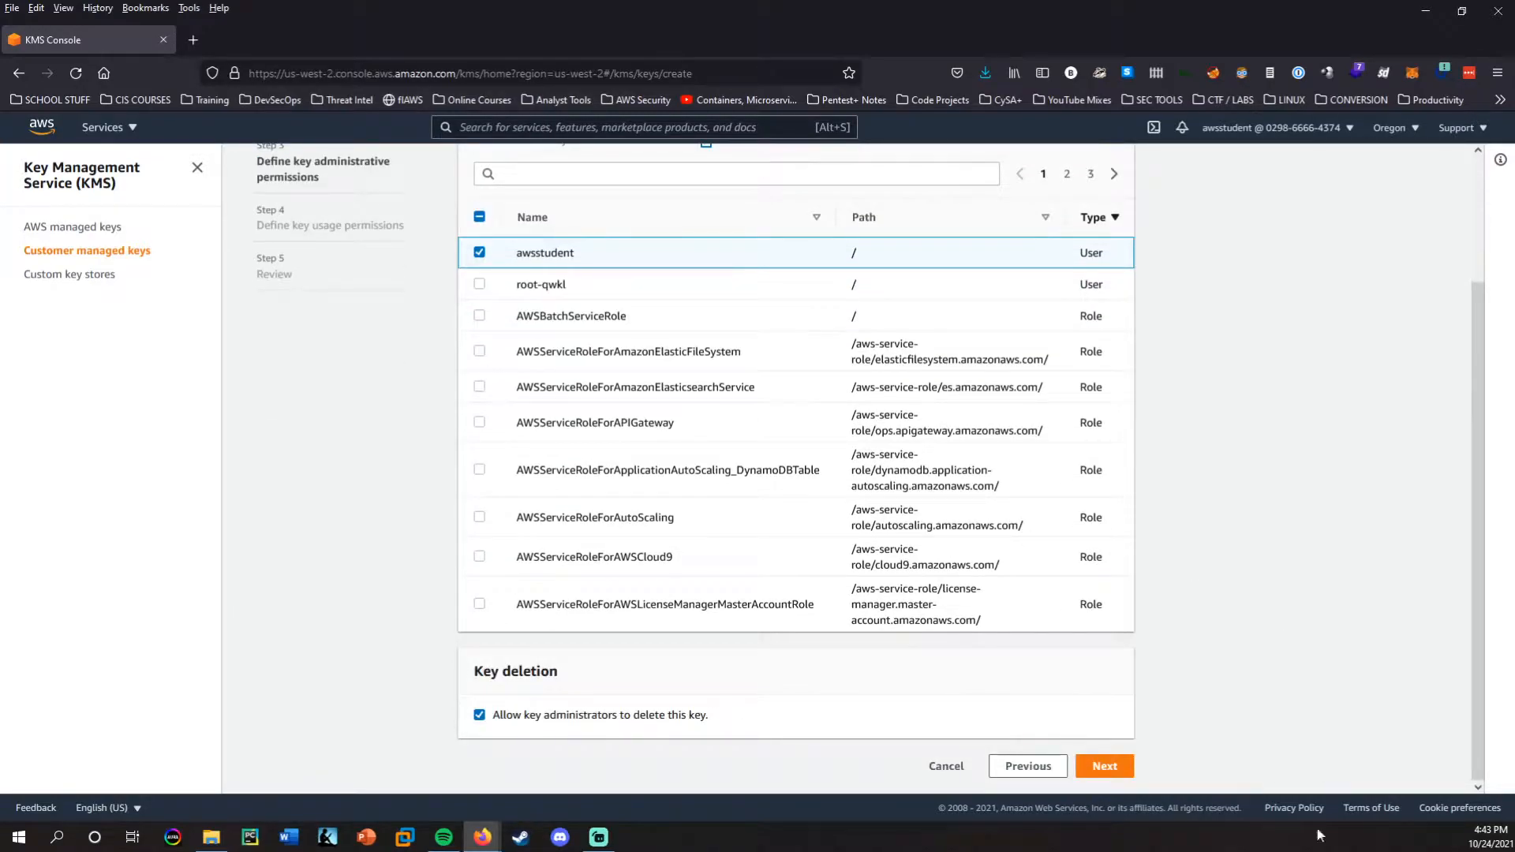
pyautogui.click(1100, 767)
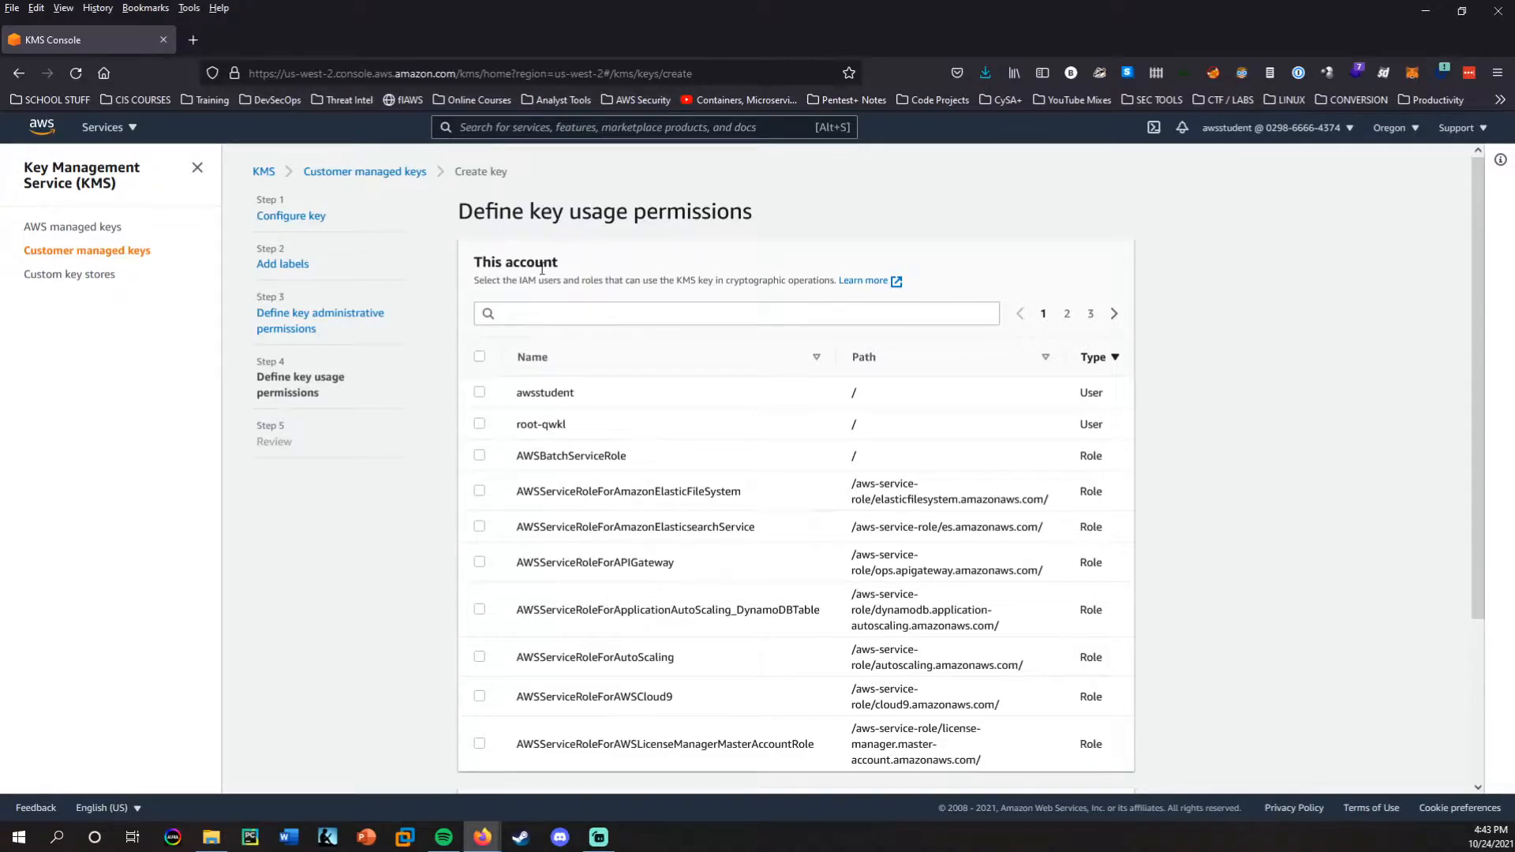
# Grant the awsstudent user permission to use the key and continue to the review.
pyautogui.click(478, 391)
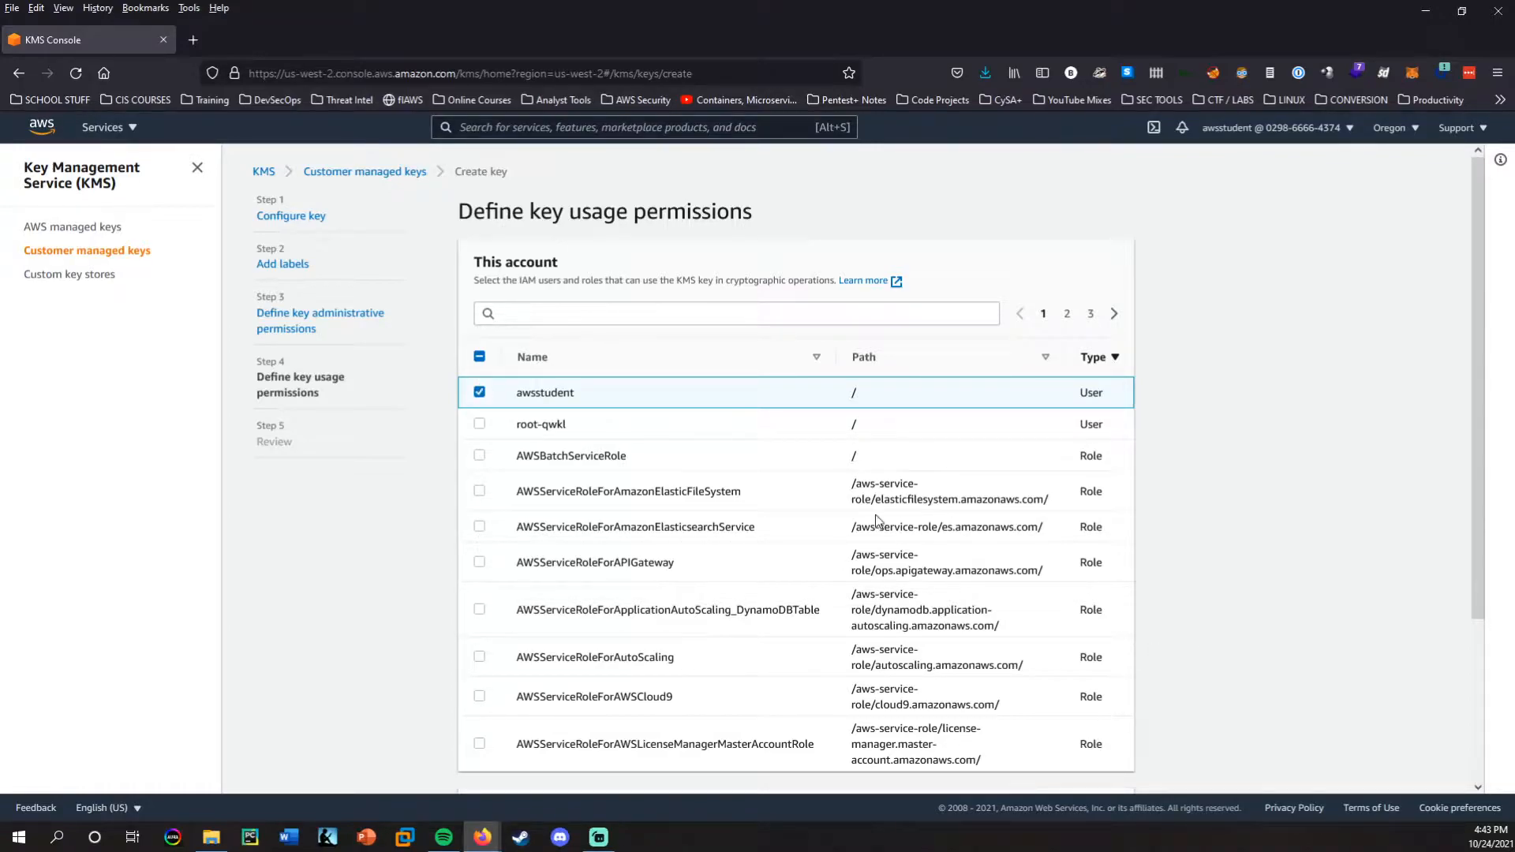
pyautogui.scroll(-3, 1232, 483)
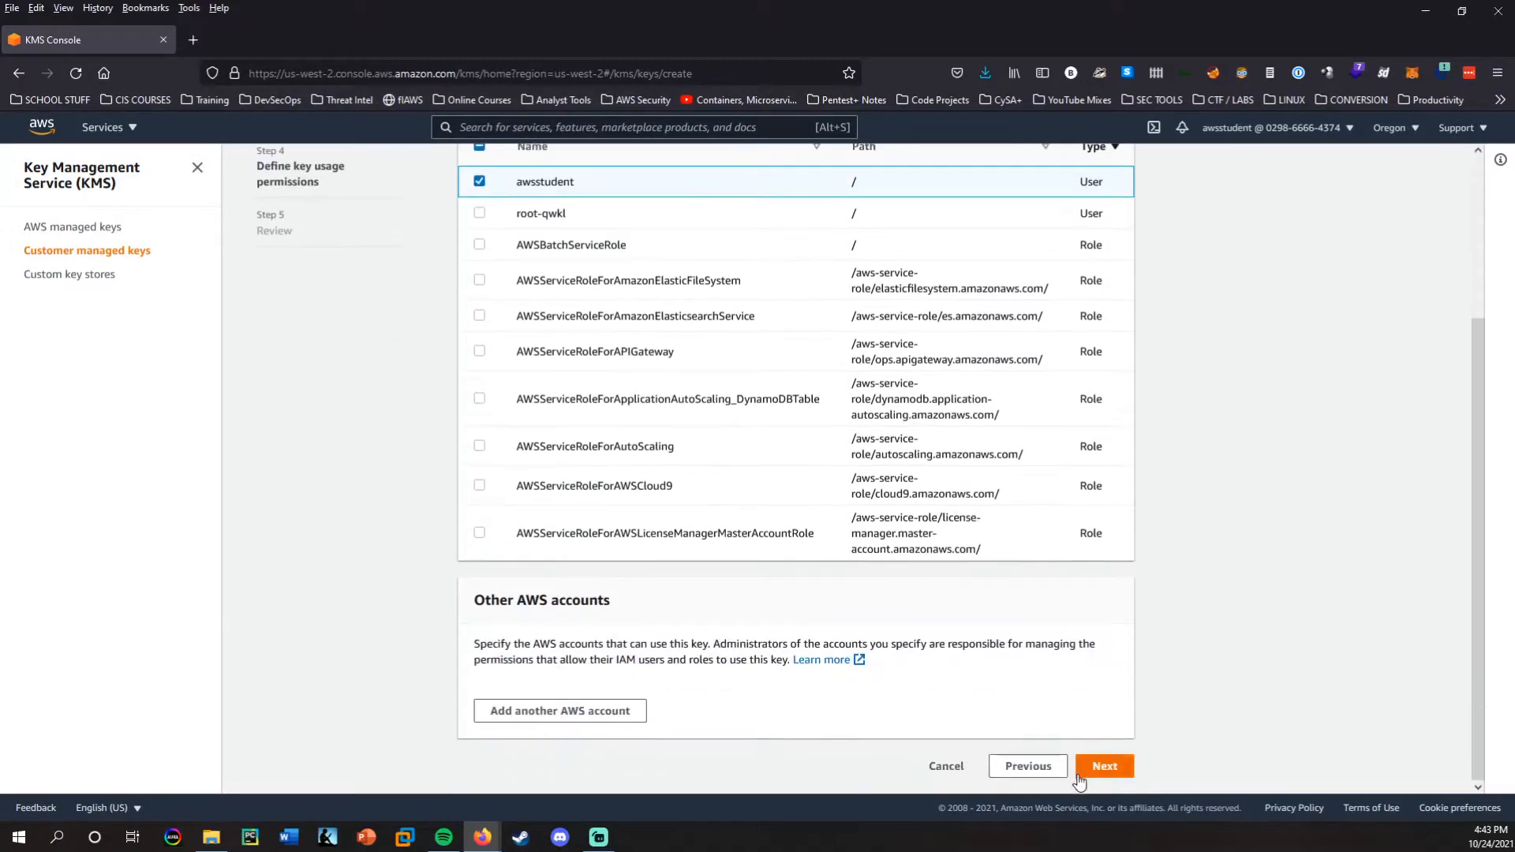
pyautogui.click(1102, 770)
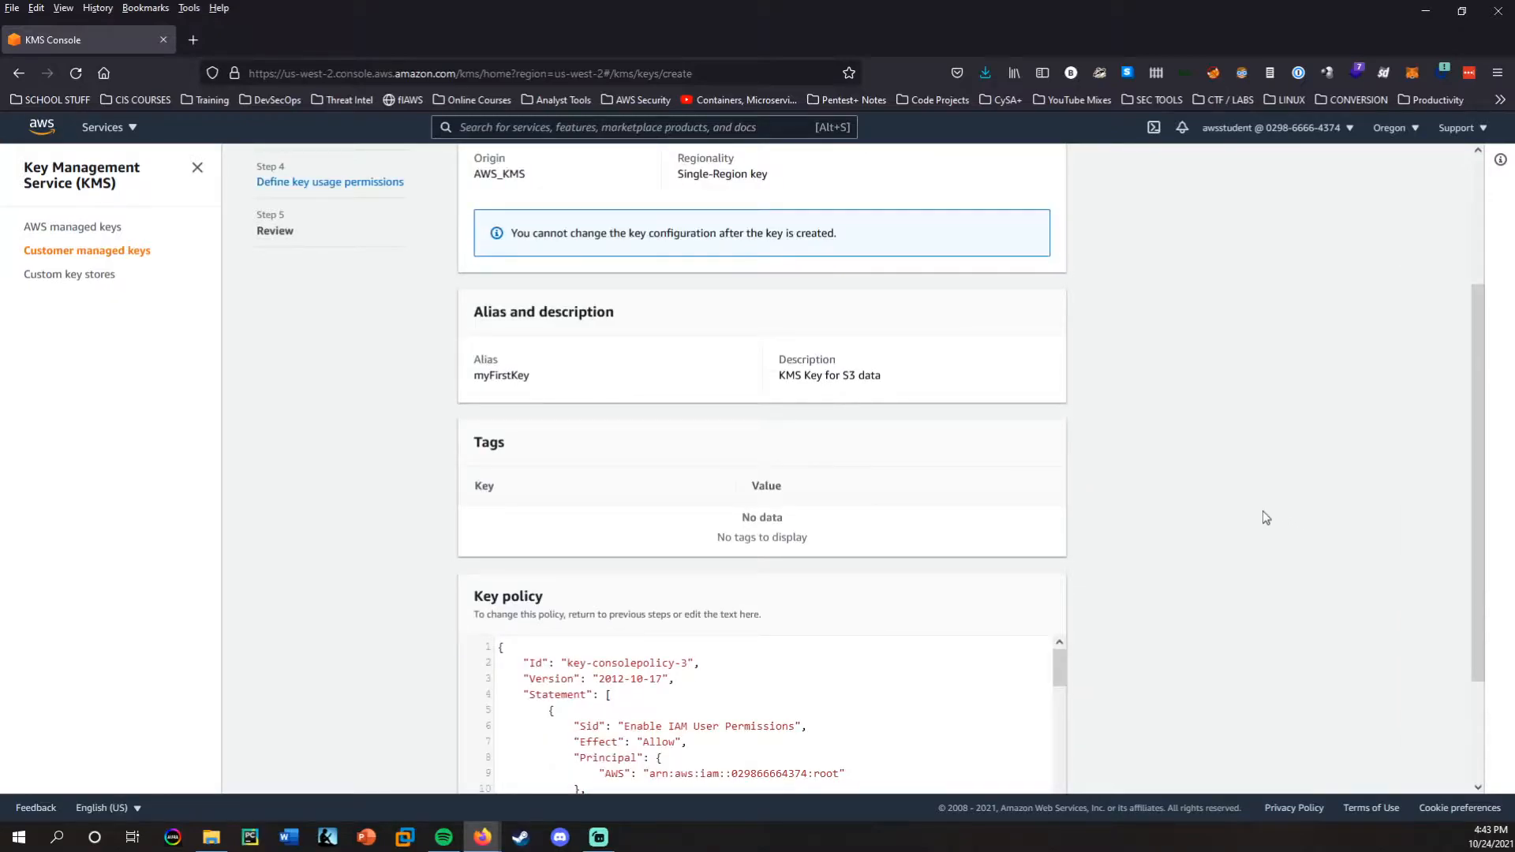
# Review the key configuration summary and the policy statement that enables IAM user permissions.
pyautogui.scroll(3, 1183, 499)
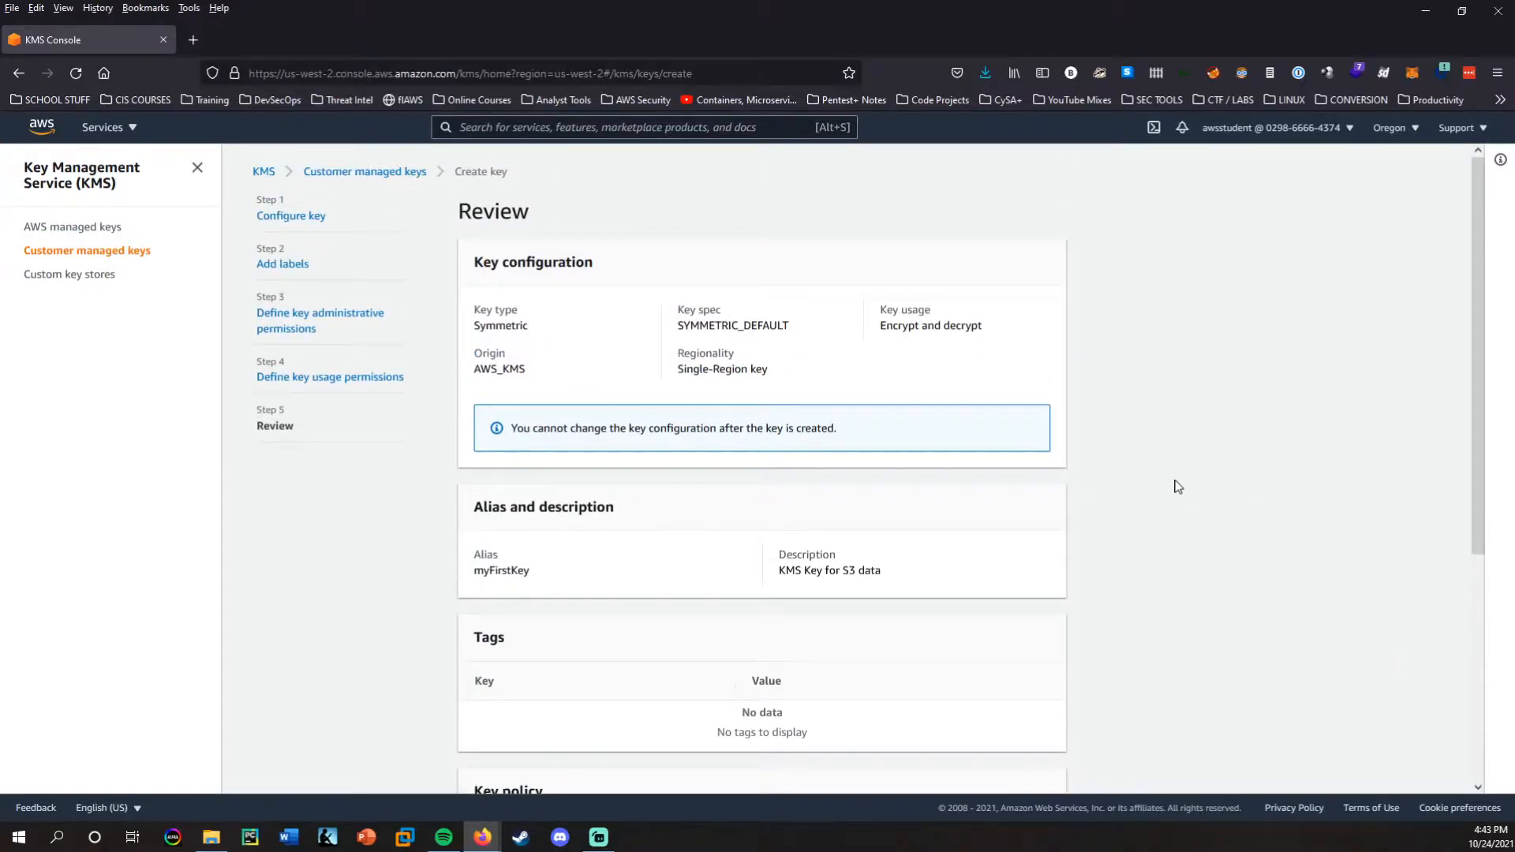
pyautogui.scroll(-3, 1178, 497)
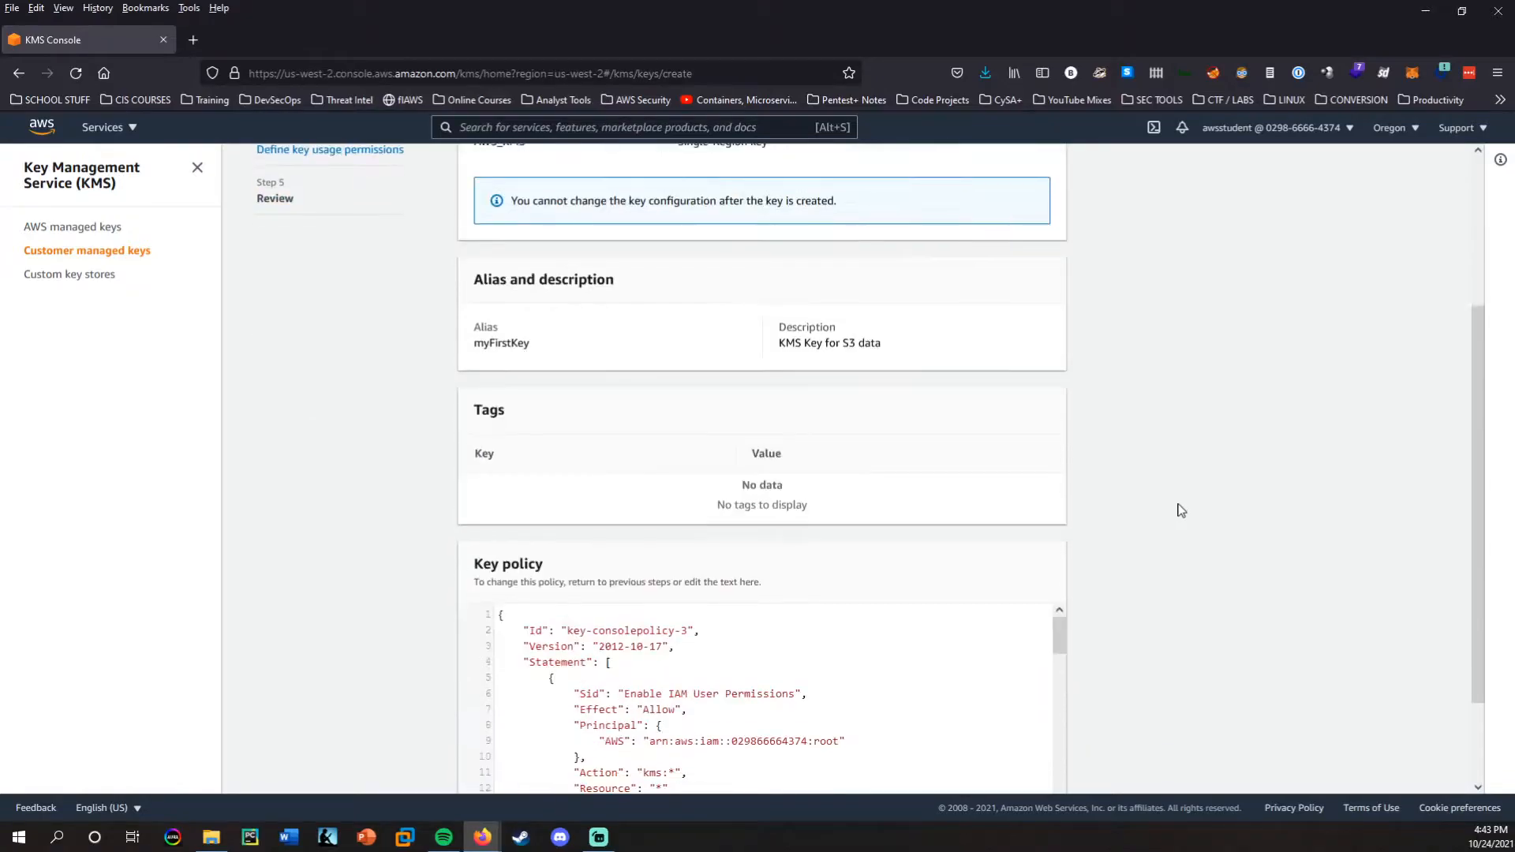
pyautogui.scroll(-2, 1181, 511)
pyautogui.scroll(-1, 639, 557)
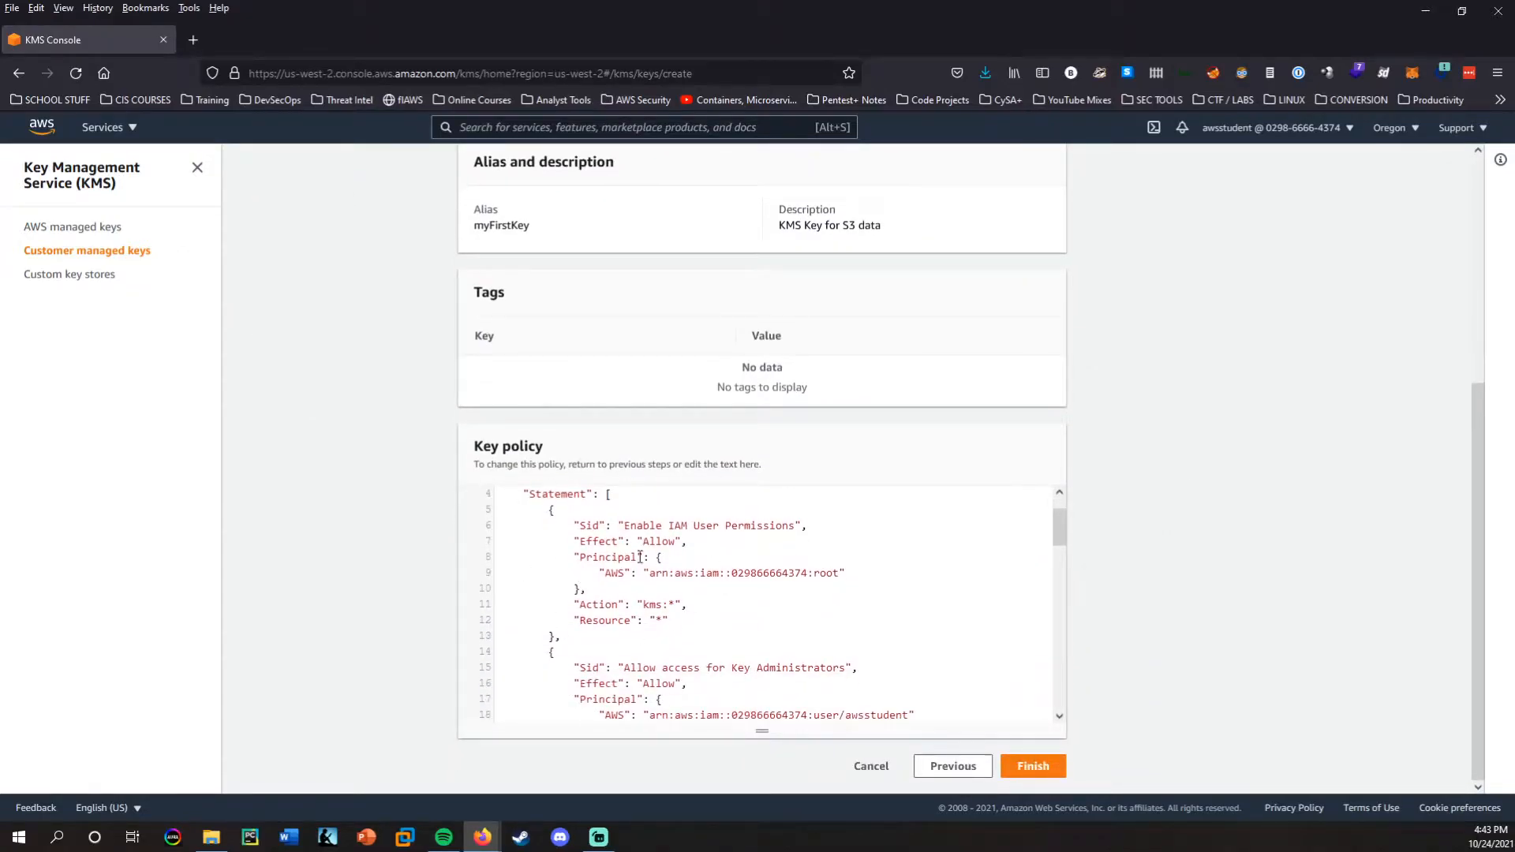
pyautogui.scroll(1, 639, 557)
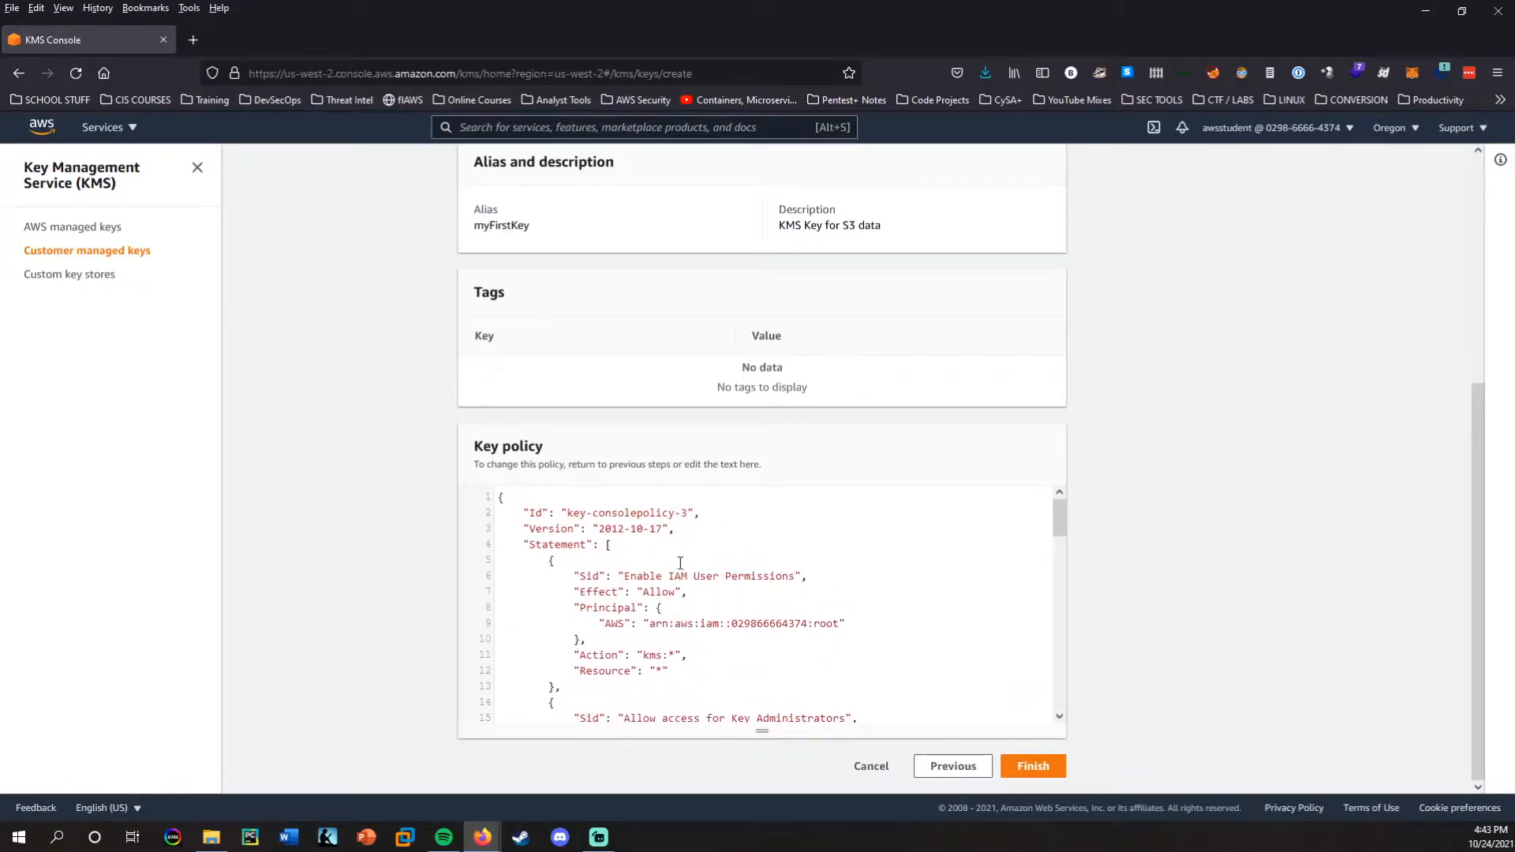
pyautogui.scroll(-1, 680, 562)
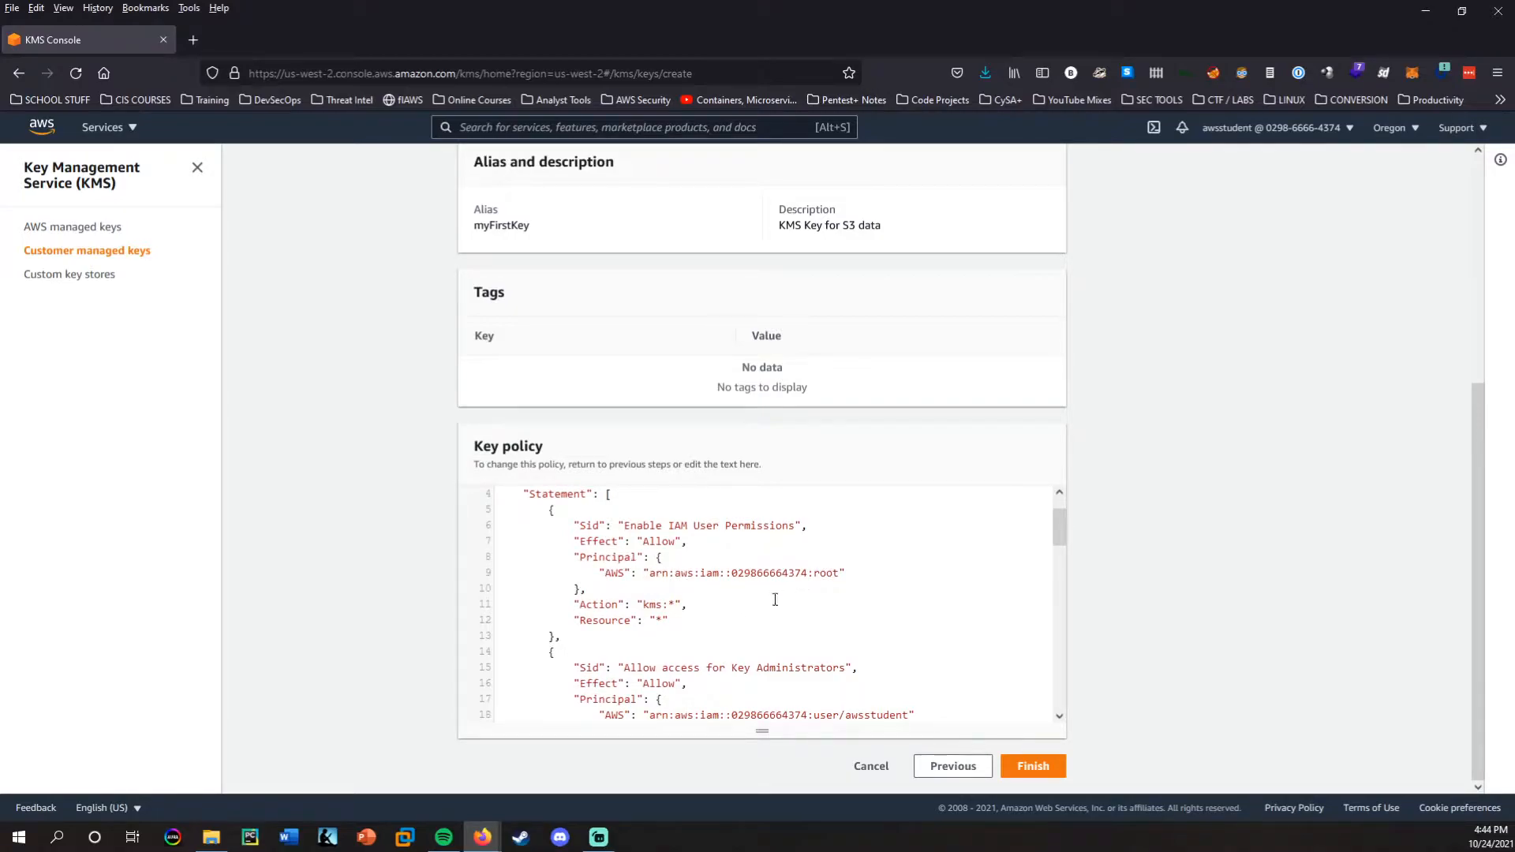
pyautogui.moveTo(579, 604); pyautogui.dragTo(677, 627)
pyautogui.click(679, 627)
pyautogui.scroll(-4, 602, 553)
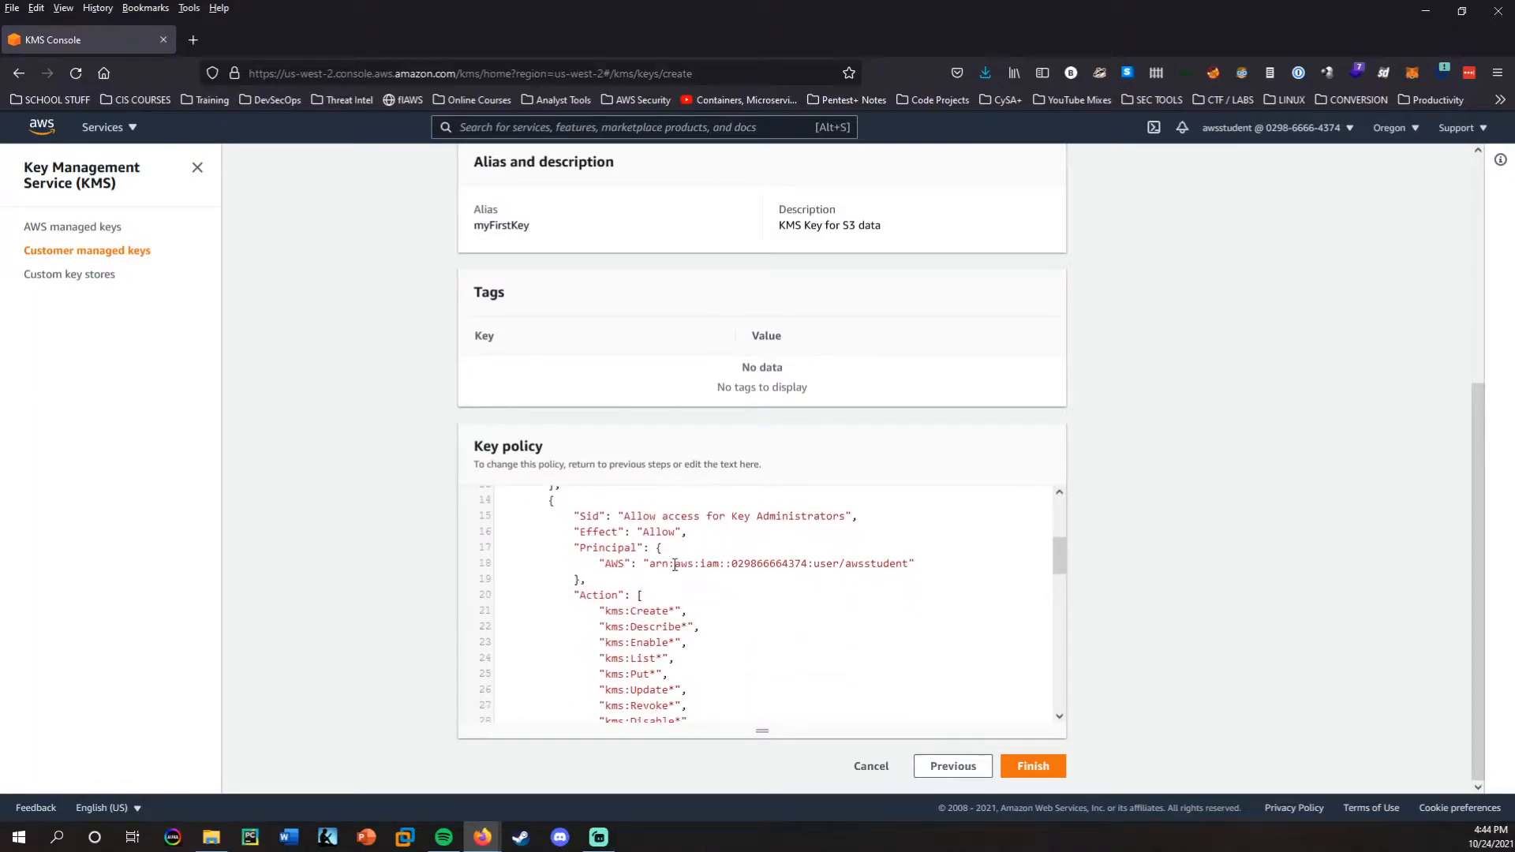
# Examine the principal and allowed actions in the key policy's key administrators statement.
pyautogui.moveTo(648, 563); pyautogui.dragTo(910, 562)
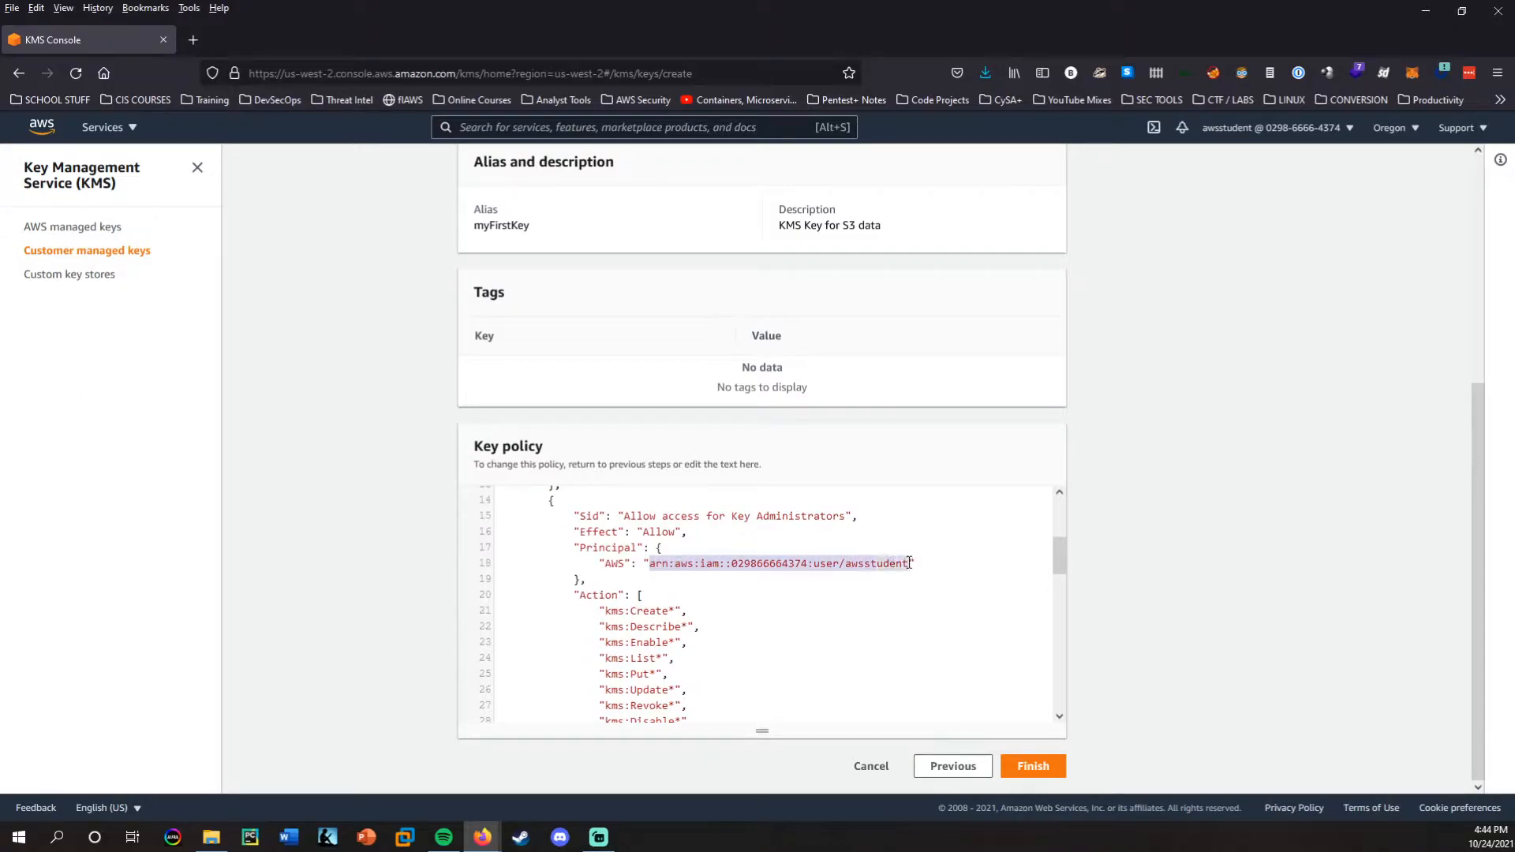
pyautogui.moveTo(635, 516); pyautogui.dragTo(837, 518)
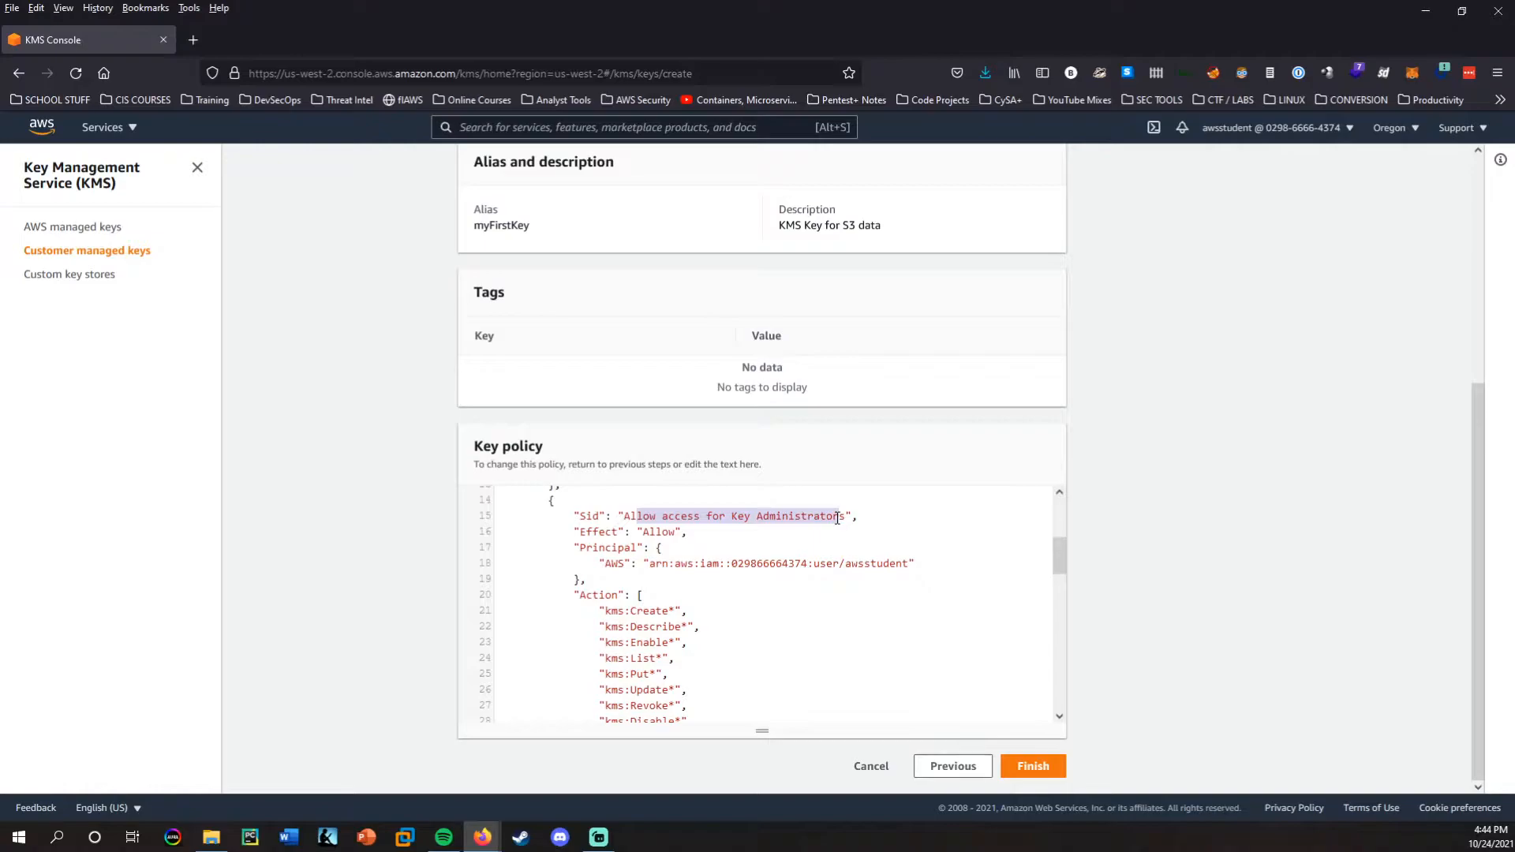
pyautogui.scroll(-3, 789, 539)
pyautogui.moveTo(593, 505); pyautogui.dragTo(704, 701)
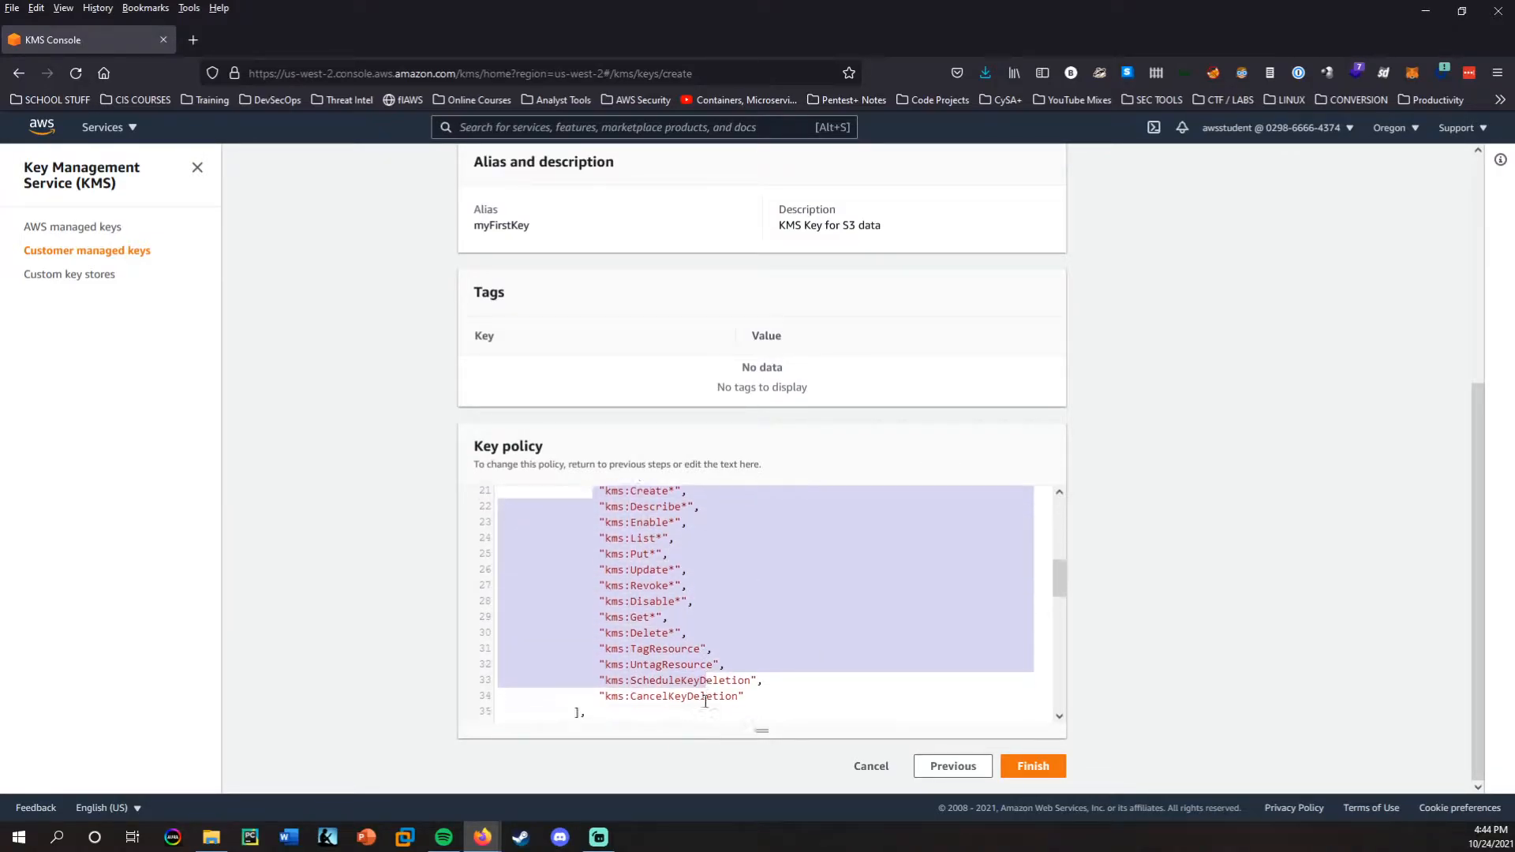
pyautogui.scroll(-2, 705, 702)
pyautogui.moveTo(745, 614); pyautogui.dragTo(752, 541)
pyautogui.click(597, 540)
# Check the principal and actions in the policy's "Allow use of the key" statement, and finish creating the key.
pyautogui.scroll(-5, 611, 556)
pyautogui.click(661, 604)
pyautogui.moveTo(646, 589); pyautogui.dragTo(908, 582)
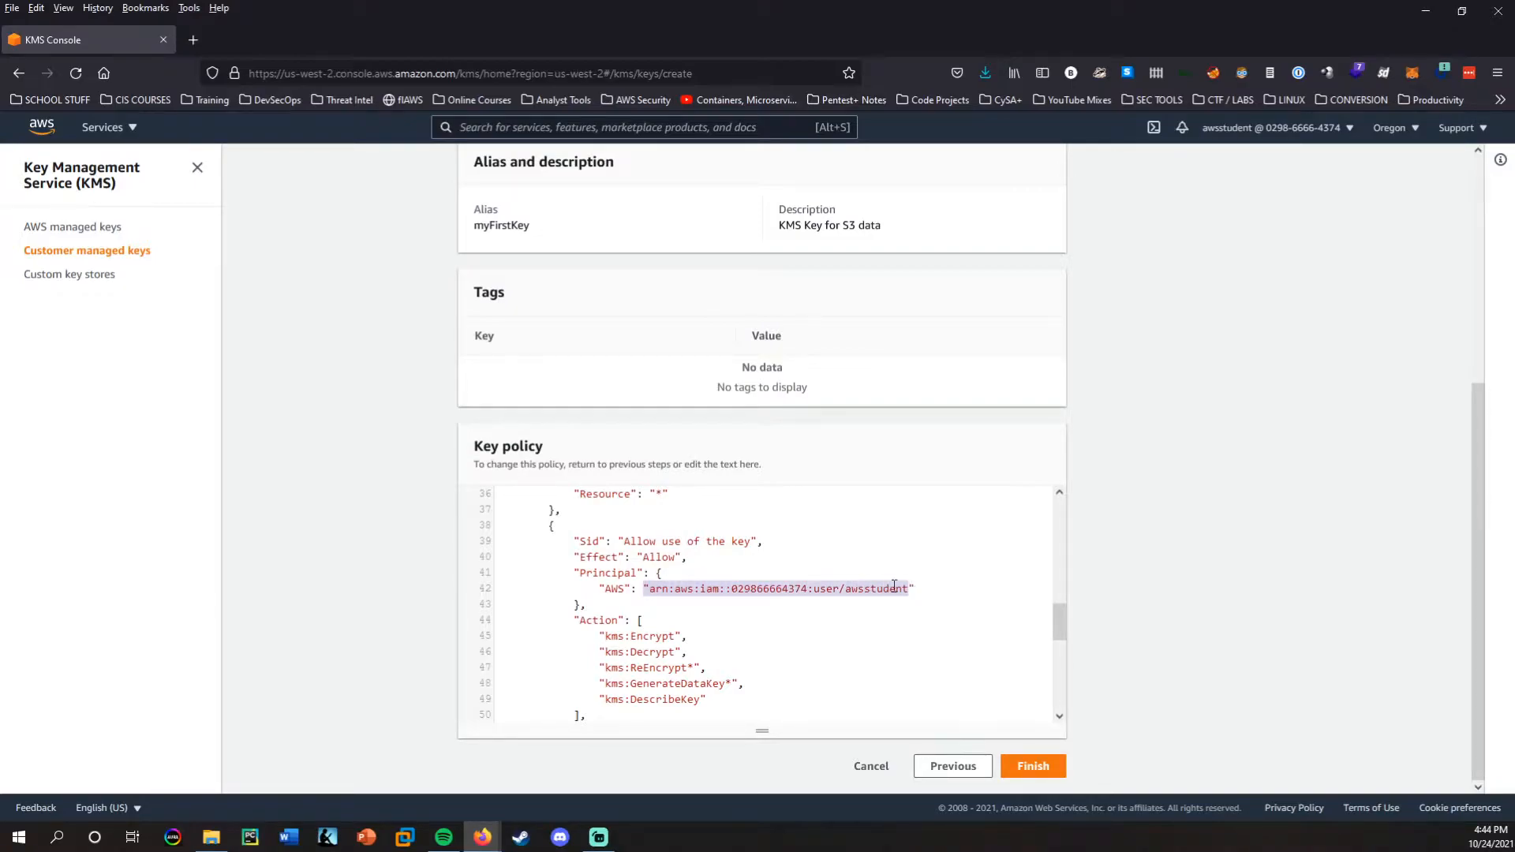
pyautogui.scroll(-3, 789, 568)
pyautogui.moveTo(599, 535); pyautogui.dragTo(718, 598)
pyautogui.click(718, 598)
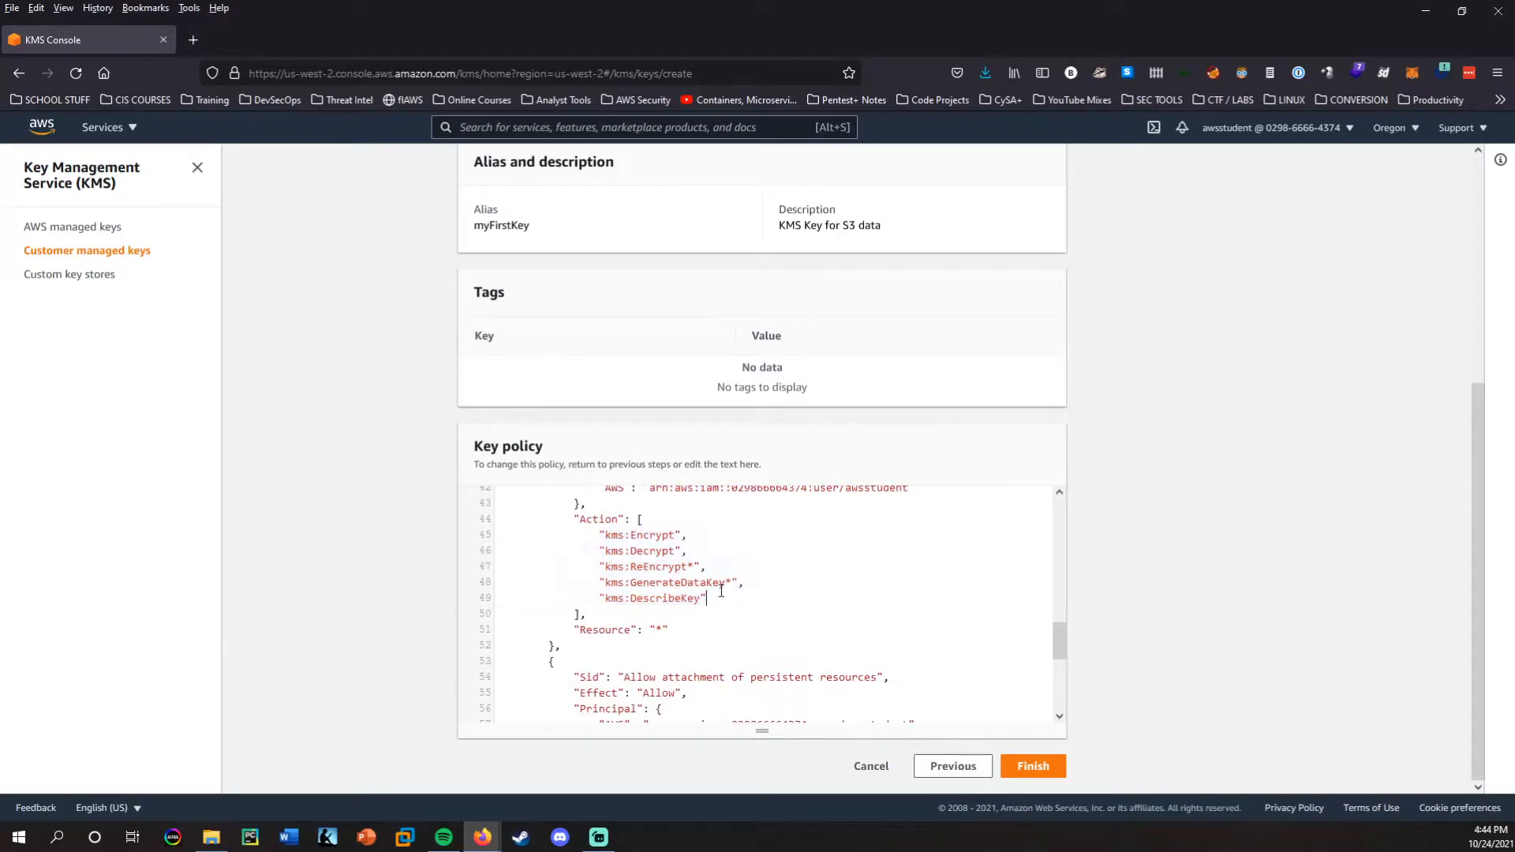
pyautogui.scroll(-1, 718, 597)
pyautogui.click(1038, 768)
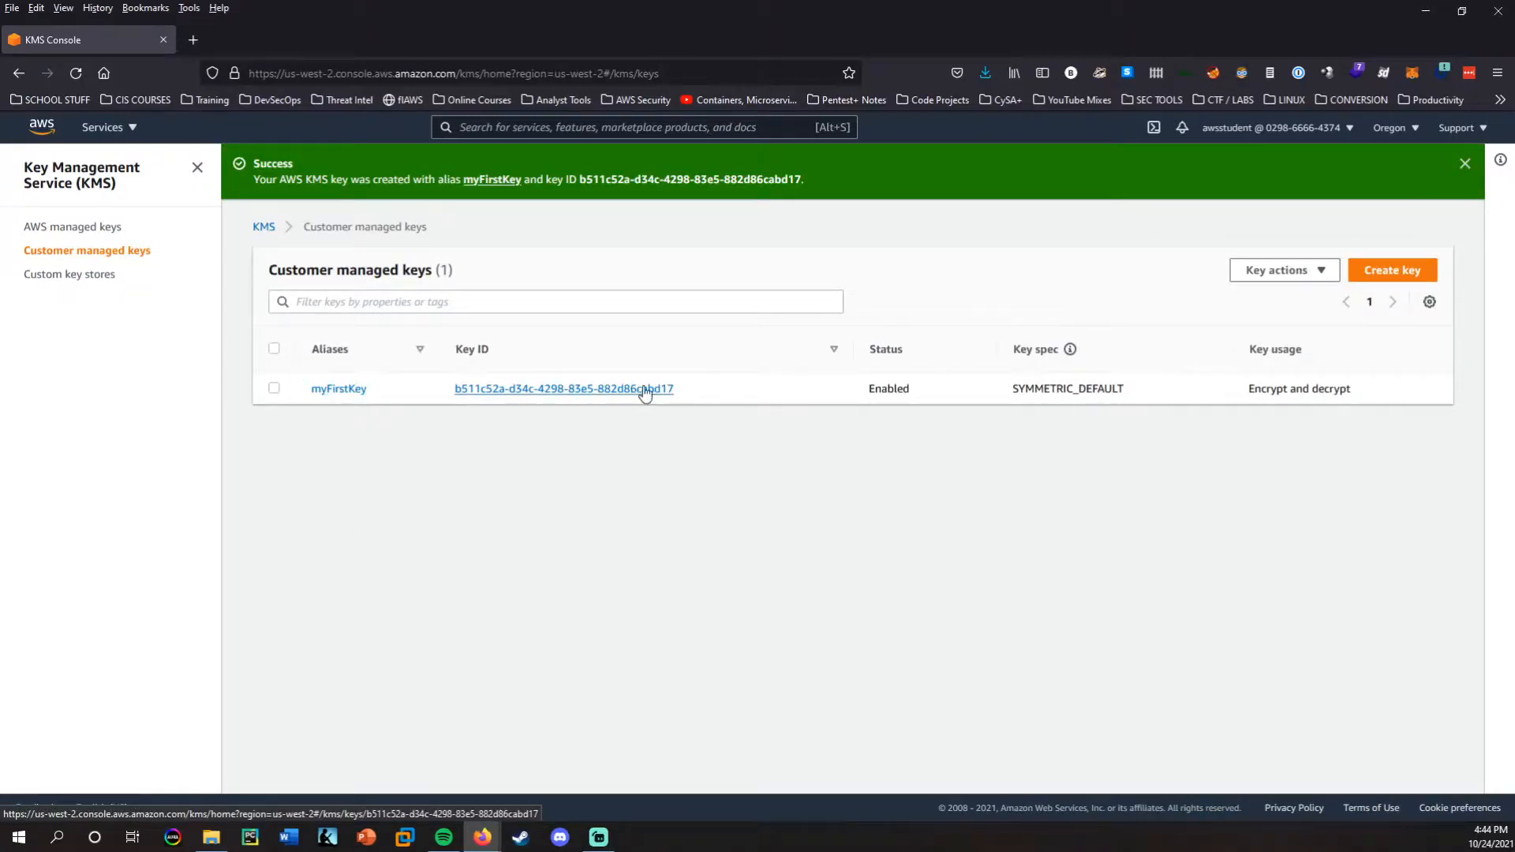
# Copy the key ID of myFirstKey into a new Notepad document, add blank lines below it, and return to the KMS console.
pyautogui.moveTo(693, 386); pyautogui.dragTo(626, 396)
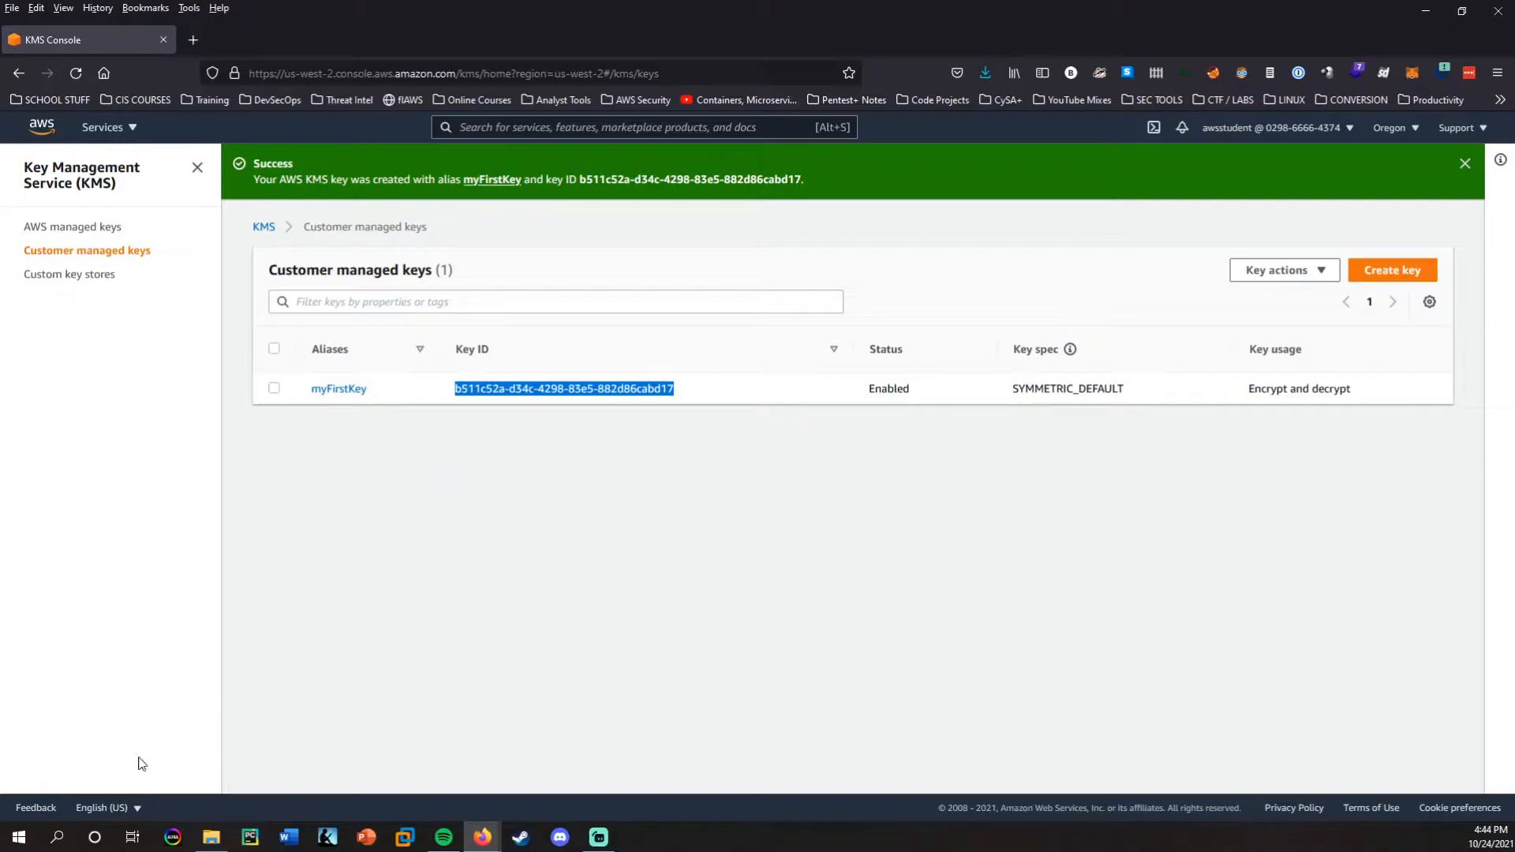
pyautogui.click(57, 837)
pyautogui.write('otepad')
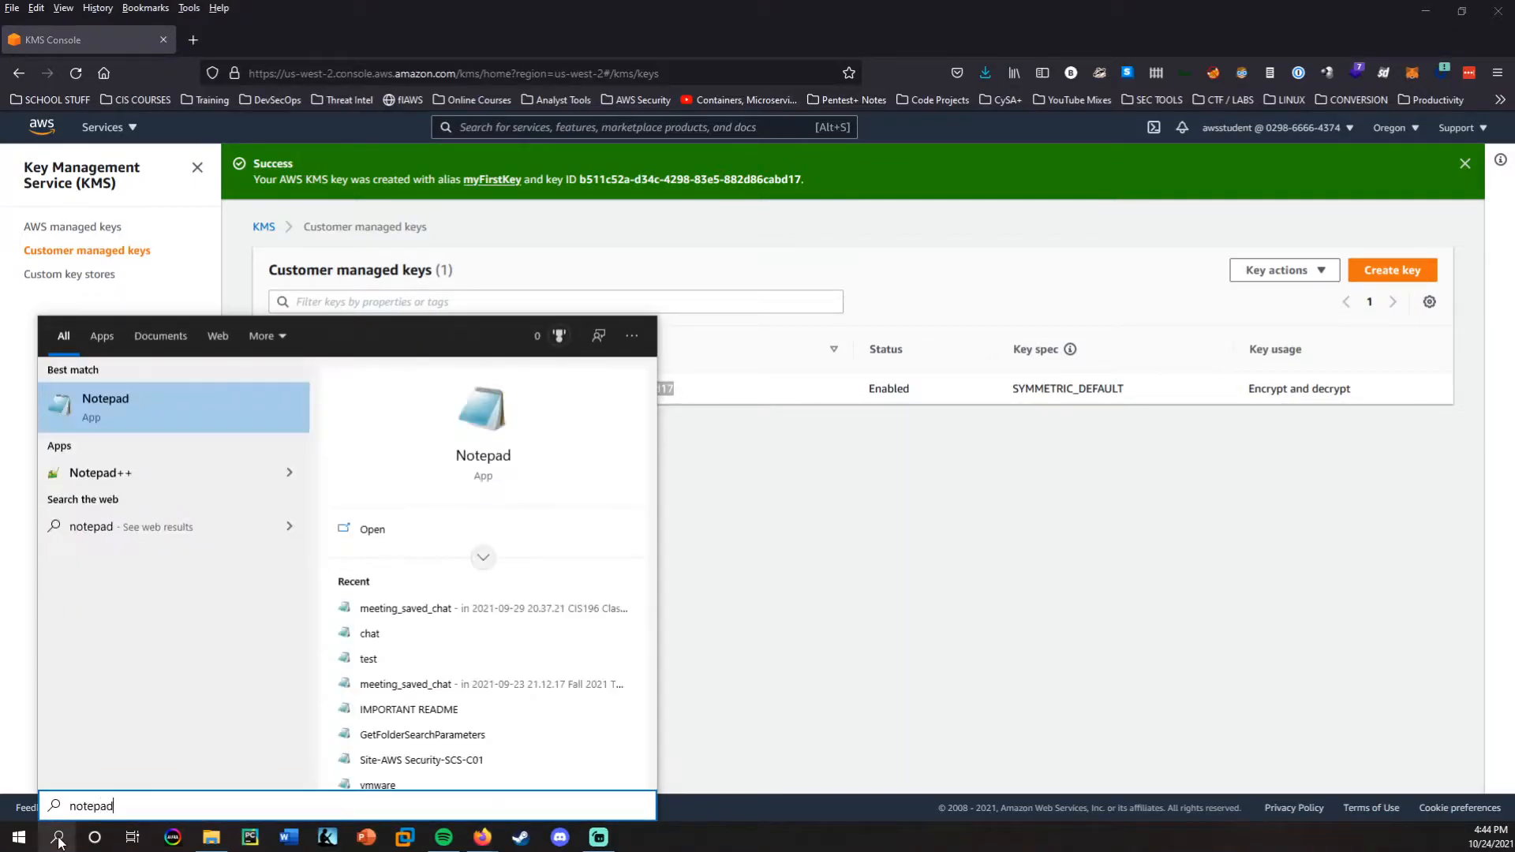
pyautogui.press('Return')
pyautogui.write('b511c52a-d34c-4298-83e5-882d86cabd17')
pyautogui.moveTo(837, 119); pyautogui.dragTo(768, 321)
pyautogui.press('Return')
pyautogui.press('Return')
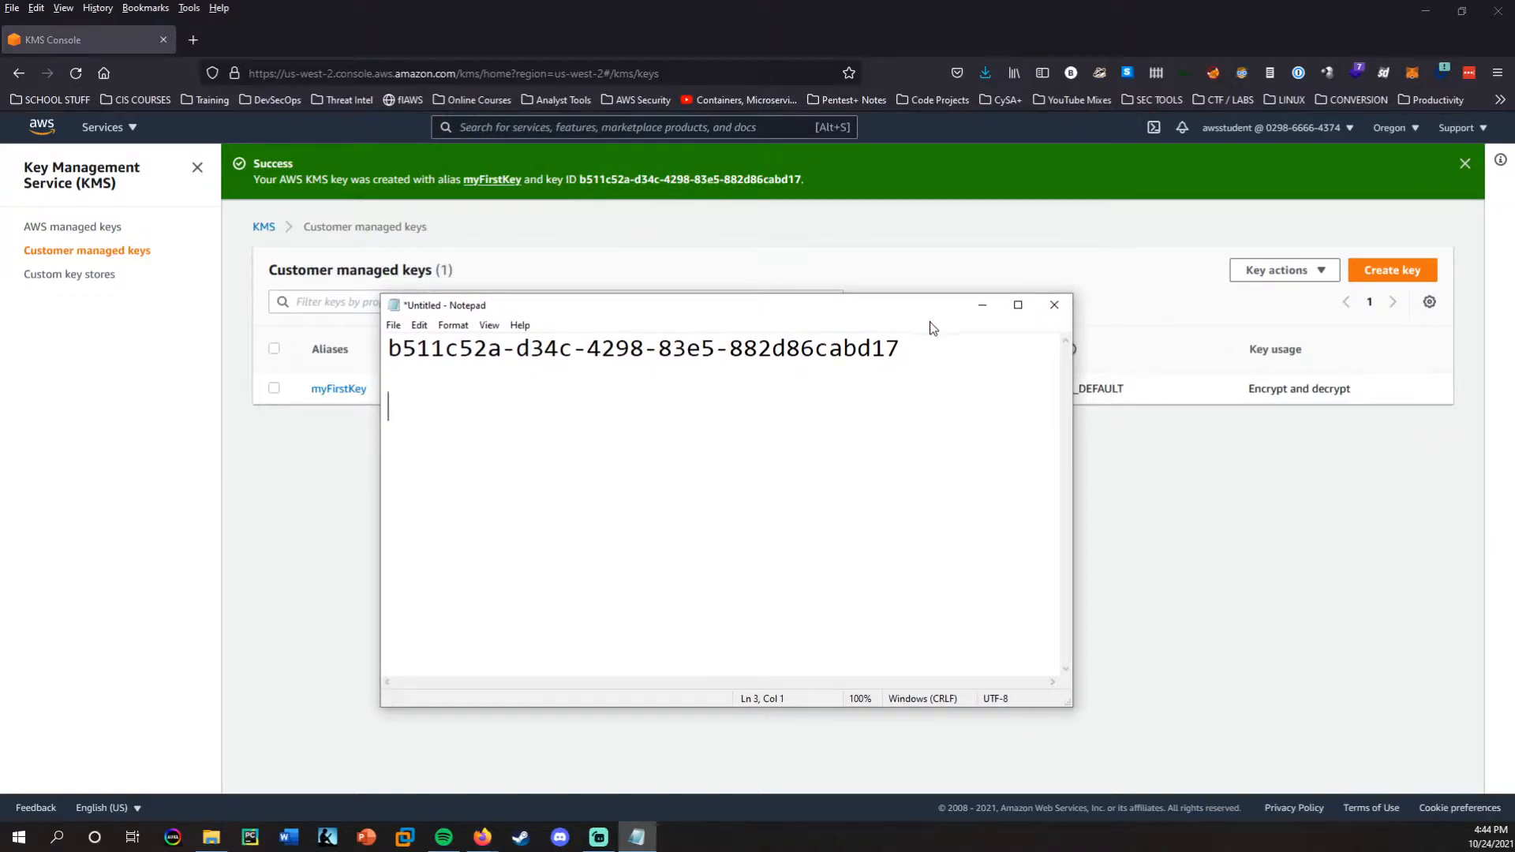
pyautogui.click(982, 305)
pyautogui.click(793, 550)
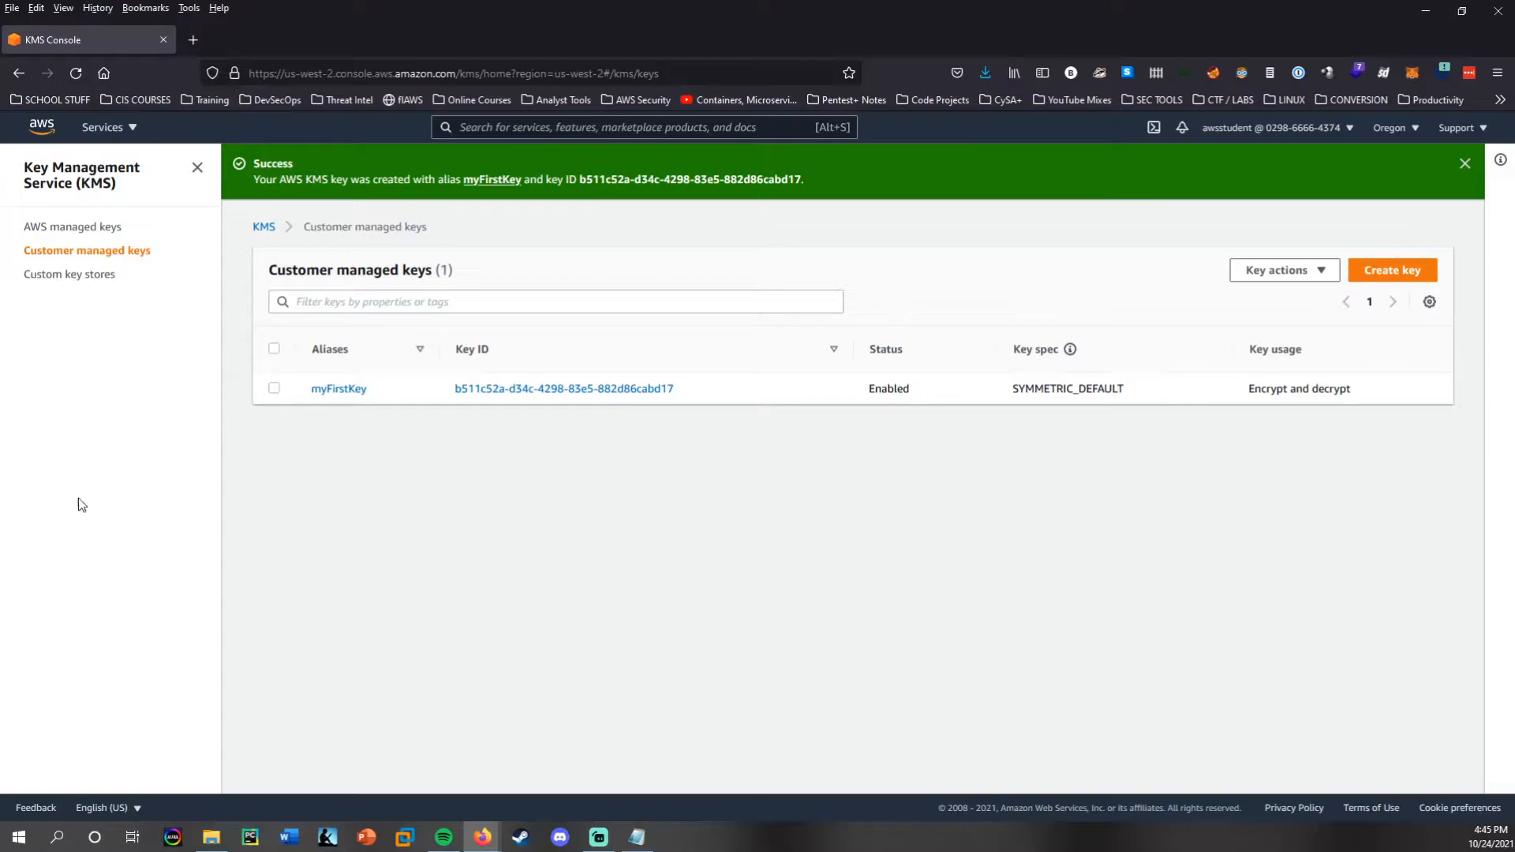
# Open the CloudTrail service and dismiss the notification banners on its dashboard.
pyautogui.click(581, 125)
pyautogui.write('cloudtrail')
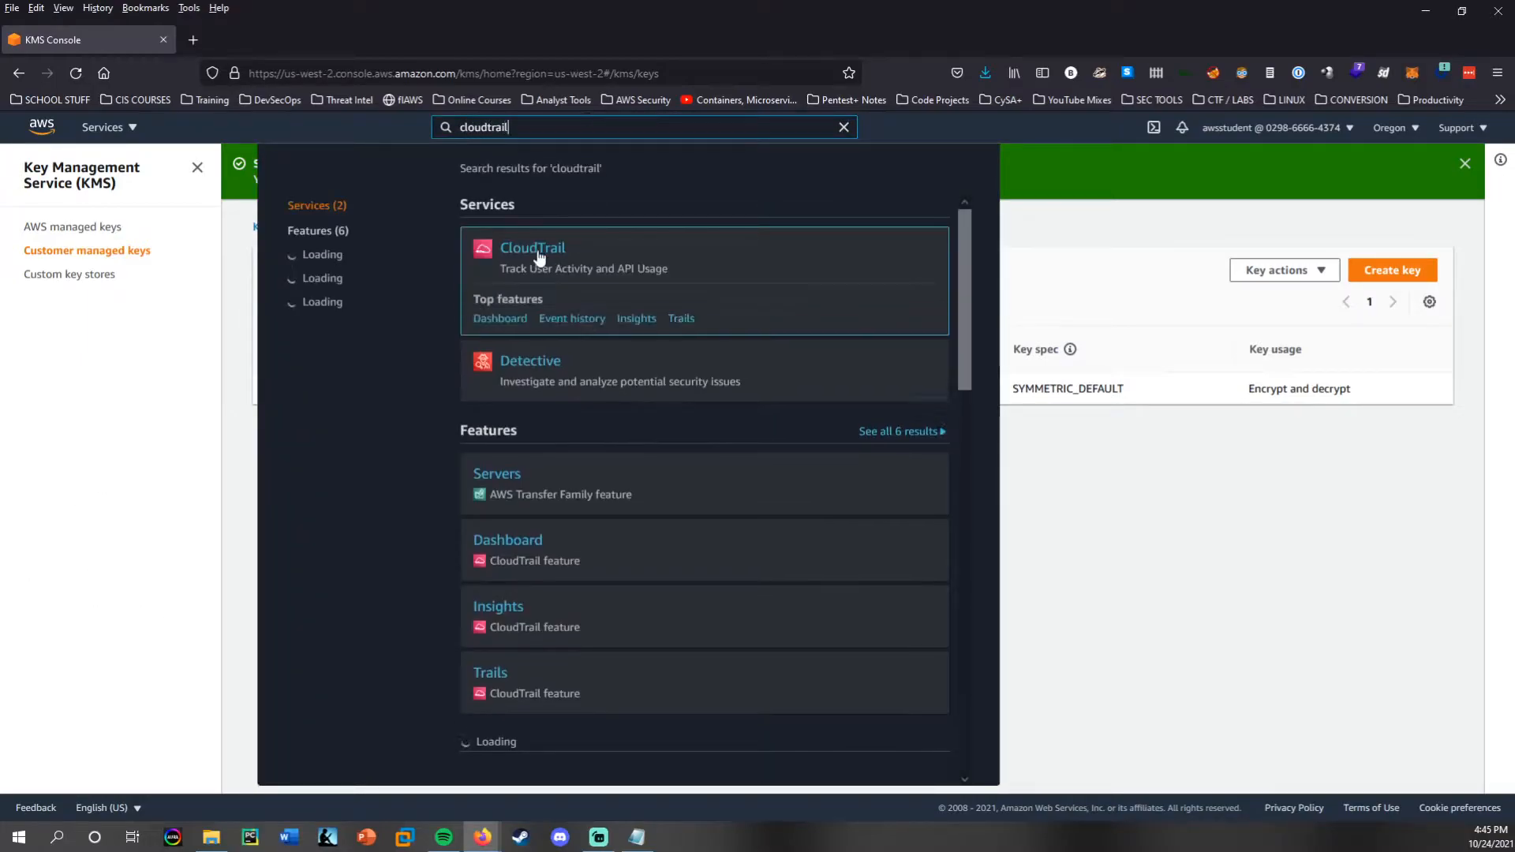
pyautogui.click(533, 249)
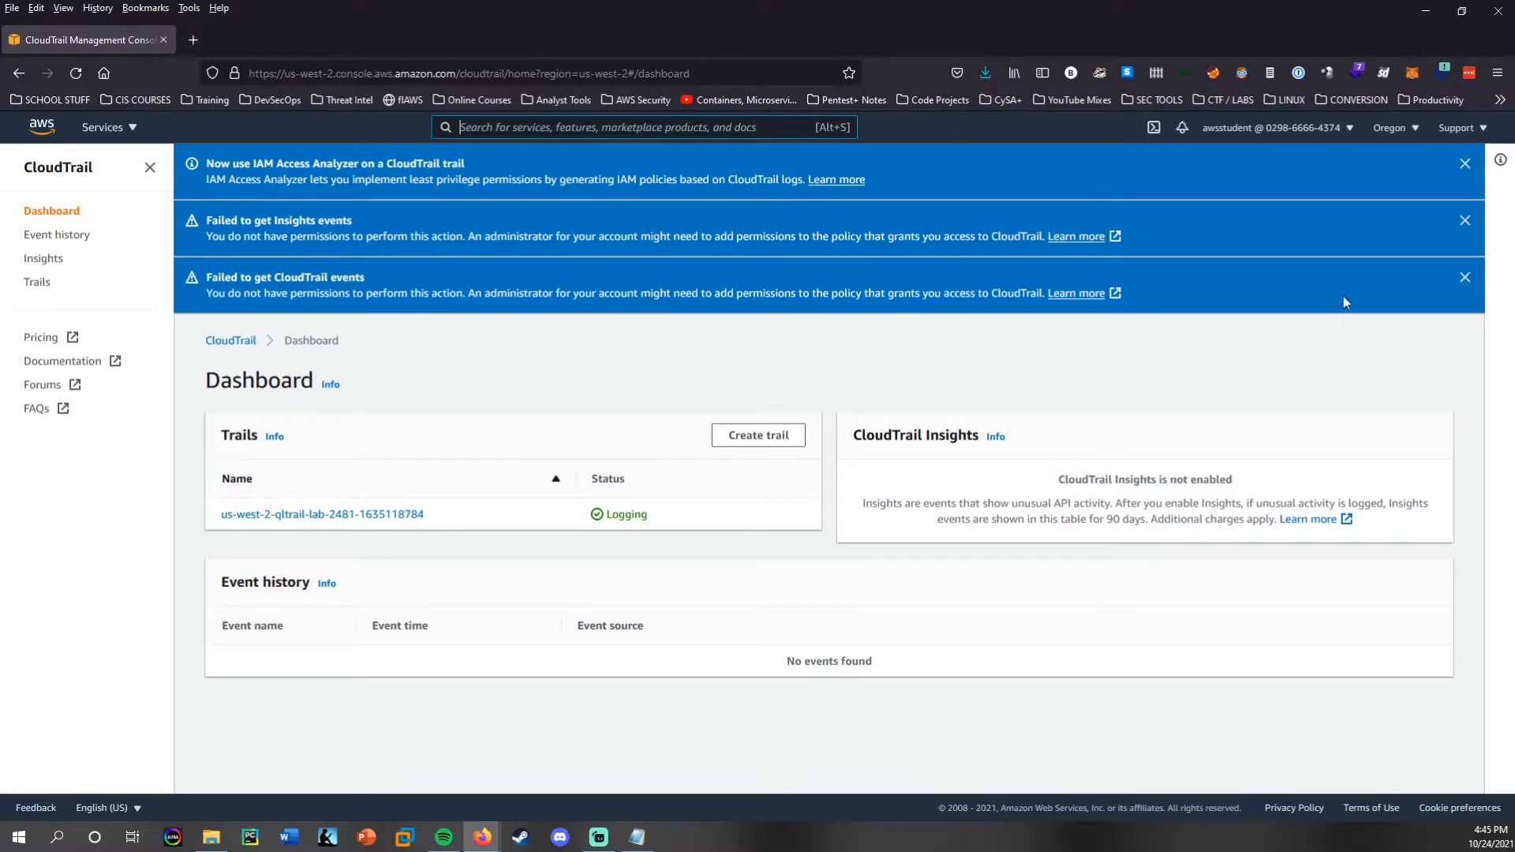
pyautogui.click(1466, 278)
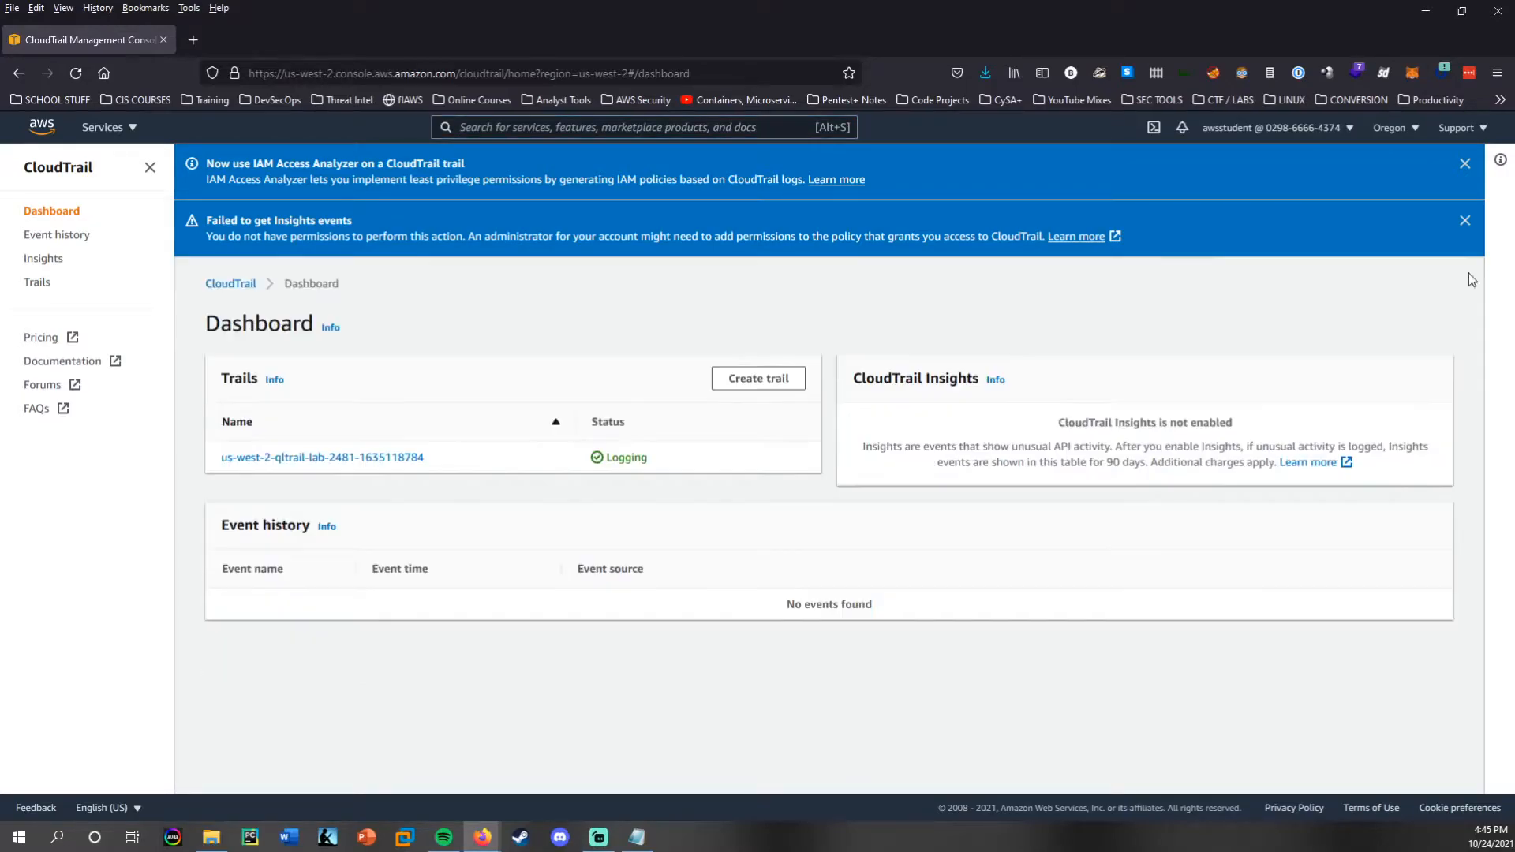
pyautogui.click(1464, 221)
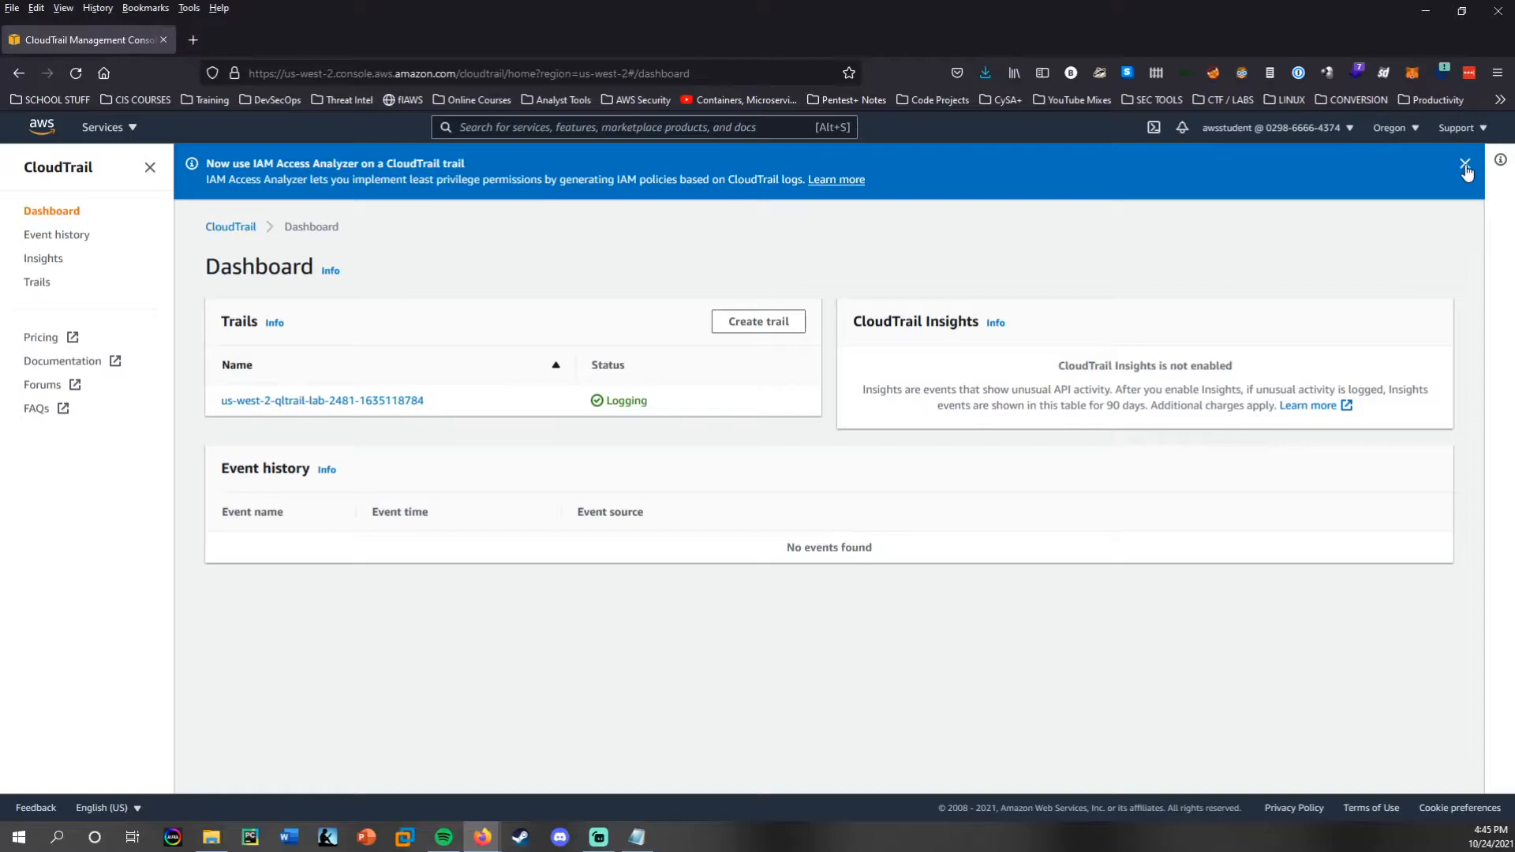
pyautogui.click(1465, 165)
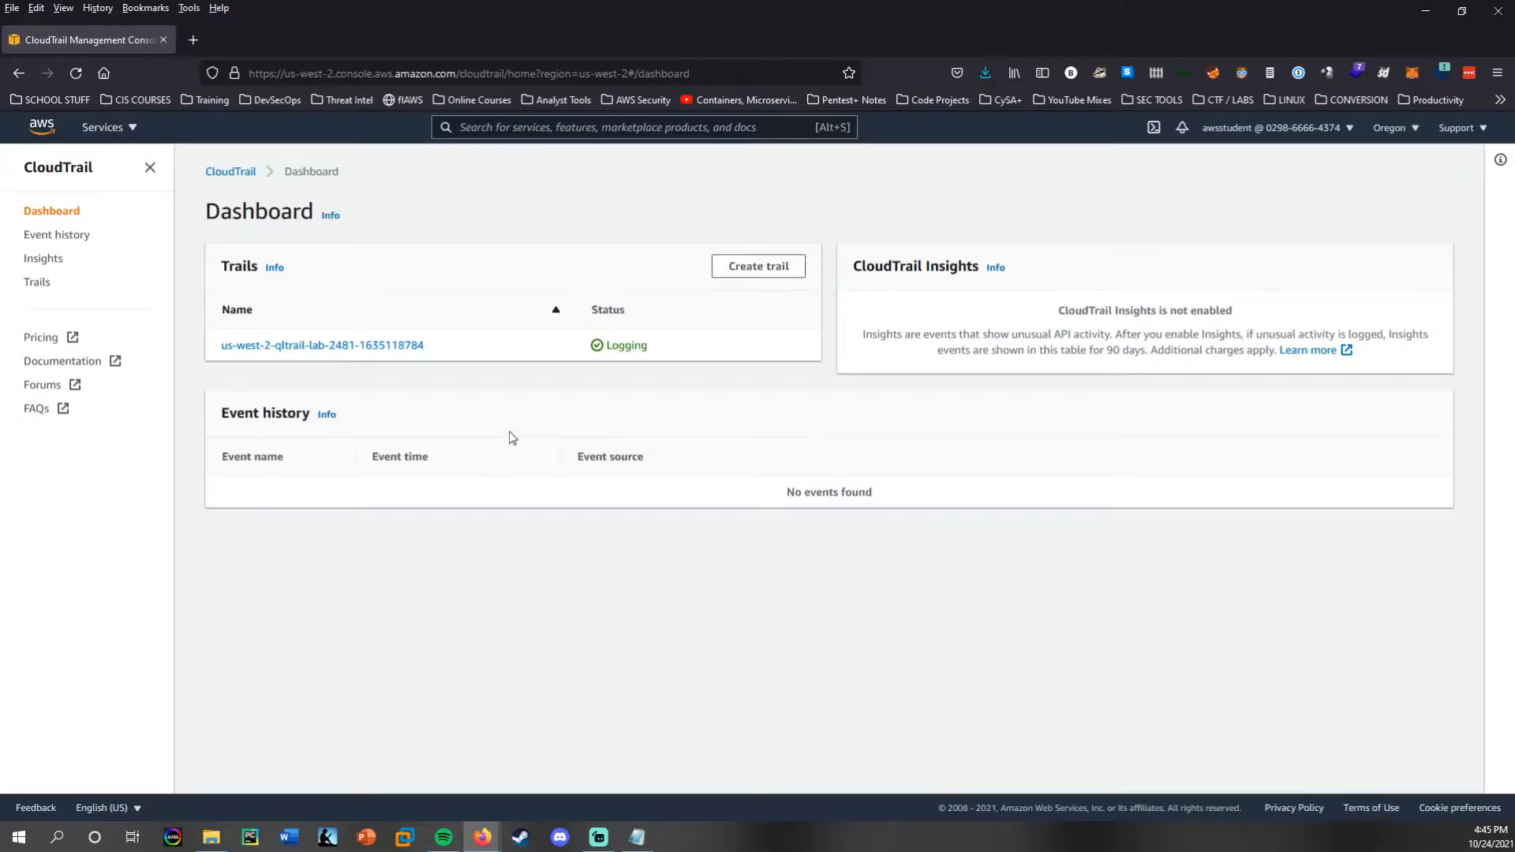
# Start creating a CloudTrail trail and name it myTrail.
pyautogui.click(769, 271)
pyautogui.click(347, 370)
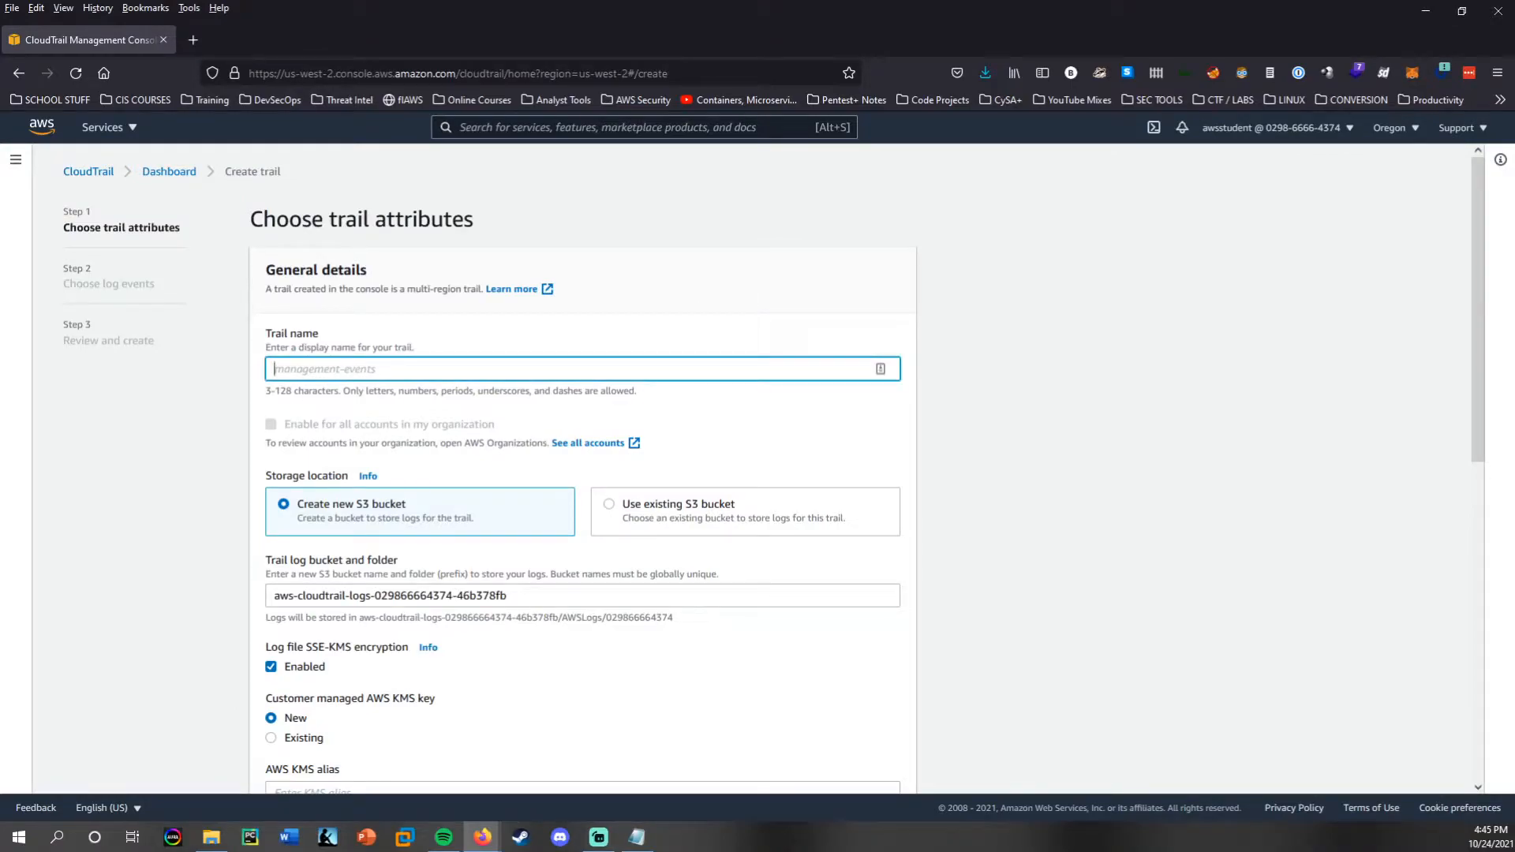
pyautogui.write('myT')
pyautogui.click(507, 544)
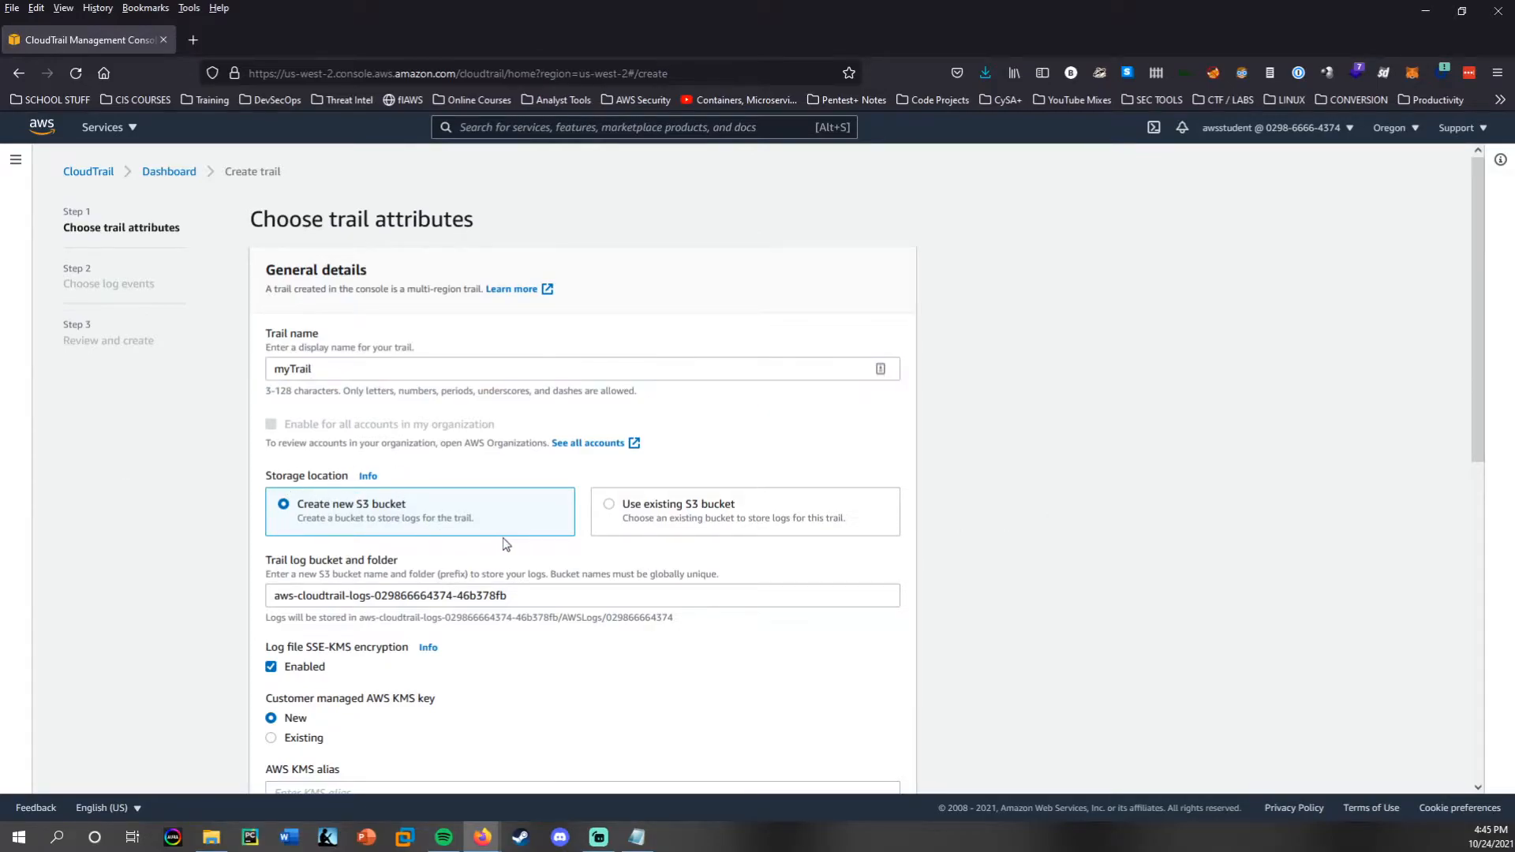
# Replace the proposed trail log bucket name with mycloudtrailbucket31337 for the new S3 bucket.
pyautogui.scroll(-2, 507, 545)
pyautogui.moveTo(521, 481); pyautogui.dragTo(169, 478)
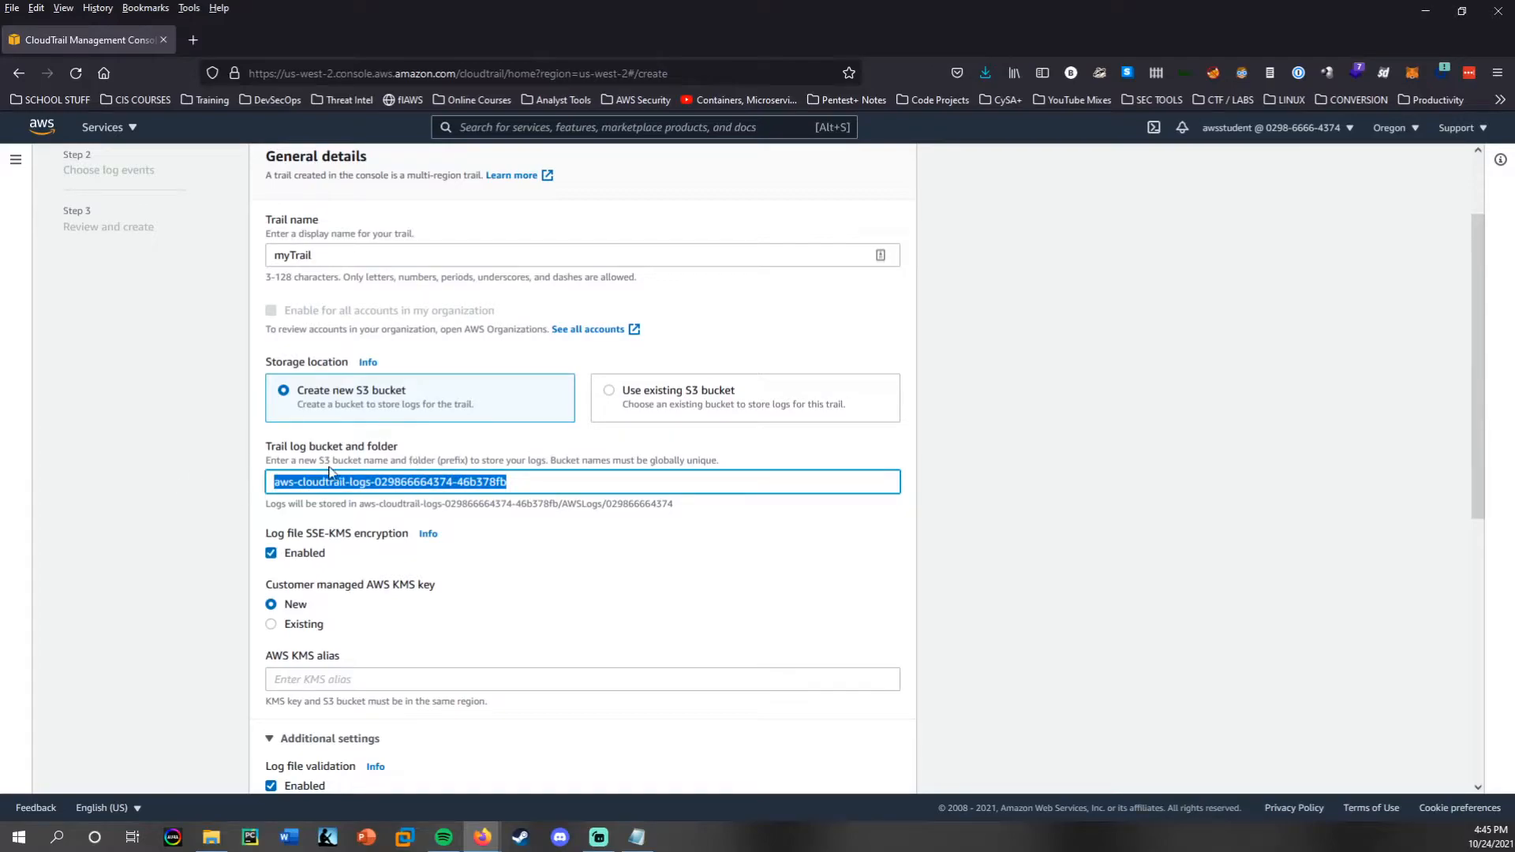
pyautogui.press('BackSpace')
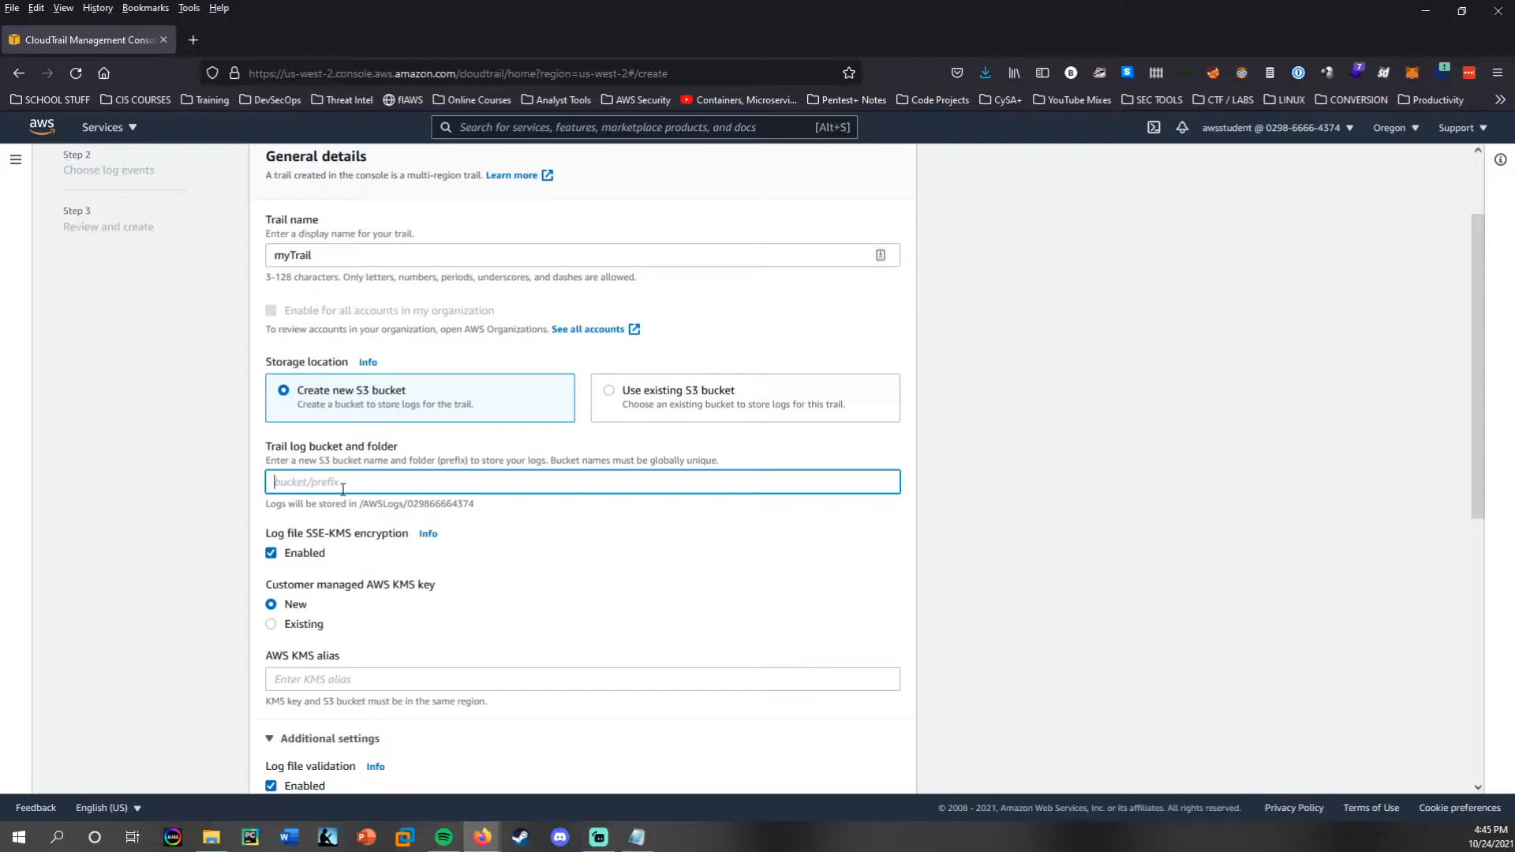
pyautogui.write('mycloudt')
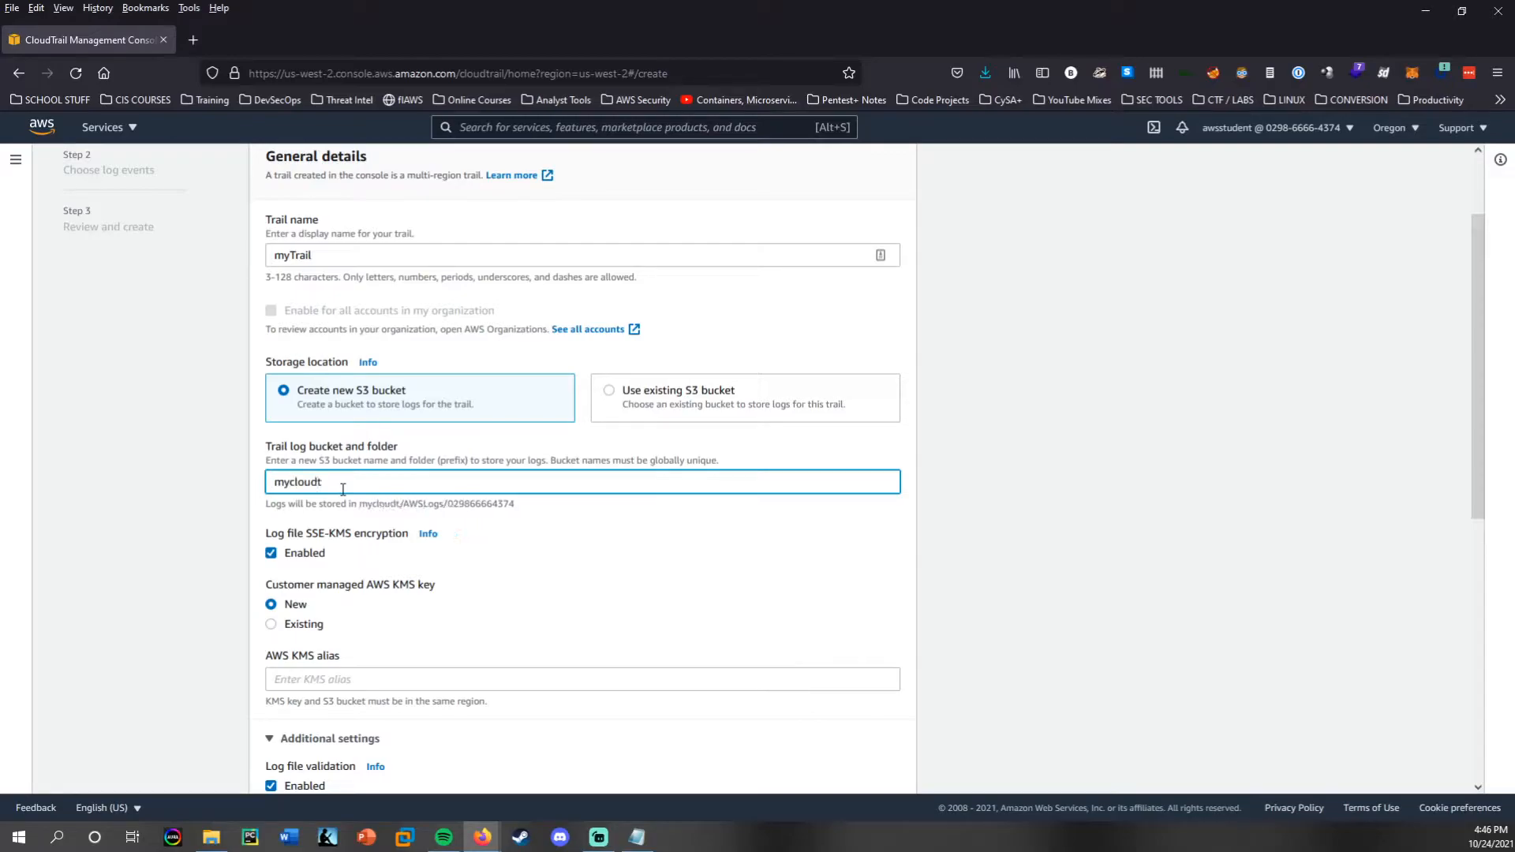
pyautogui.write('railbucket')
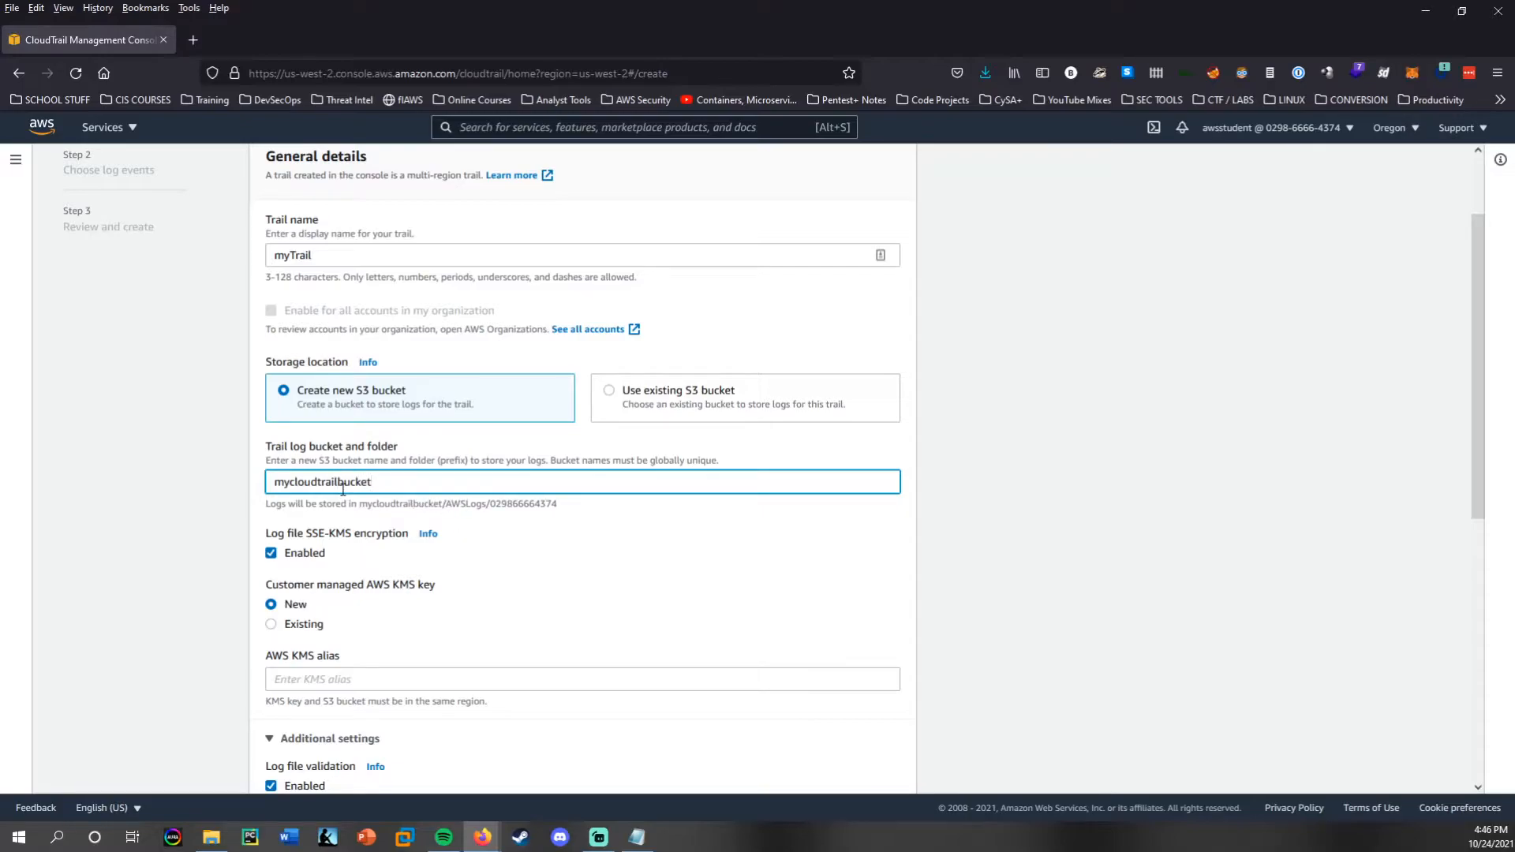
pyautogui.write('31337')
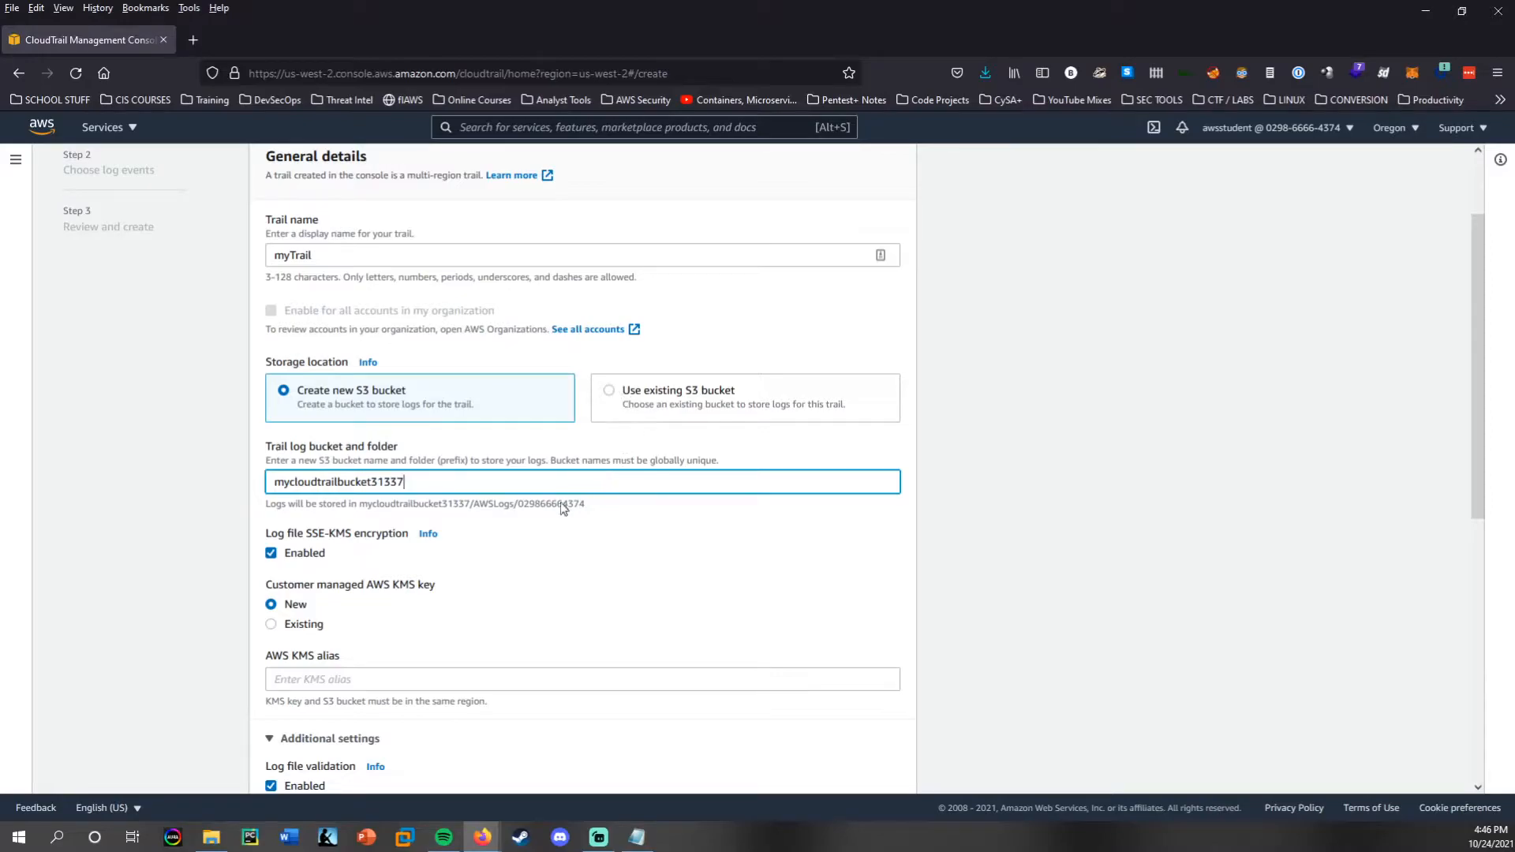
# Disable SSE-KMS encryption of the trail's log files and continue to the log event selection.
pyautogui.click(271, 553)
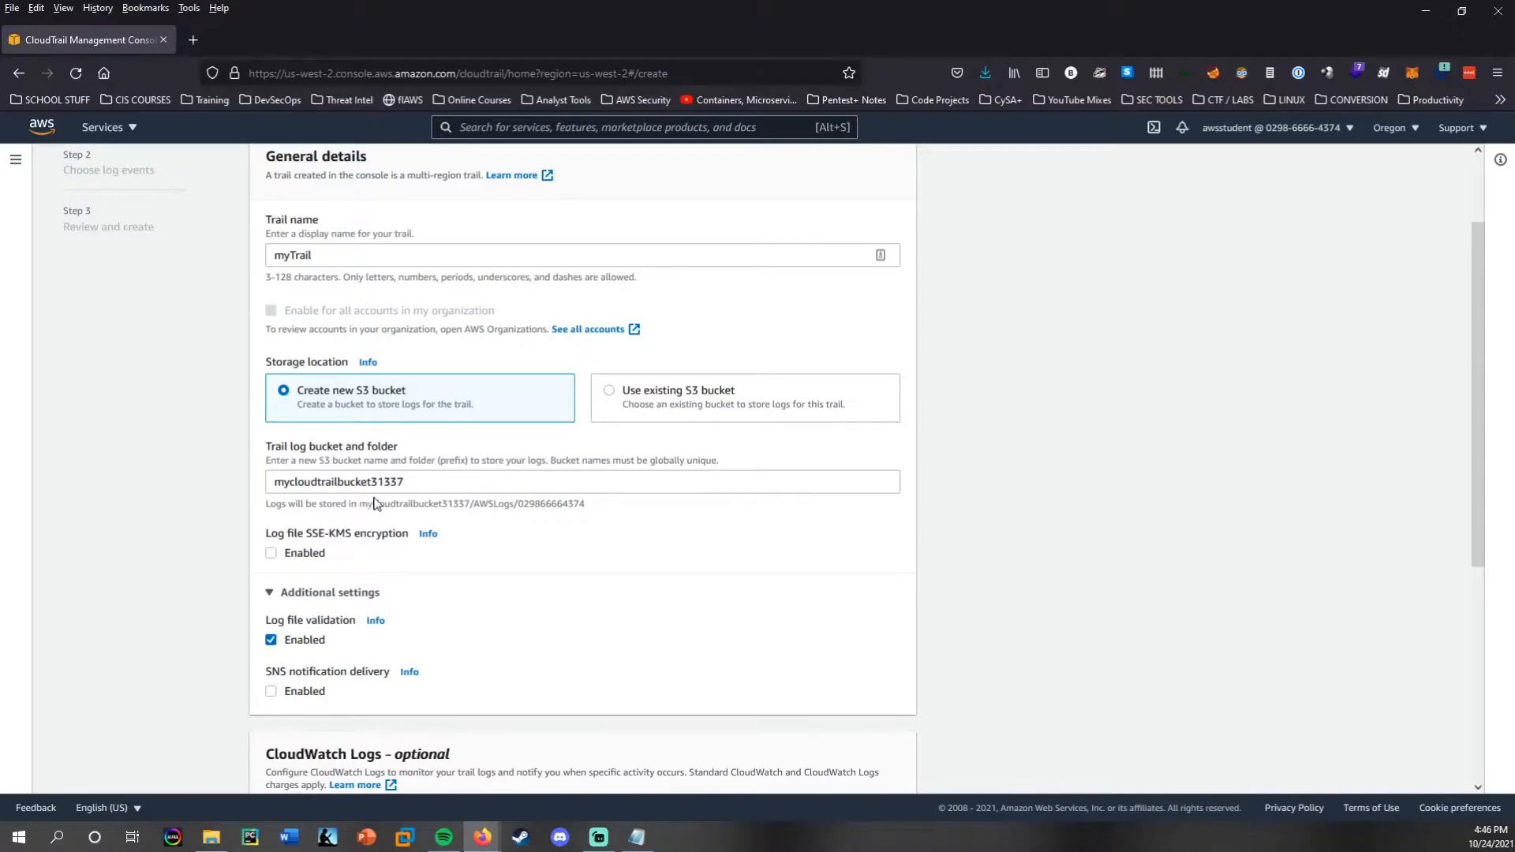
pyautogui.scroll(-3, 489, 566)
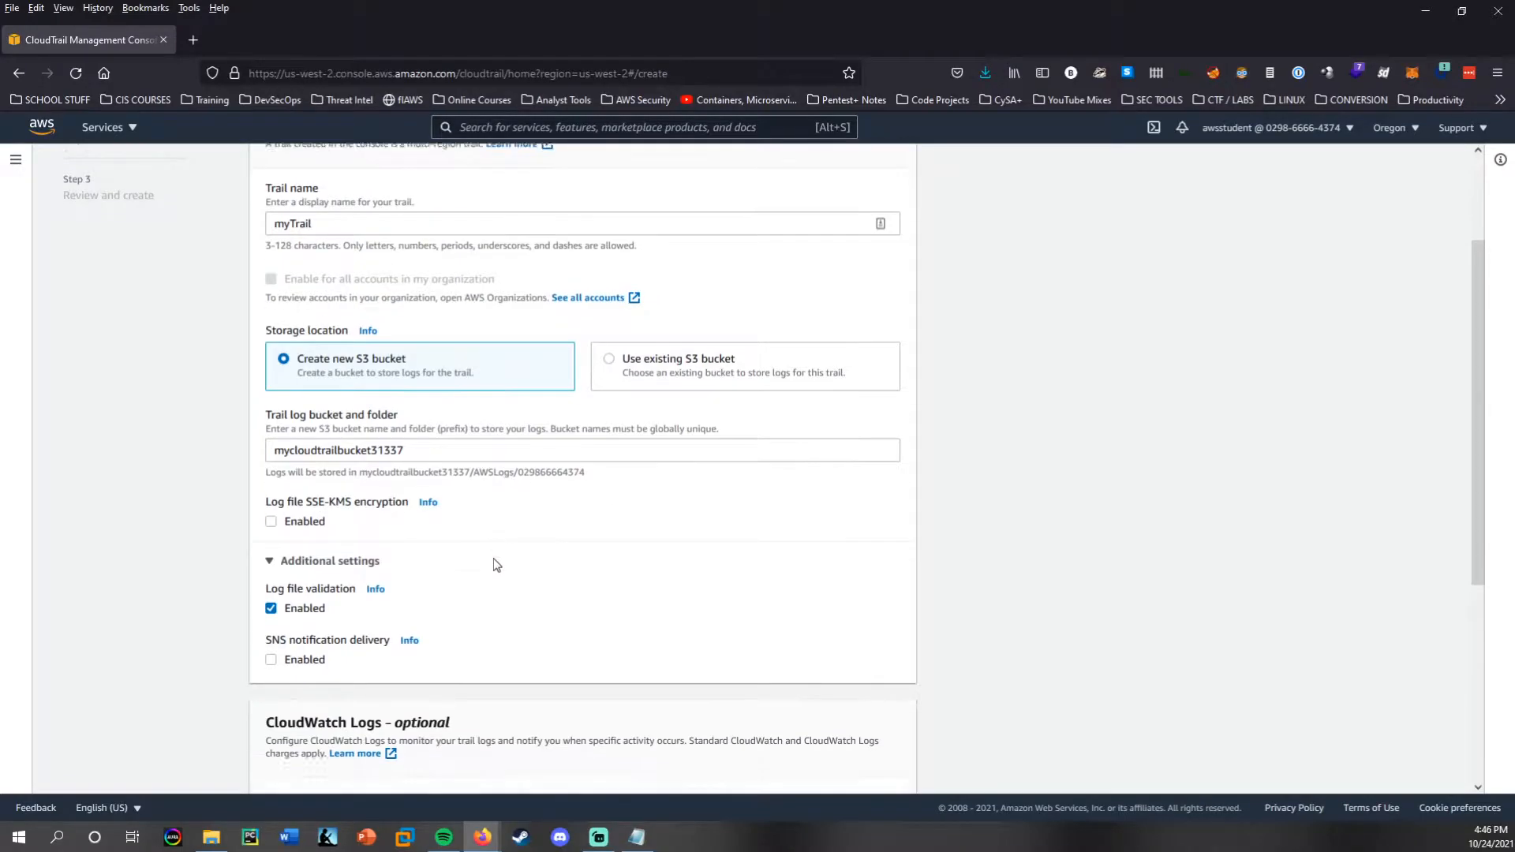
pyautogui.scroll(-2, 489, 558)
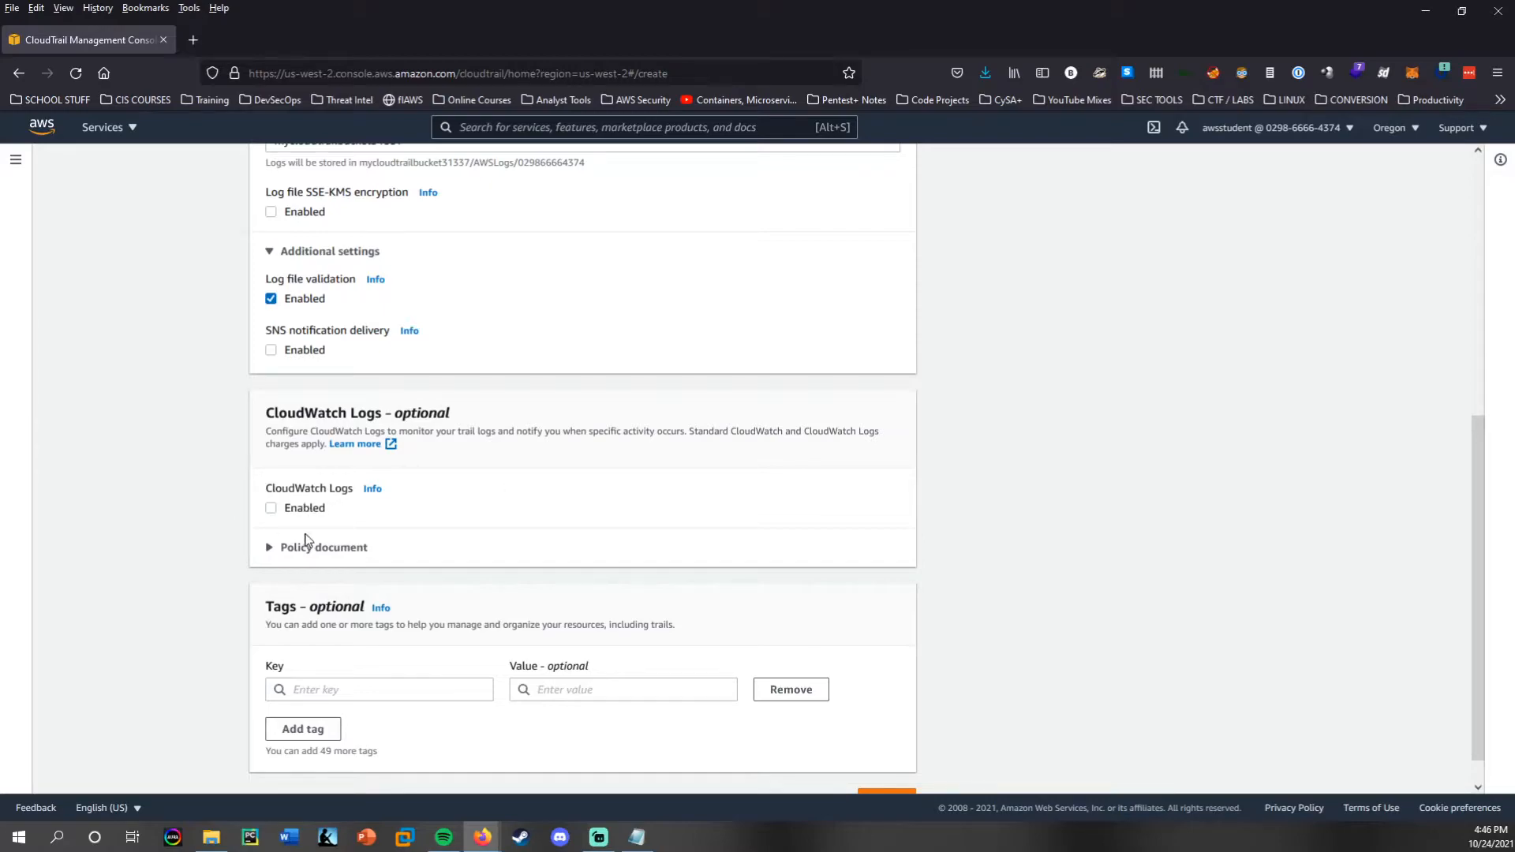
pyautogui.scroll(-1, 573, 578)
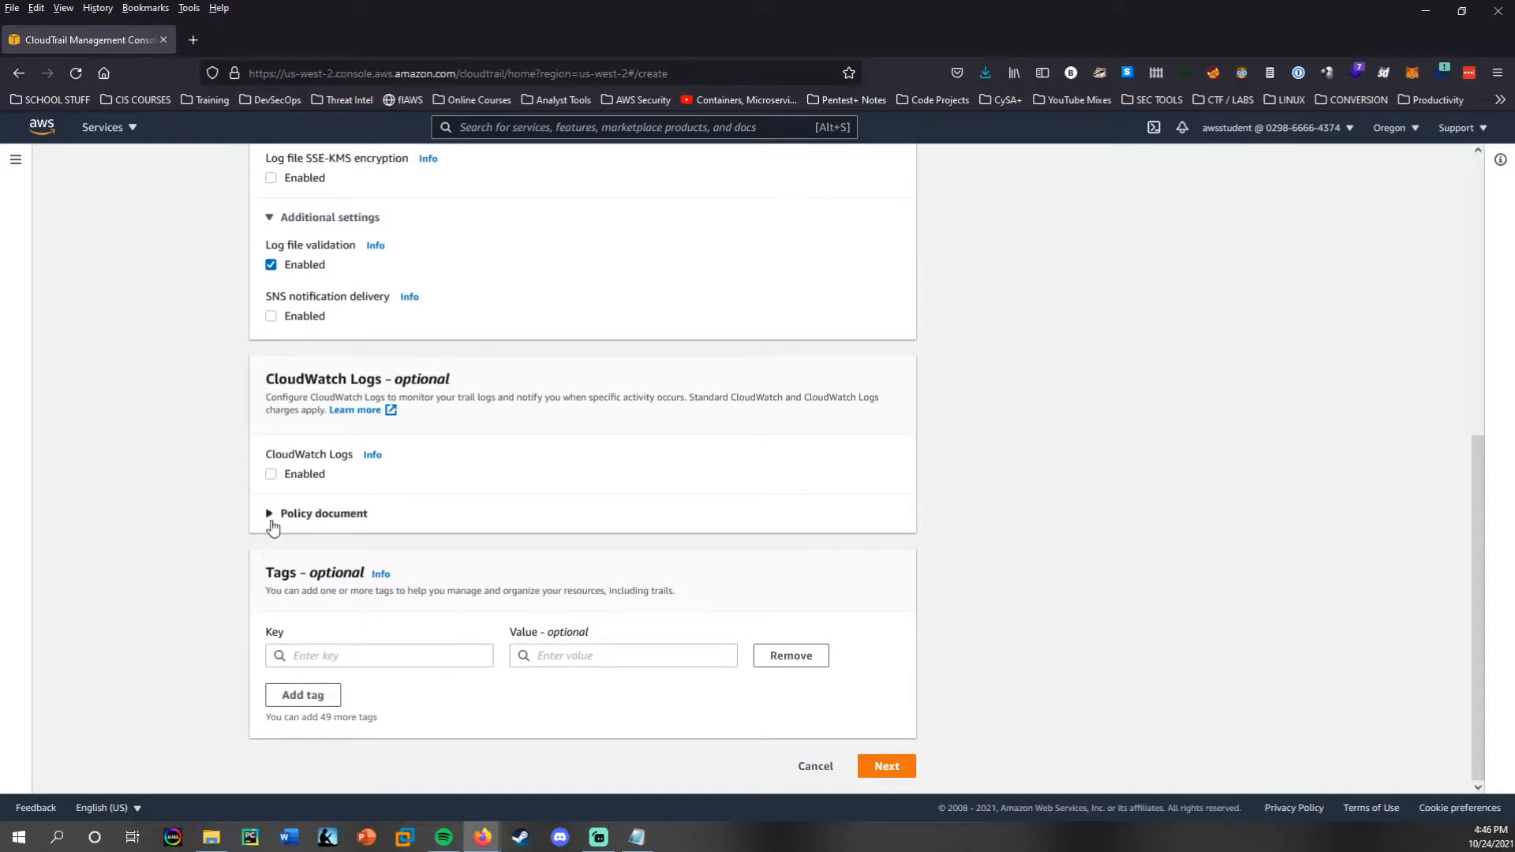
pyautogui.click(884, 769)
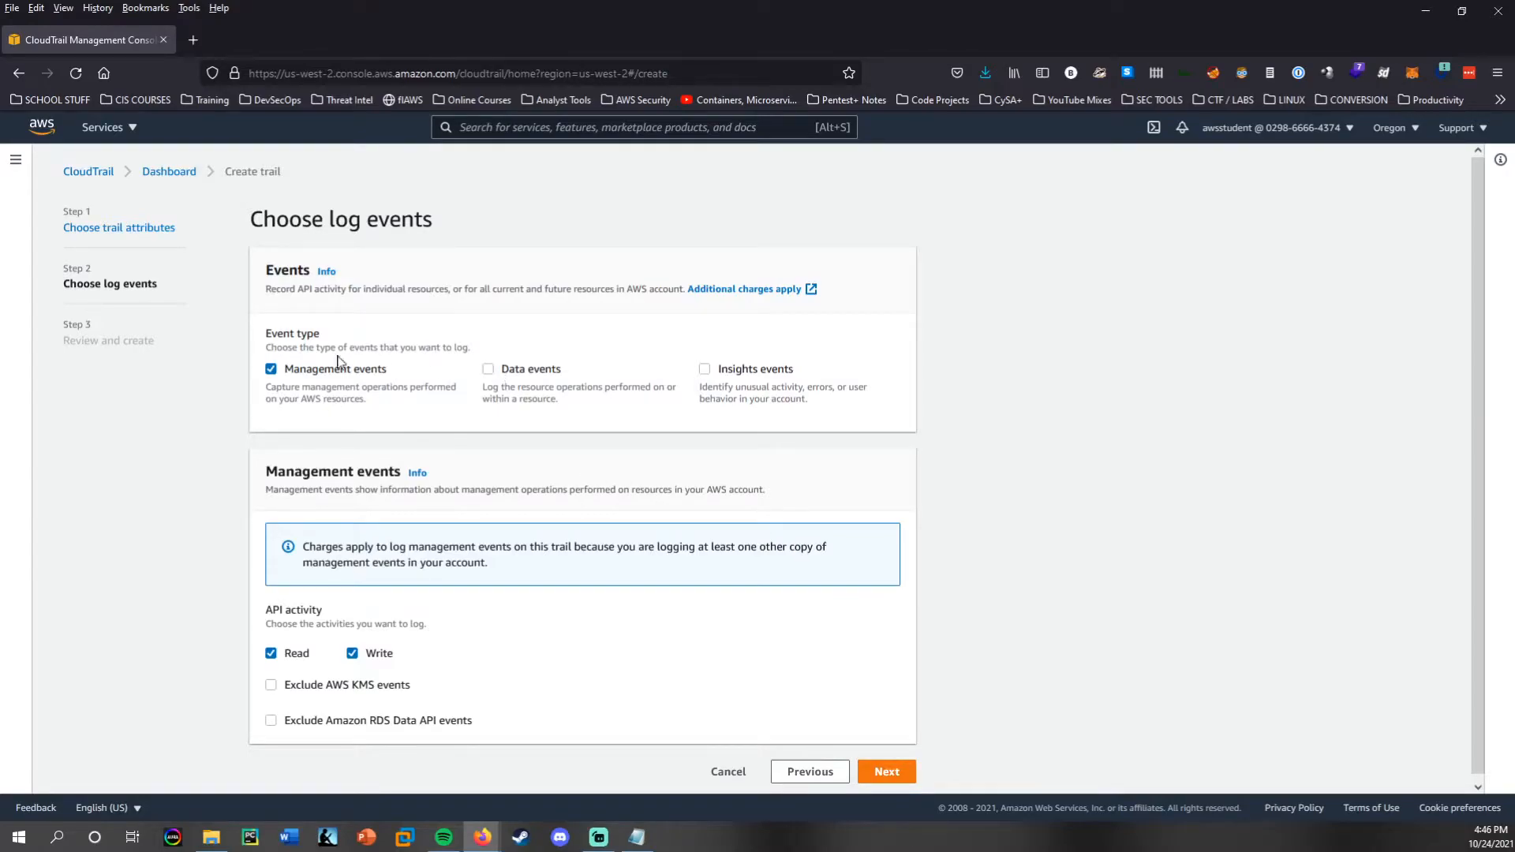
# Add data events and Insights events to the trail's logged event types, and create the trail.
pyautogui.click(488, 370)
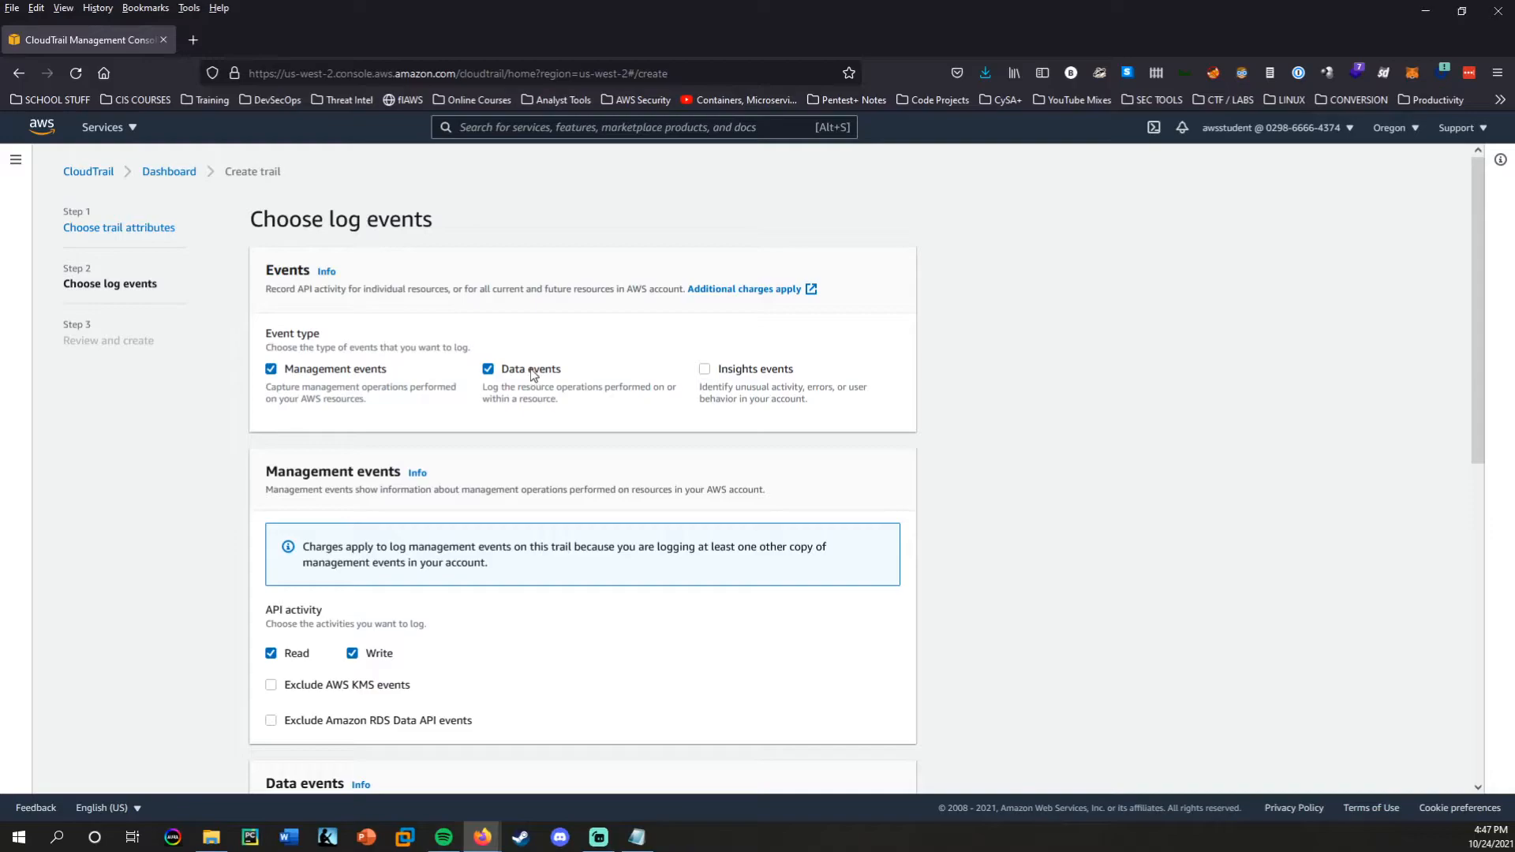
pyautogui.click(704, 370)
pyautogui.scroll(-8, 704, 394)
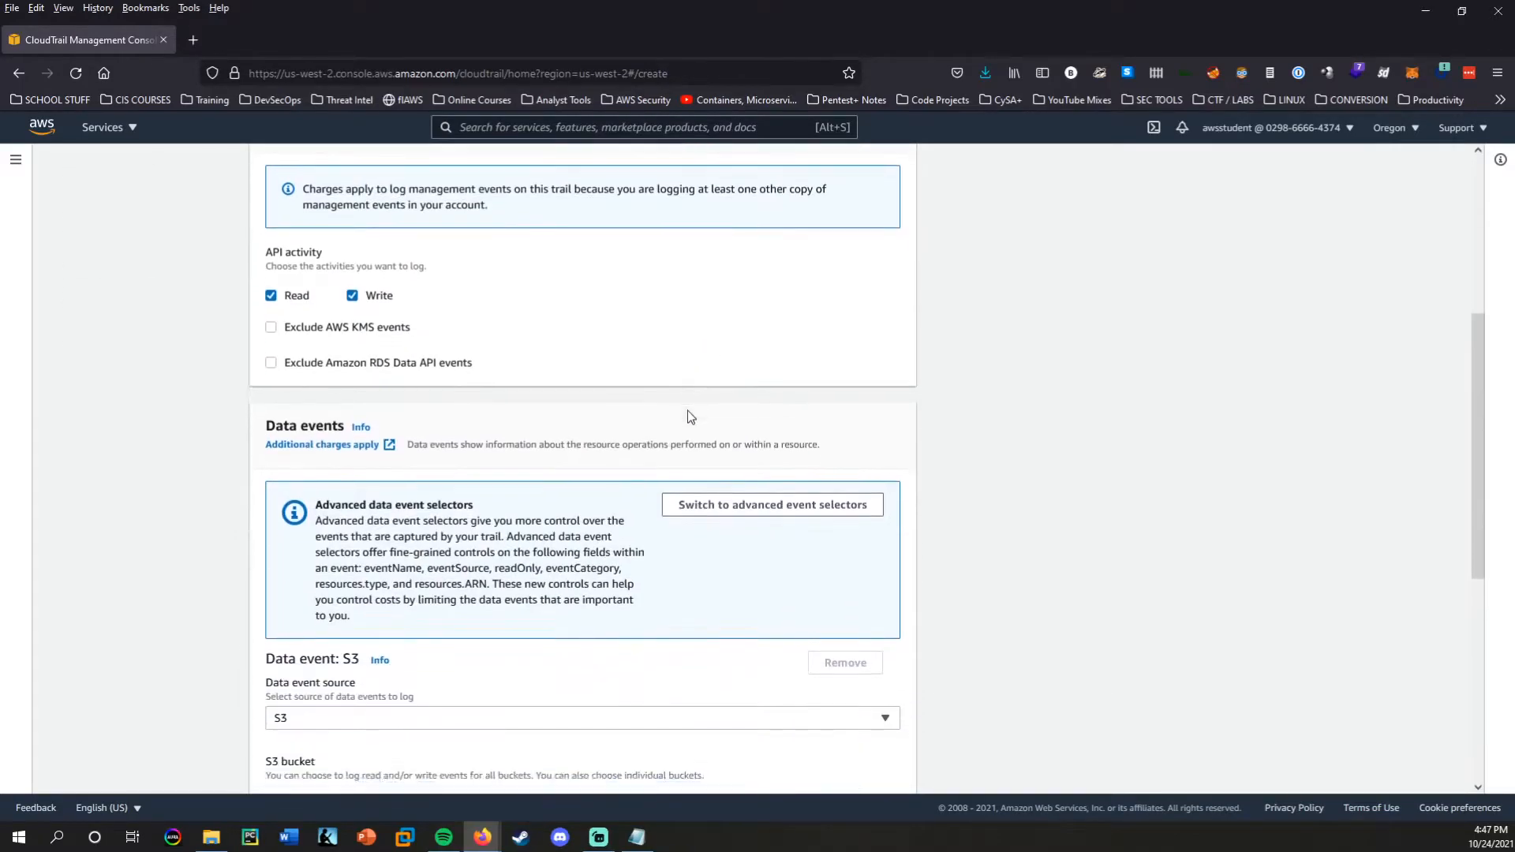
pyautogui.scroll(-2, 682, 411)
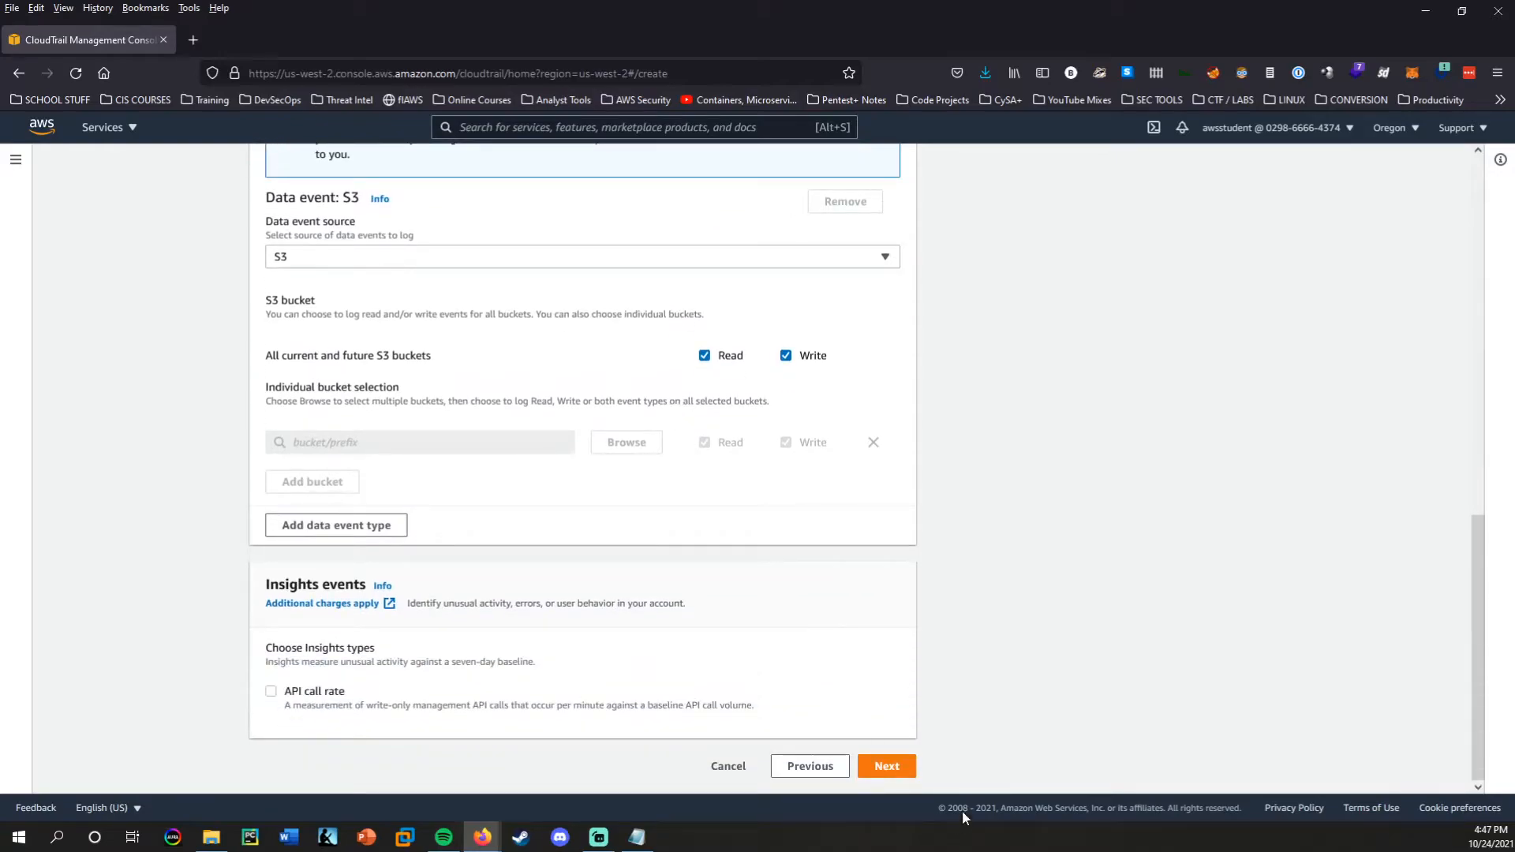
pyautogui.click(882, 769)
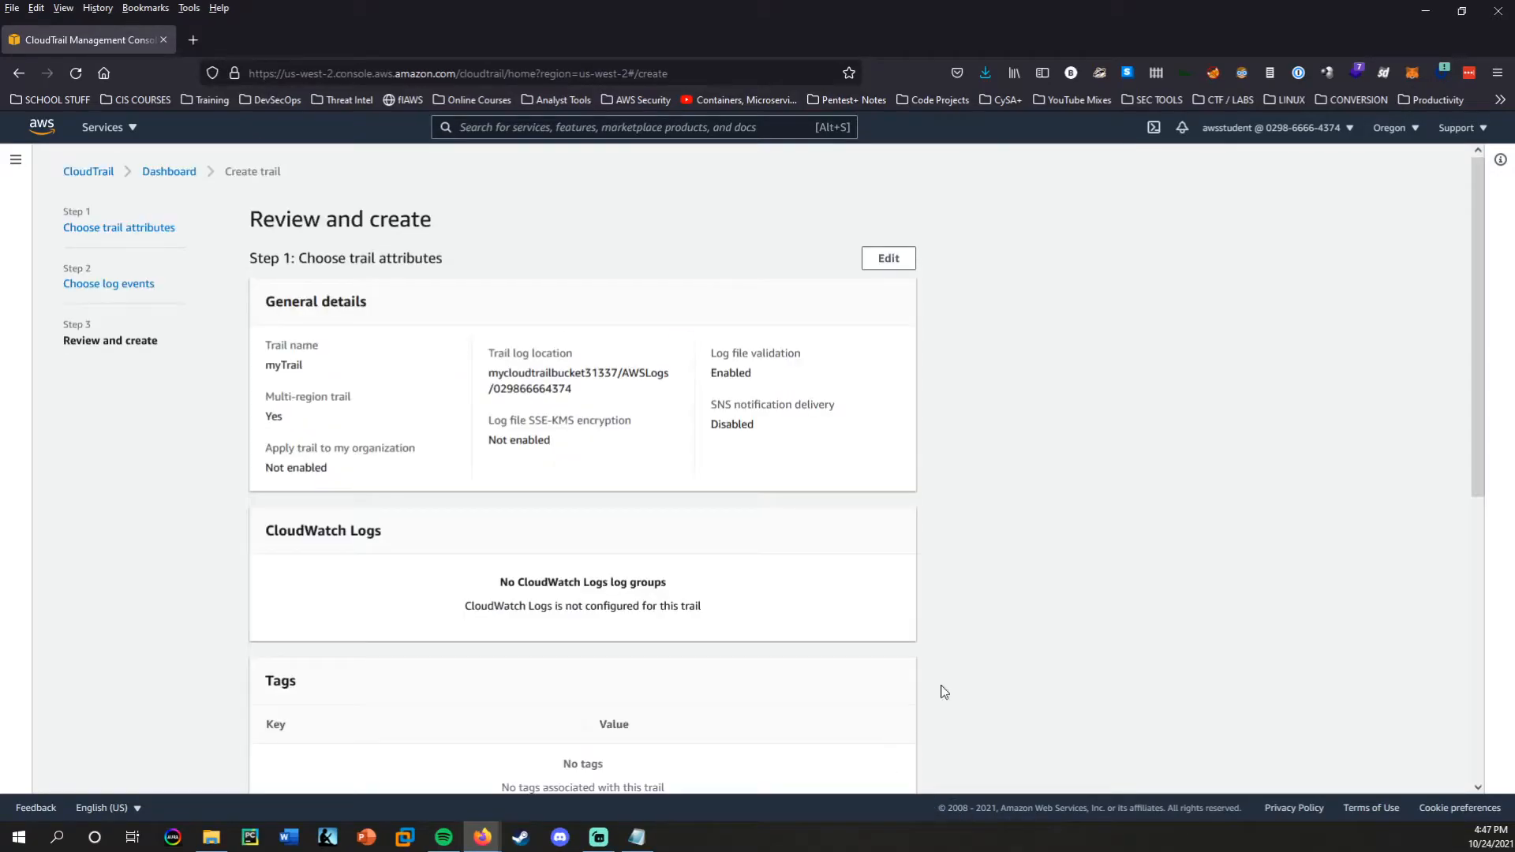
pyautogui.scroll(-7, 714, 456)
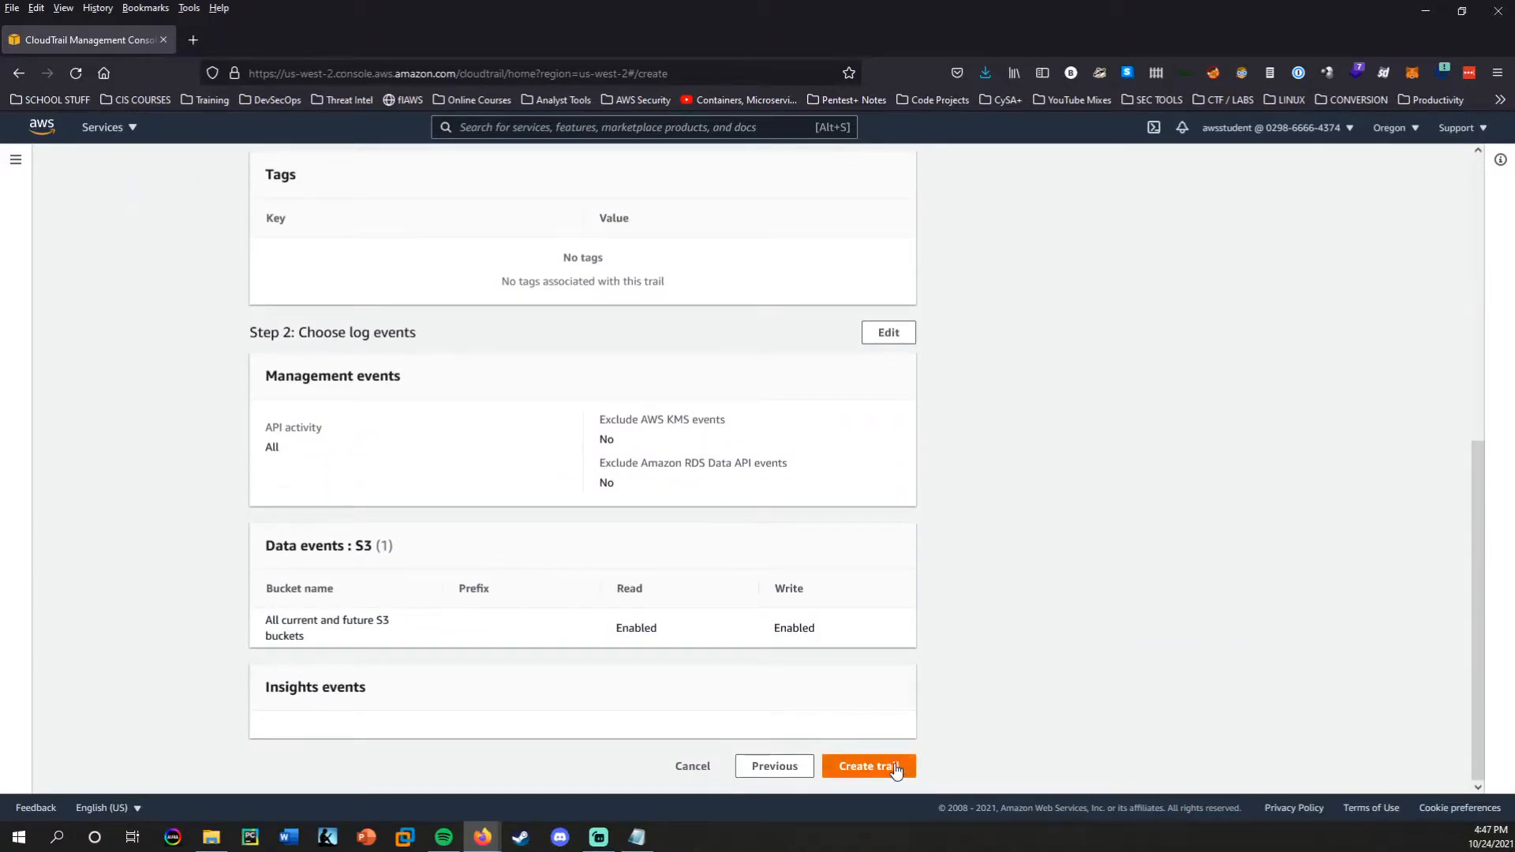
pyautogui.click(896, 769)
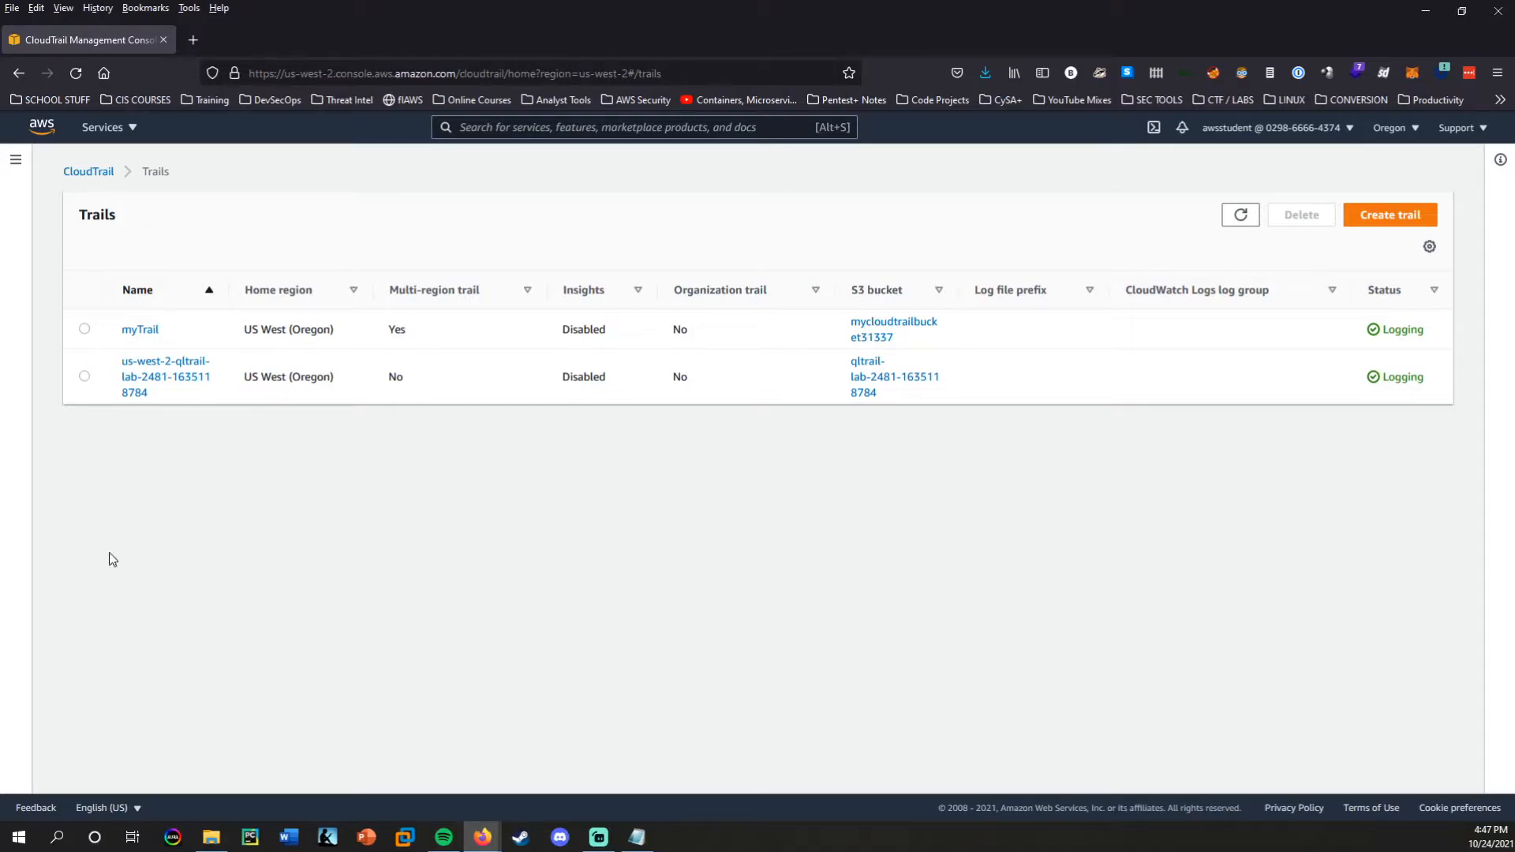
# Go to the S3 service and open the mycloudtrailbucket31337 bucket.
pyautogui.write('s3')
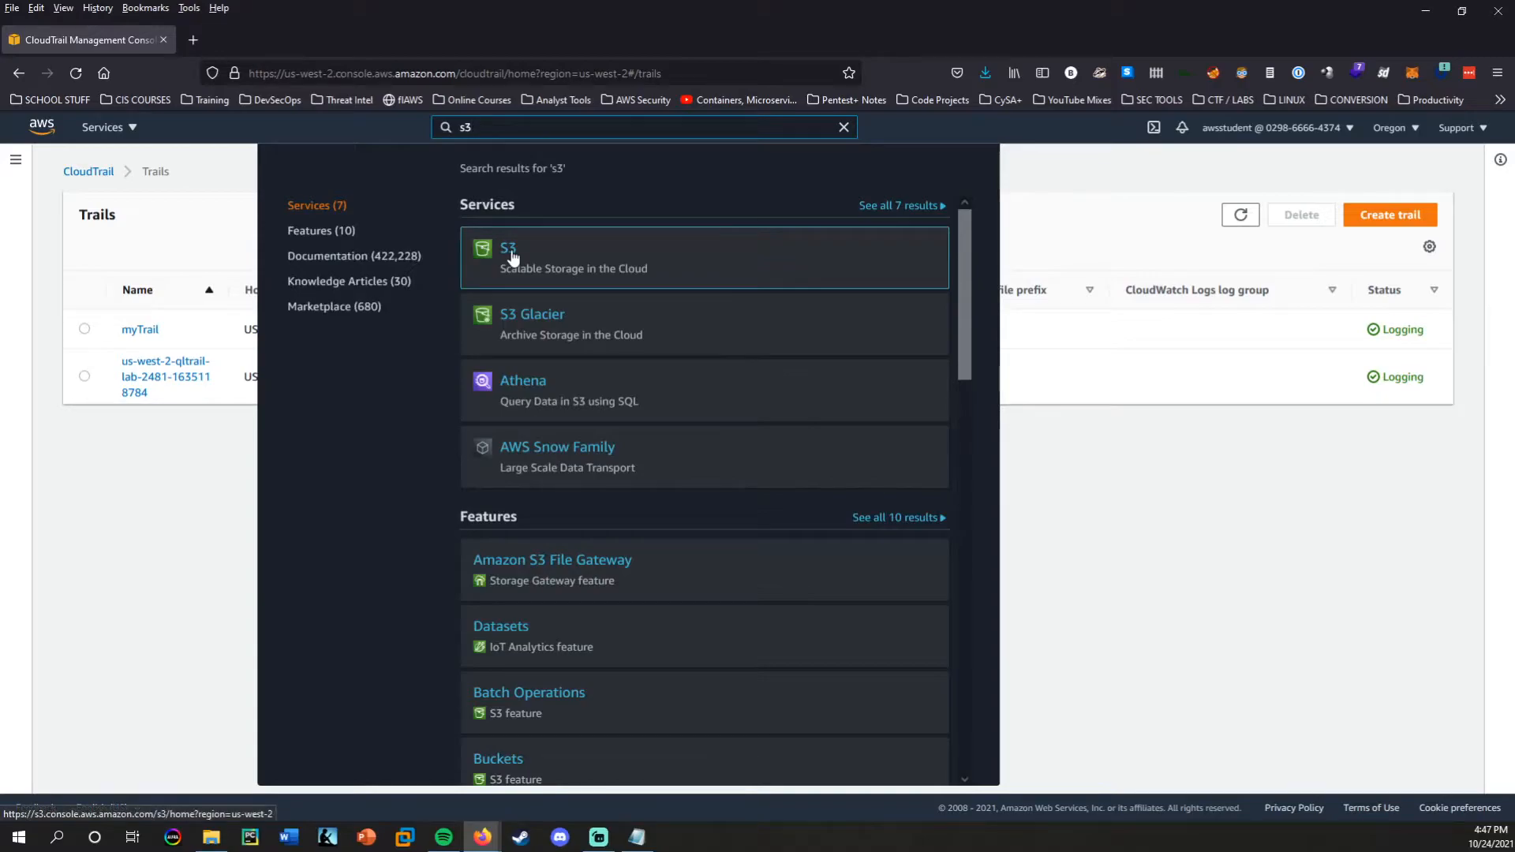
pyautogui.click(511, 252)
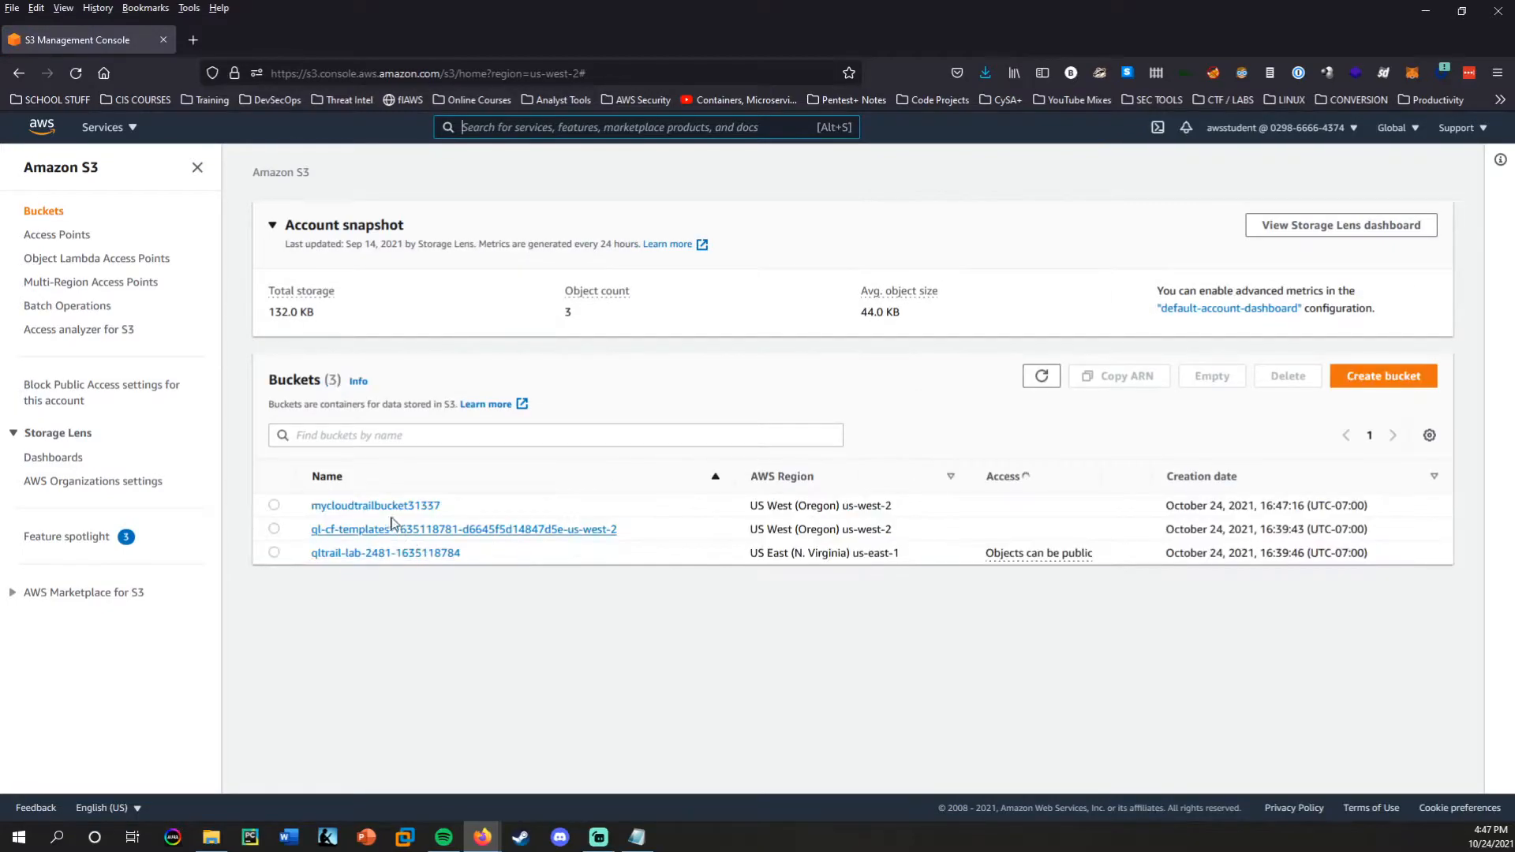
pyautogui.moveTo(456, 509); pyautogui.dragTo(299, 511)
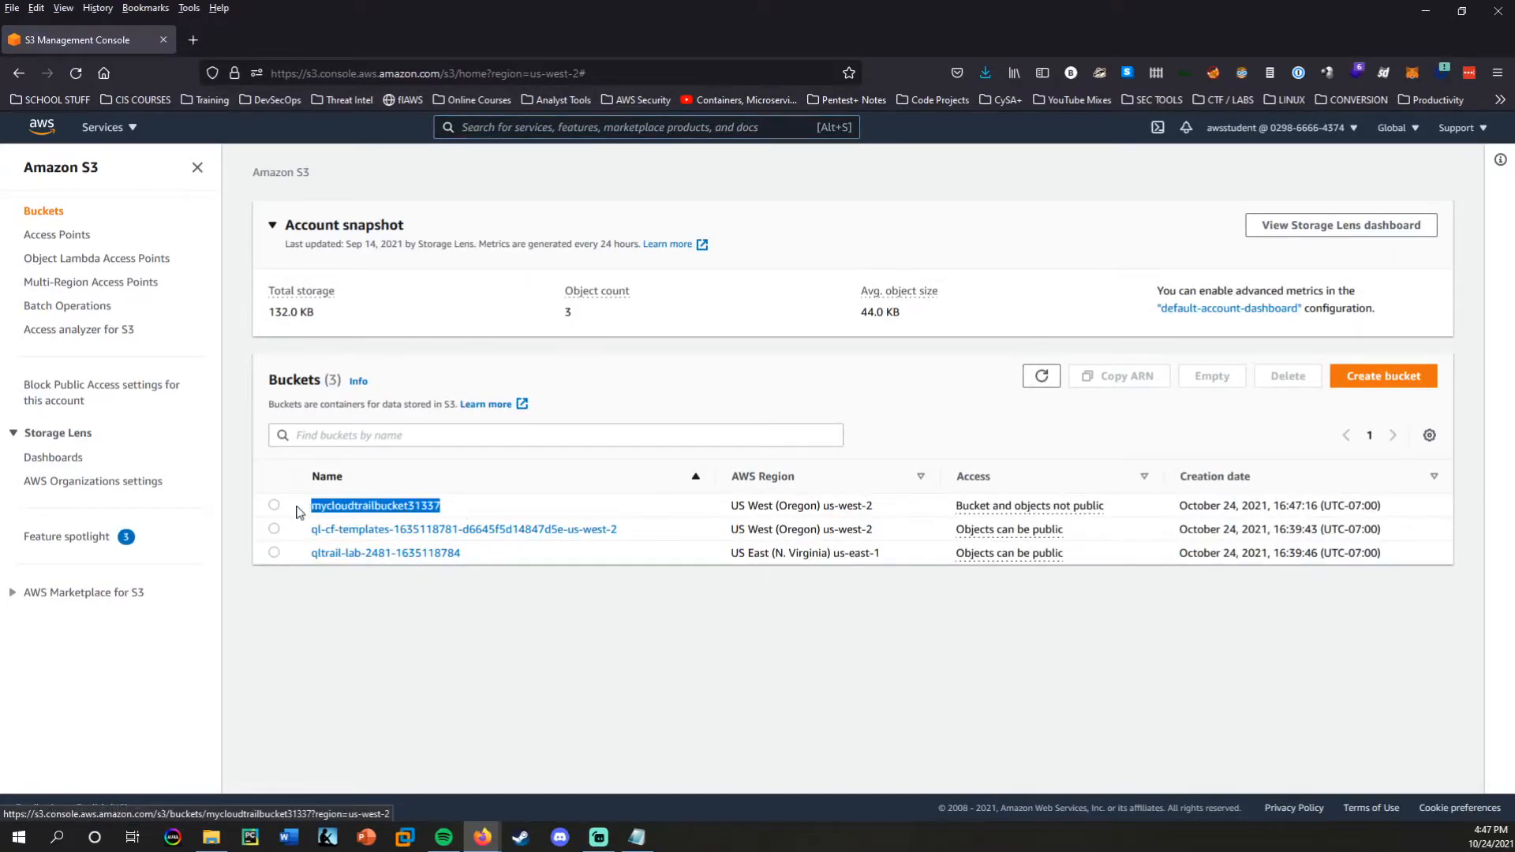
pyautogui.click(415, 511)
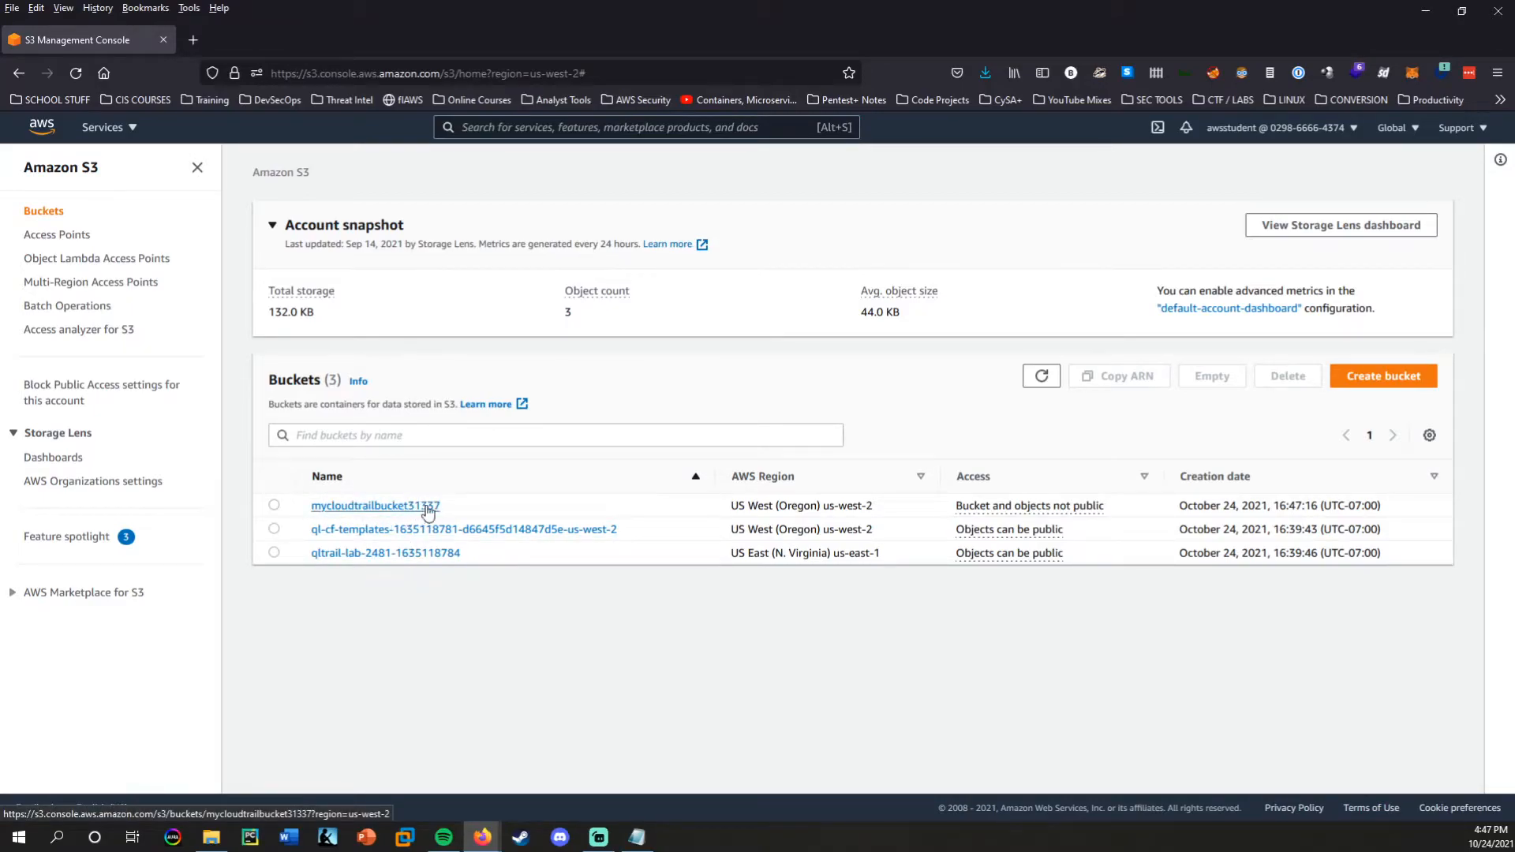
pyautogui.click(372, 506)
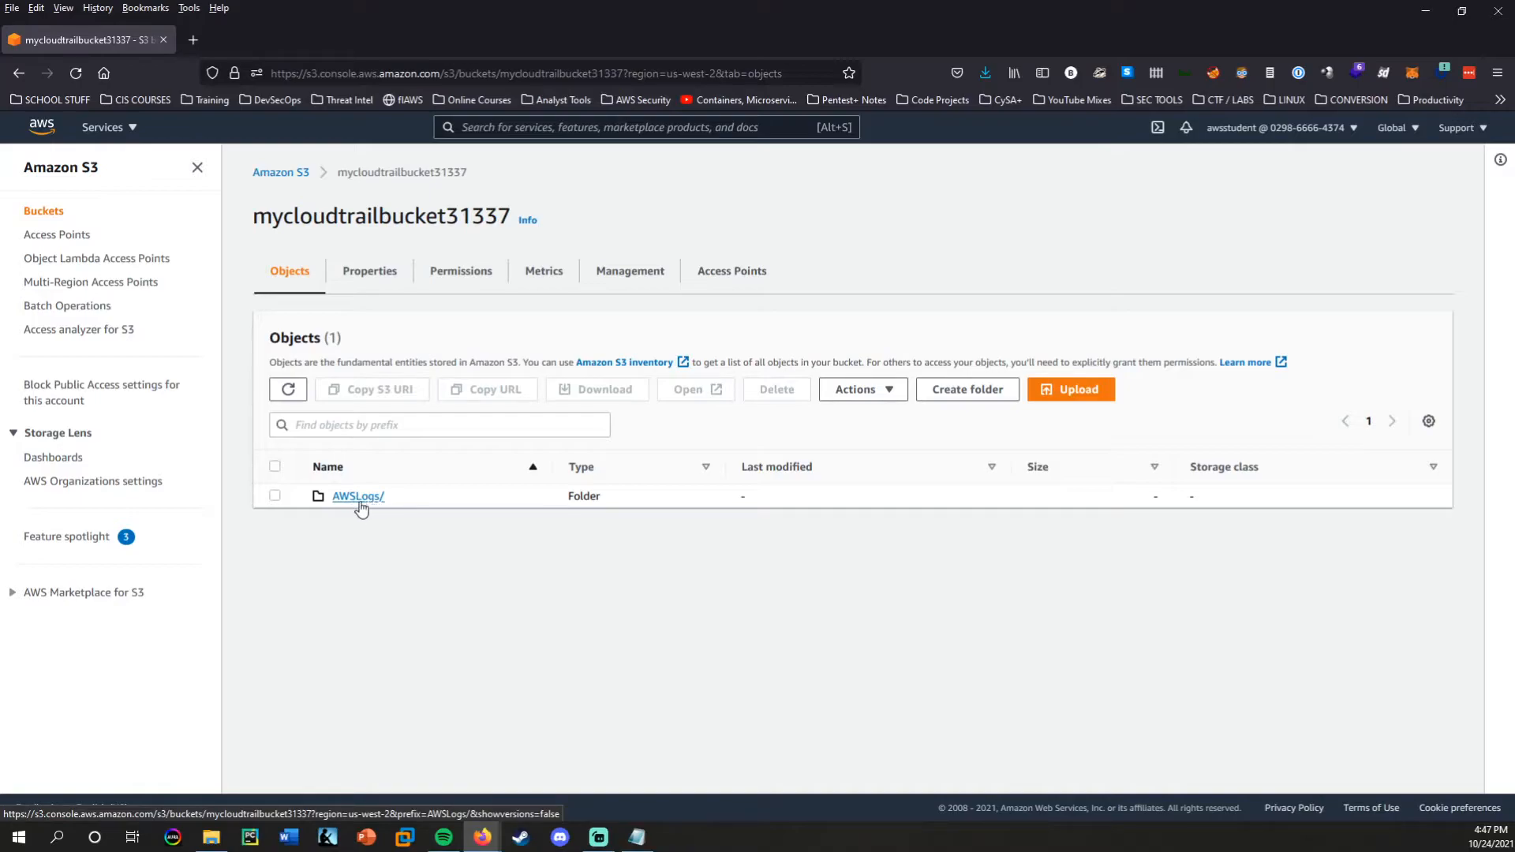
# Browse through the bucket's AWSLogs folder and the account's folder to the CloudTrail folder to check for log files.
pyautogui.click(359, 499)
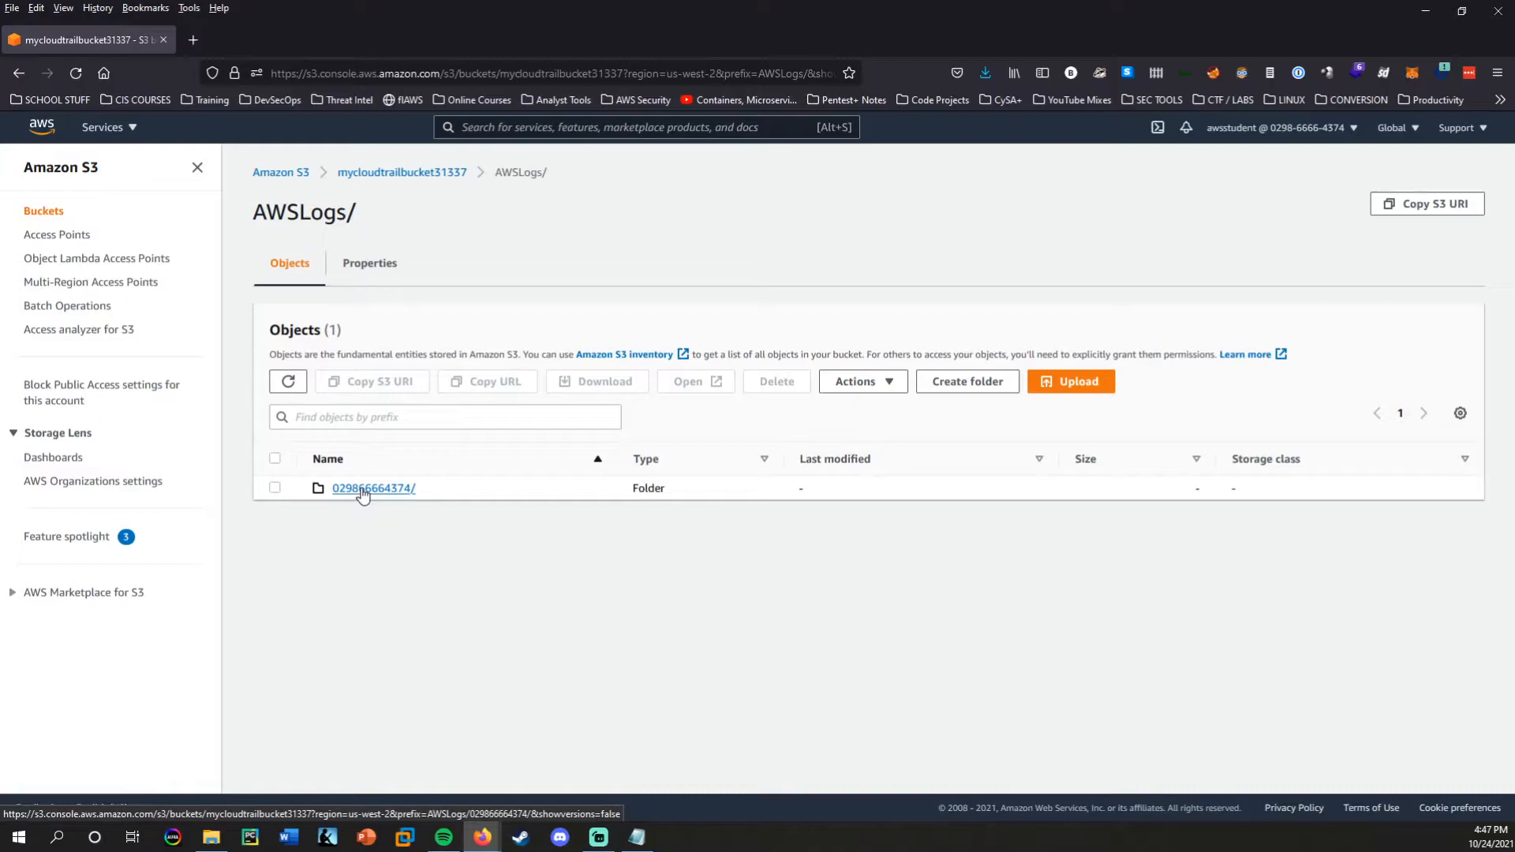
pyautogui.click(362, 492)
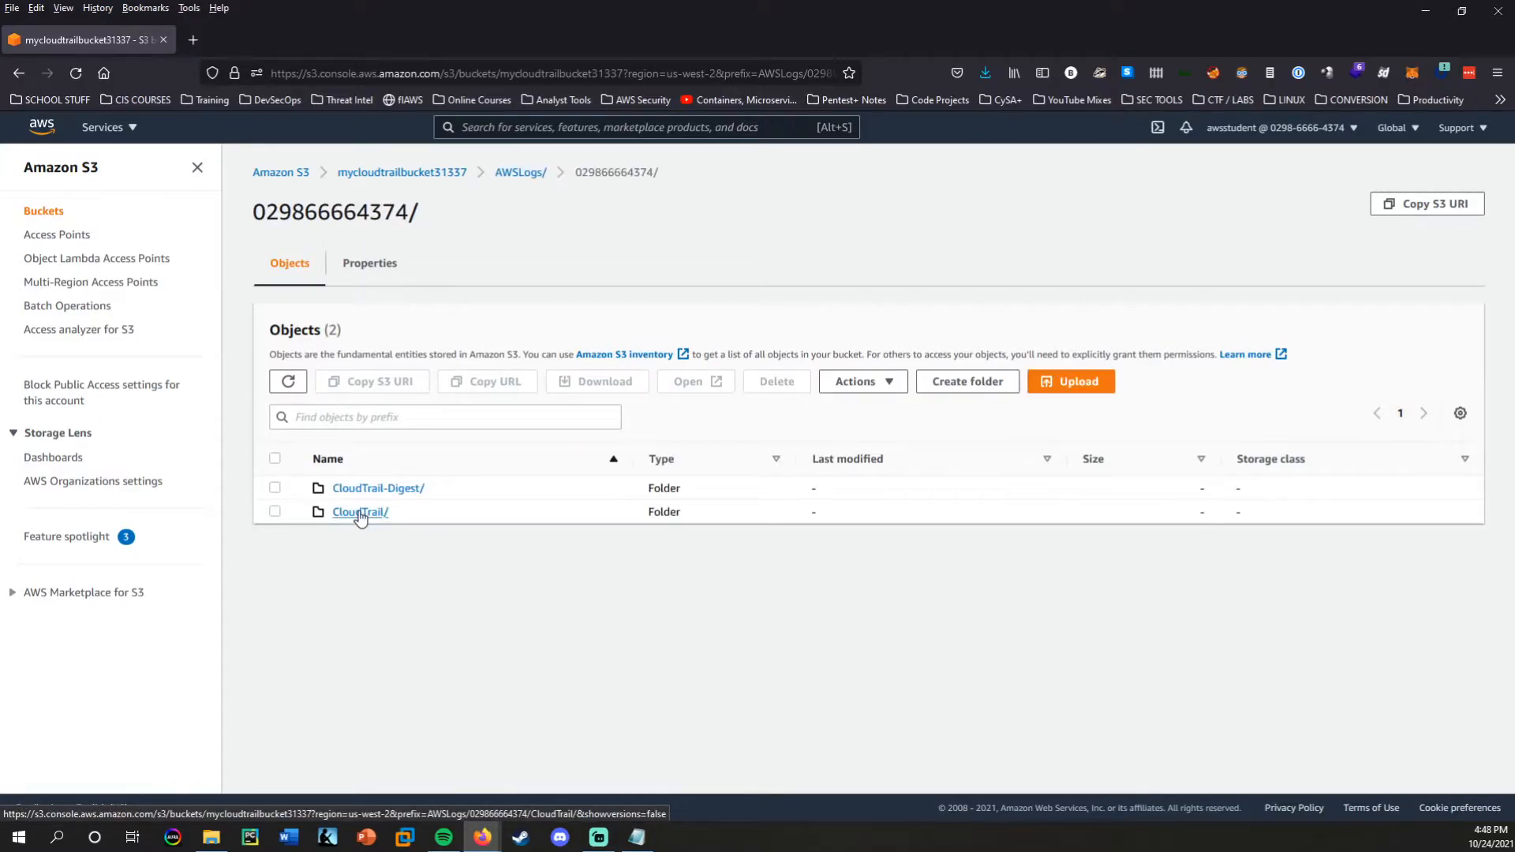
pyautogui.click(359, 512)
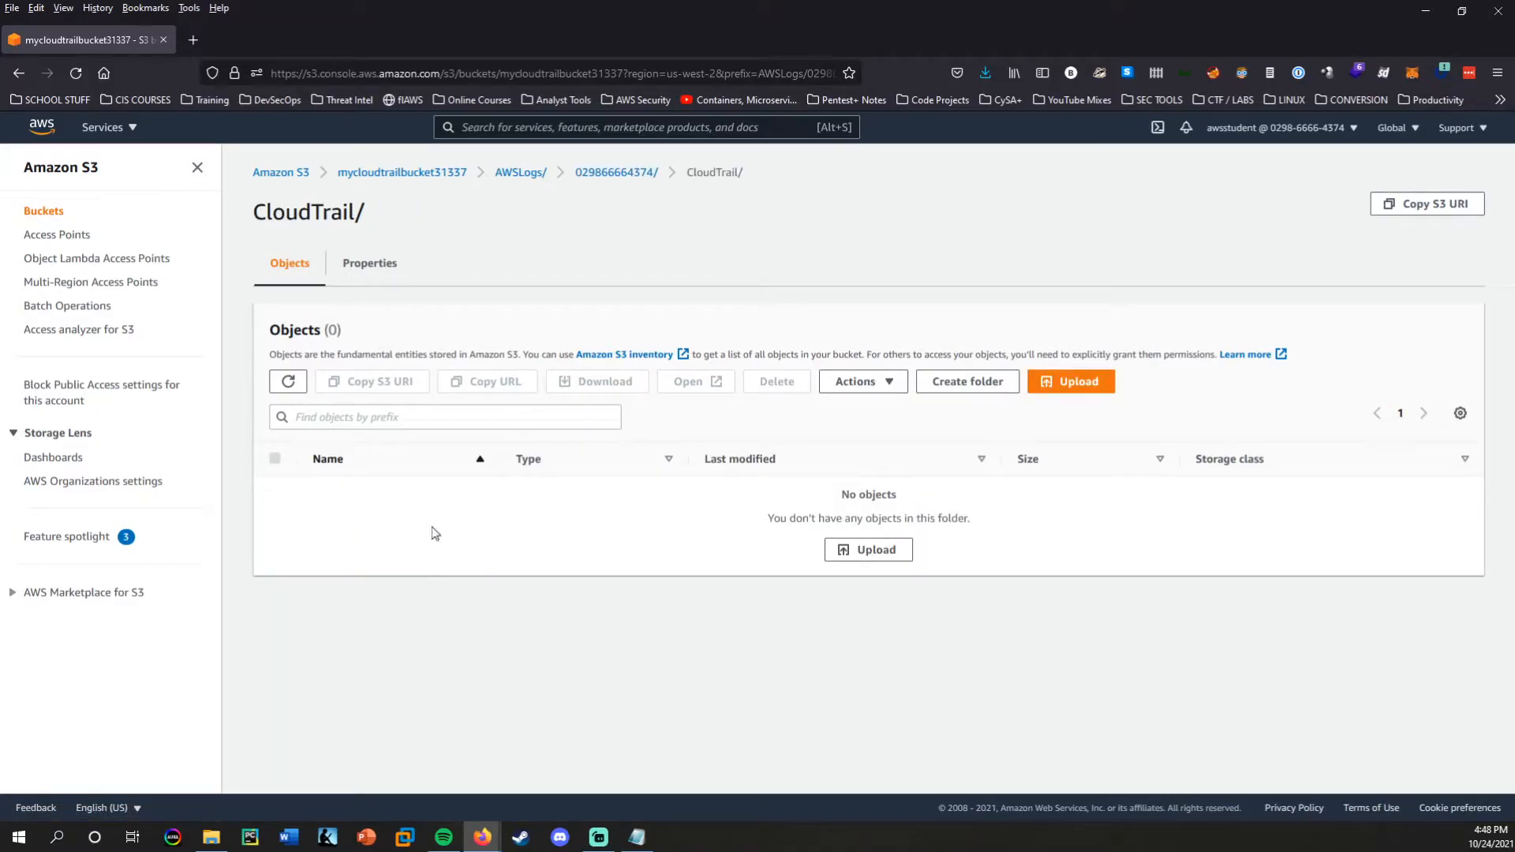
# Recheck the CloudTrail folder for log files and return to the top level of mycloudtrailbucket31337.
pyautogui.click(18, 72)
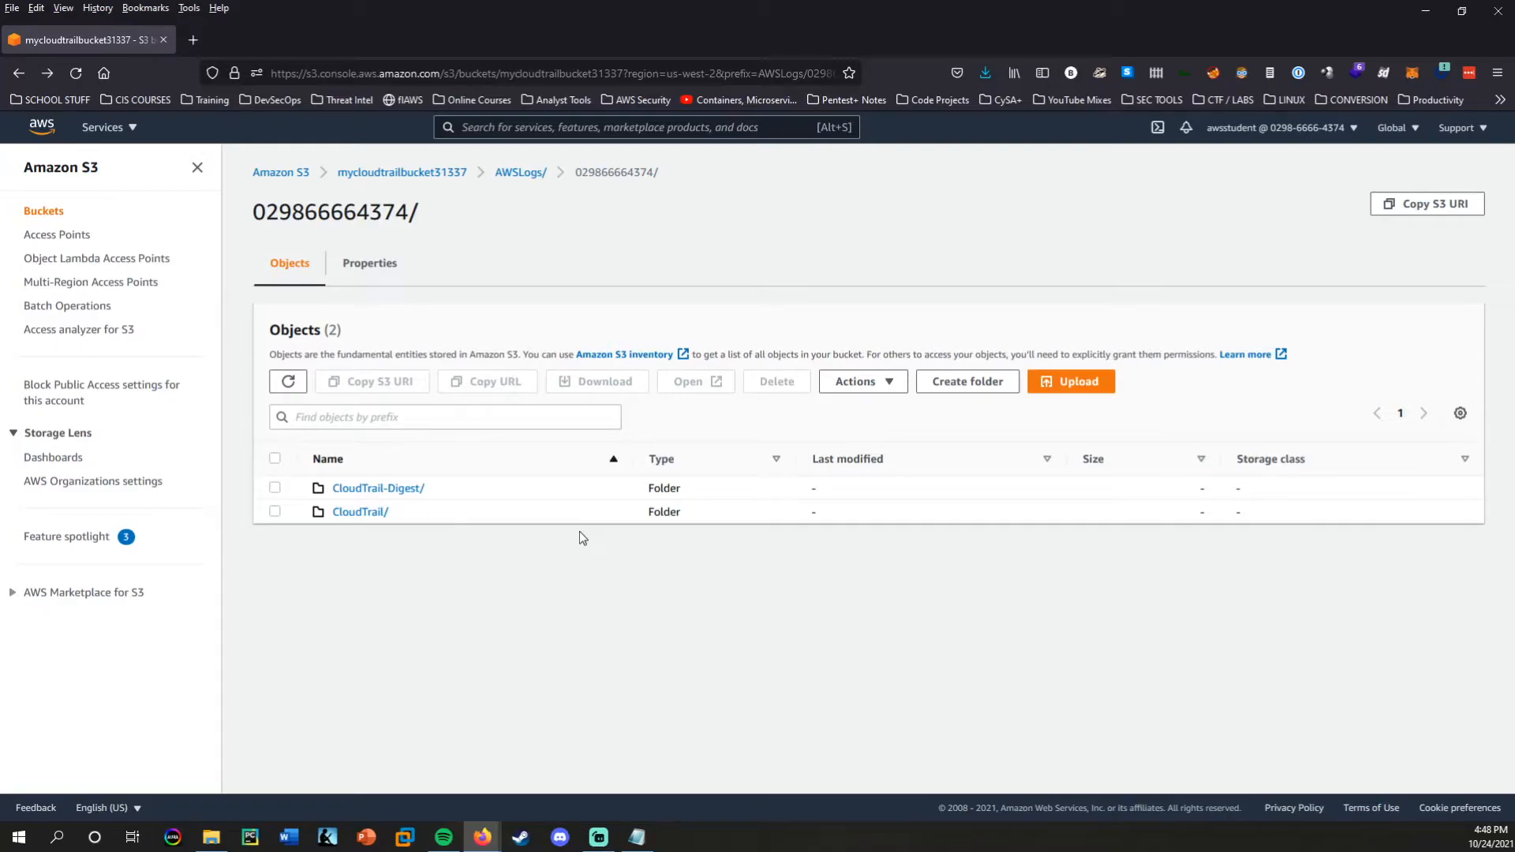
pyautogui.press('super+Right')
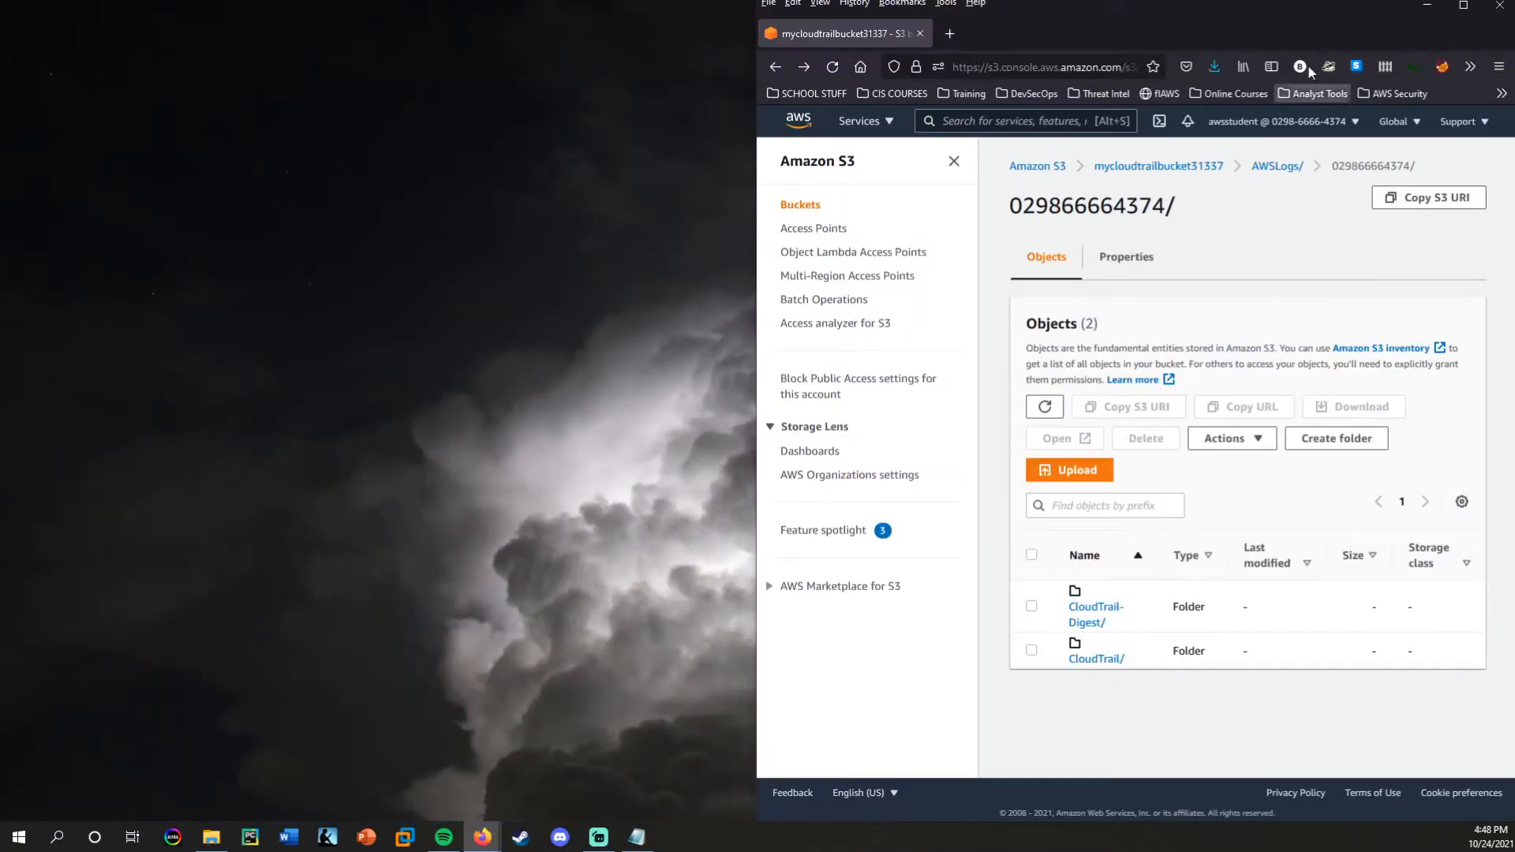
pyautogui.doubleClick(1281, 8)
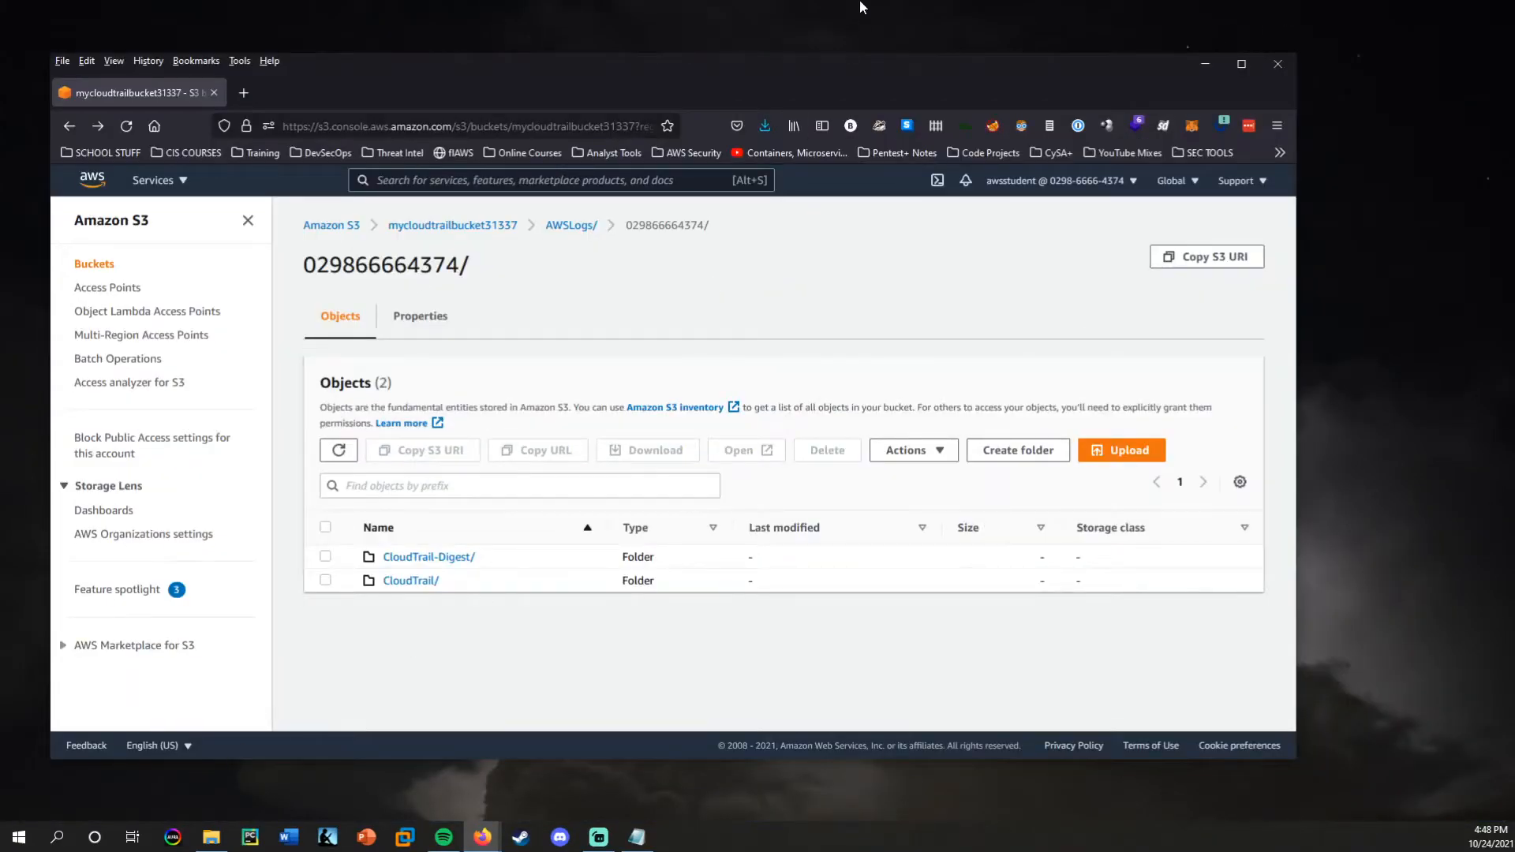
pyautogui.doubleClick(835, 77)
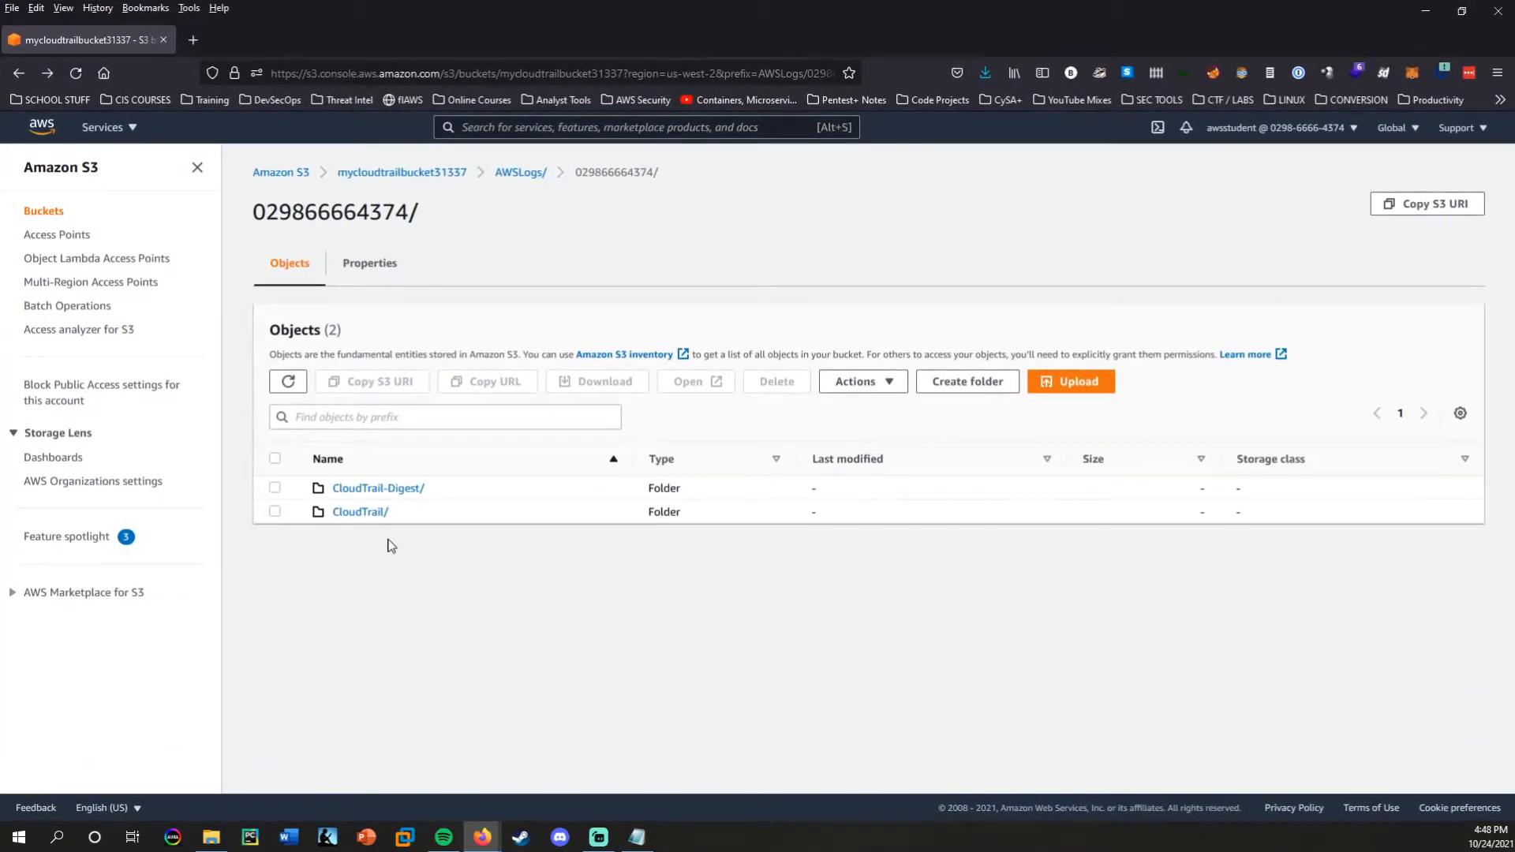
pyautogui.click(357, 512)
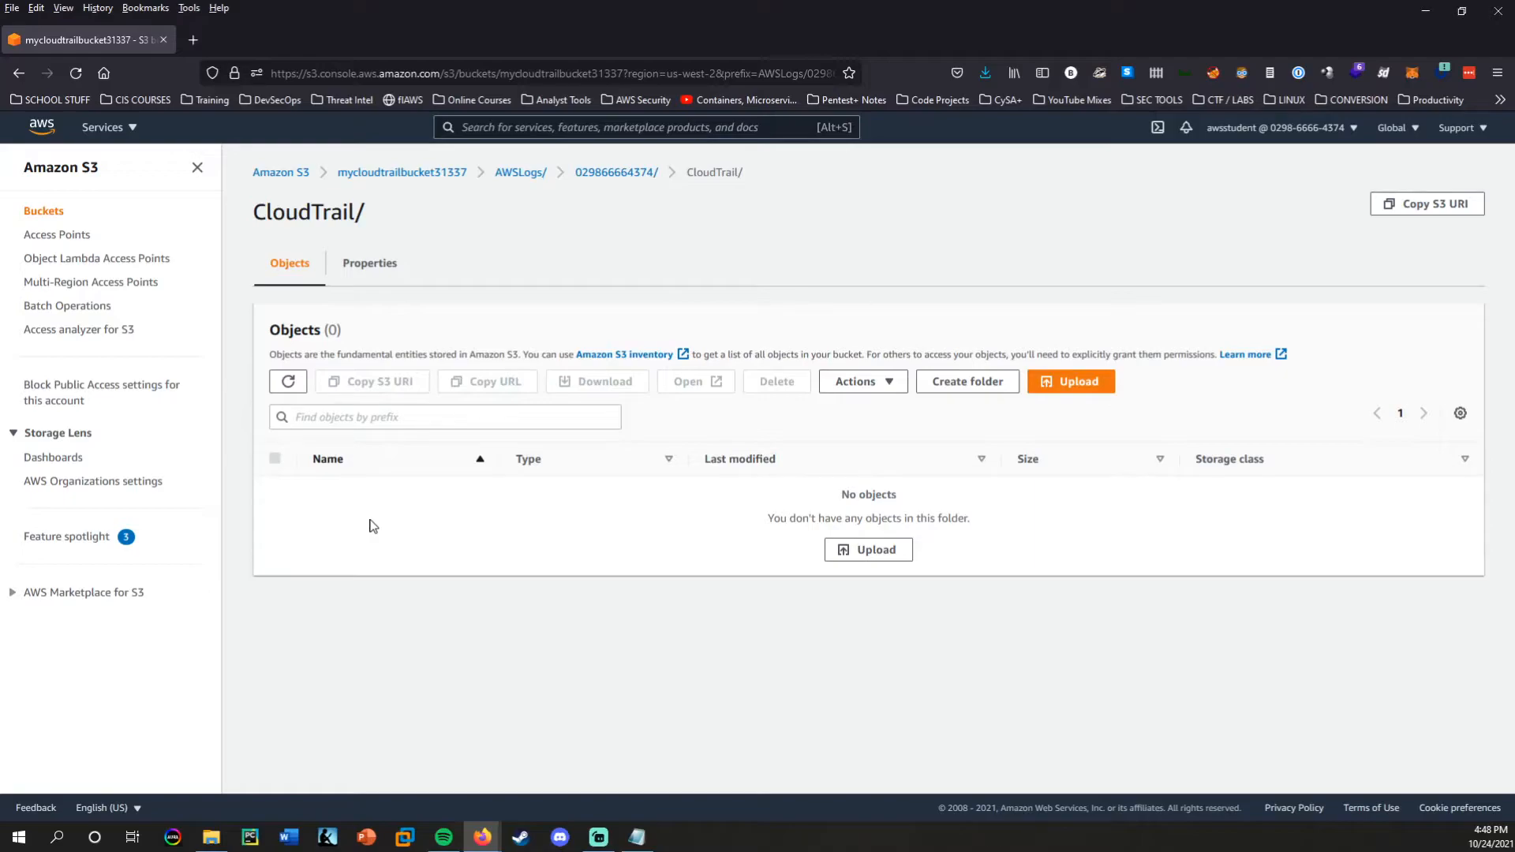
pyautogui.hotkey('alt', 'Left')
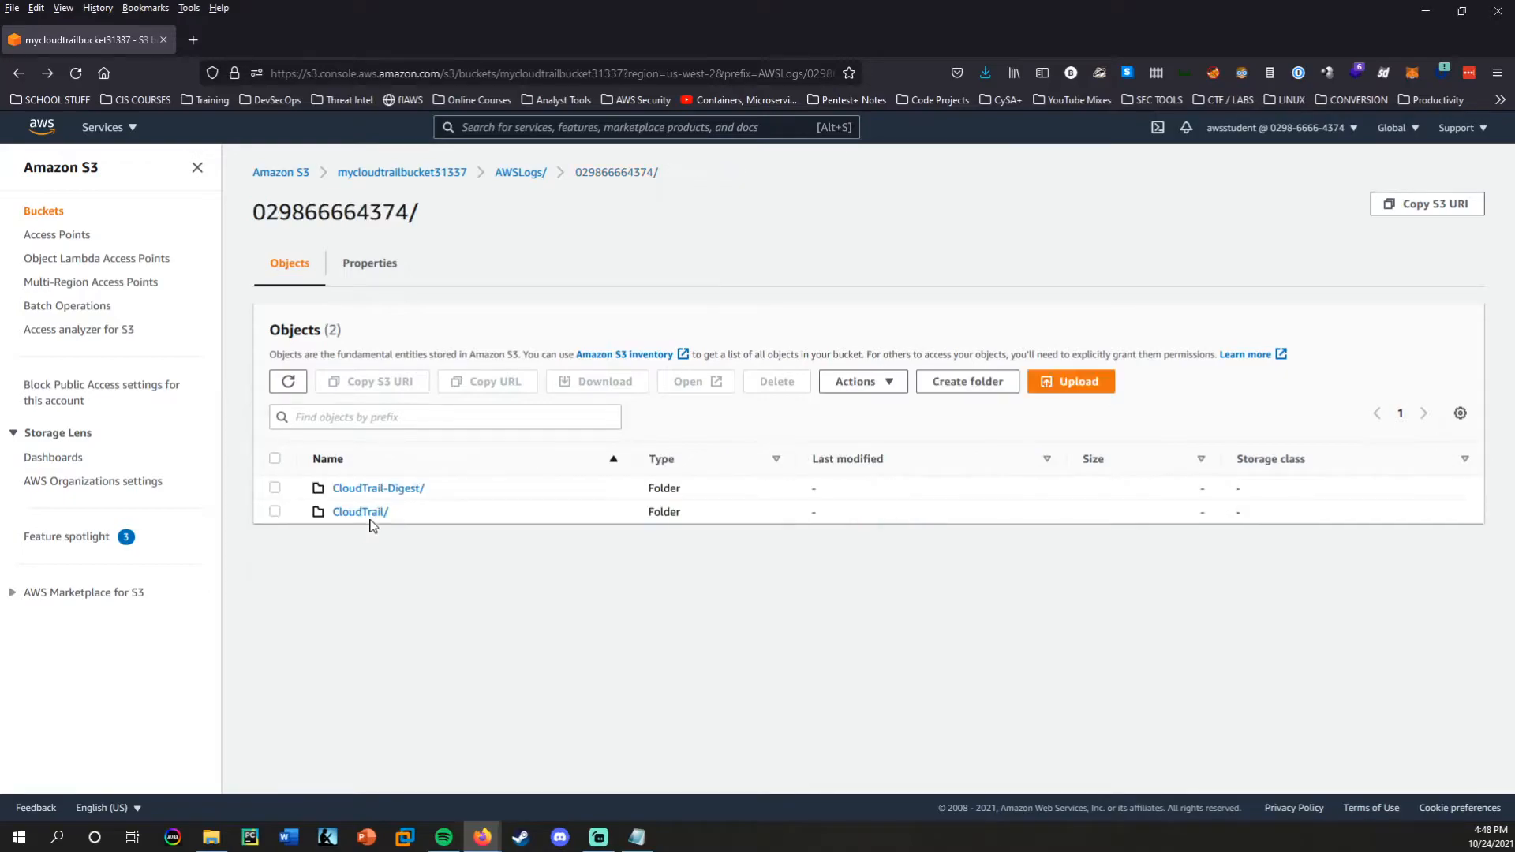
pyautogui.hotkey('alt', 'Left')
pyautogui.hotkey('alt', 'Left')
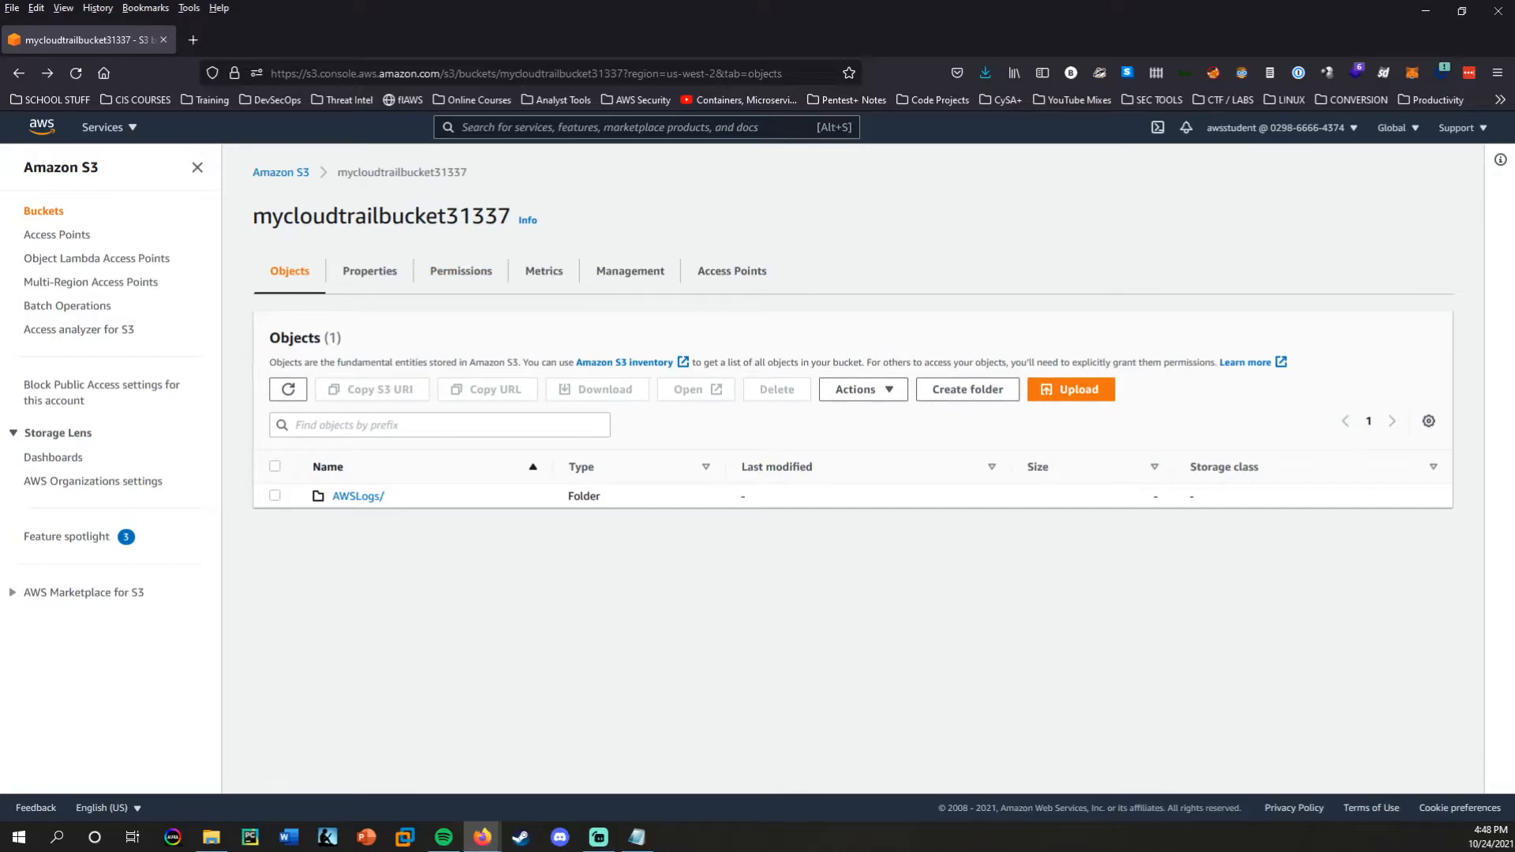
# Start an upload to mycloudtrailbucket31337 and add the image invisible-bike-cat.jpg from the local file window.
pyautogui.click(1070, 390)
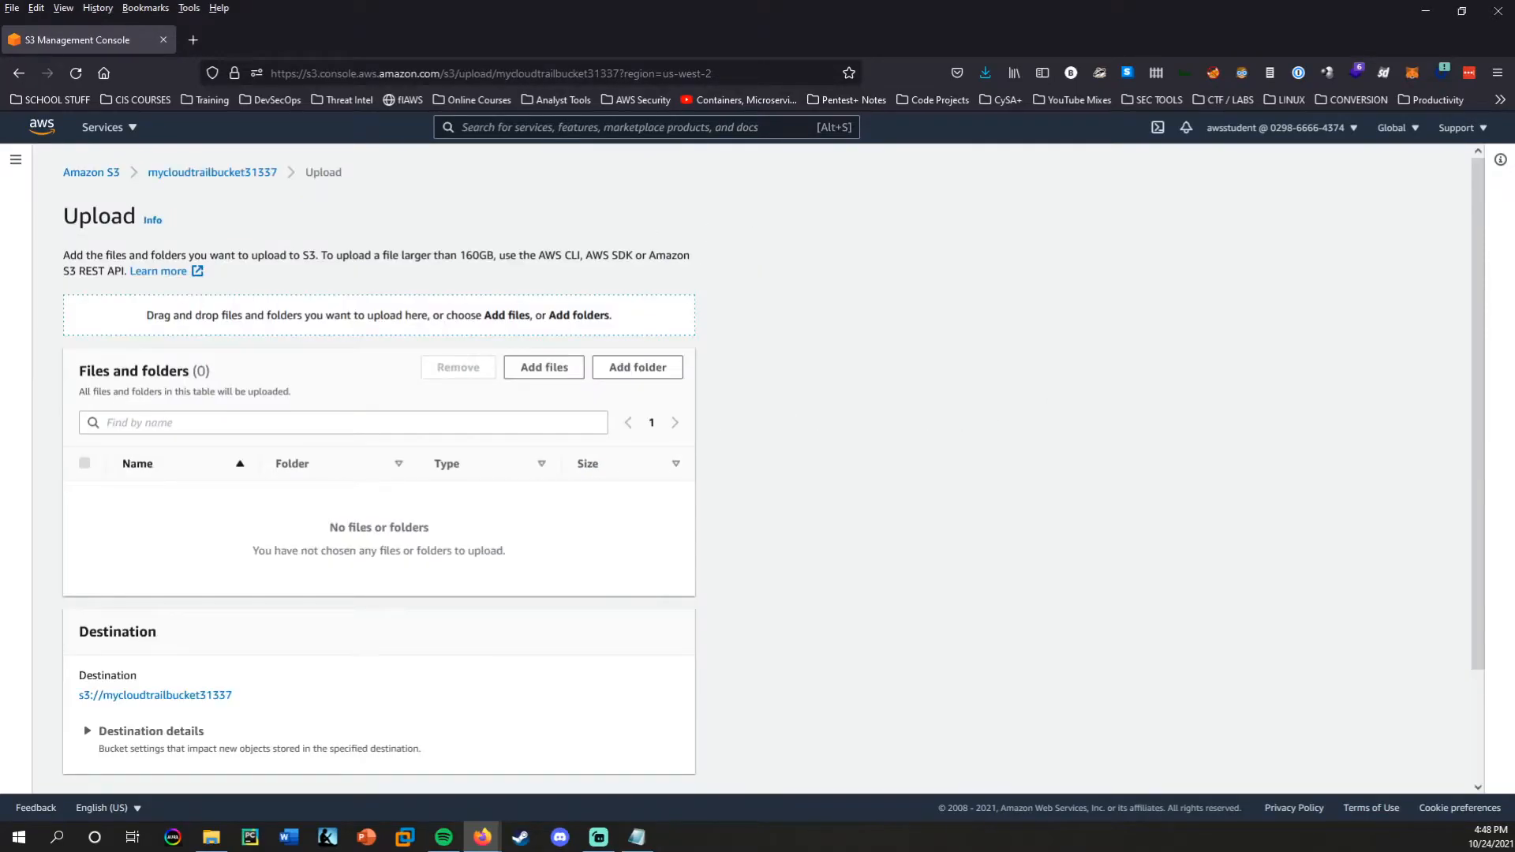
pyautogui.hotkey('alt', 'Tab')
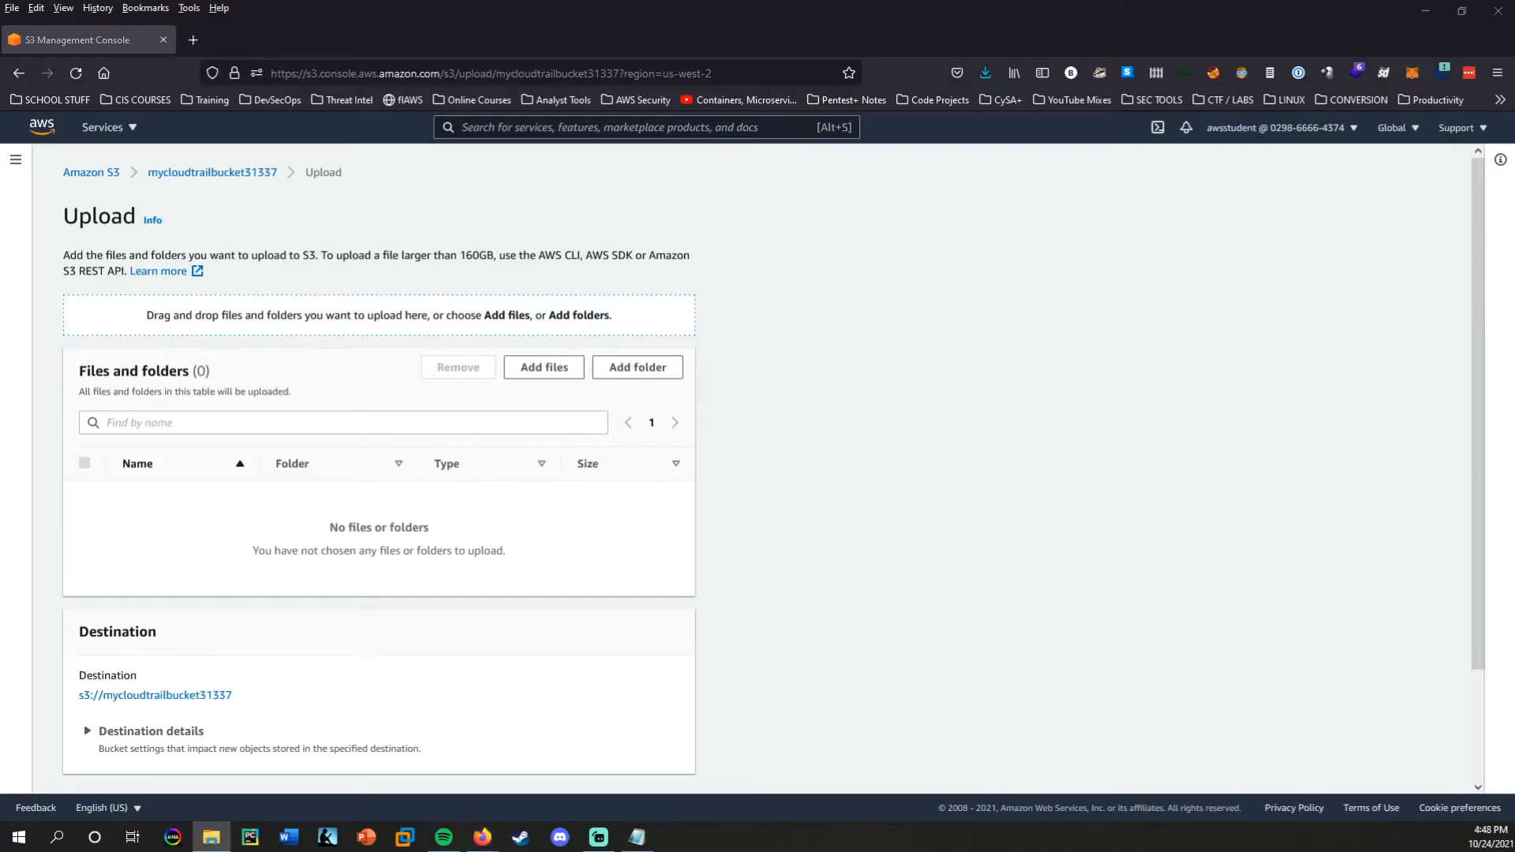
pyautogui.moveTo(5, 356); pyautogui.dragTo(303, 348)
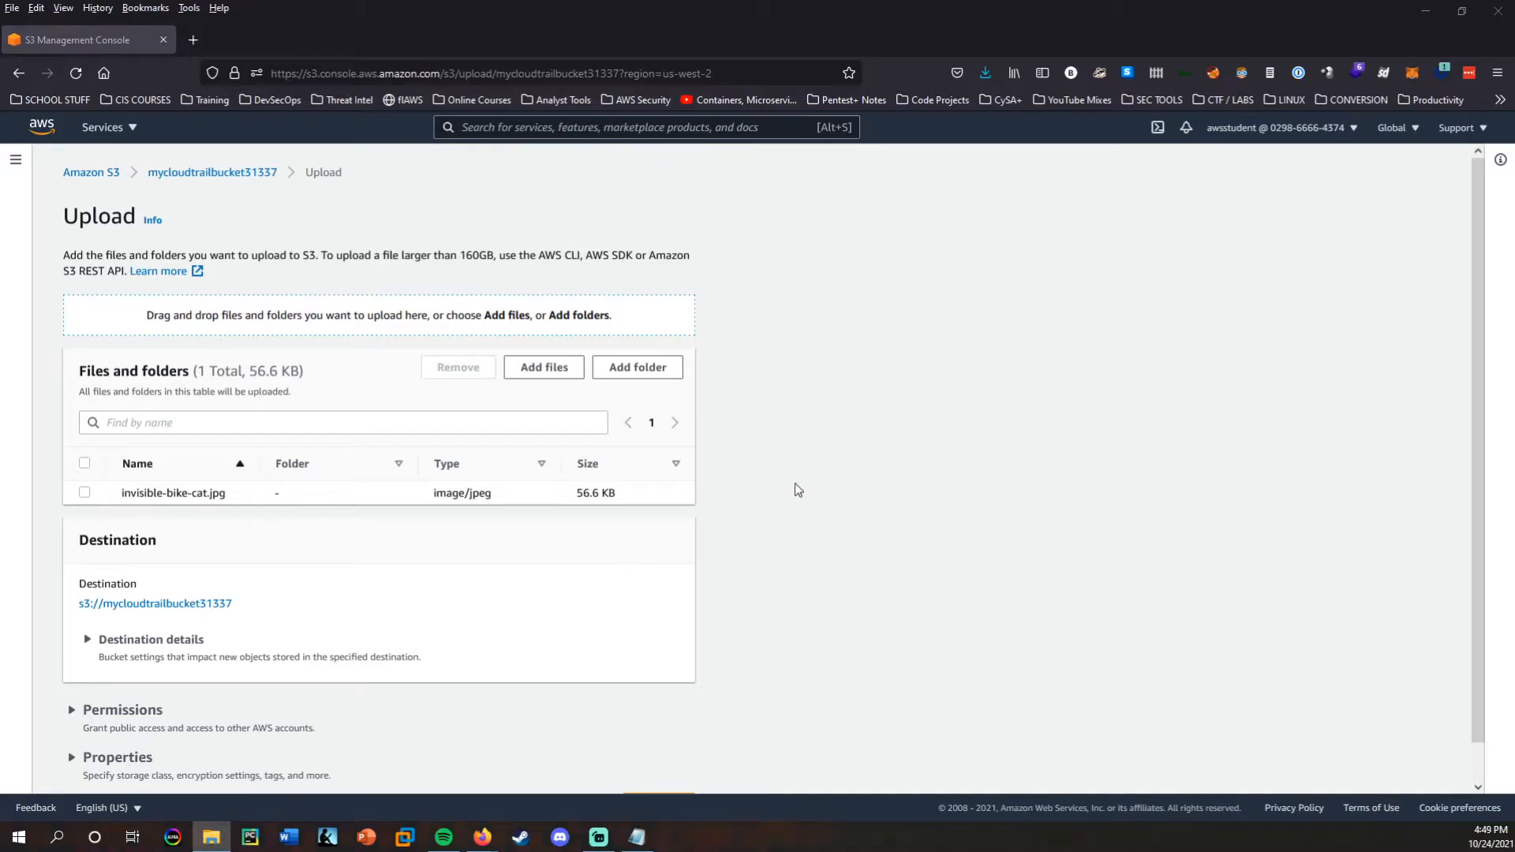
# In the upload's properties, specify server-side encryption with an AWS Key Management Service key (SSE-KMS).
pyautogui.scroll(-1, 830, 460)
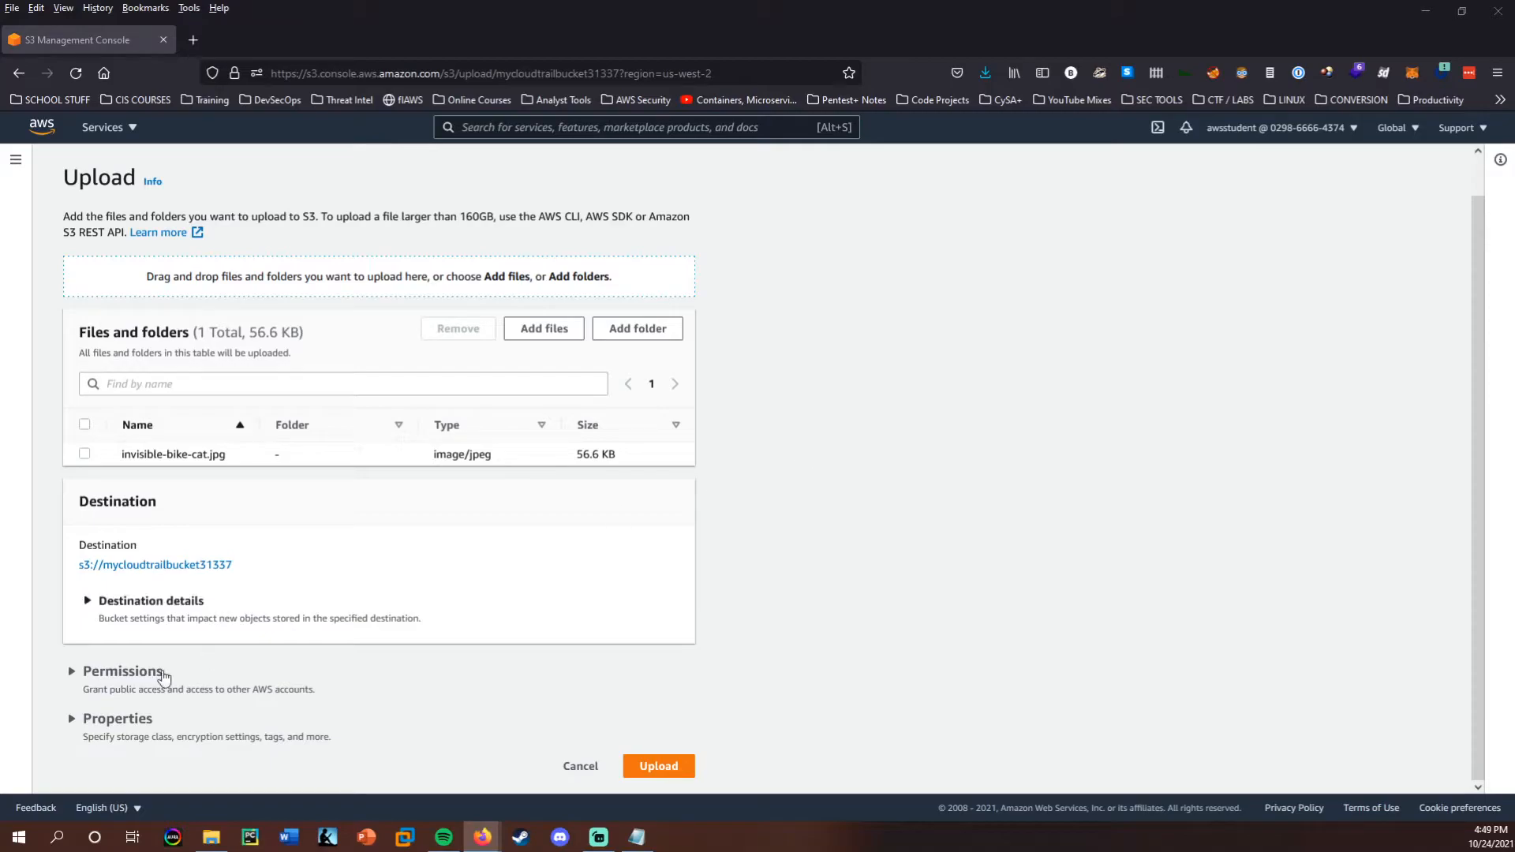
pyautogui.click(72, 721)
pyautogui.scroll(-8, 236, 592)
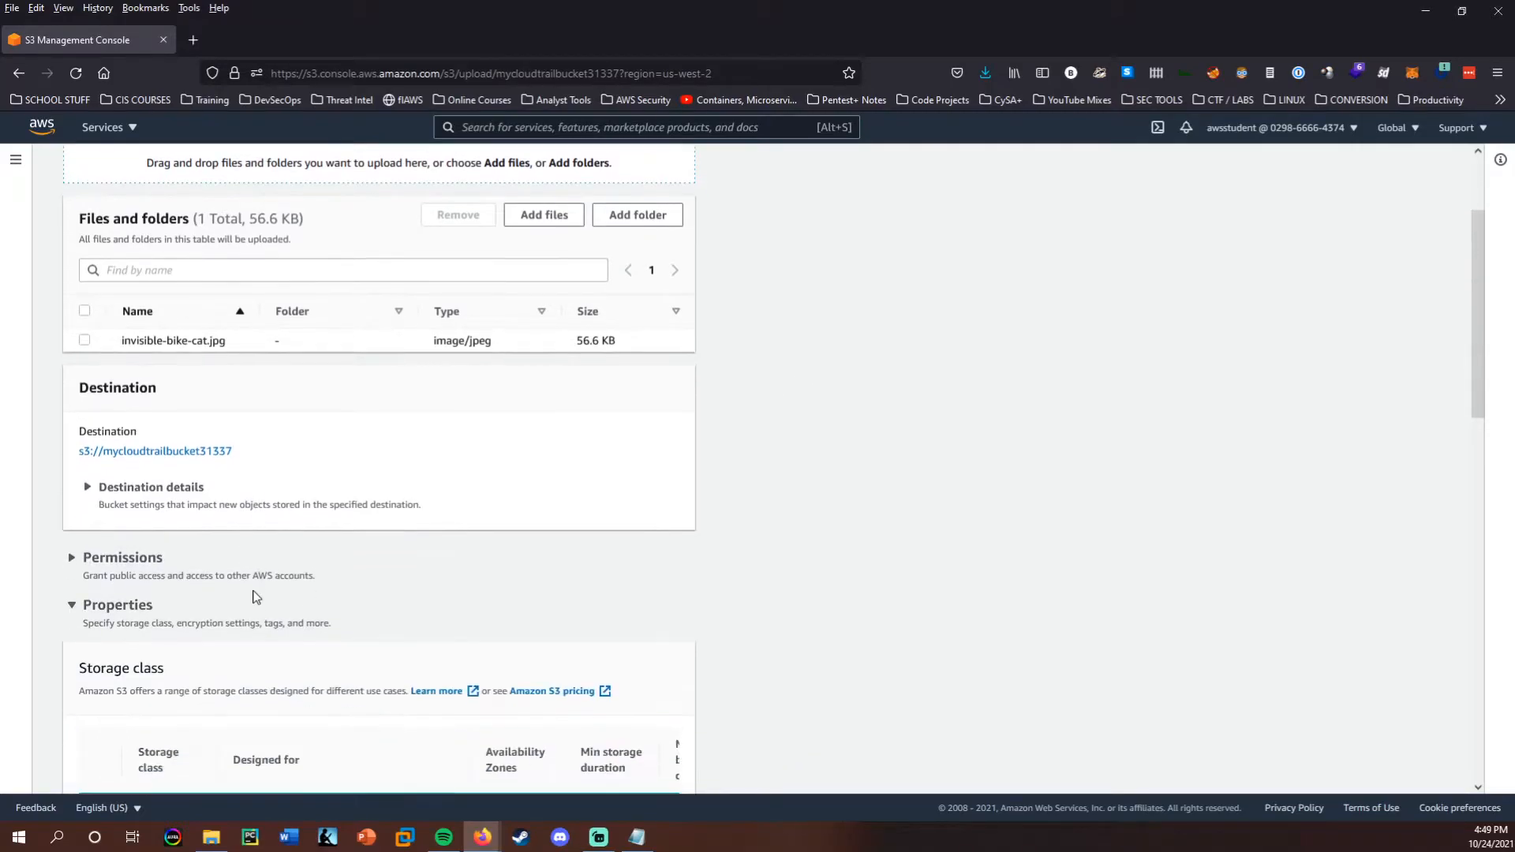
pyautogui.scroll(-3, 230, 588)
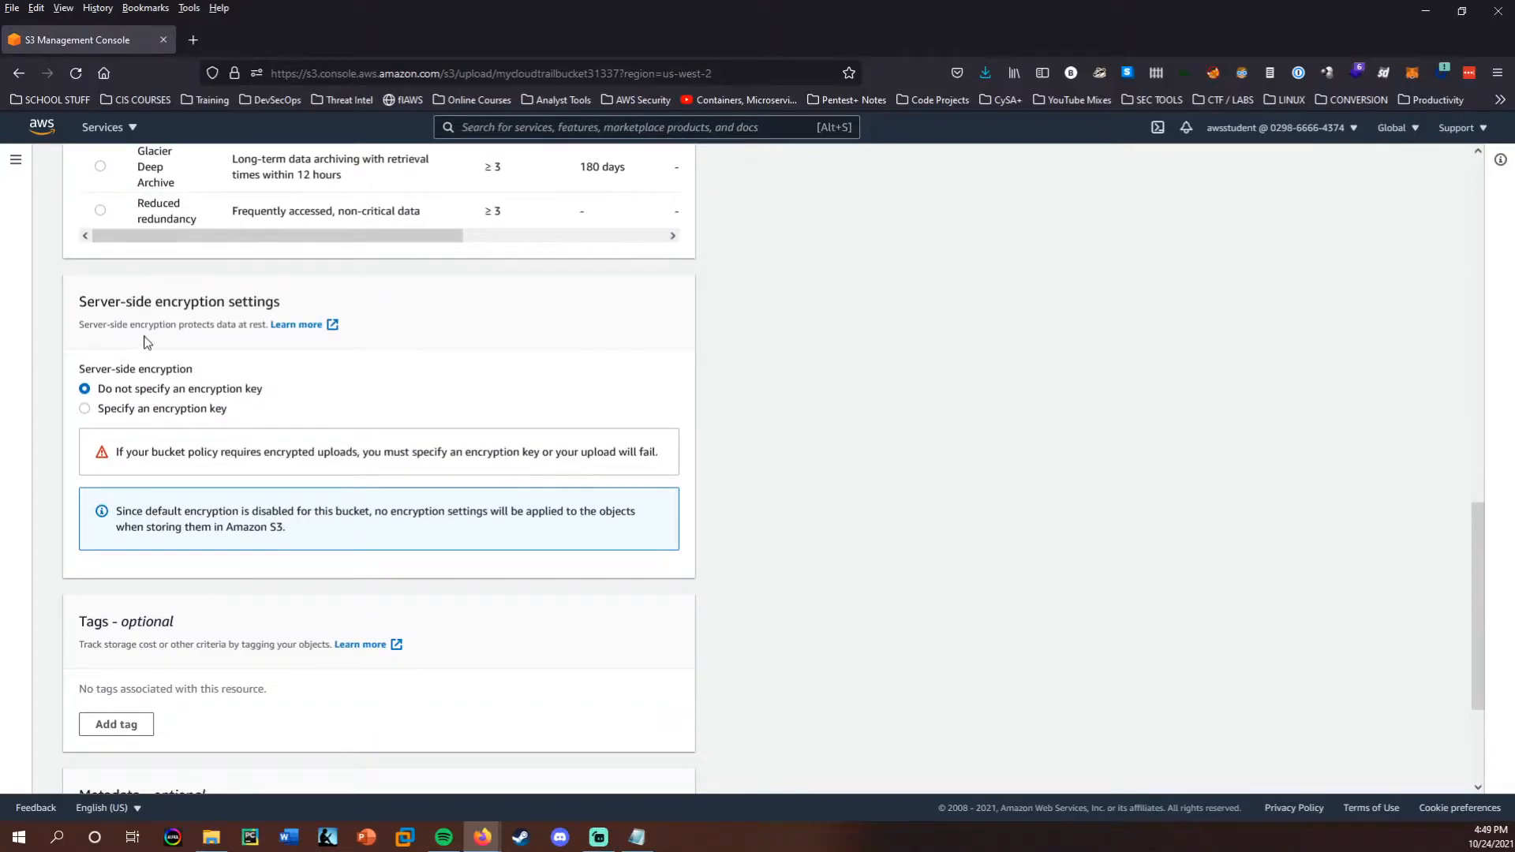
pyautogui.click(170, 409)
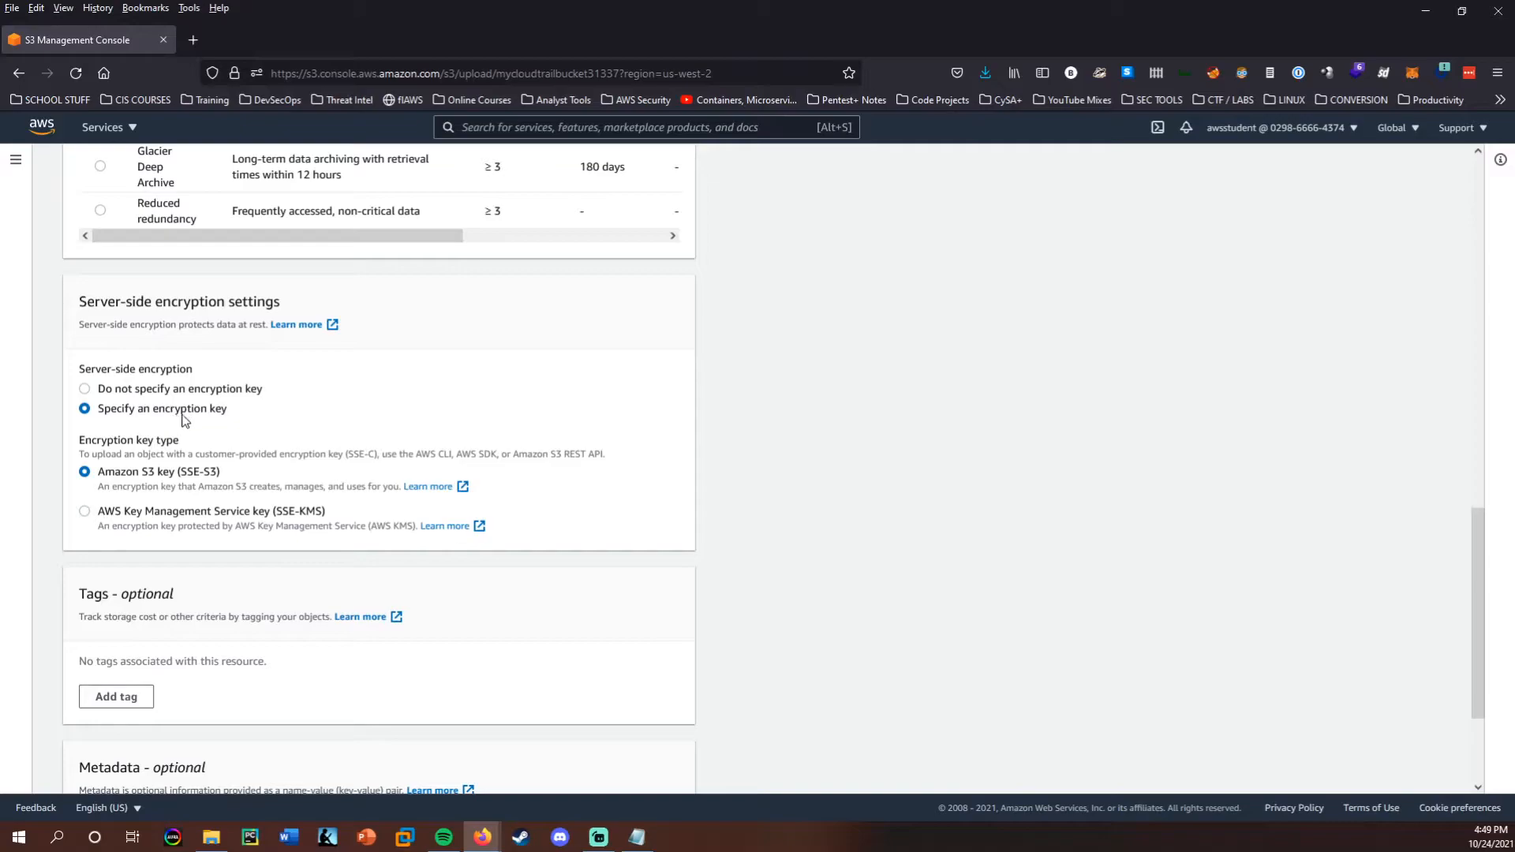
pyautogui.click(181, 514)
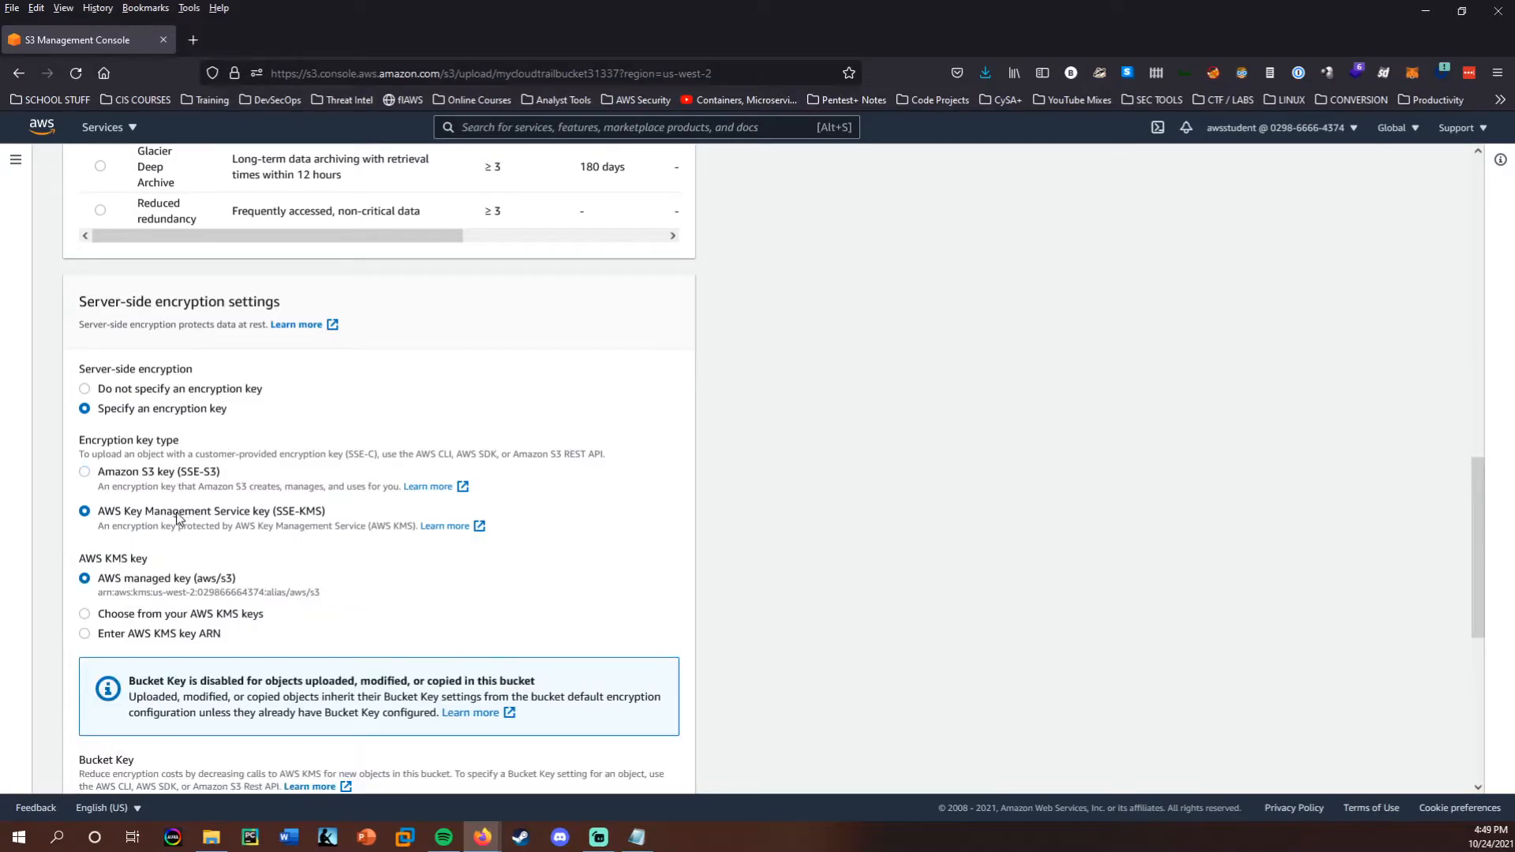
# Select myFirstKey from the account's own AWS KMS keys and upload the image.
pyautogui.click(144, 617)
pyautogui.scroll(-3, 276, 616)
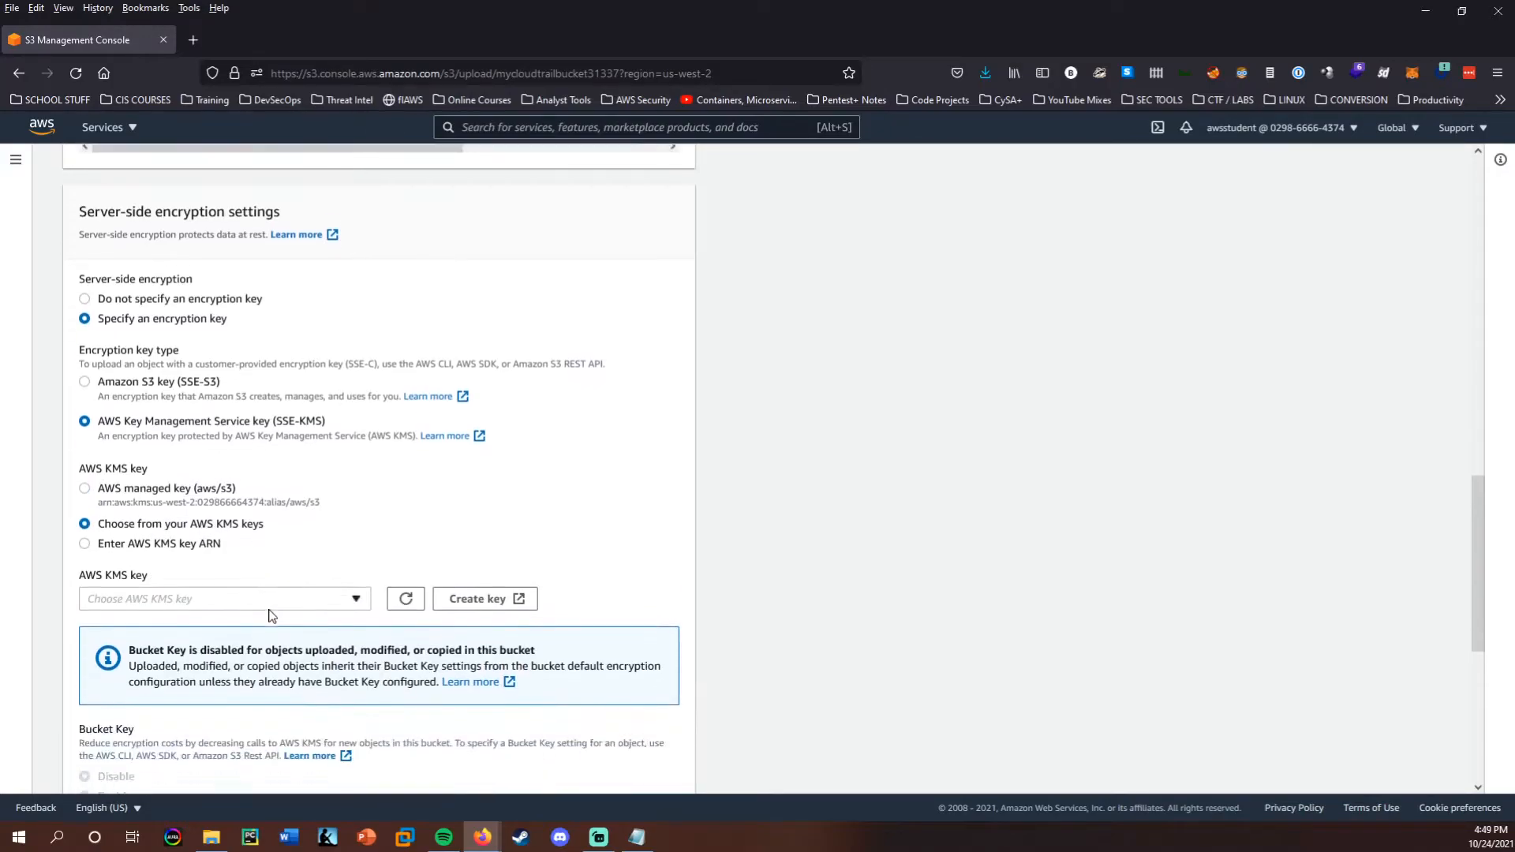
pyautogui.click(278, 585)
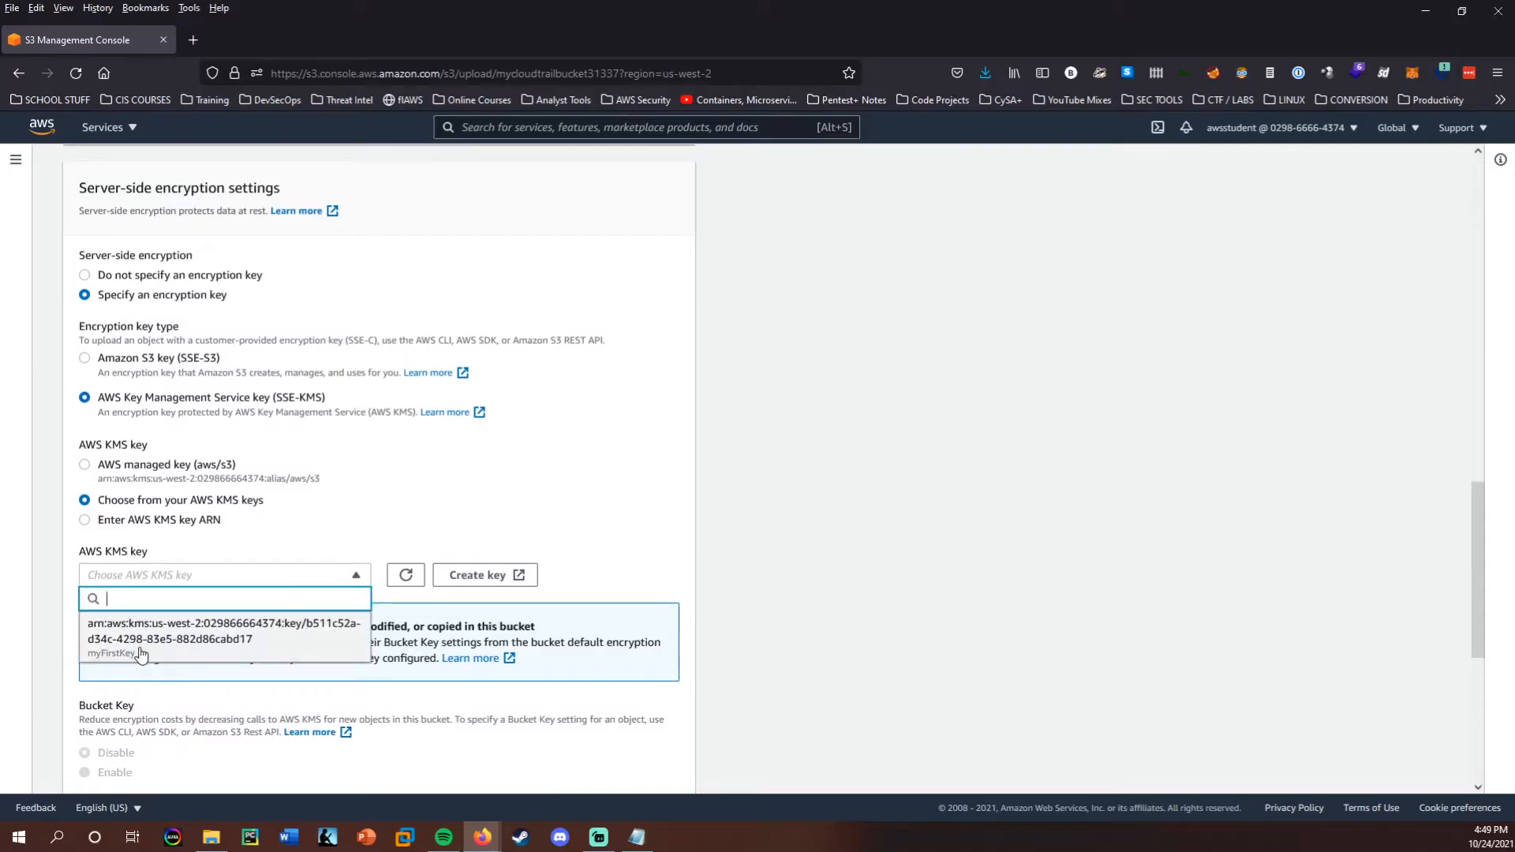
pyautogui.click(177, 643)
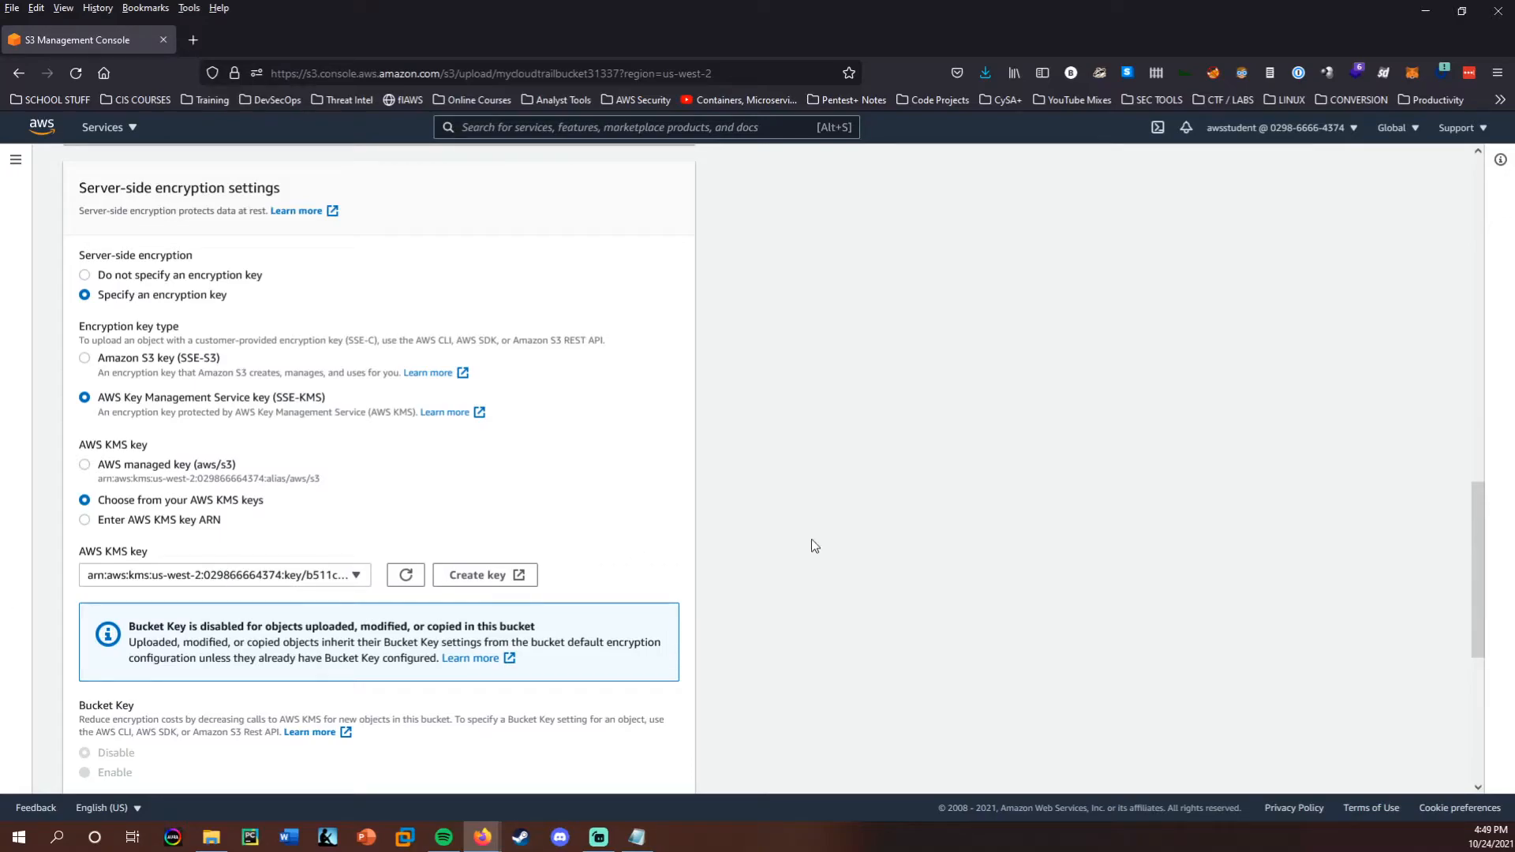
pyautogui.scroll(-5, 808, 542)
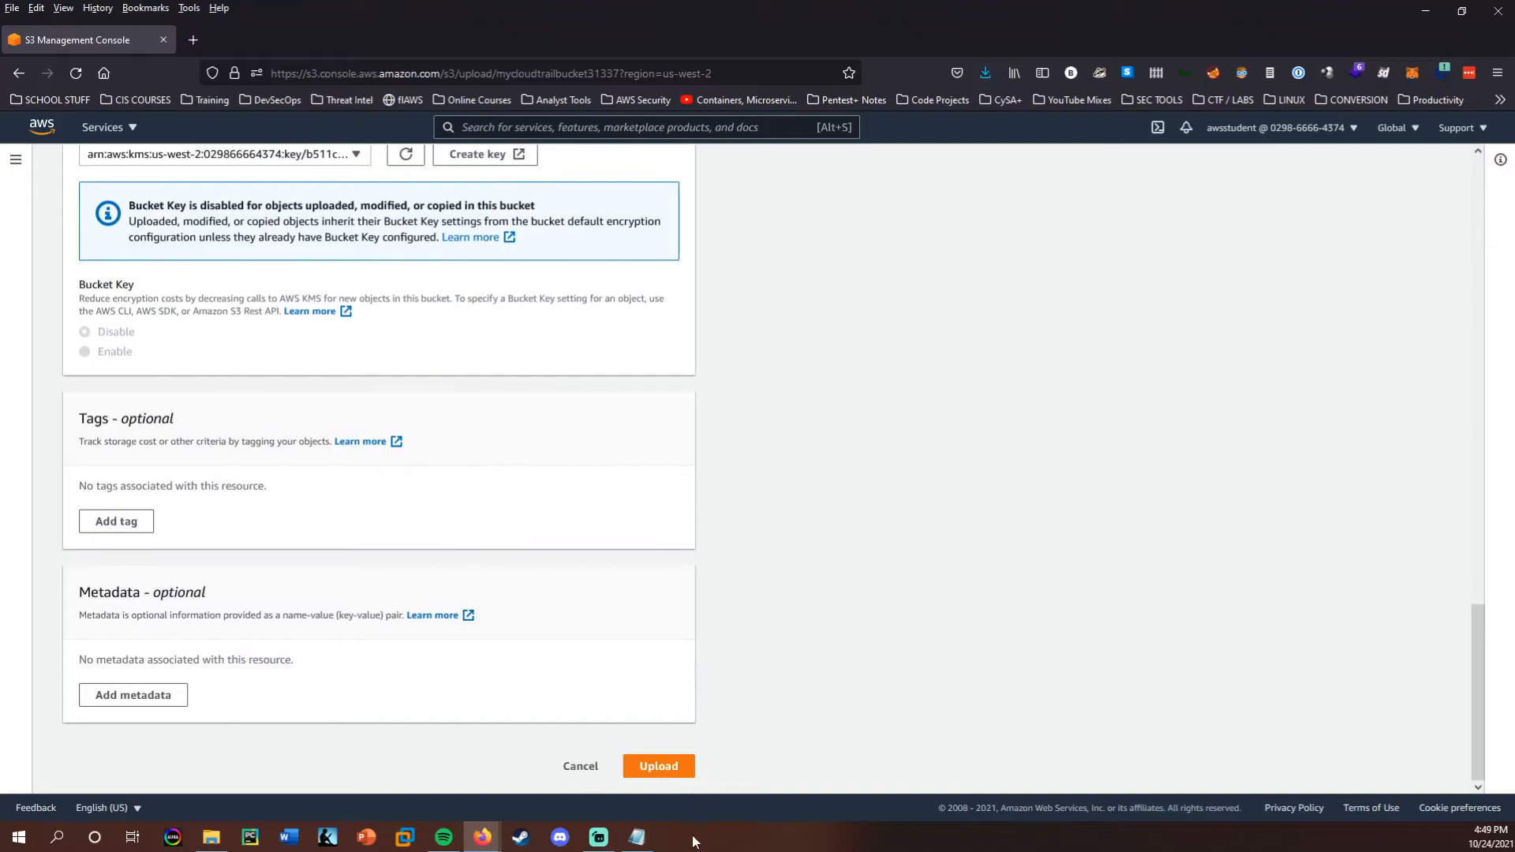
pyautogui.click(660, 766)
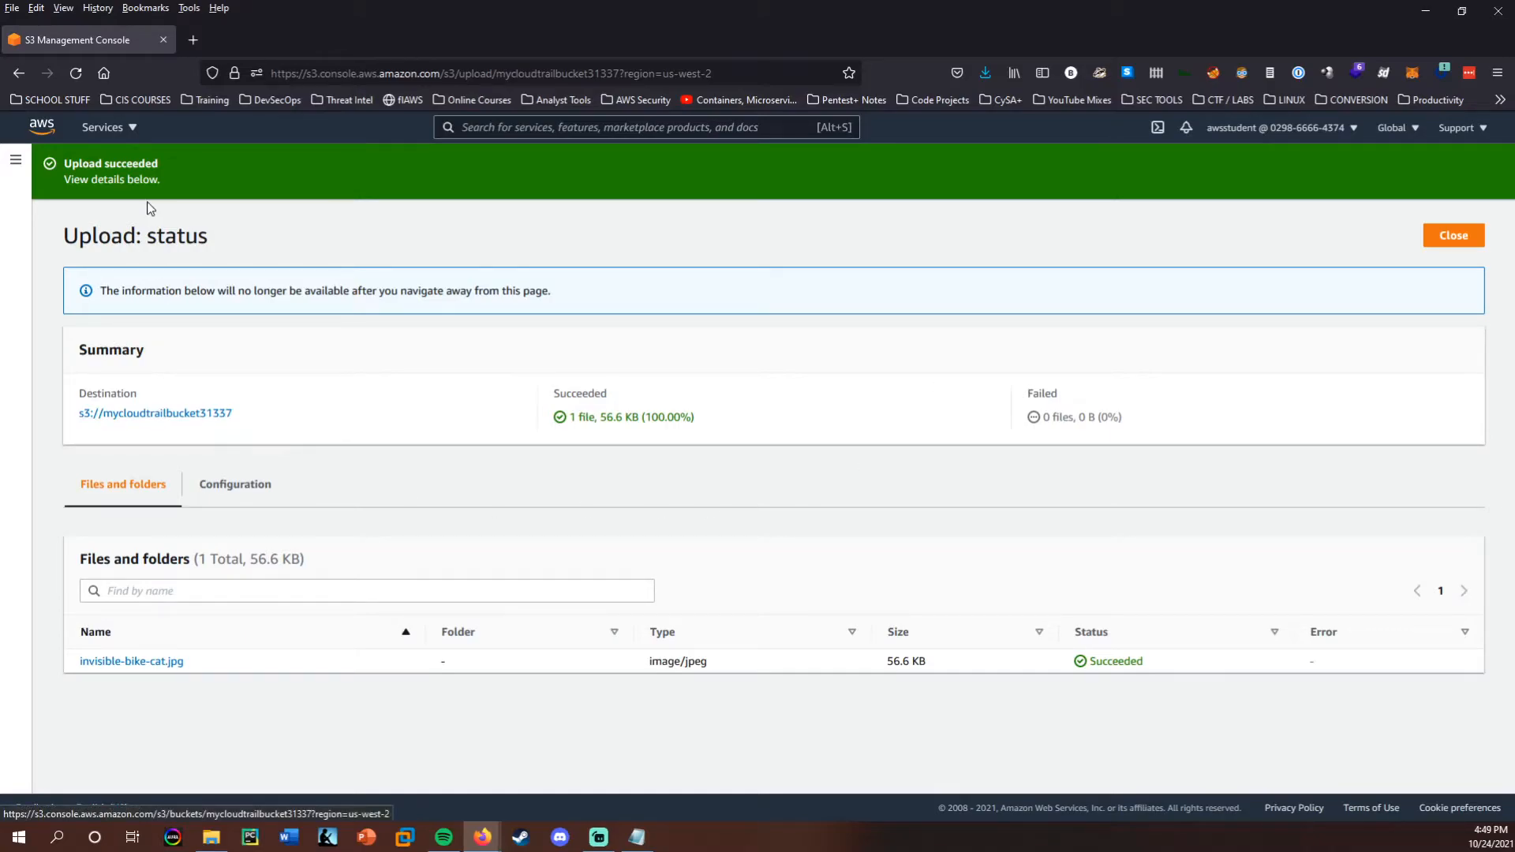
# Open the destination bucket and copy the last-modified time of invisible-bike-cat.jpg into the Notepad note below the key ID.
pyautogui.click(176, 415)
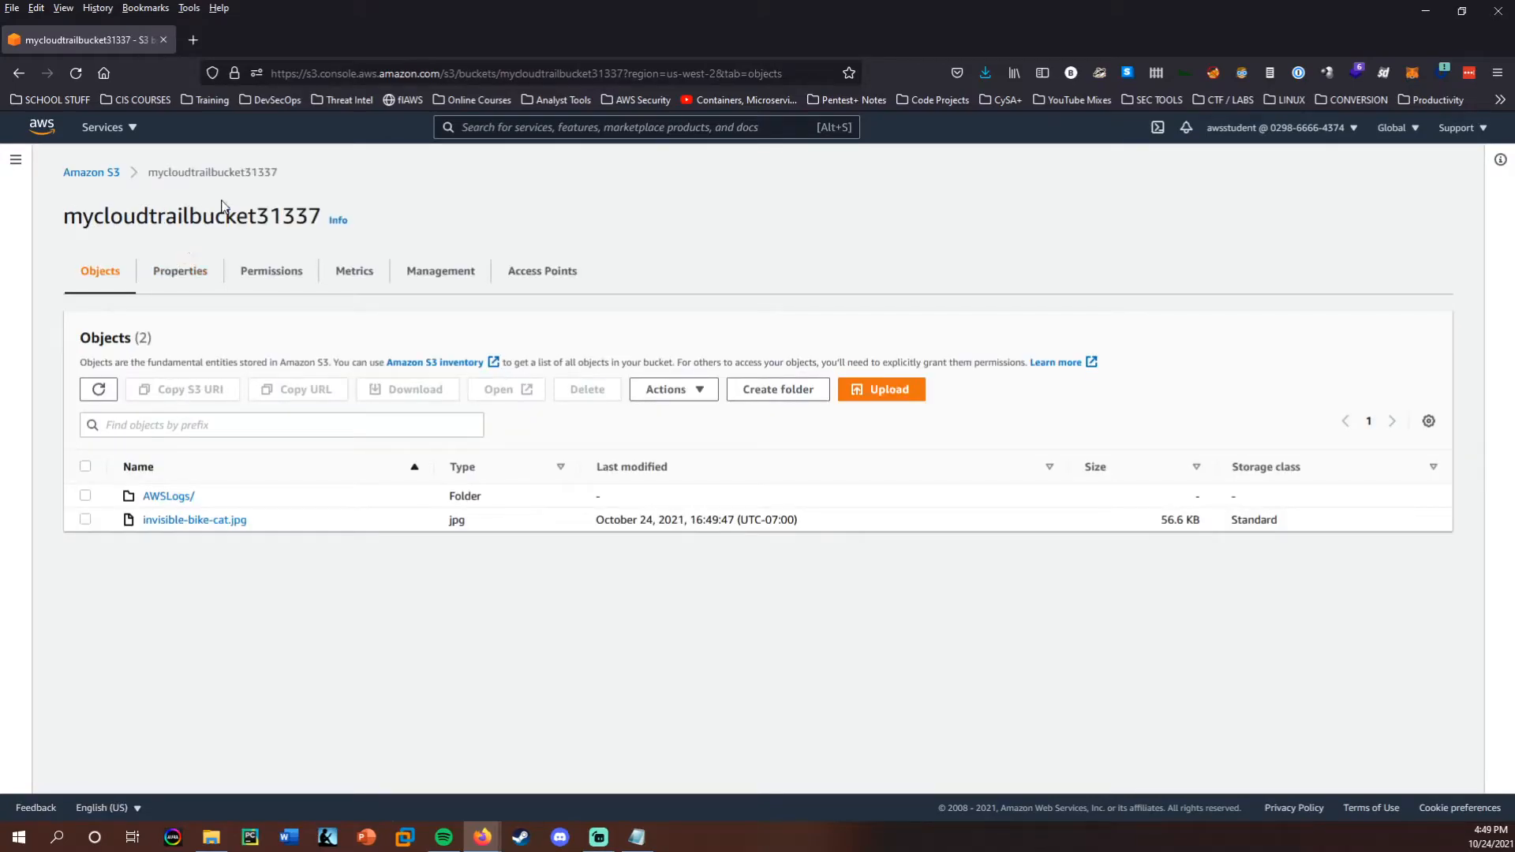
pyautogui.moveTo(818, 524); pyautogui.dragTo(599, 524)
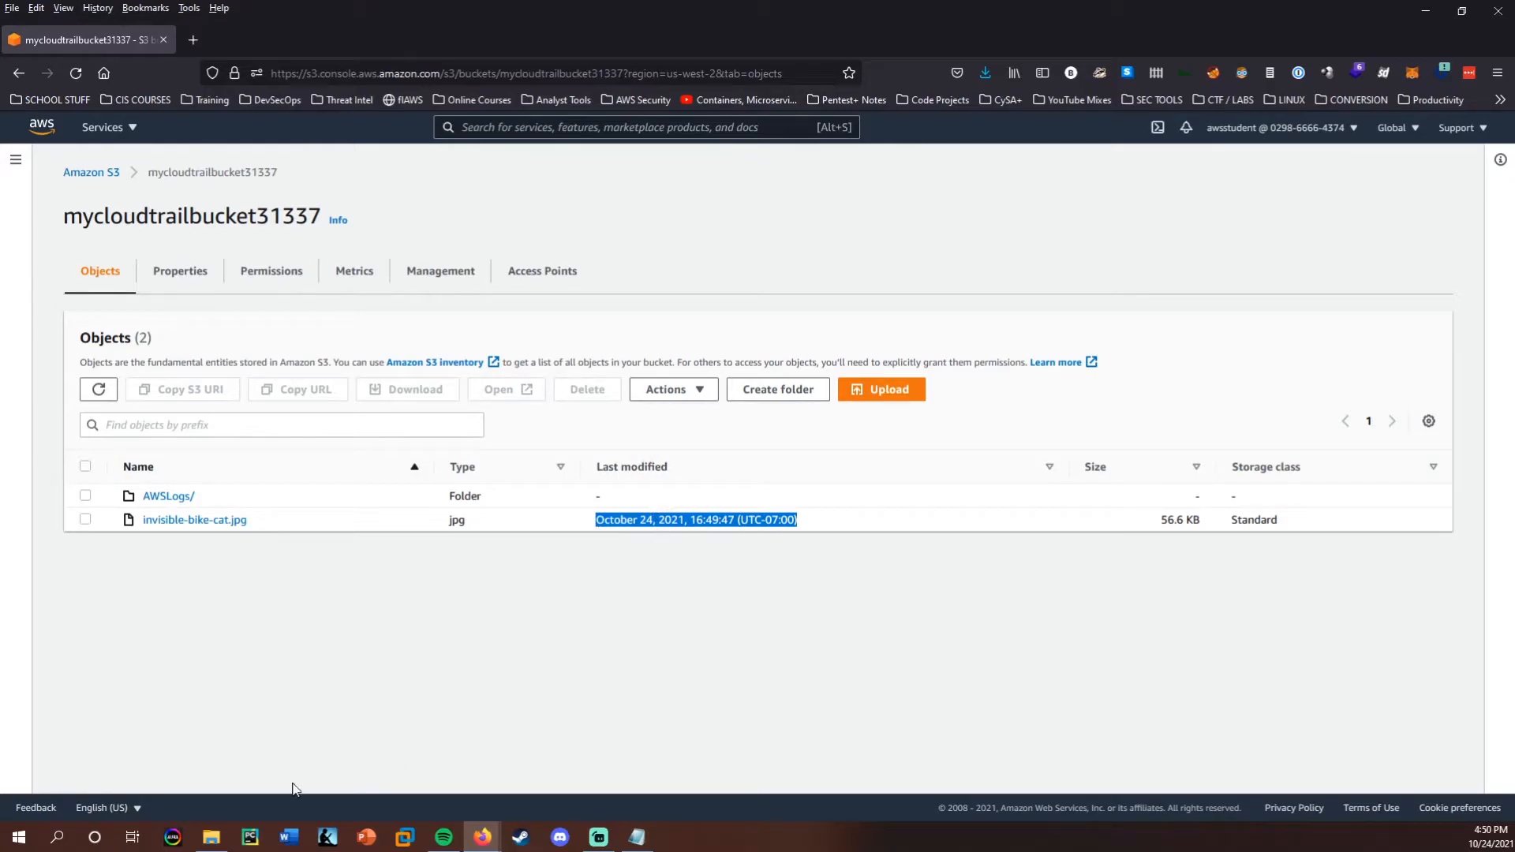
pyautogui.click(639, 837)
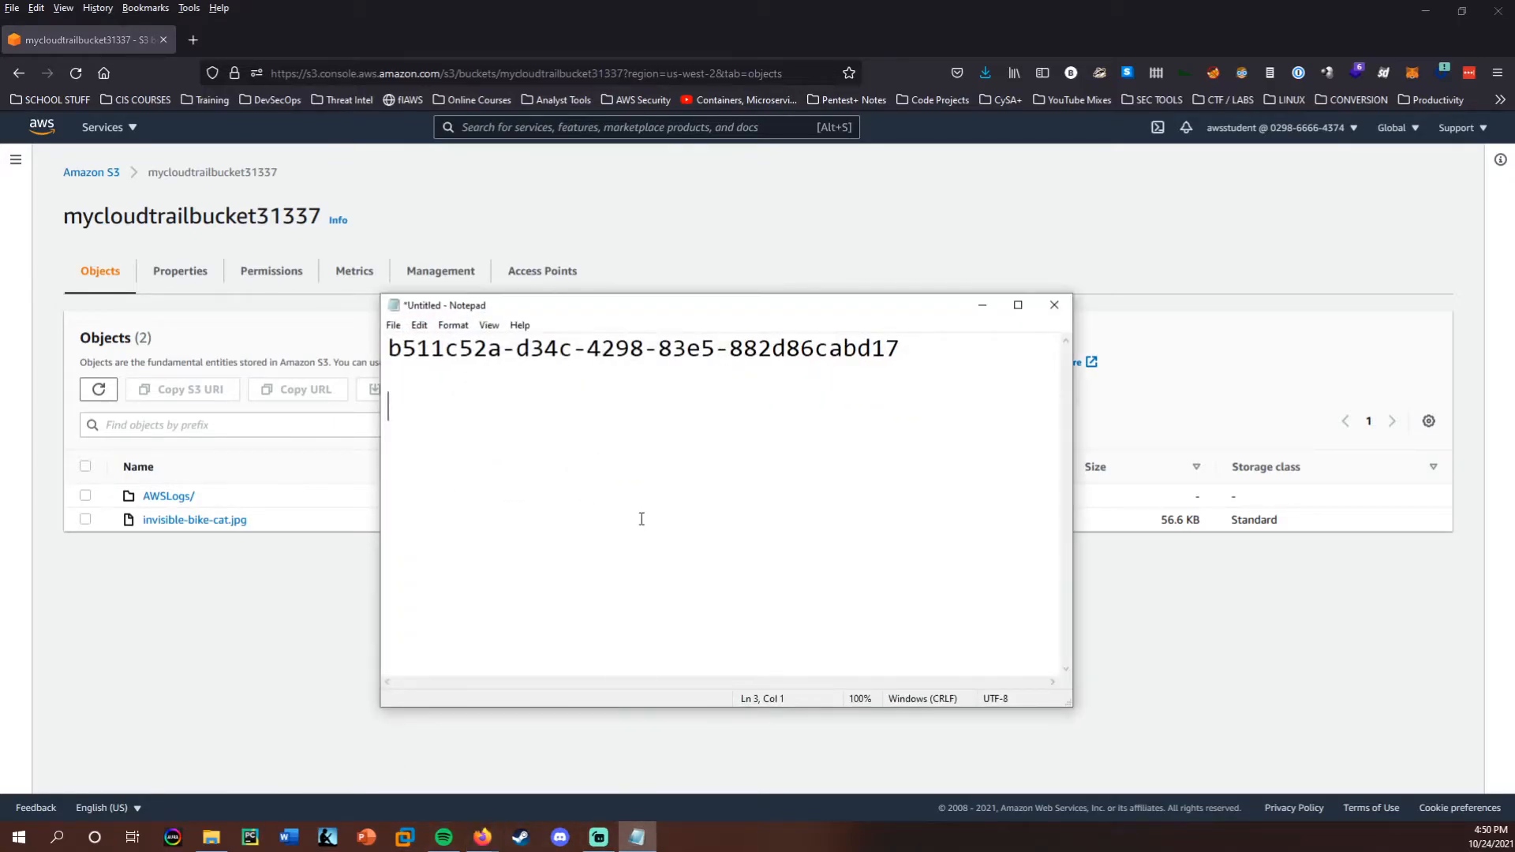
pyautogui.press('Return')
pyautogui.write('October 24, 2021, 16:49:47 (UTC-07:00)')
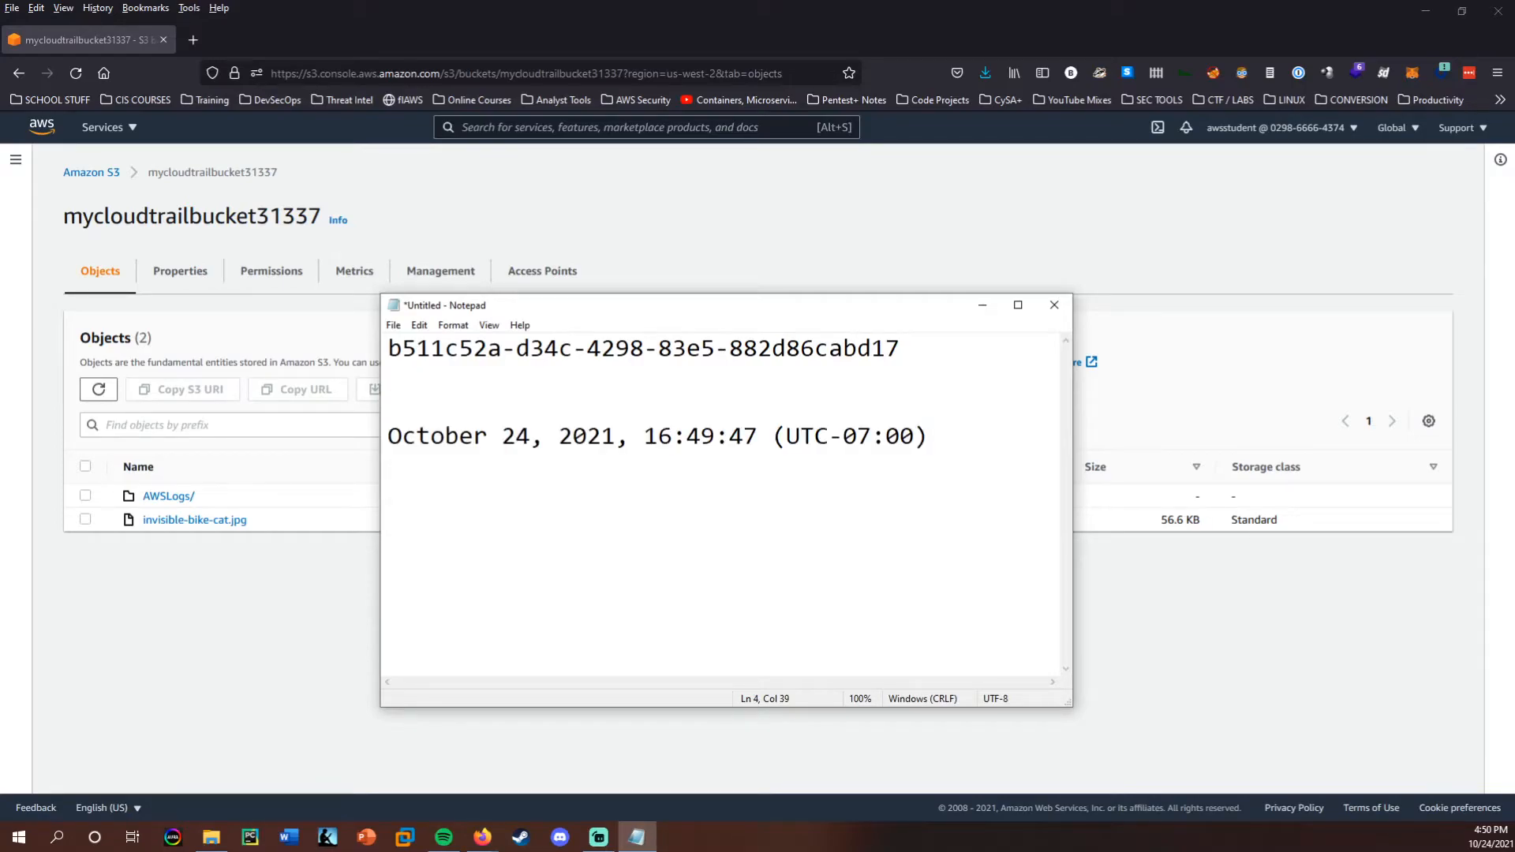
pyautogui.click(984, 308)
pyautogui.click(608, 669)
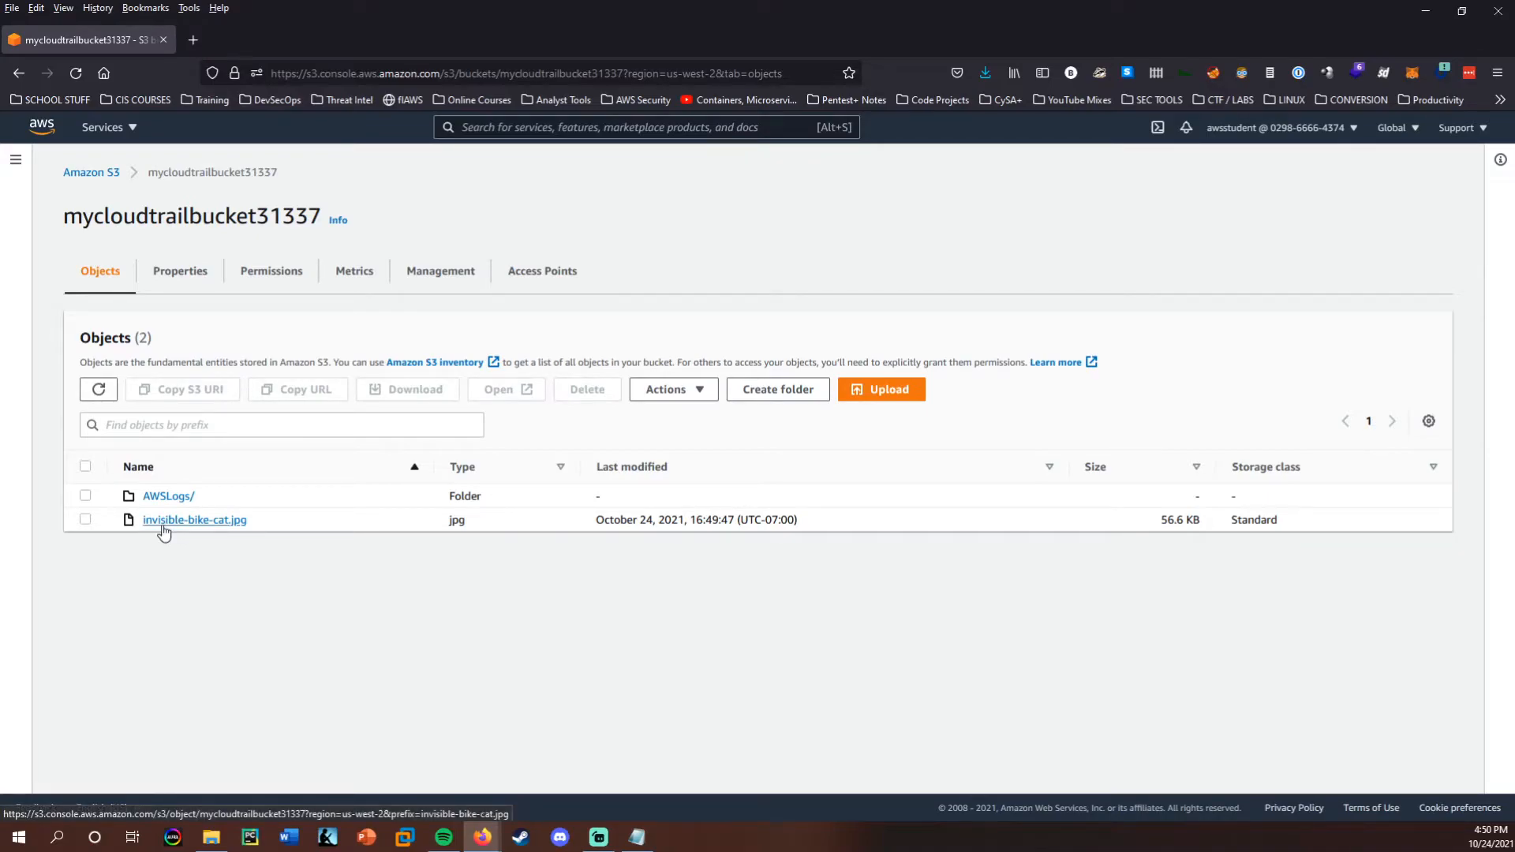
# Select invisible-bike-cat.jpg, open it from the S3 console to view the image, and close its browser tab.
pyautogui.click(86, 519)
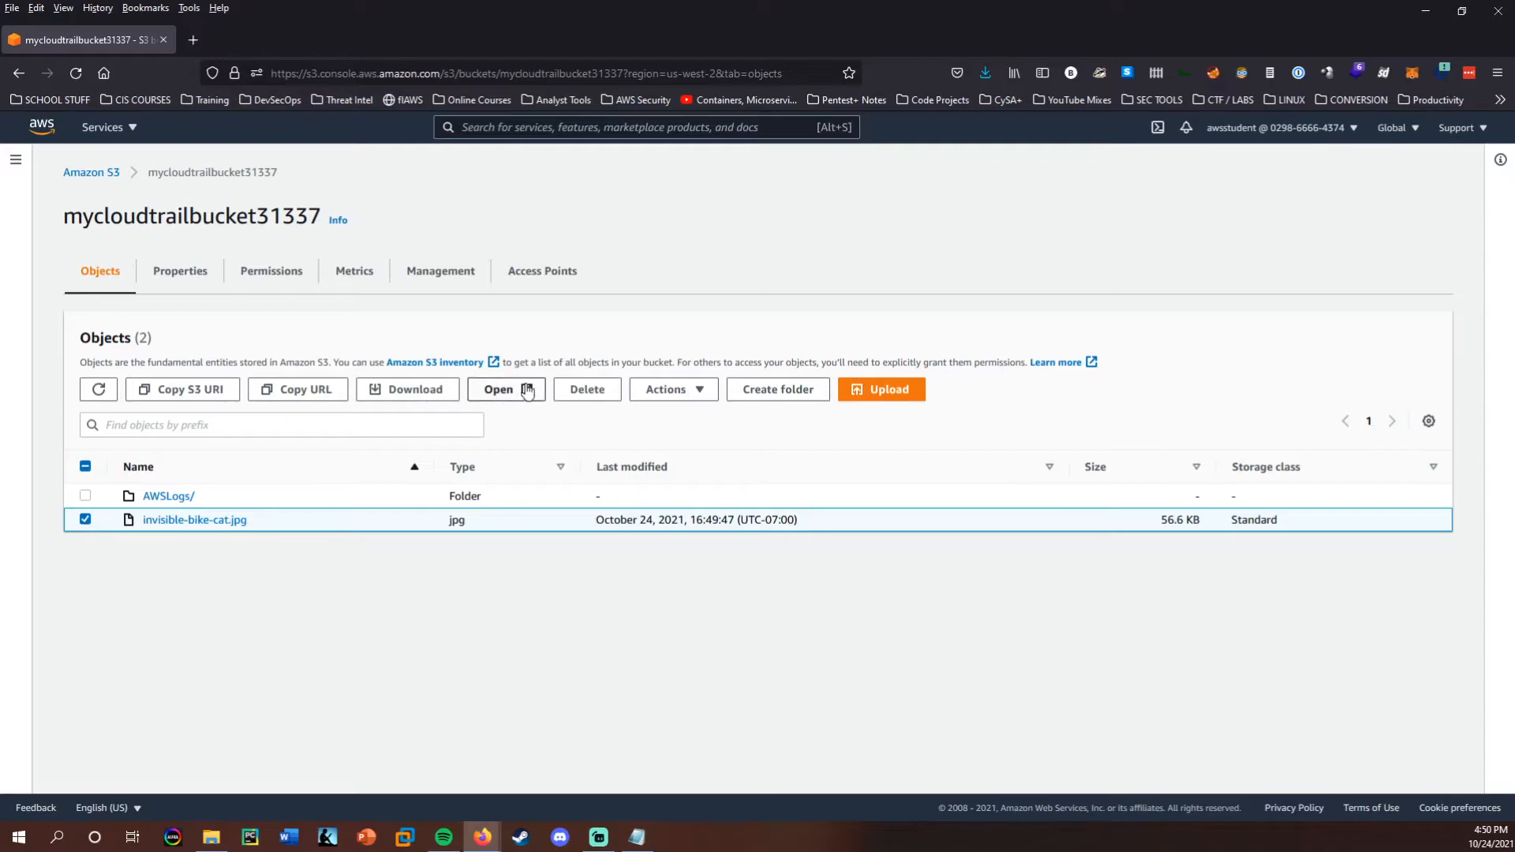
pyautogui.click(500, 389)
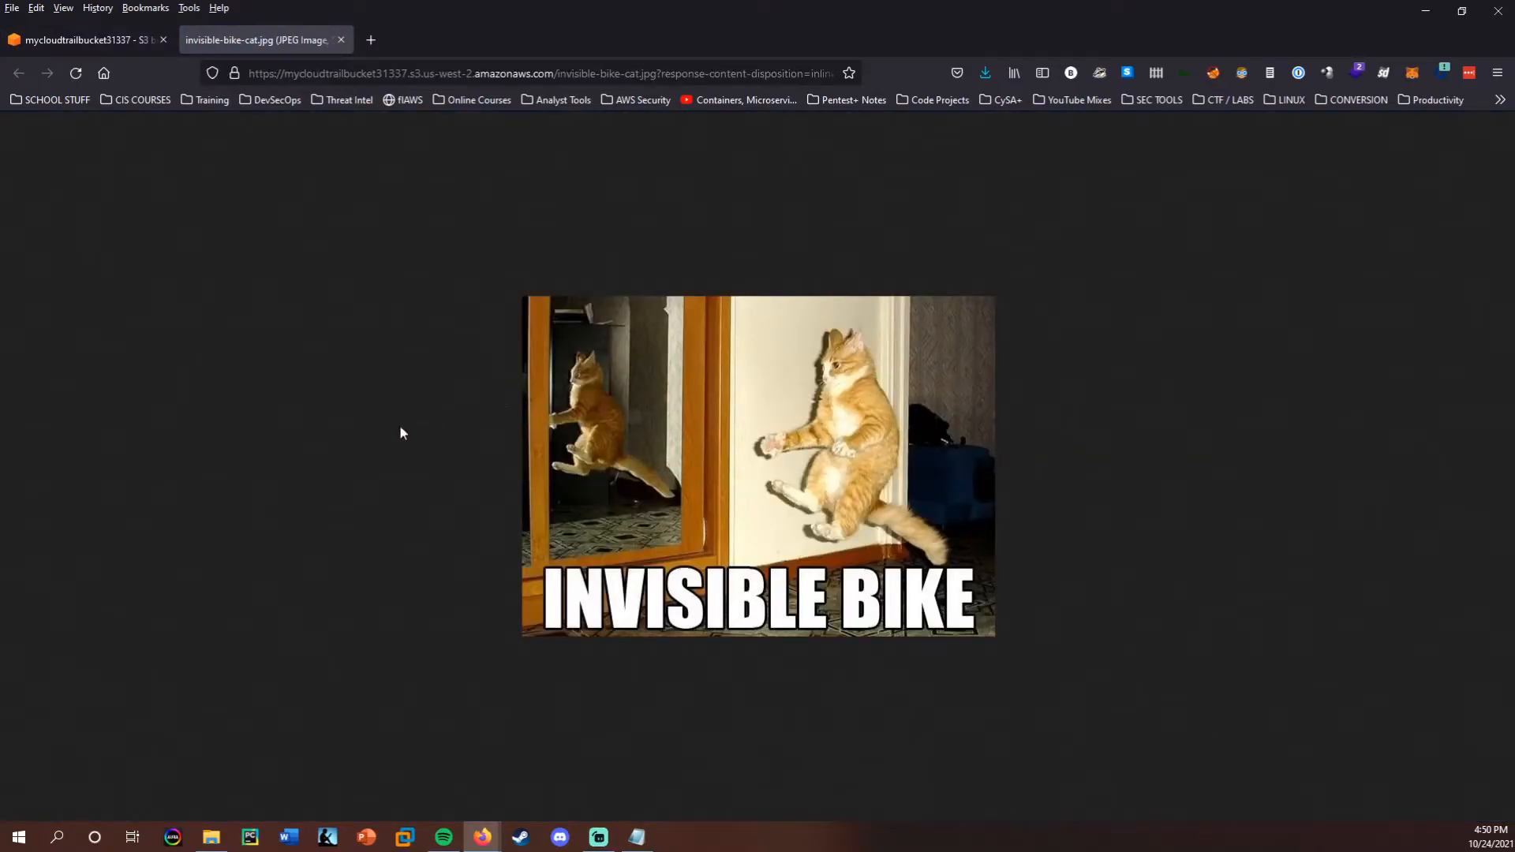
pyautogui.hotkey('ctrl', 'w')
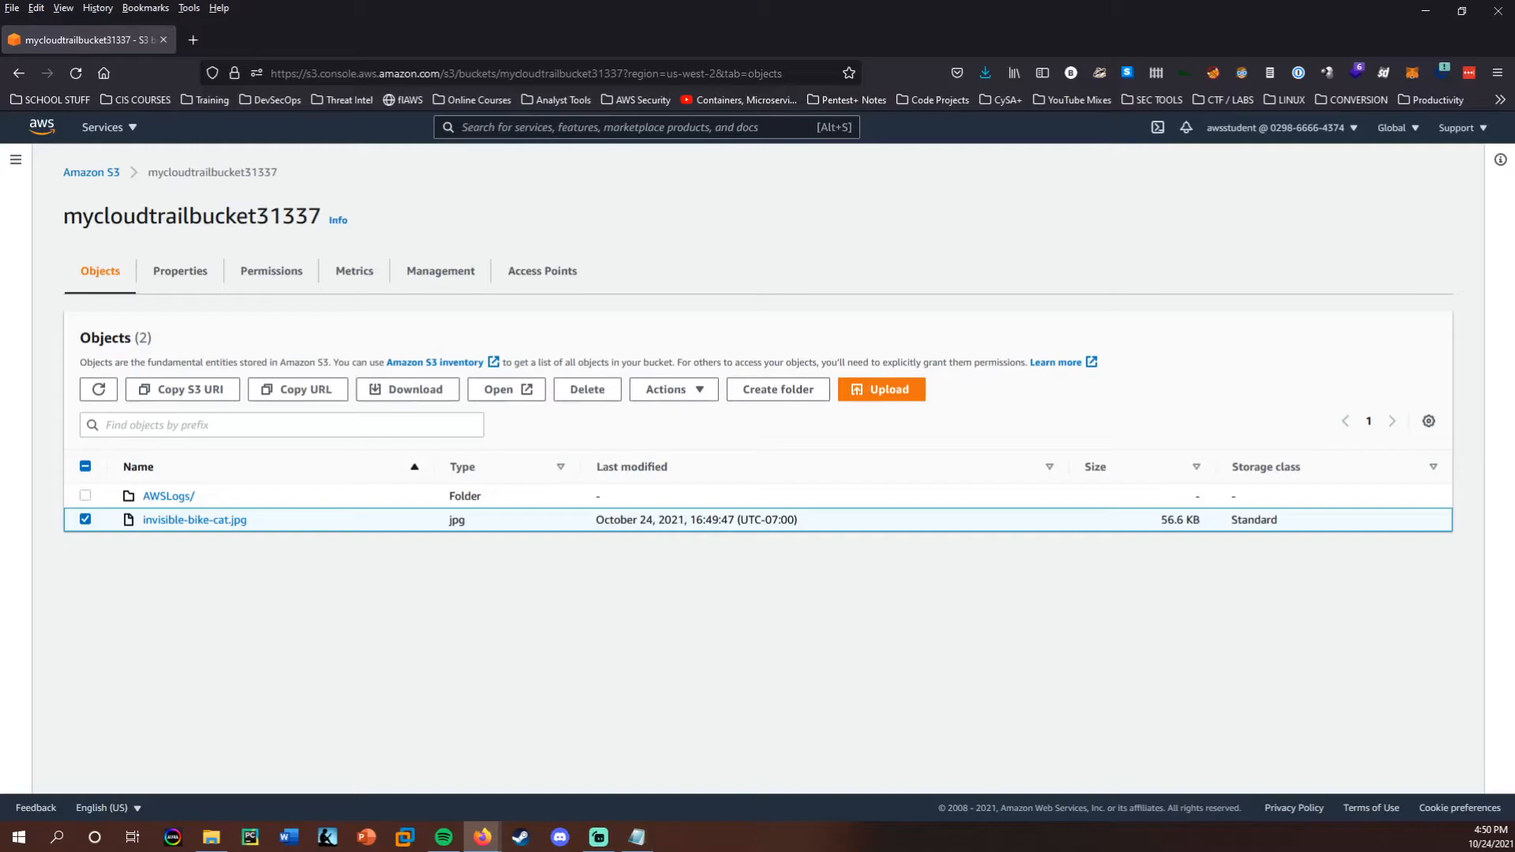
# Copy the object URL of invisible-bike-cat.jpg, try to access it in a new browser tab, and examine the response.
pyautogui.click(298, 389)
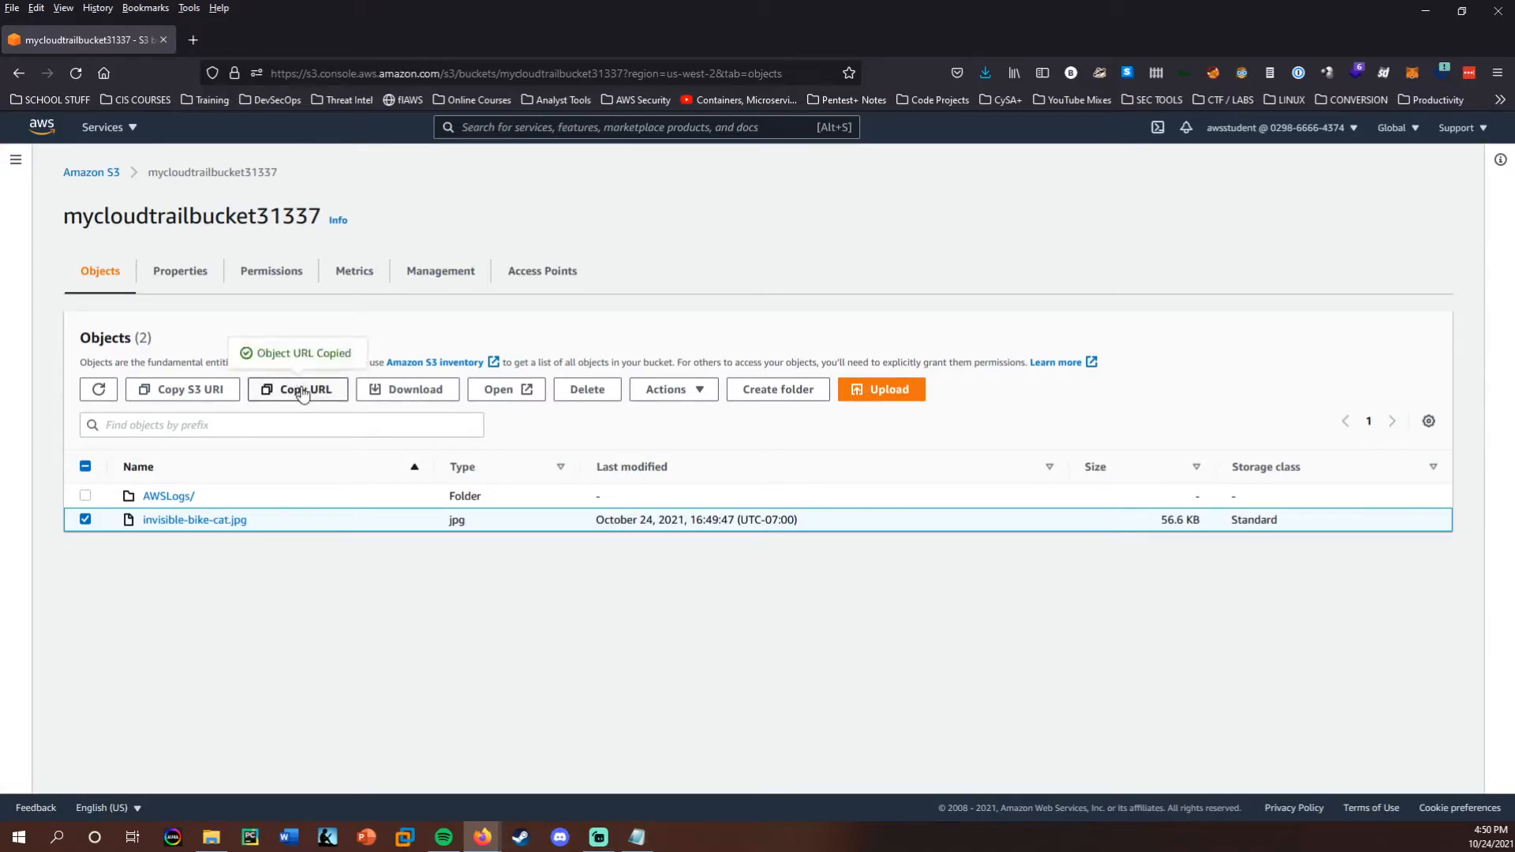
pyautogui.hotkey('ctrl', 't')
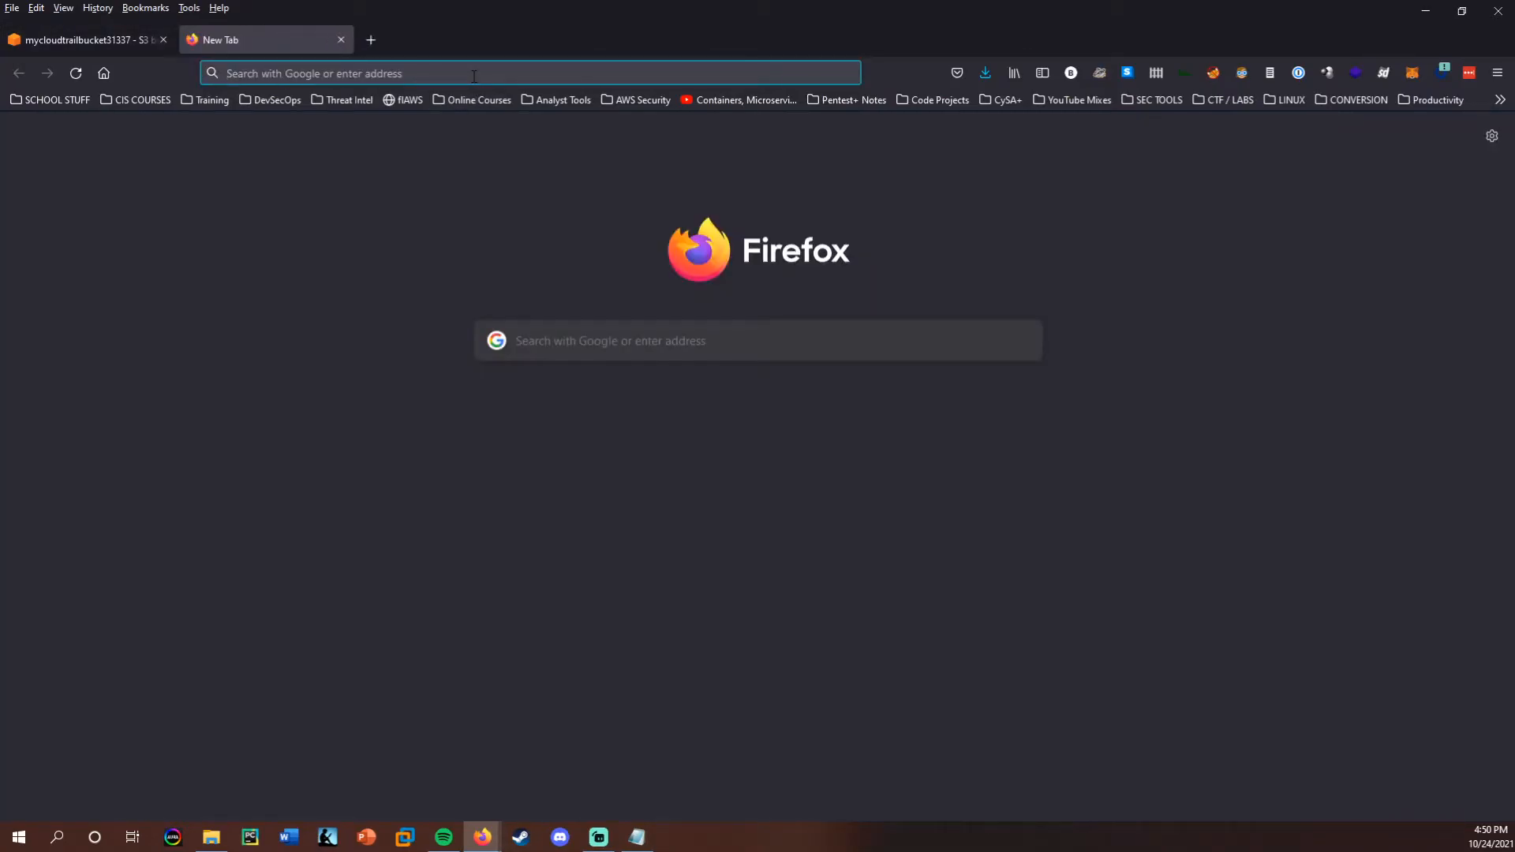
pyautogui.hotkey('ctrl', 'v')
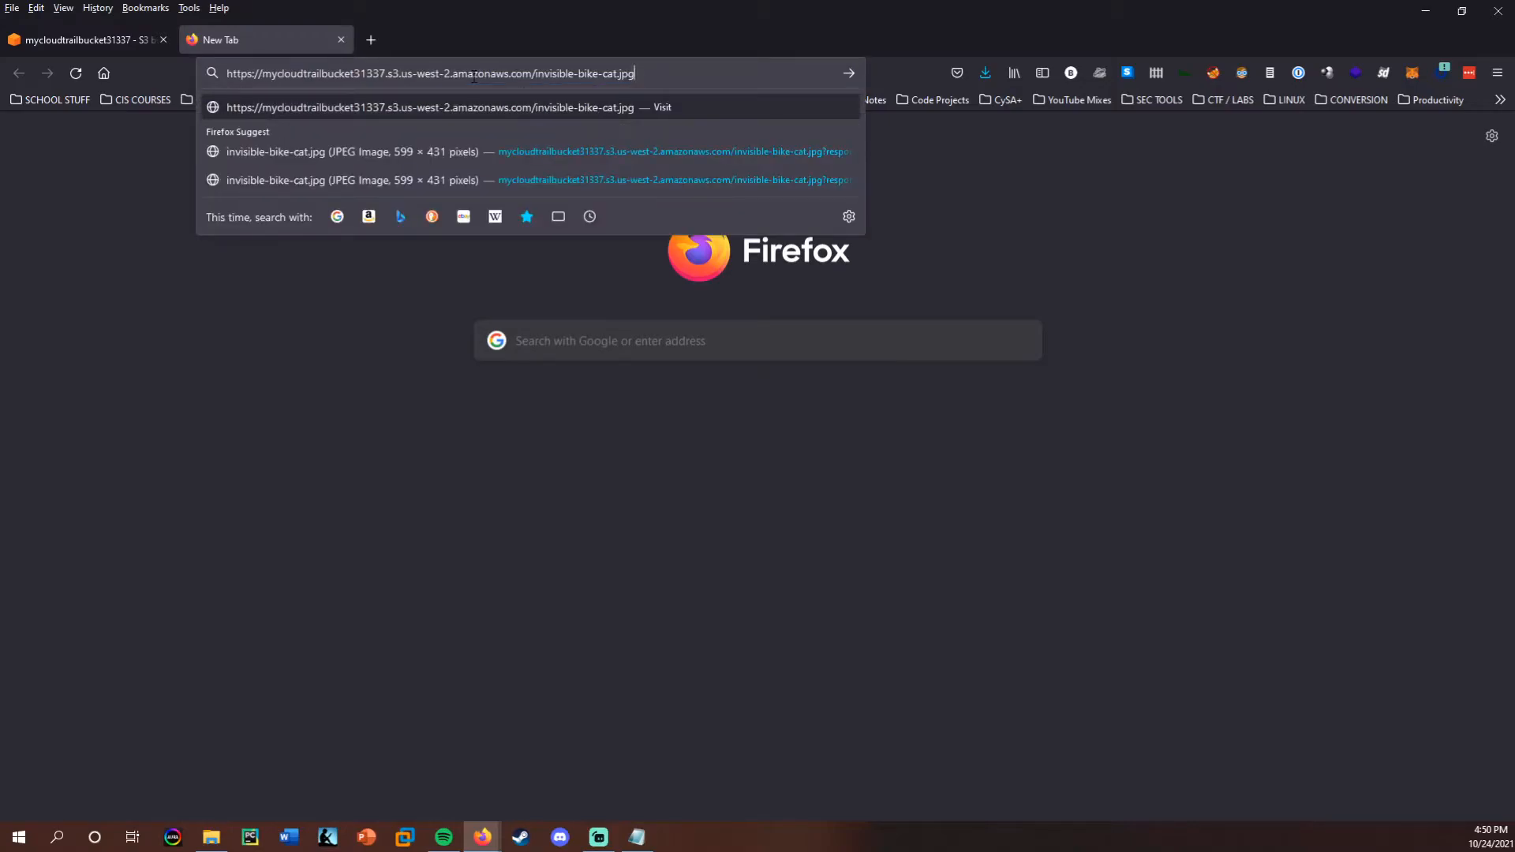
pyautogui.press('Return')
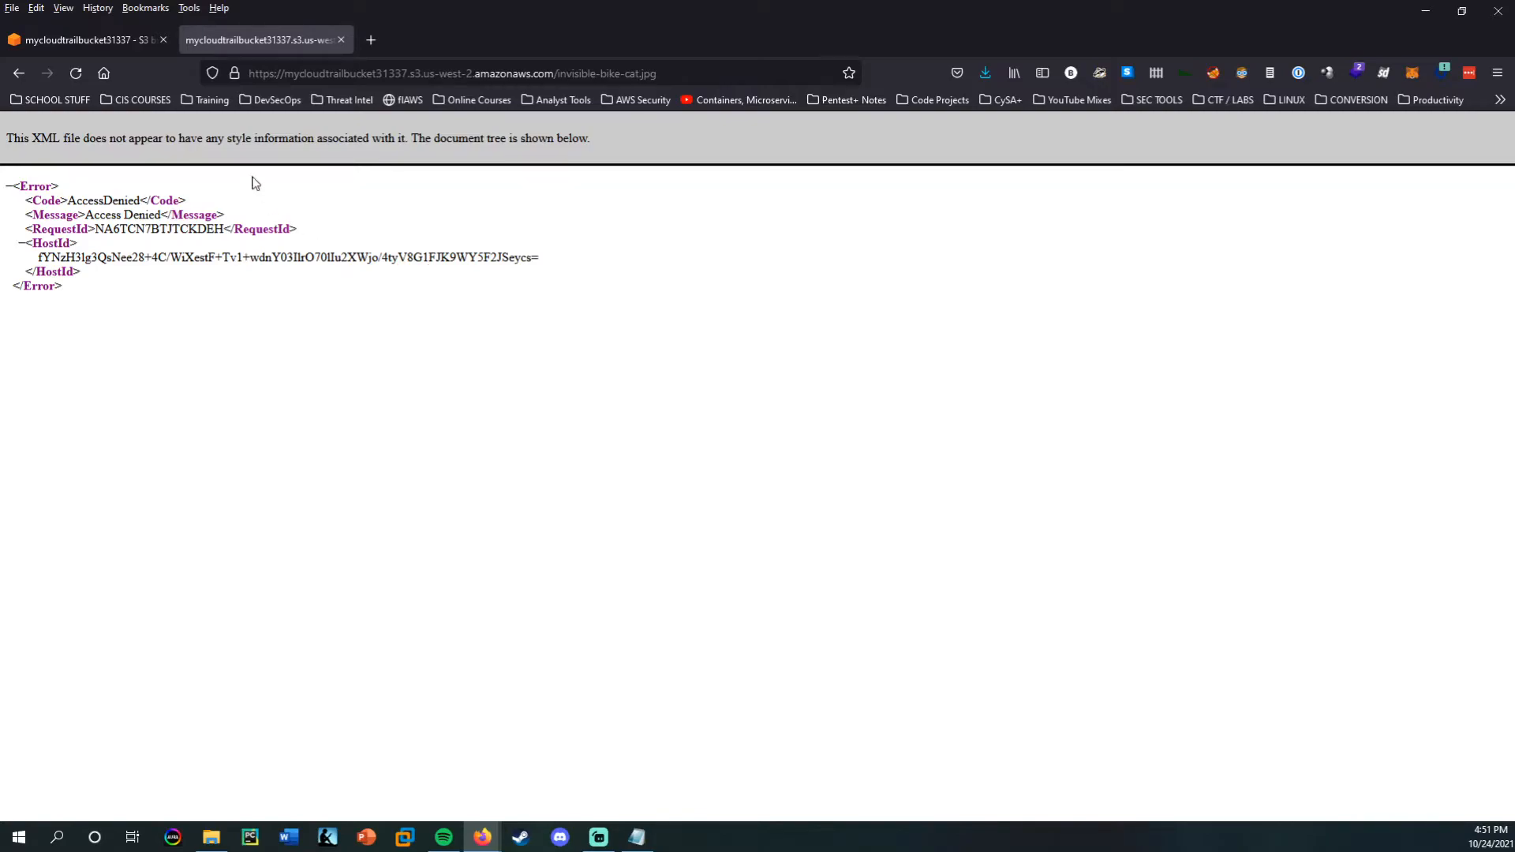
pyautogui.click(111, 40)
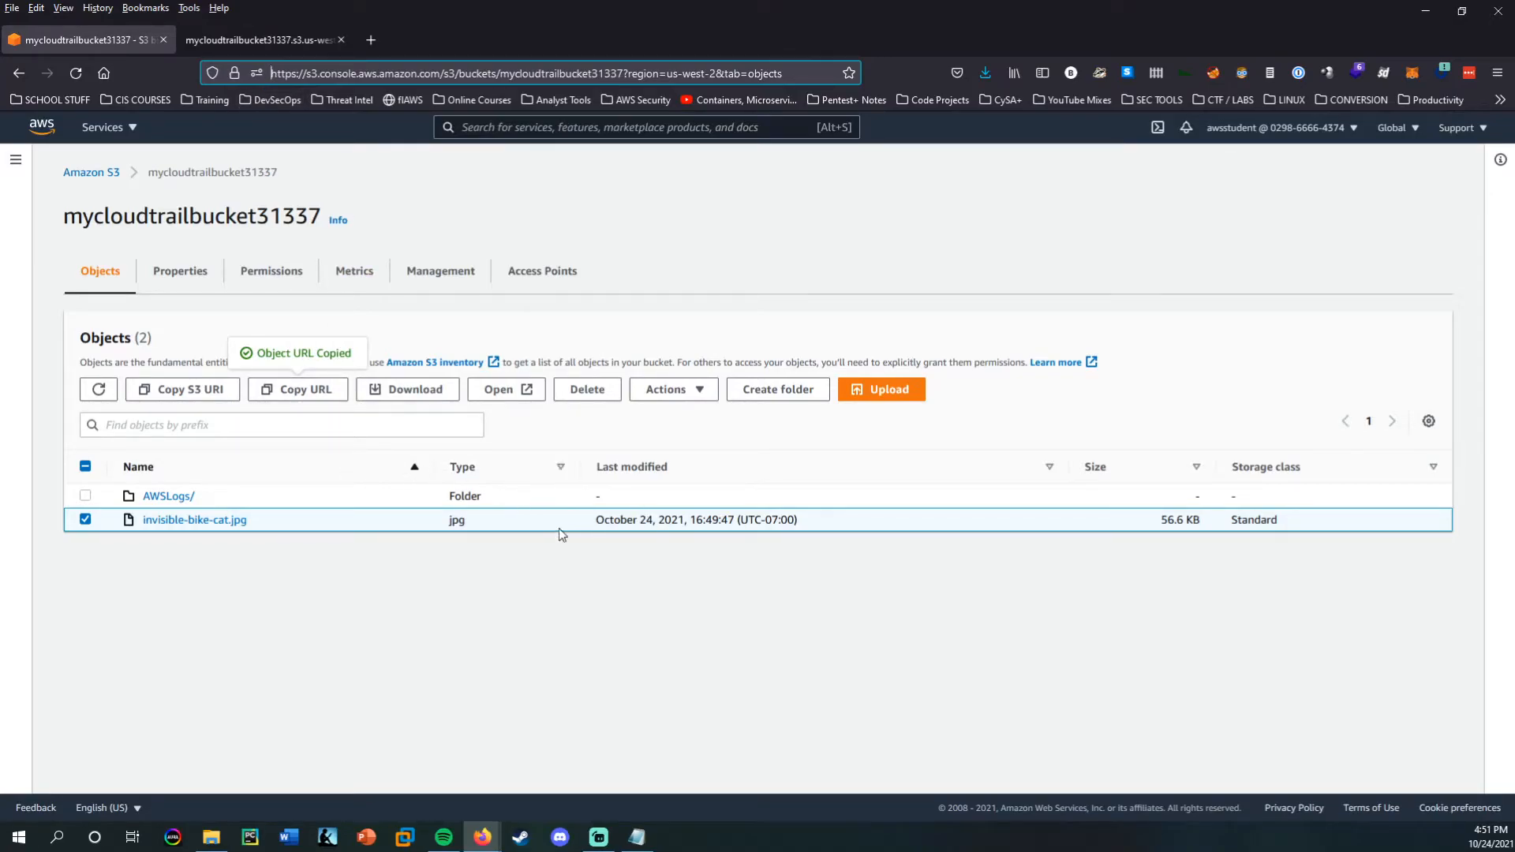
pyautogui.click(314, 37)
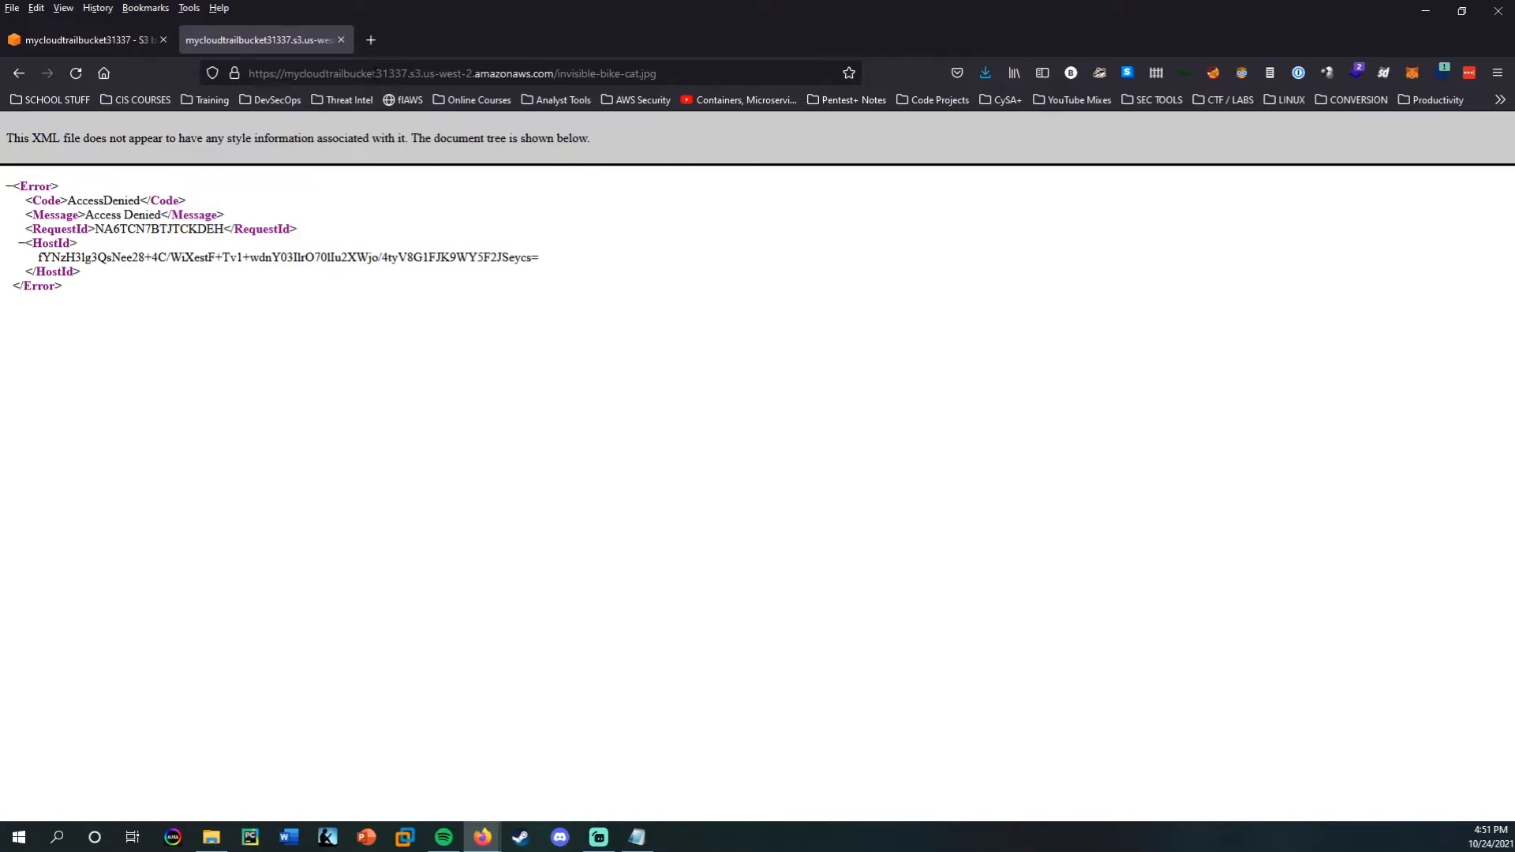
pyautogui.click(199, 244)
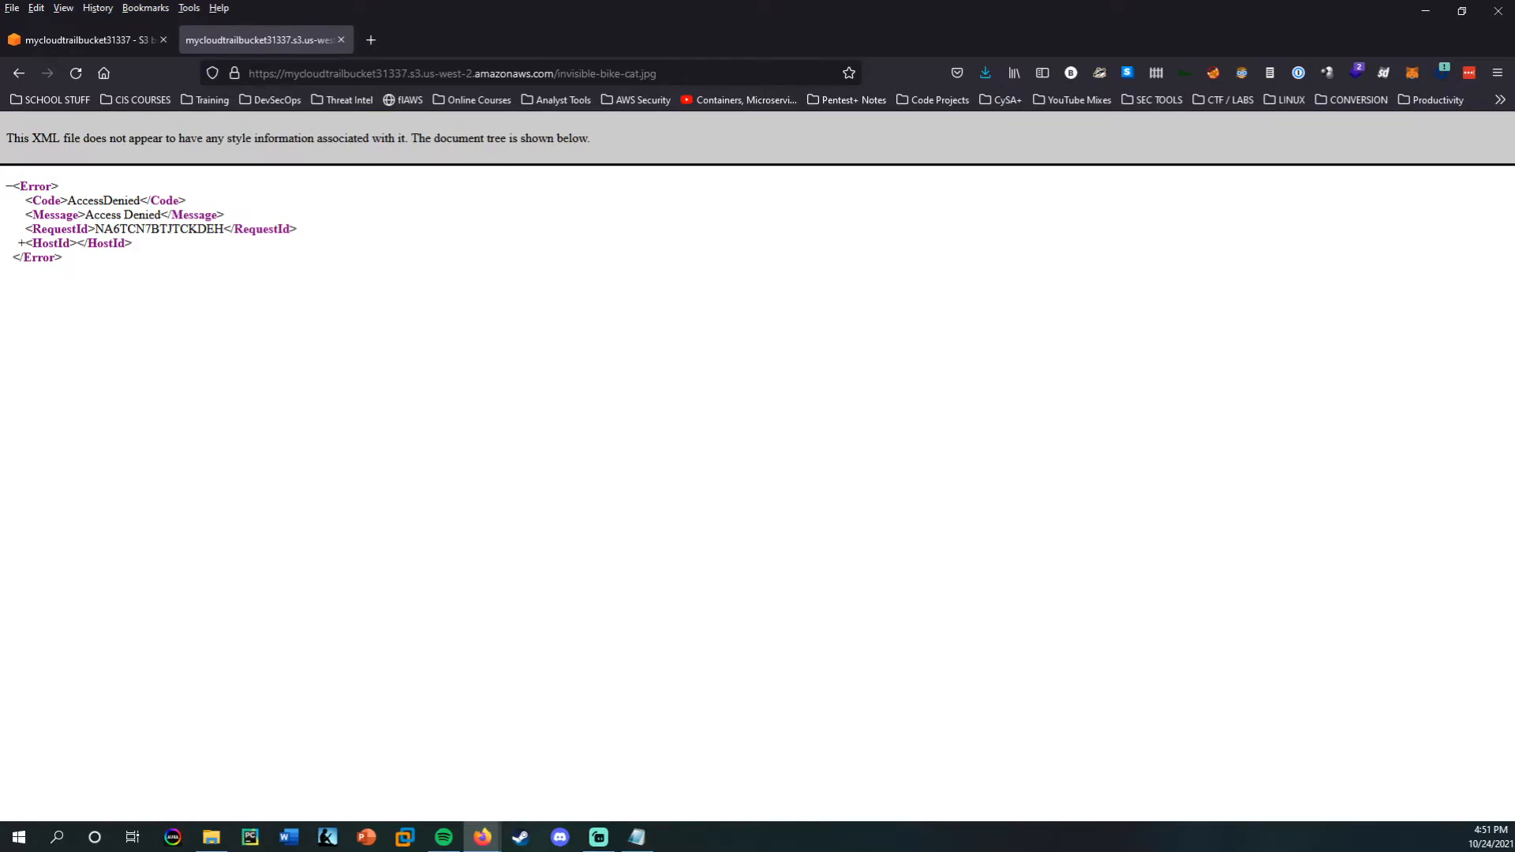
# Close the image URL's browser tab and open the Block public access settings of mycloudtrailbucket31337 for editing.
pyautogui.hotkey('ctrl', 'w')
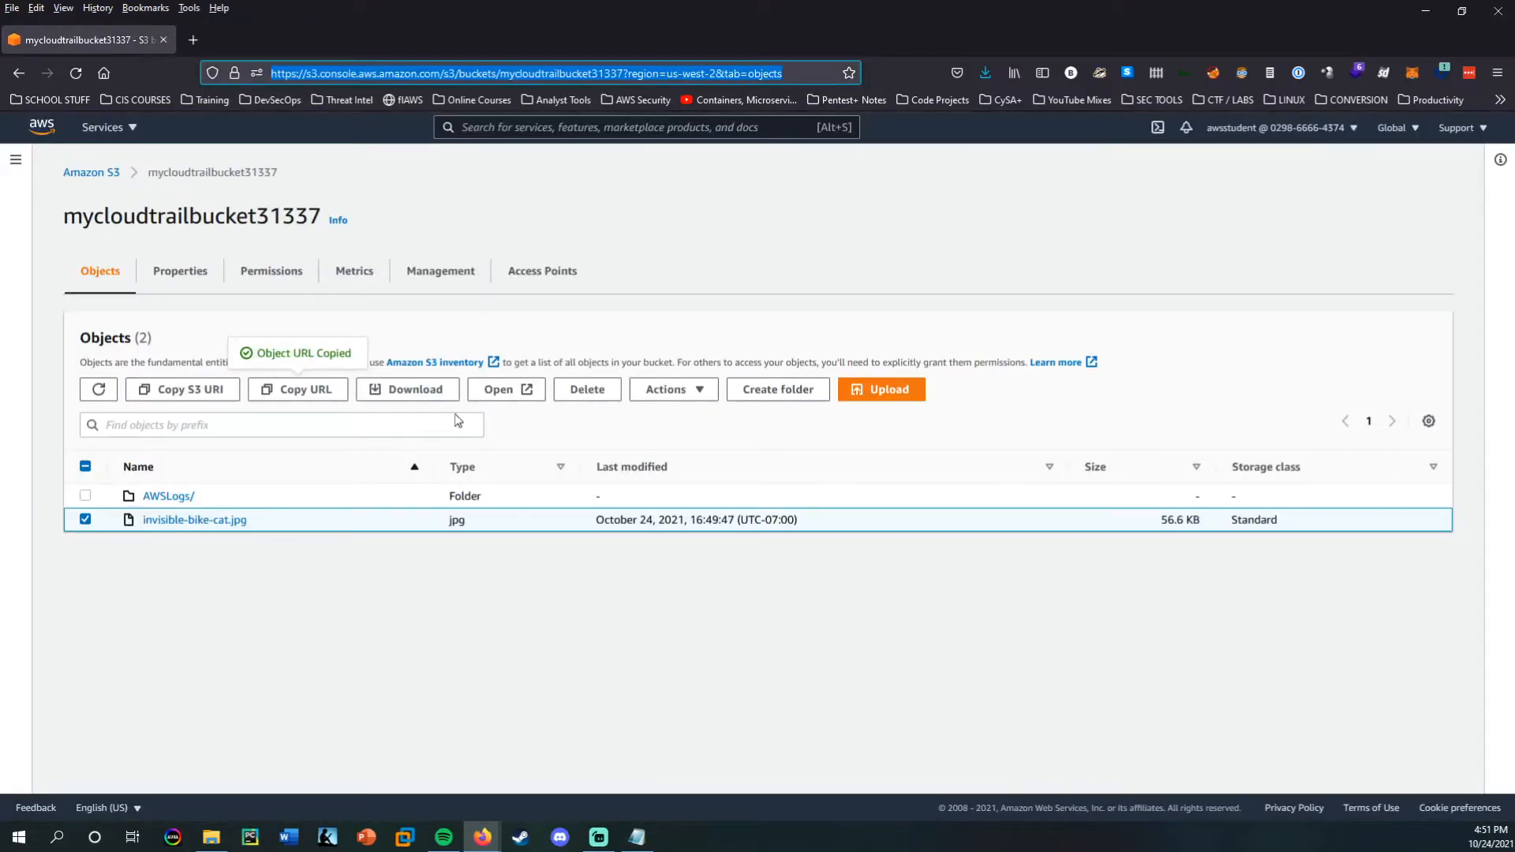
pyautogui.click(555, 569)
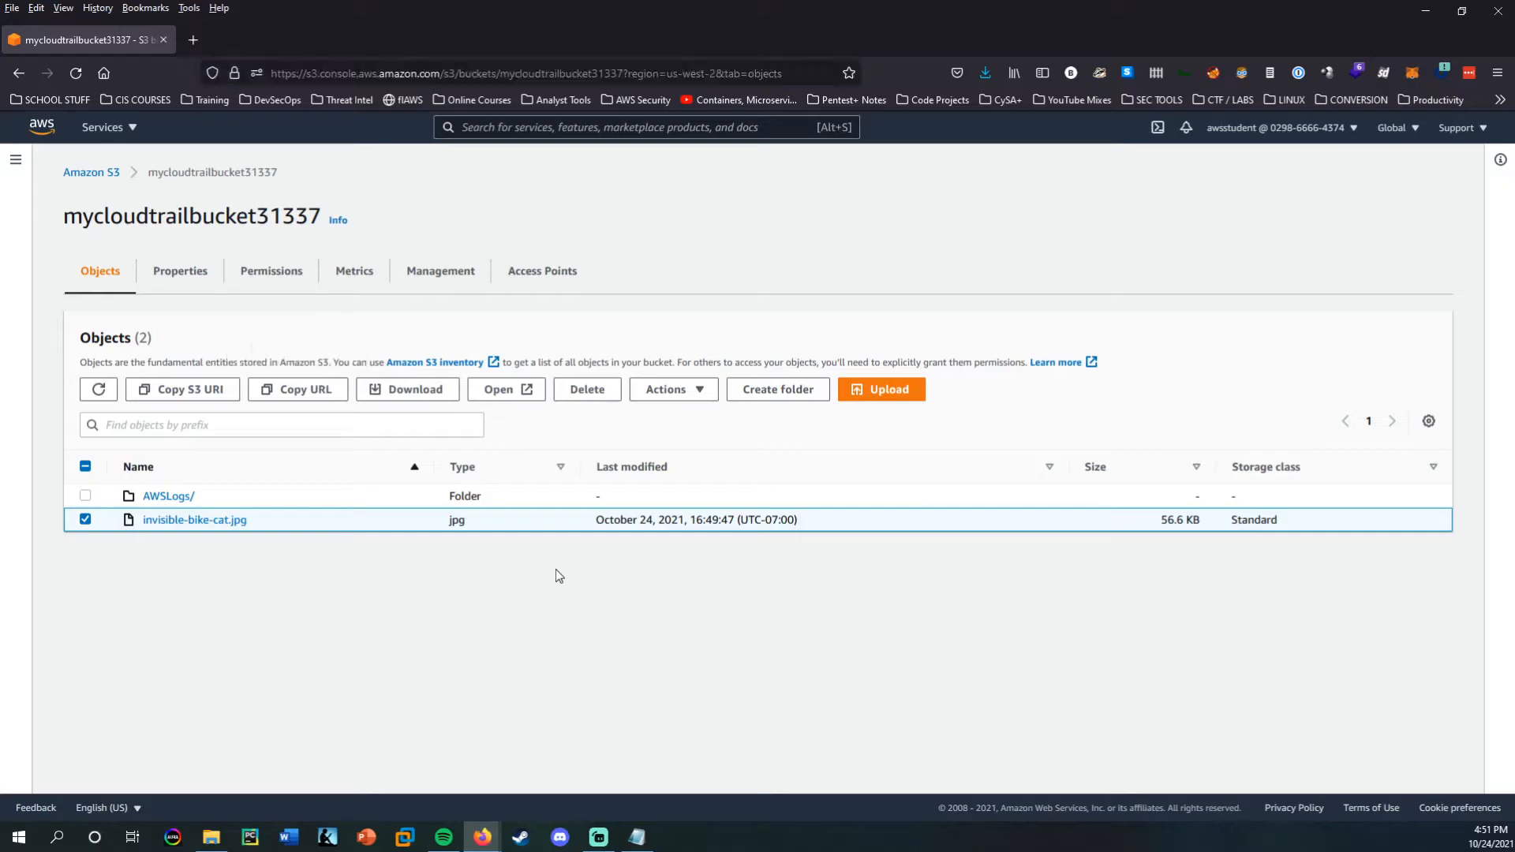
pyautogui.click(284, 273)
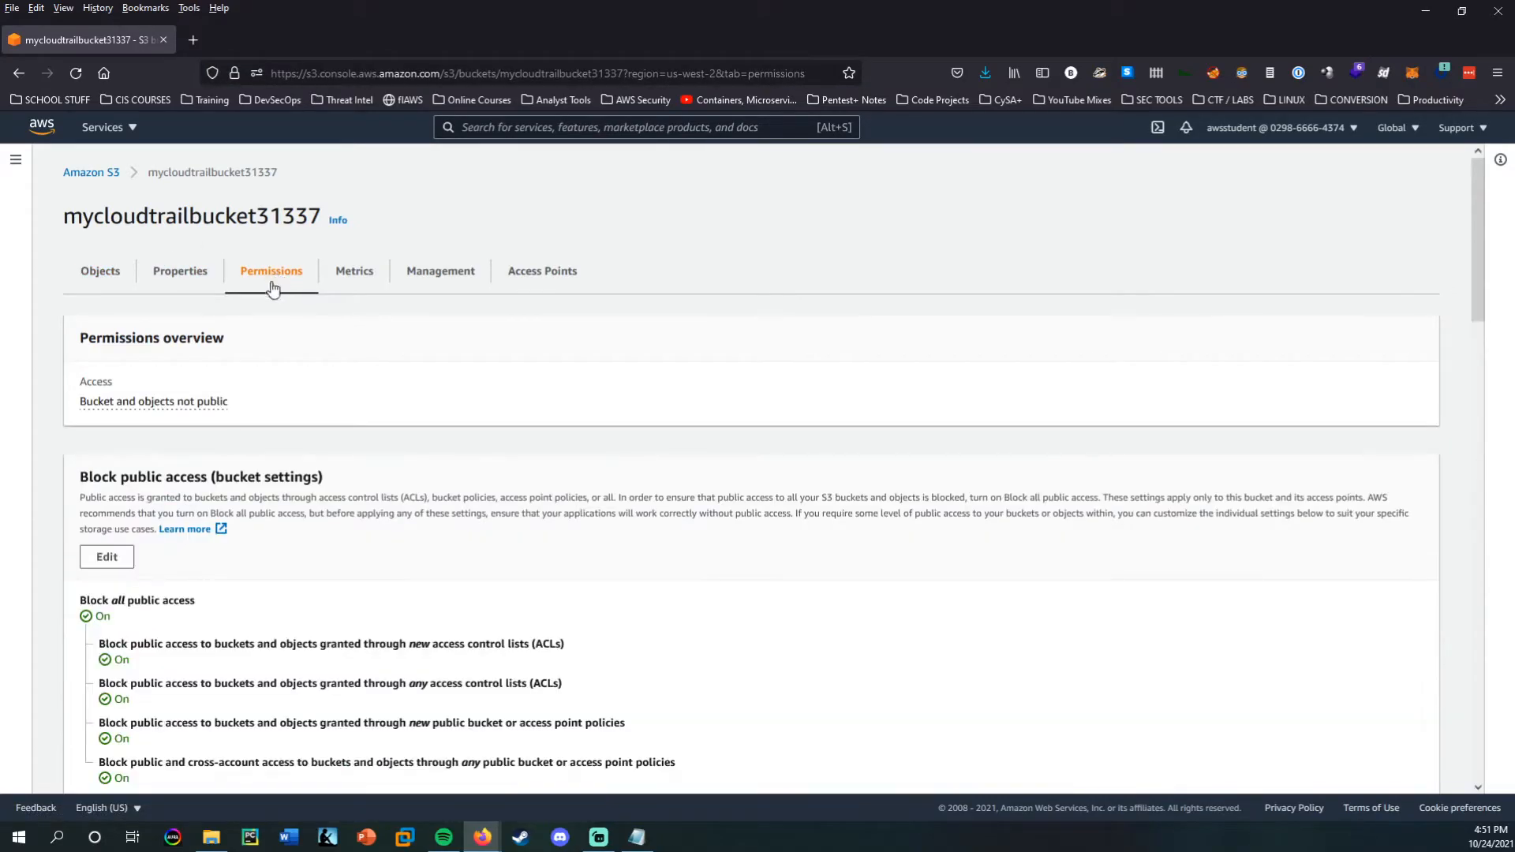
pyautogui.scroll(-3, 166, 527)
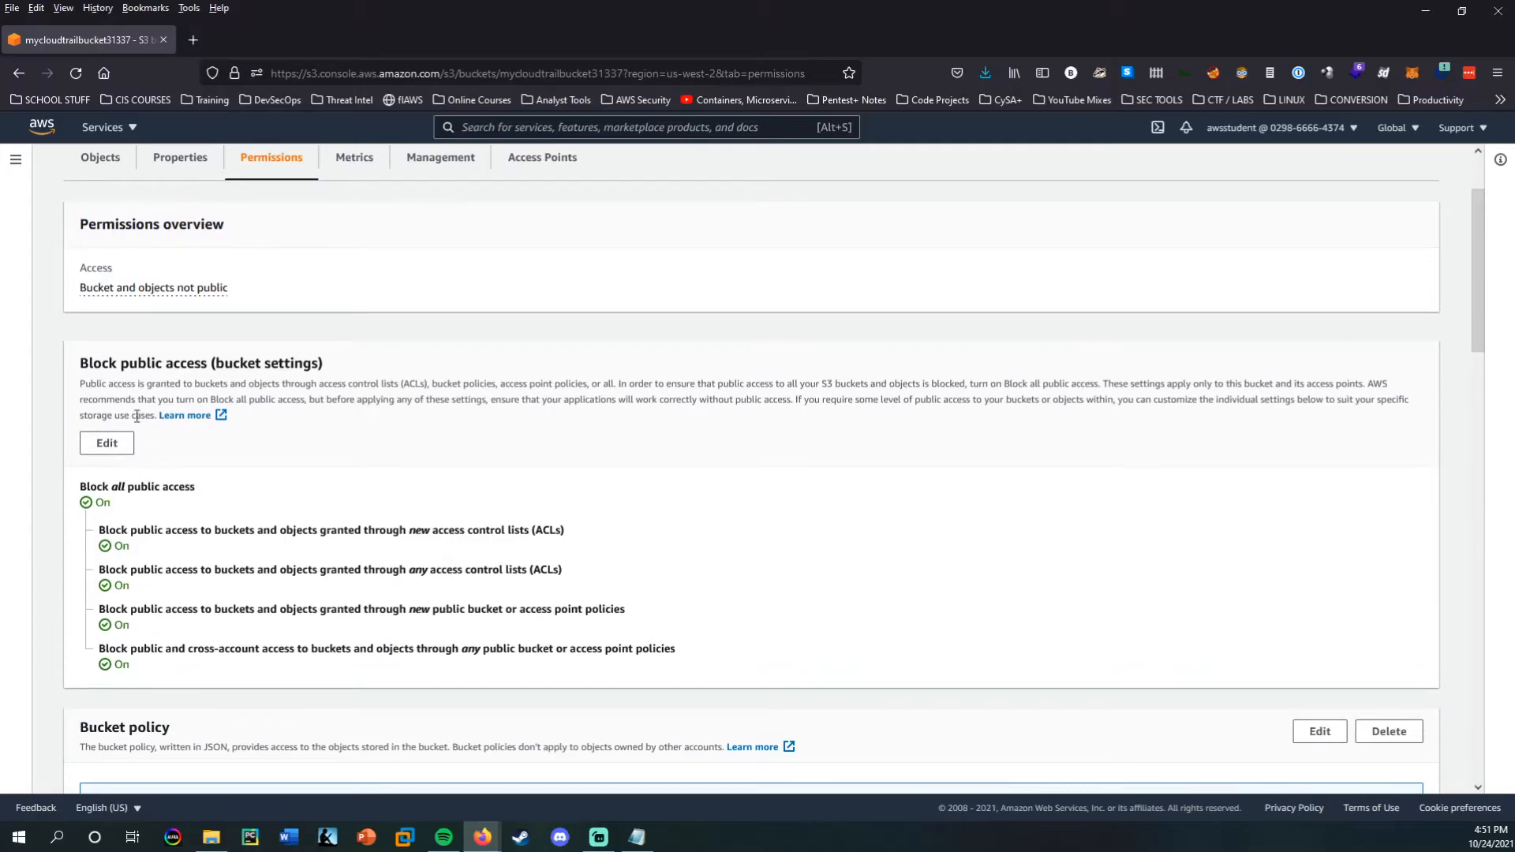
pyautogui.moveTo(78, 362); pyautogui.dragTo(203, 363)
pyautogui.moveTo(200, 363); pyautogui.dragTo(187, 363)
pyautogui.click(244, 490)
pyautogui.click(109, 444)
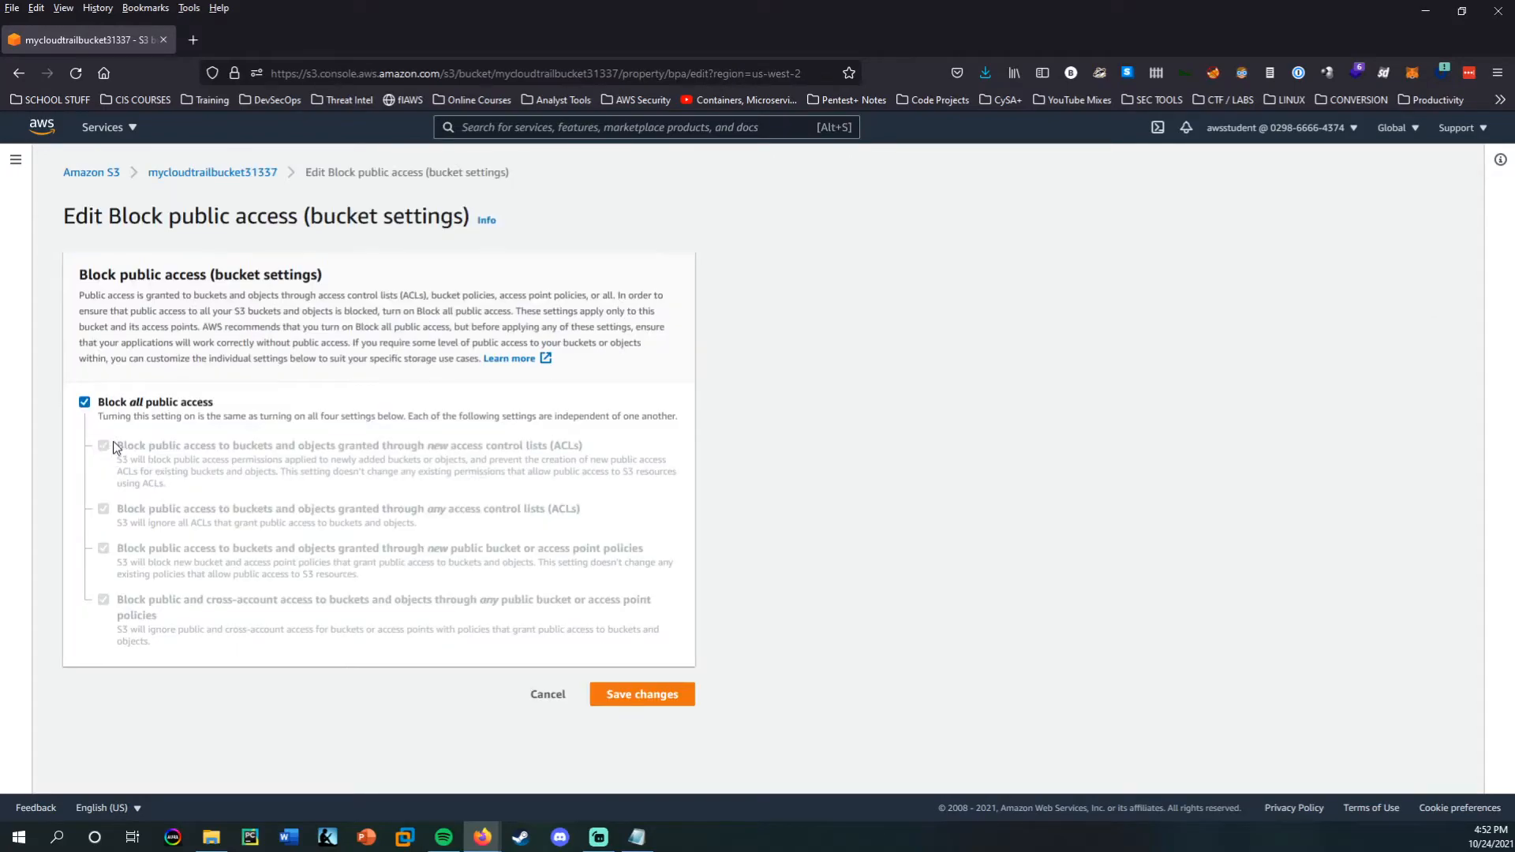
# Turn off Block all public access for the bucket, save the change with the word "confirm", and review the updated permissions.
pyautogui.click(85, 404)
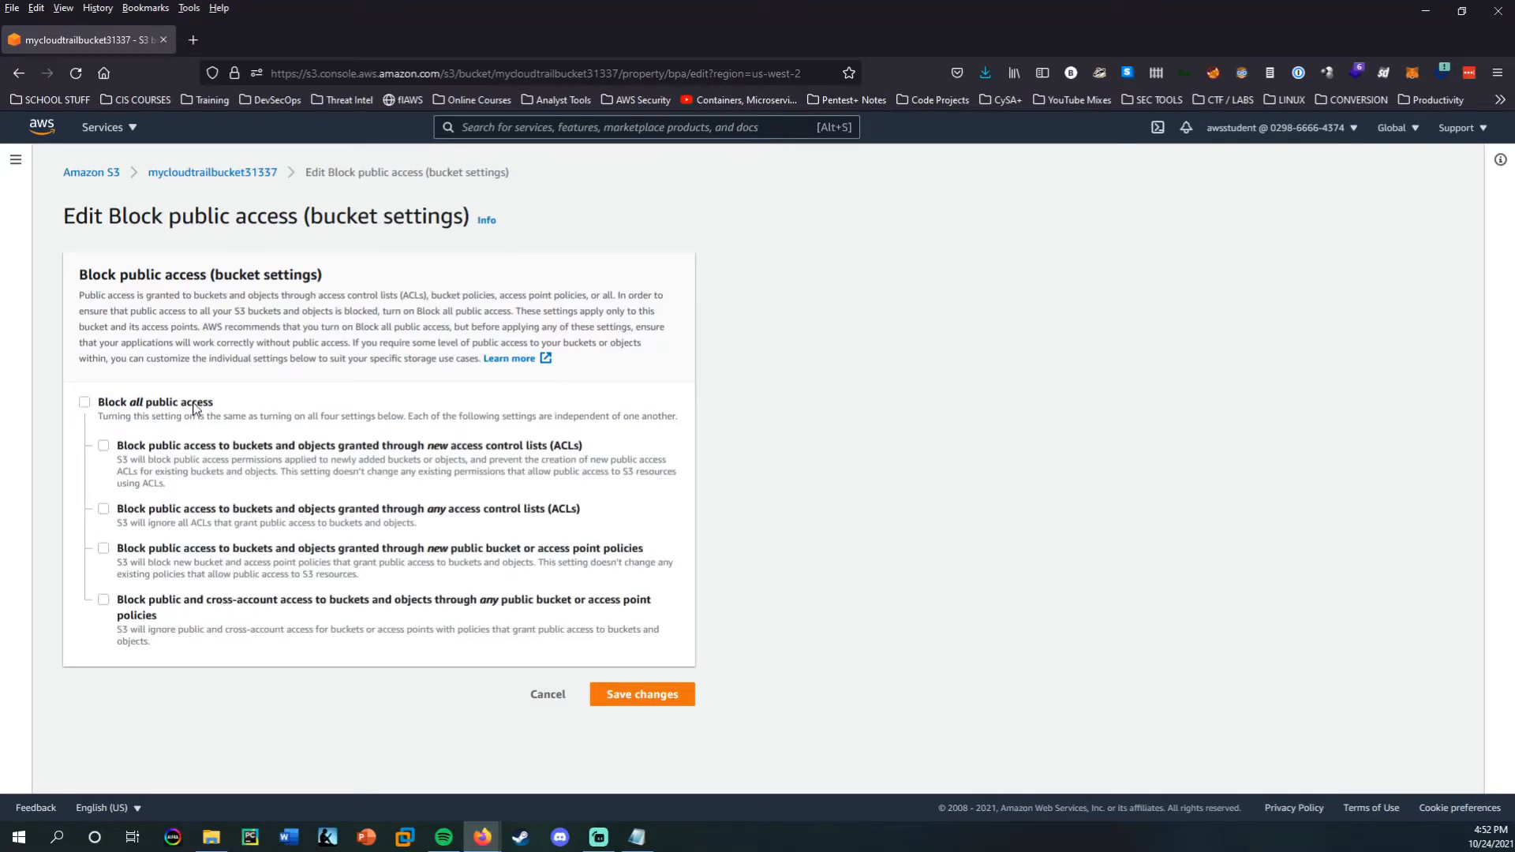
pyautogui.click(642, 693)
pyautogui.click(744, 529)
pyautogui.write('confirm')
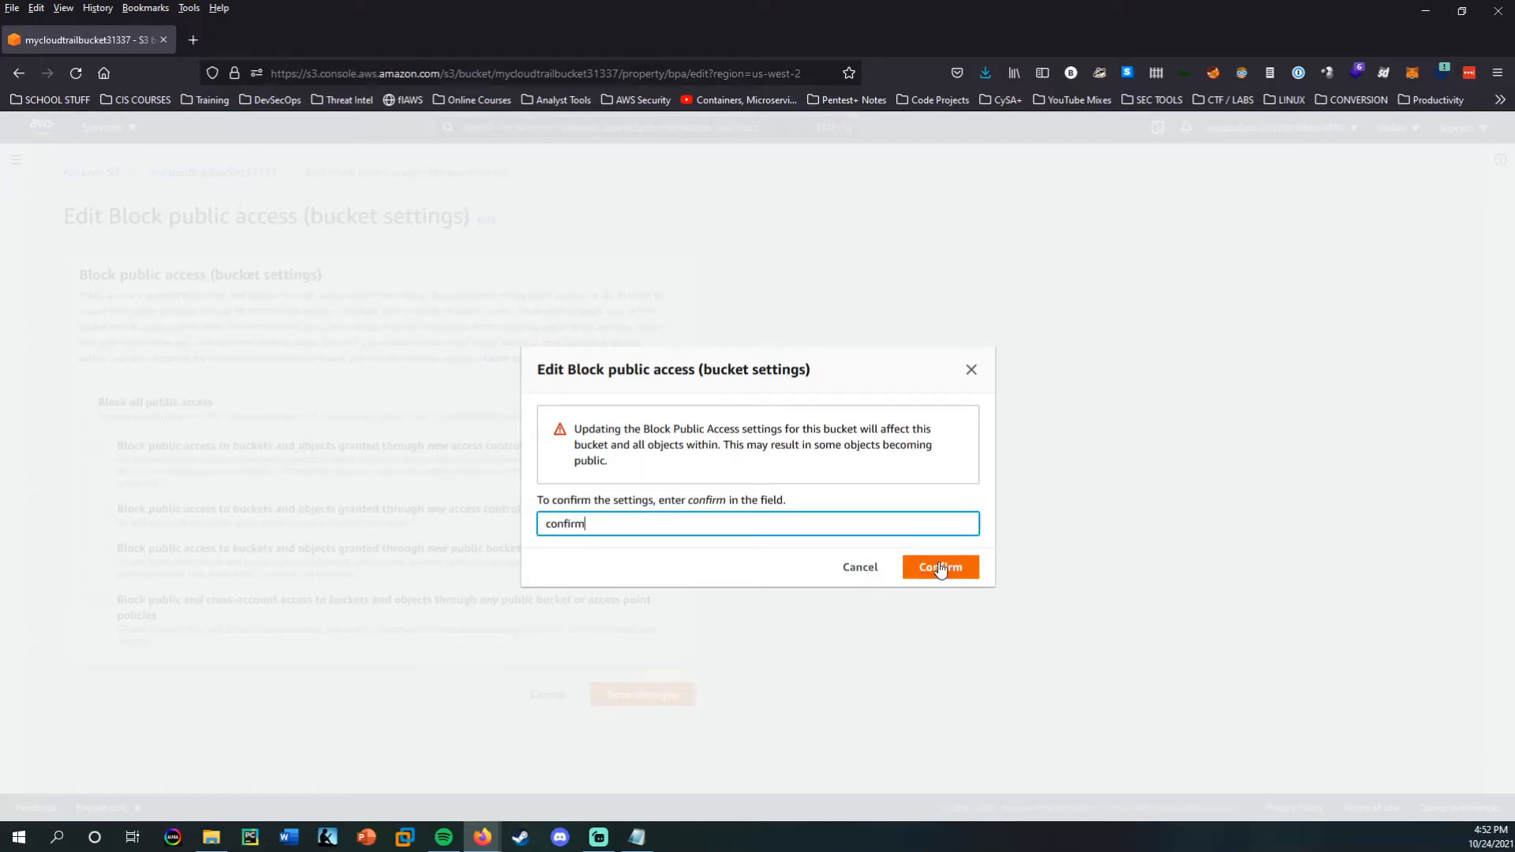
pyautogui.click(941, 568)
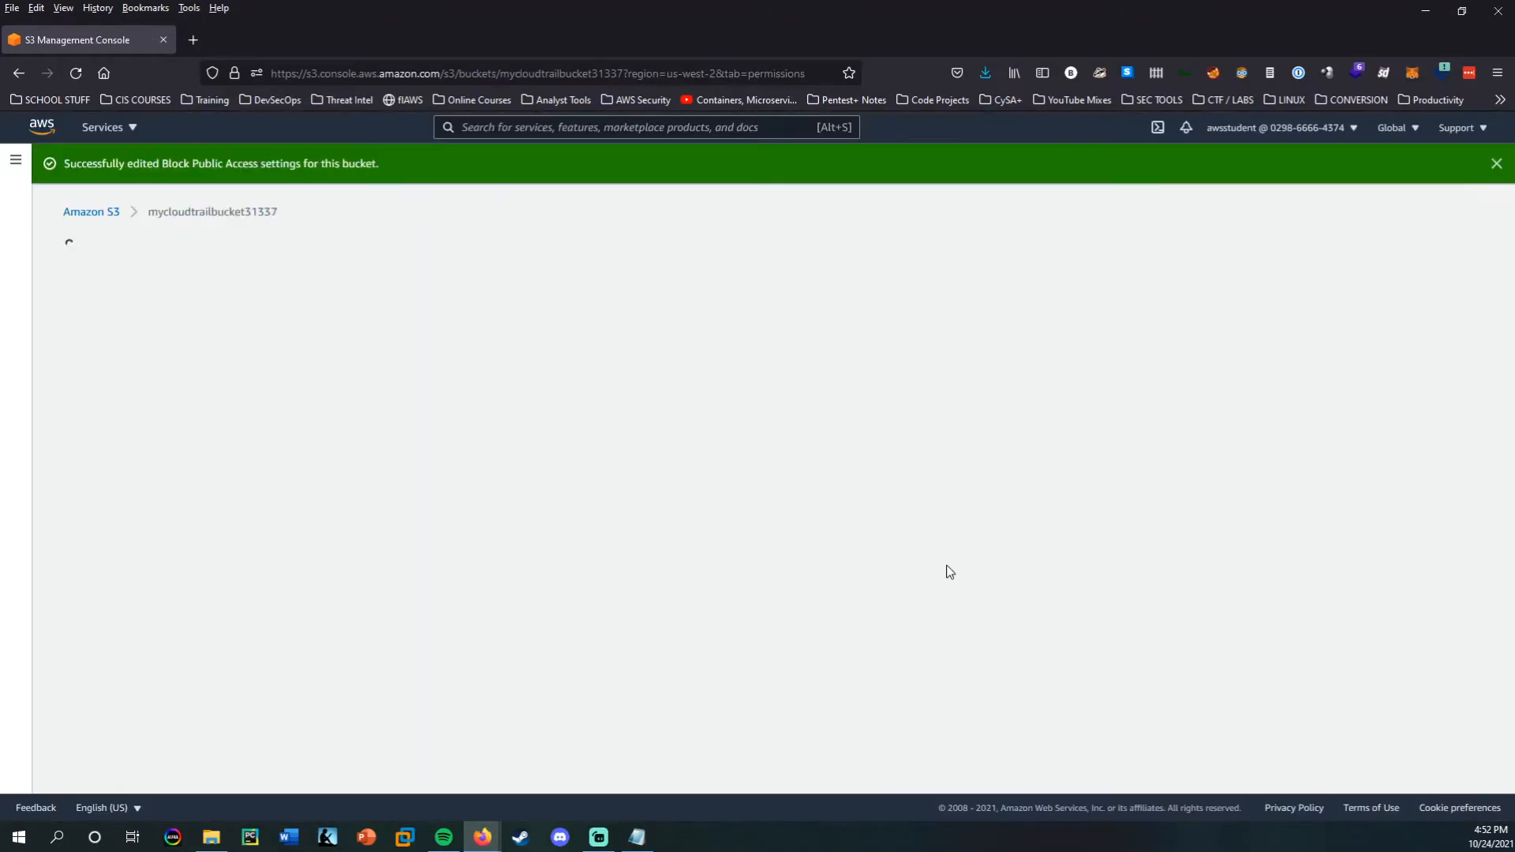
pyautogui.scroll(-5, 529, 536)
pyautogui.scroll(-2, 345, 418)
pyautogui.scroll(8, 341, 406)
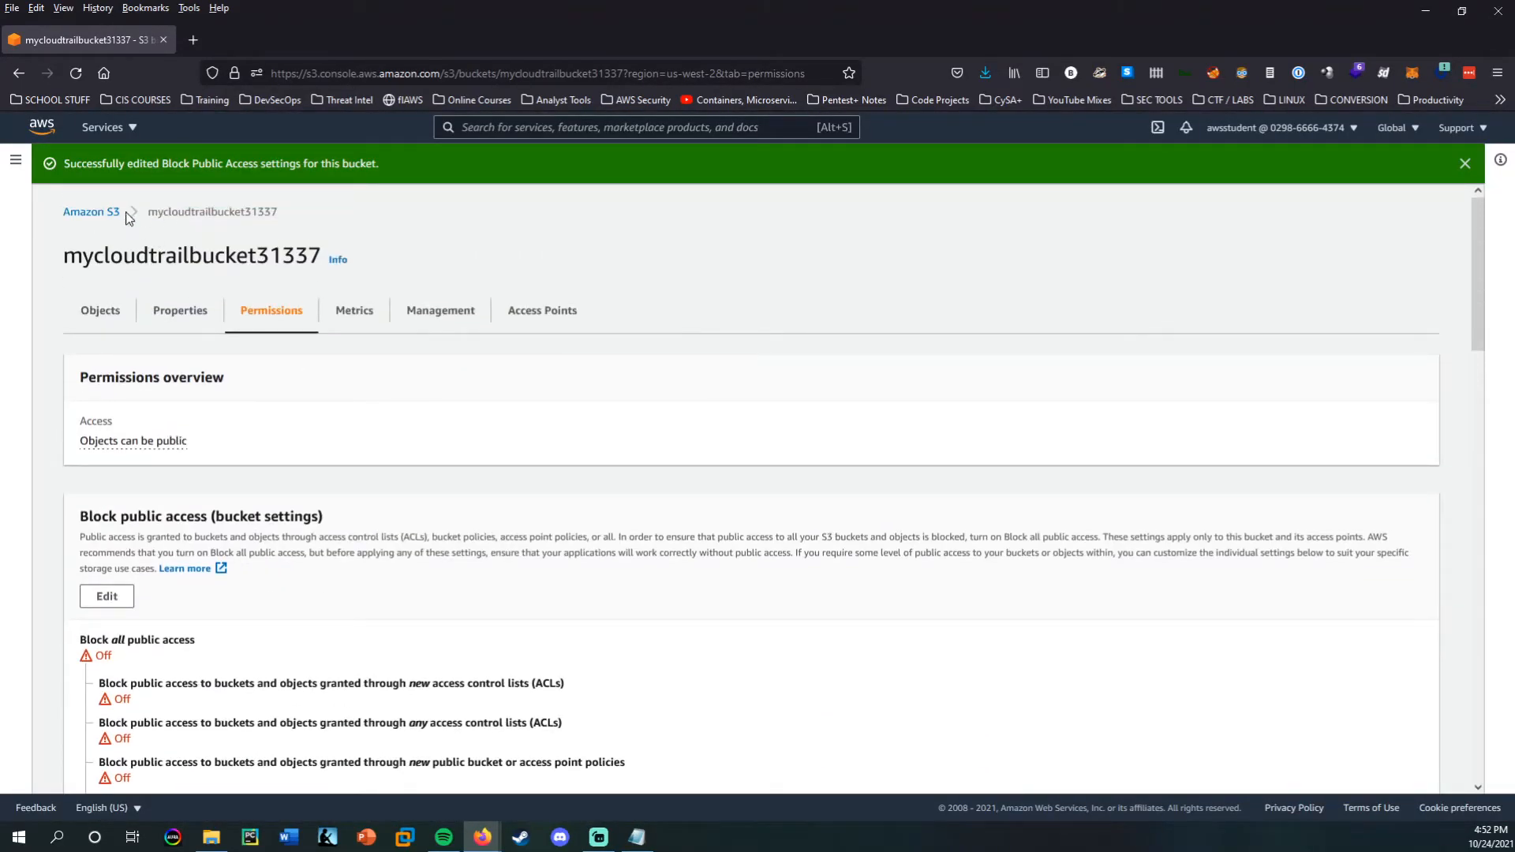
# Return to the objects of mycloudtrailbucket31337 and make invisible-bike-cat.jpg public.
pyautogui.click(94, 212)
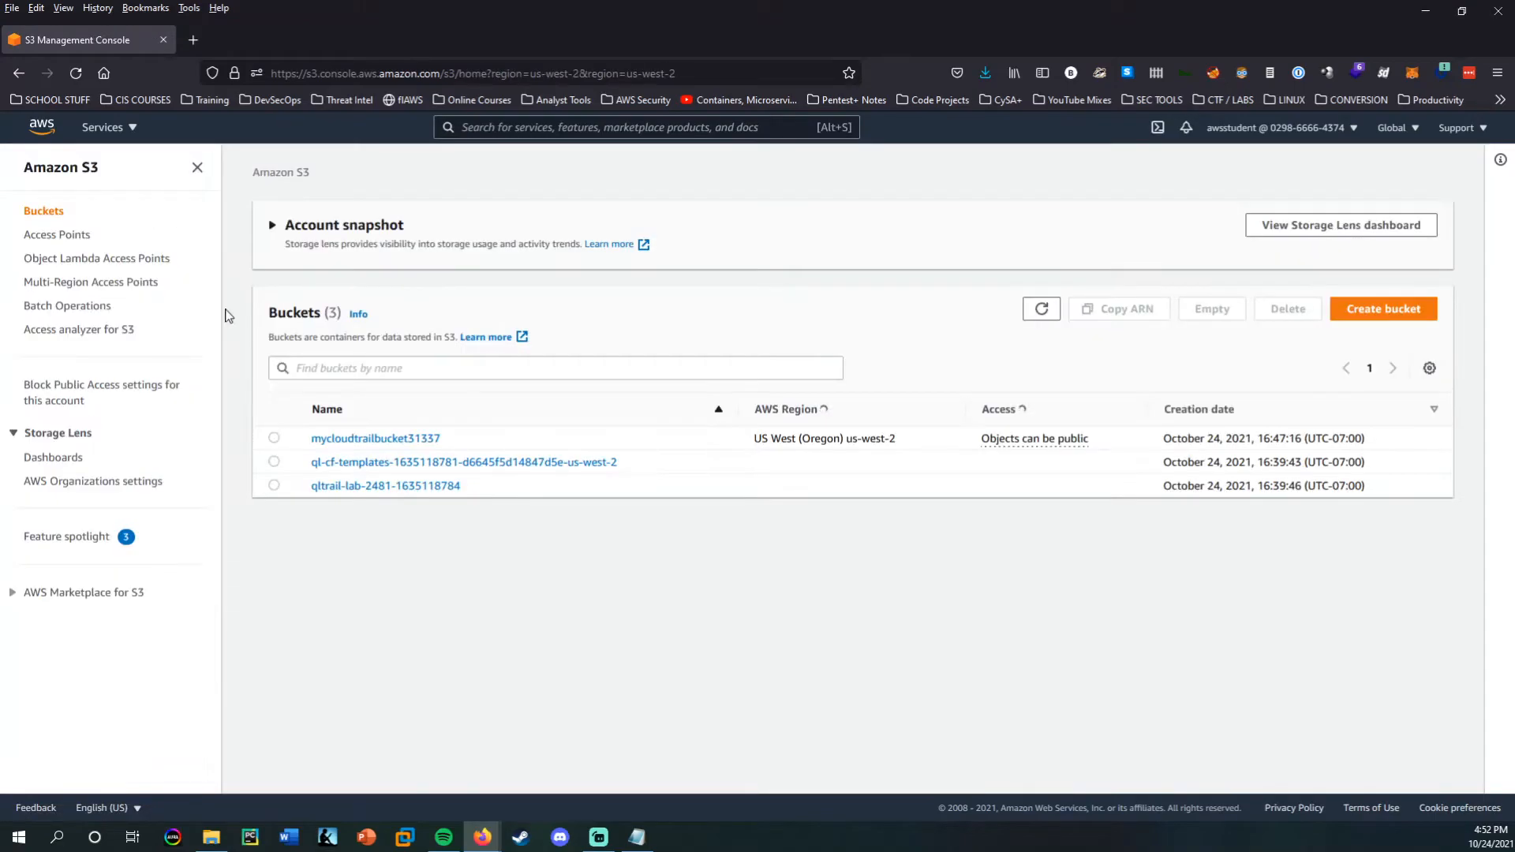
pyautogui.click(374, 507)
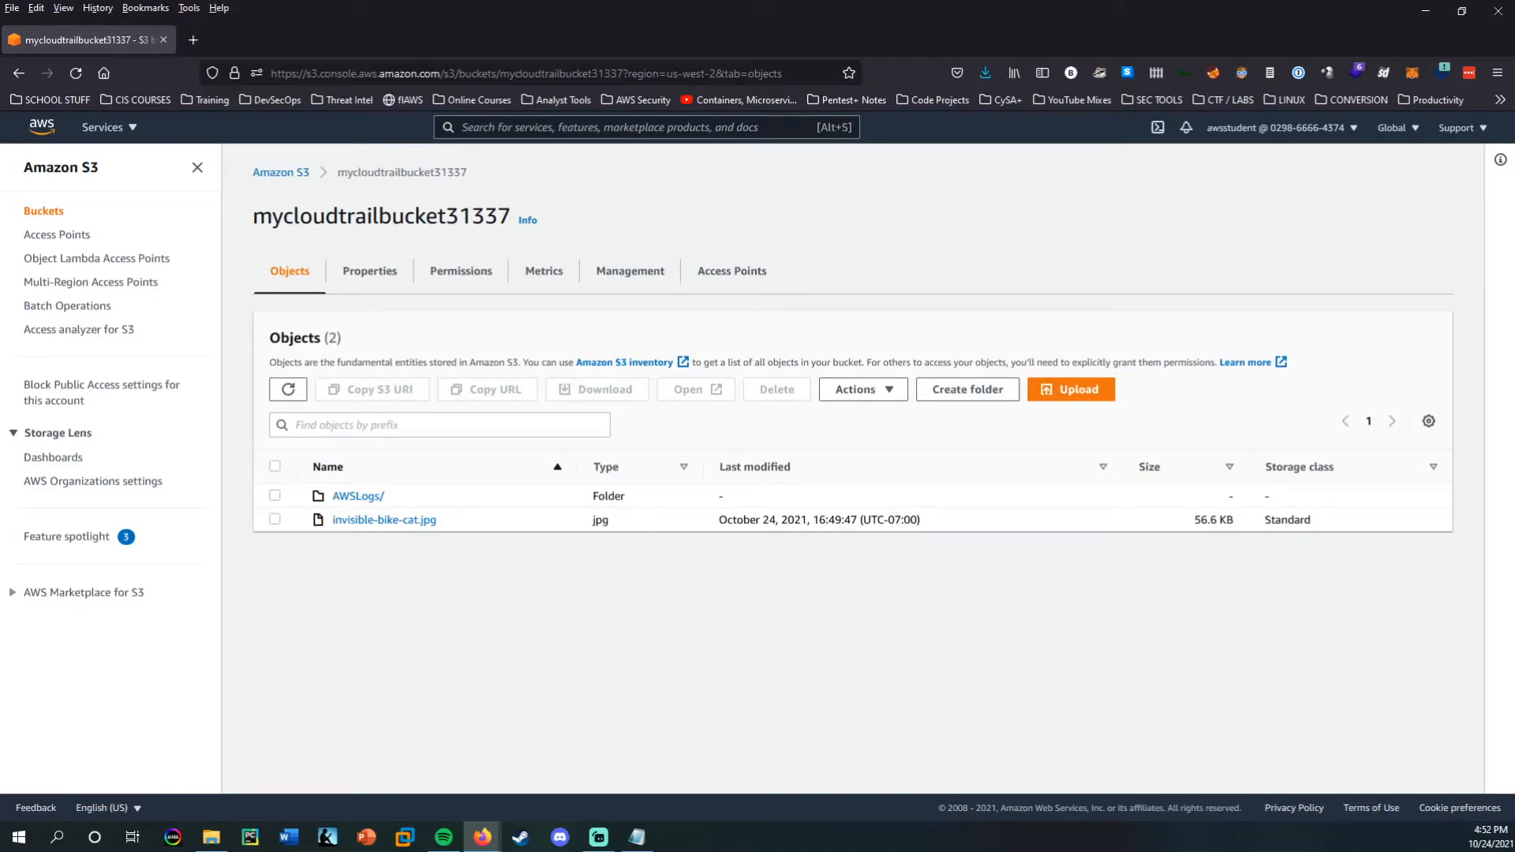
pyautogui.click(274, 520)
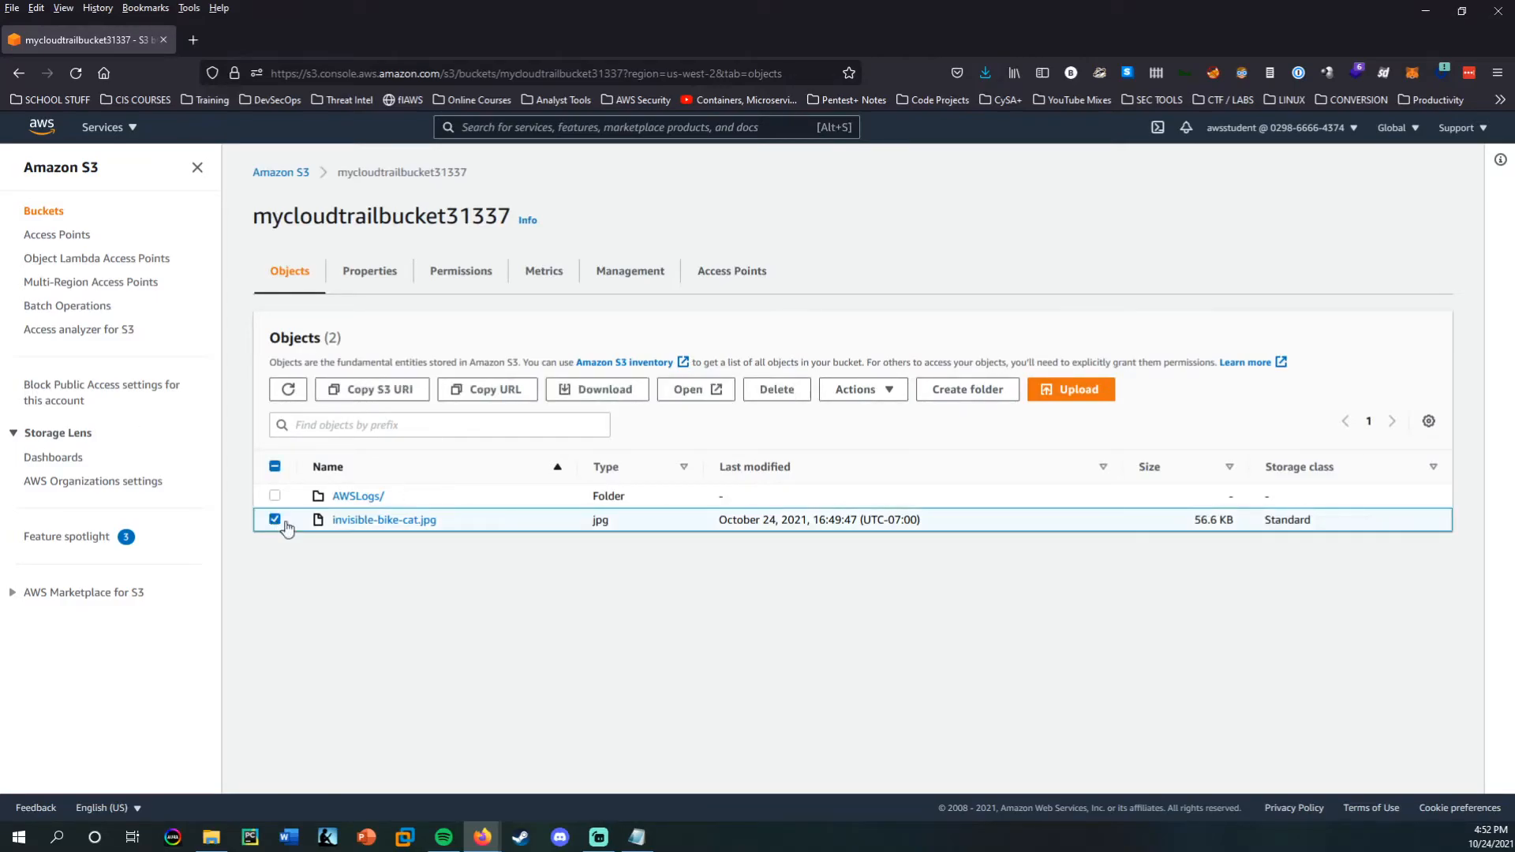
pyautogui.click(908, 389)
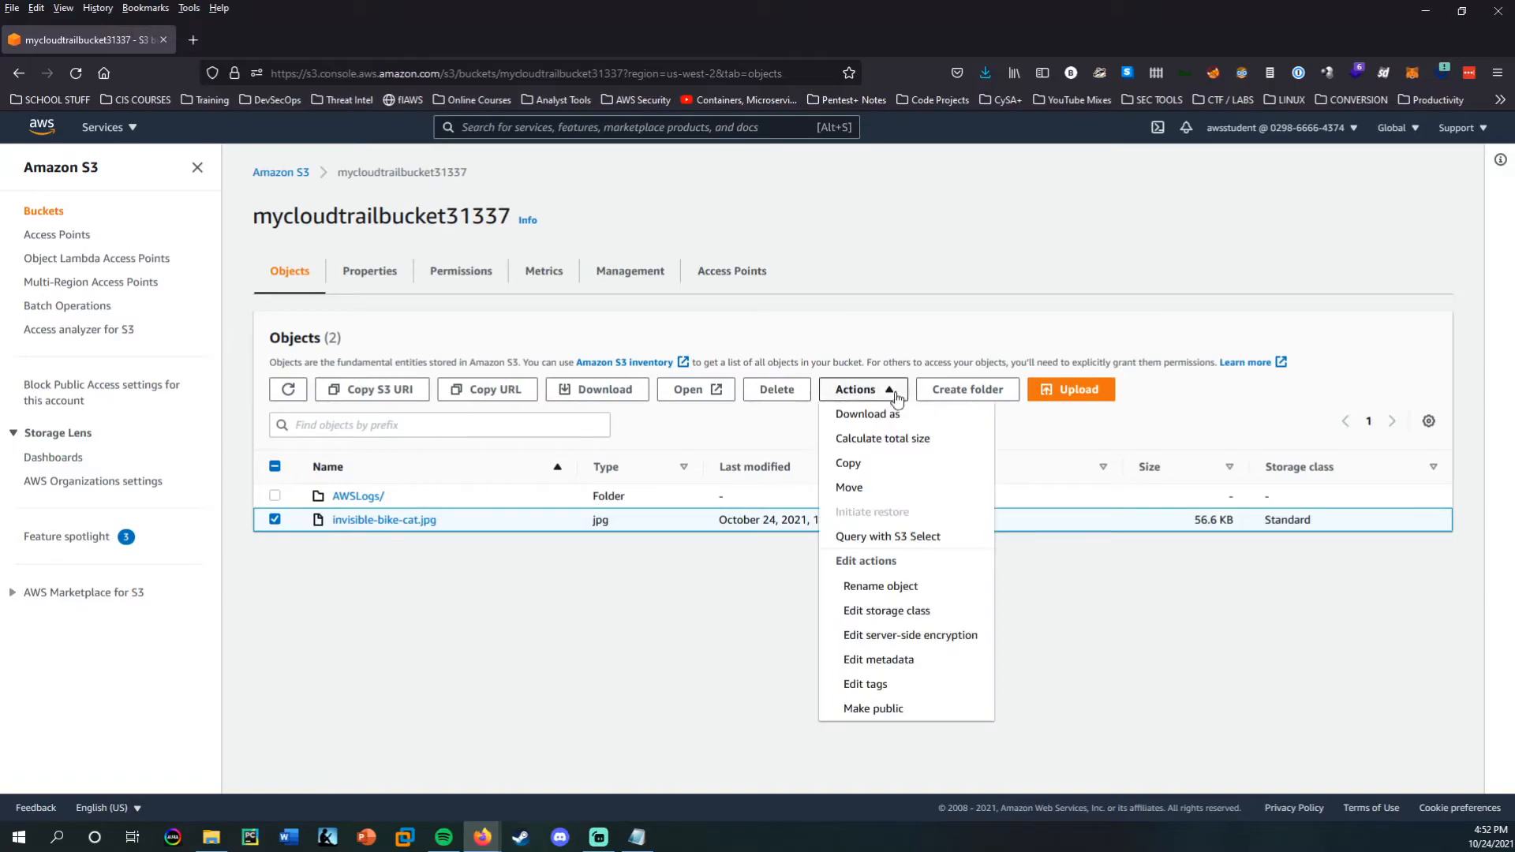
pyautogui.click(868, 719)
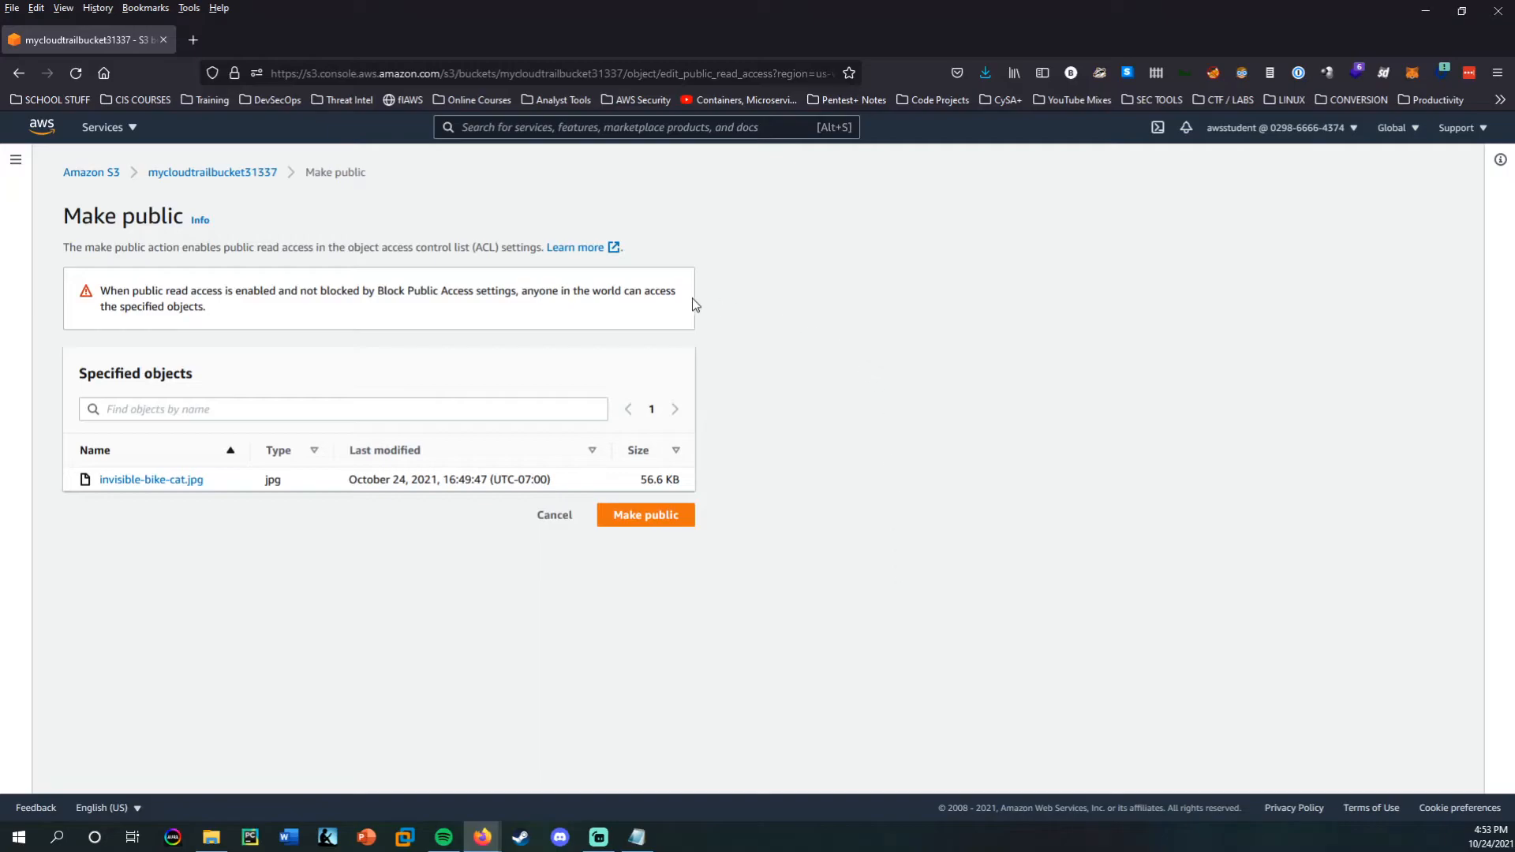
pyautogui.click(643, 517)
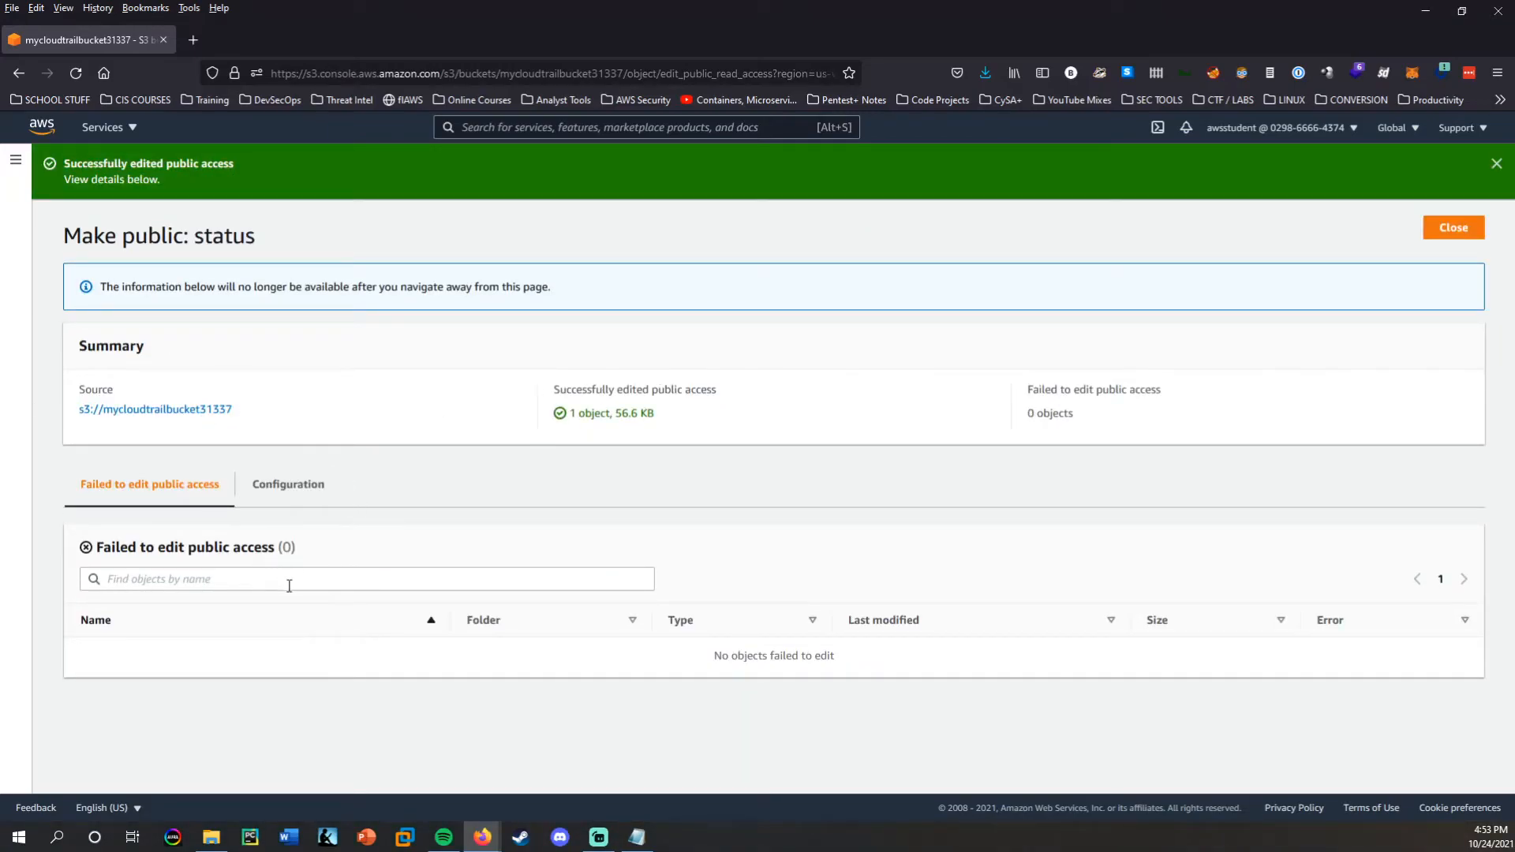
pyautogui.click(1450, 232)
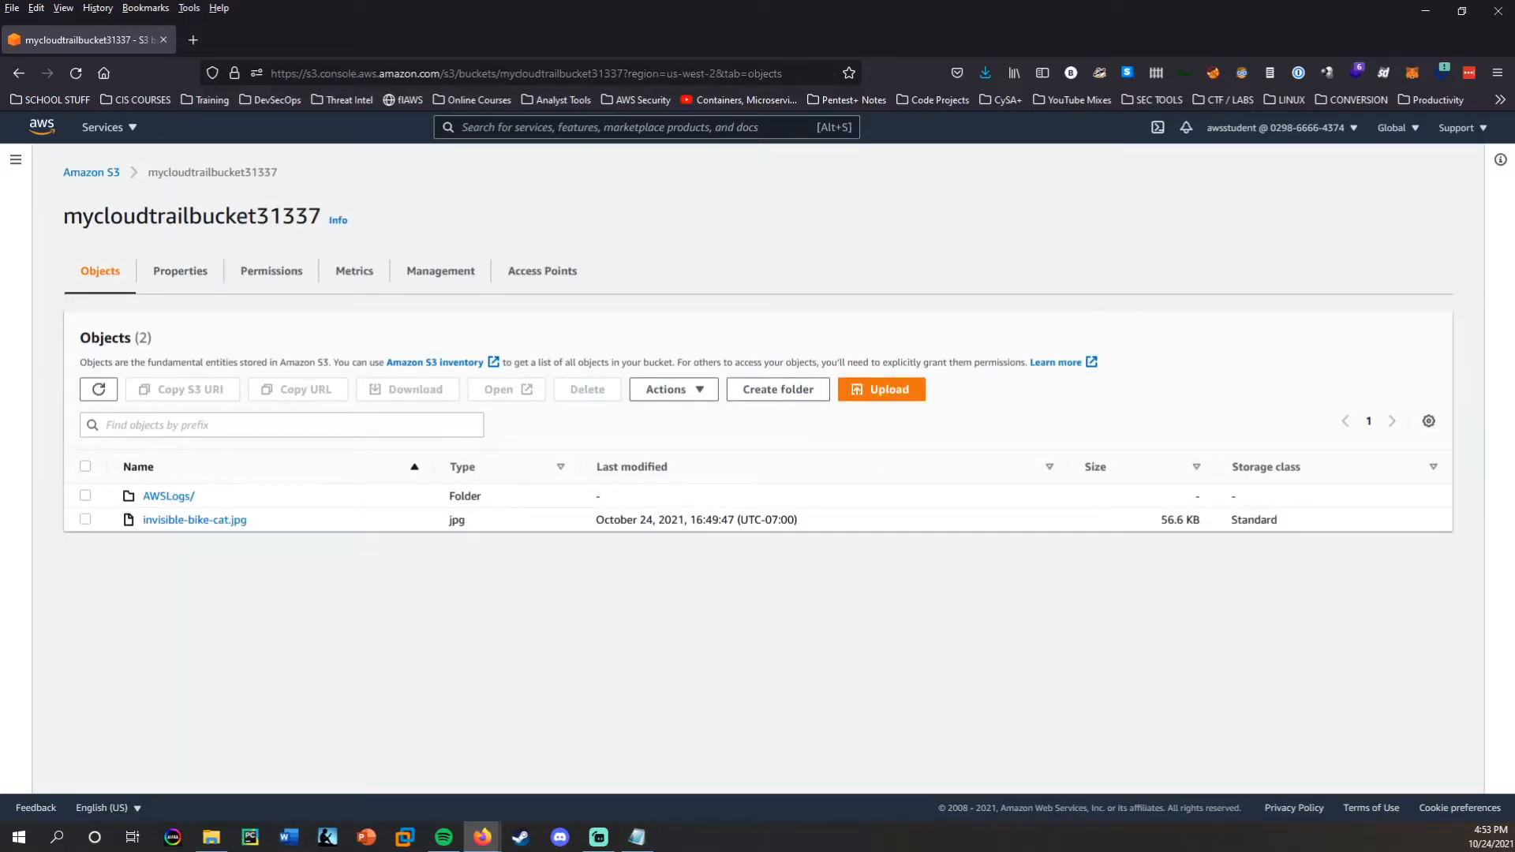
# Request the public invisible-bike-cat.jpg through its object URL in a new tab, examine the response, then close the tab and deselect the image.
pyautogui.click(85, 520)
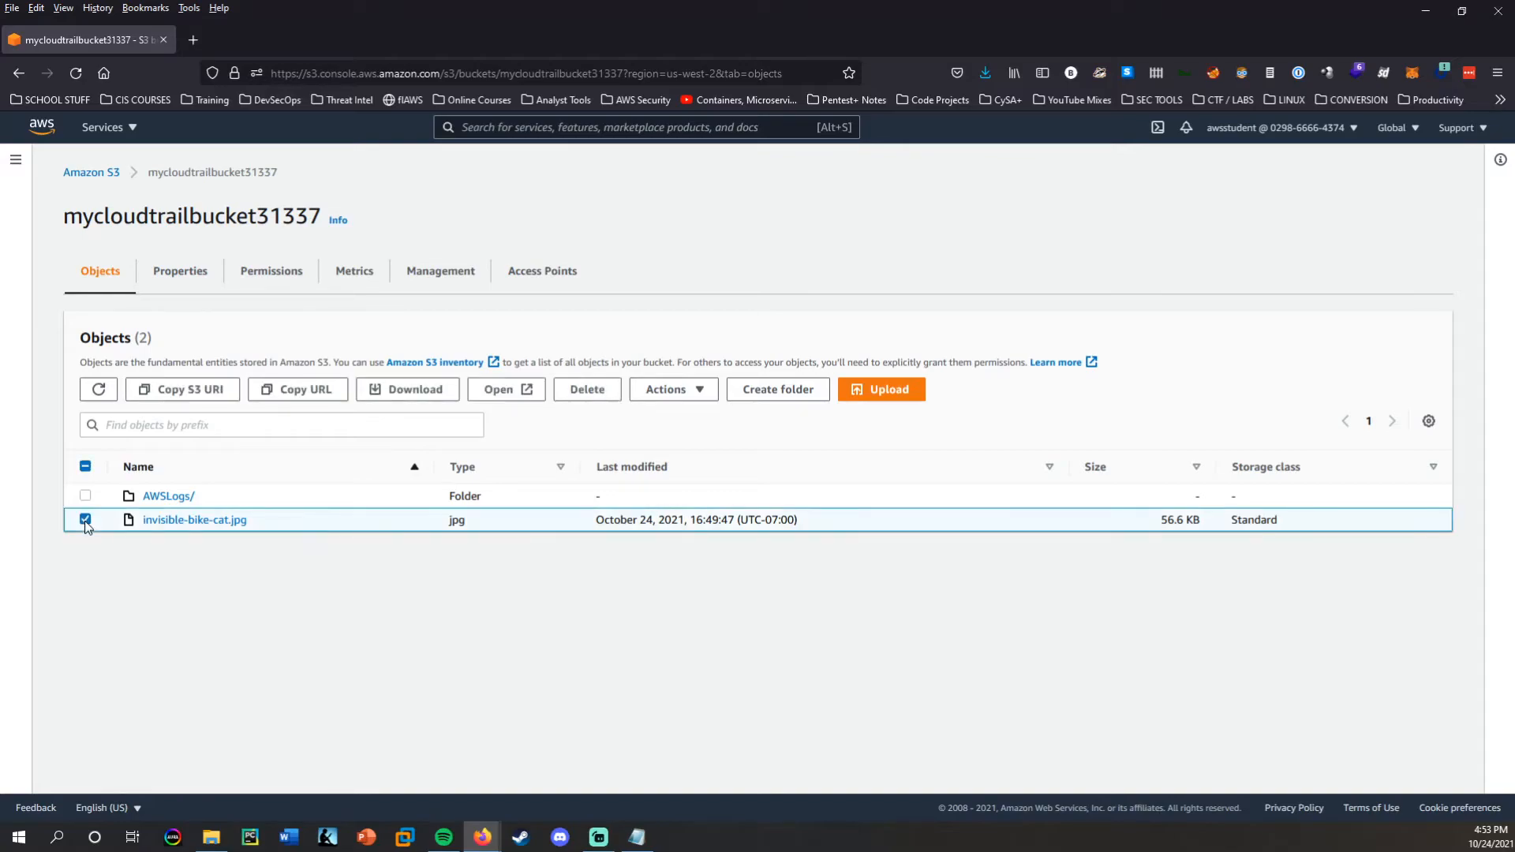
pyautogui.click(309, 394)
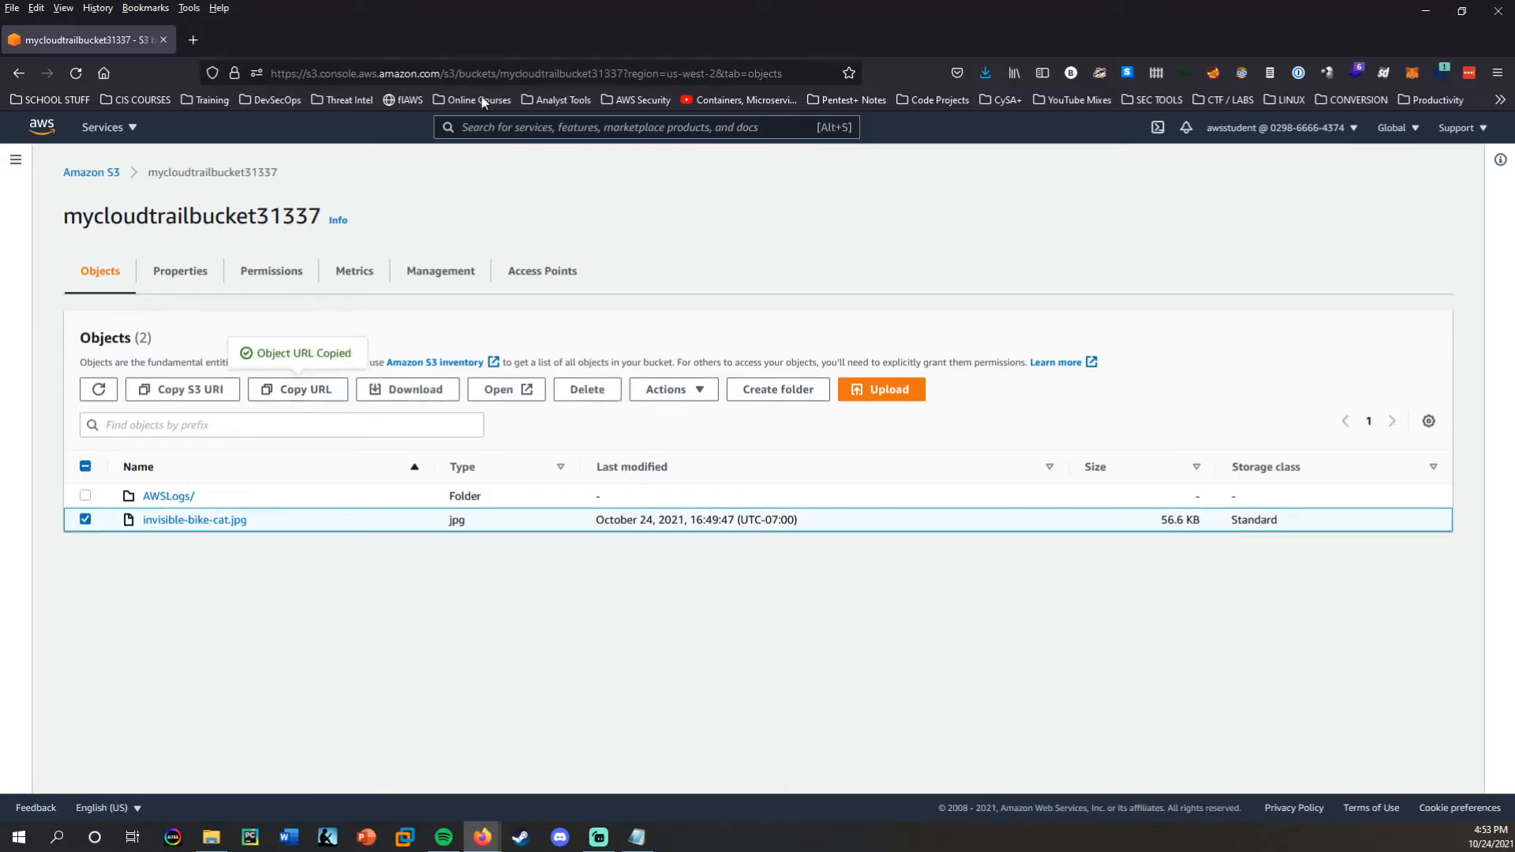
pyautogui.hotkey('ctrl', 't')
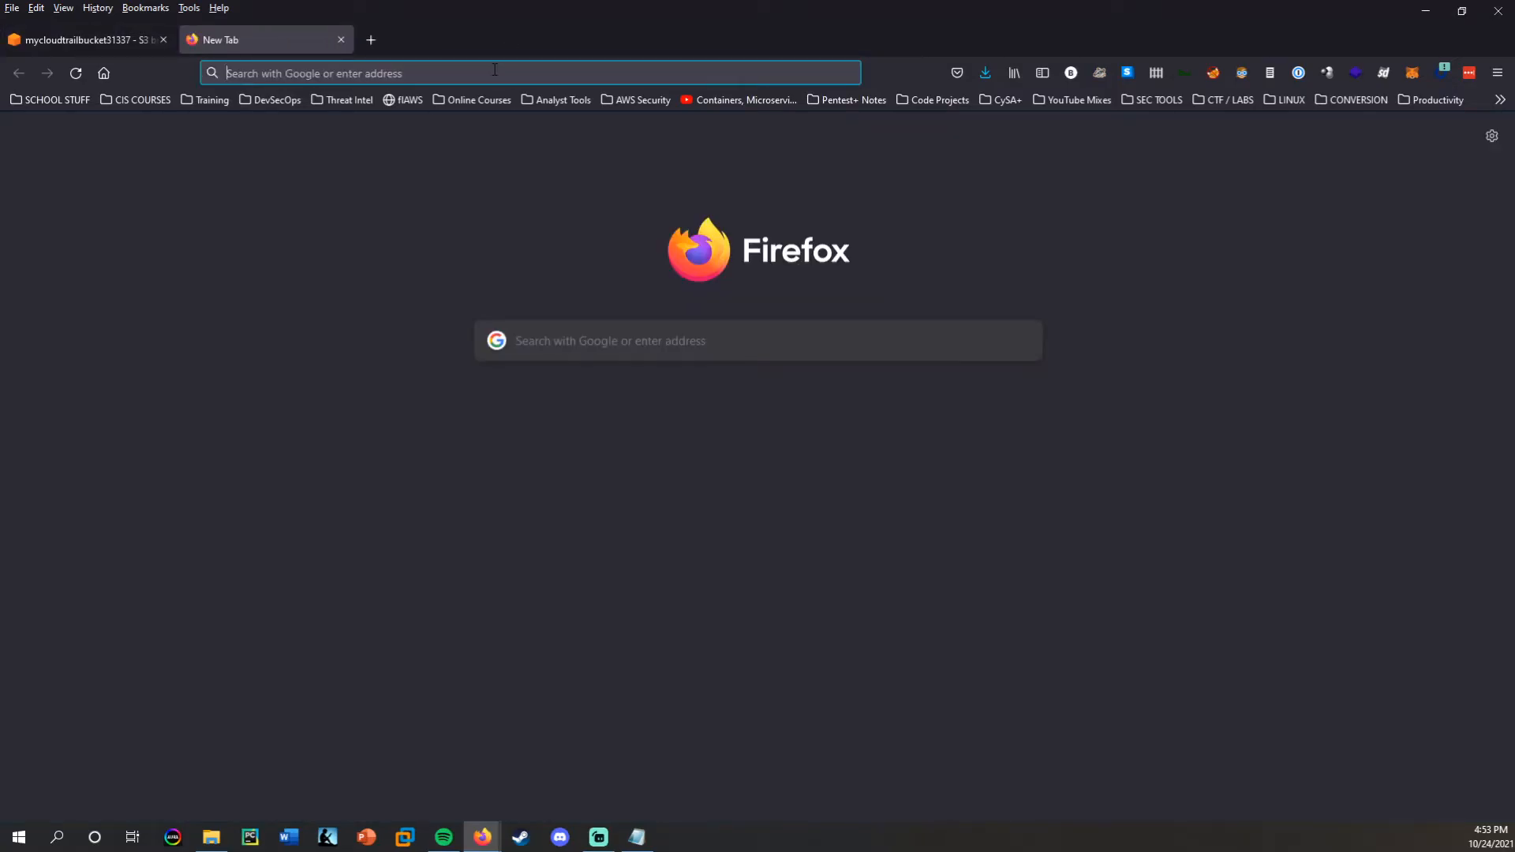
pyautogui.hotkey('ctrl', 'v')
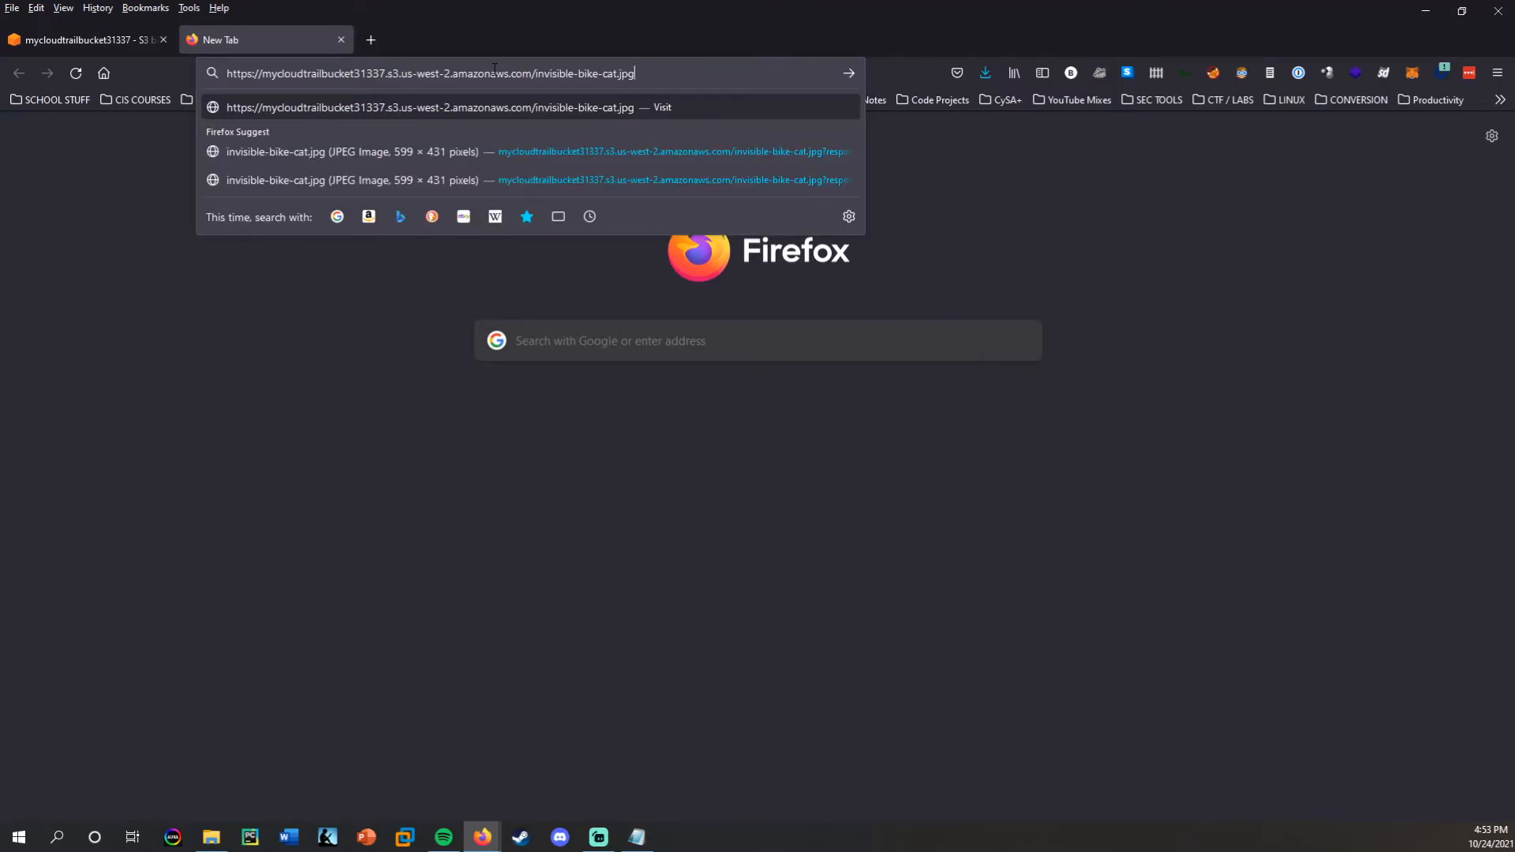
pyautogui.press('Return')
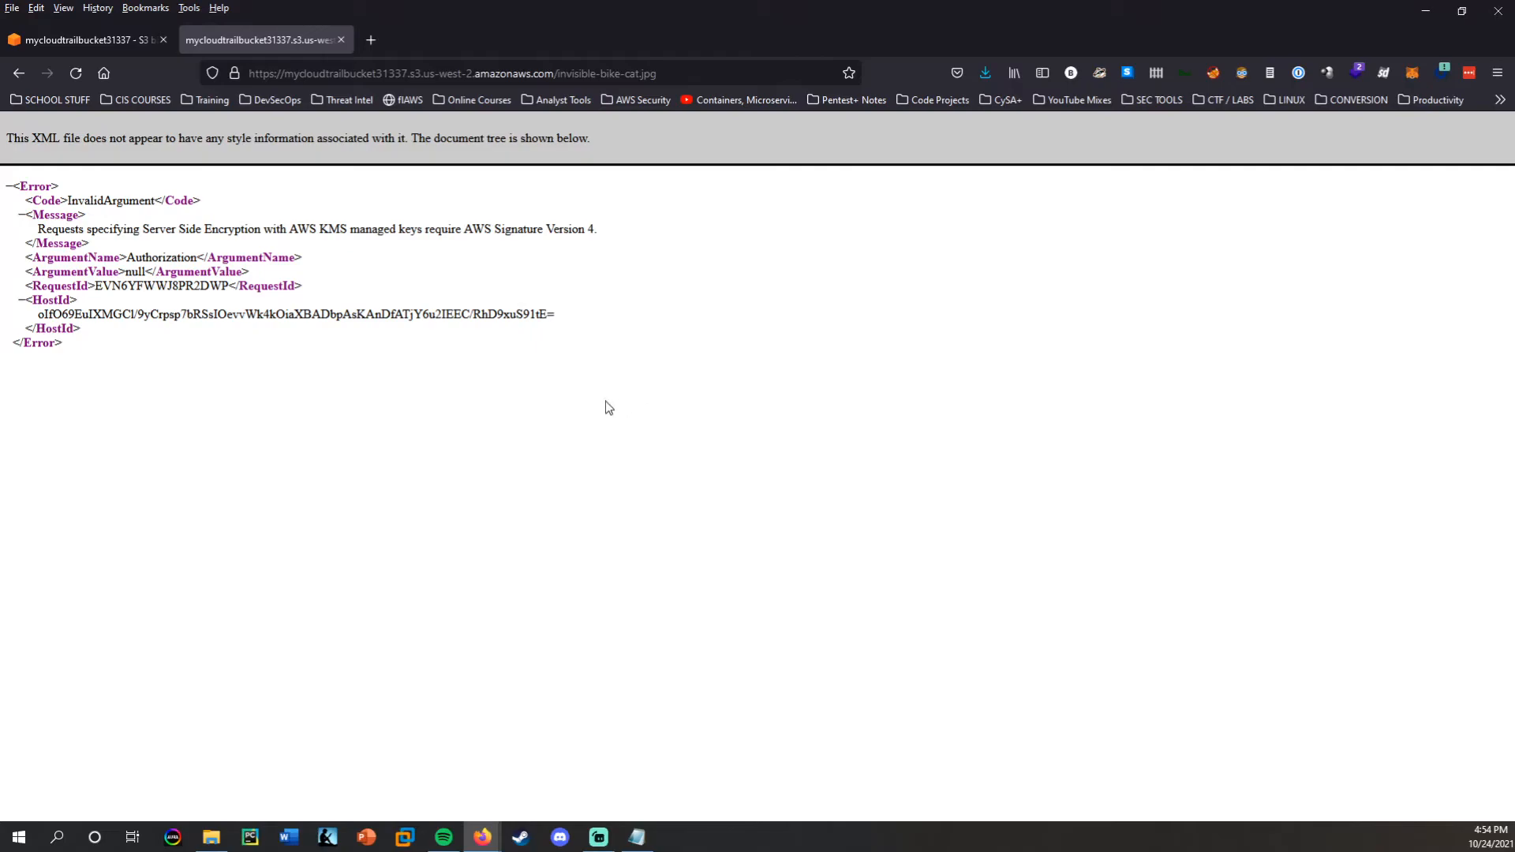
pyautogui.hotkey('ctrl', 'w')
pyautogui.click(635, 441)
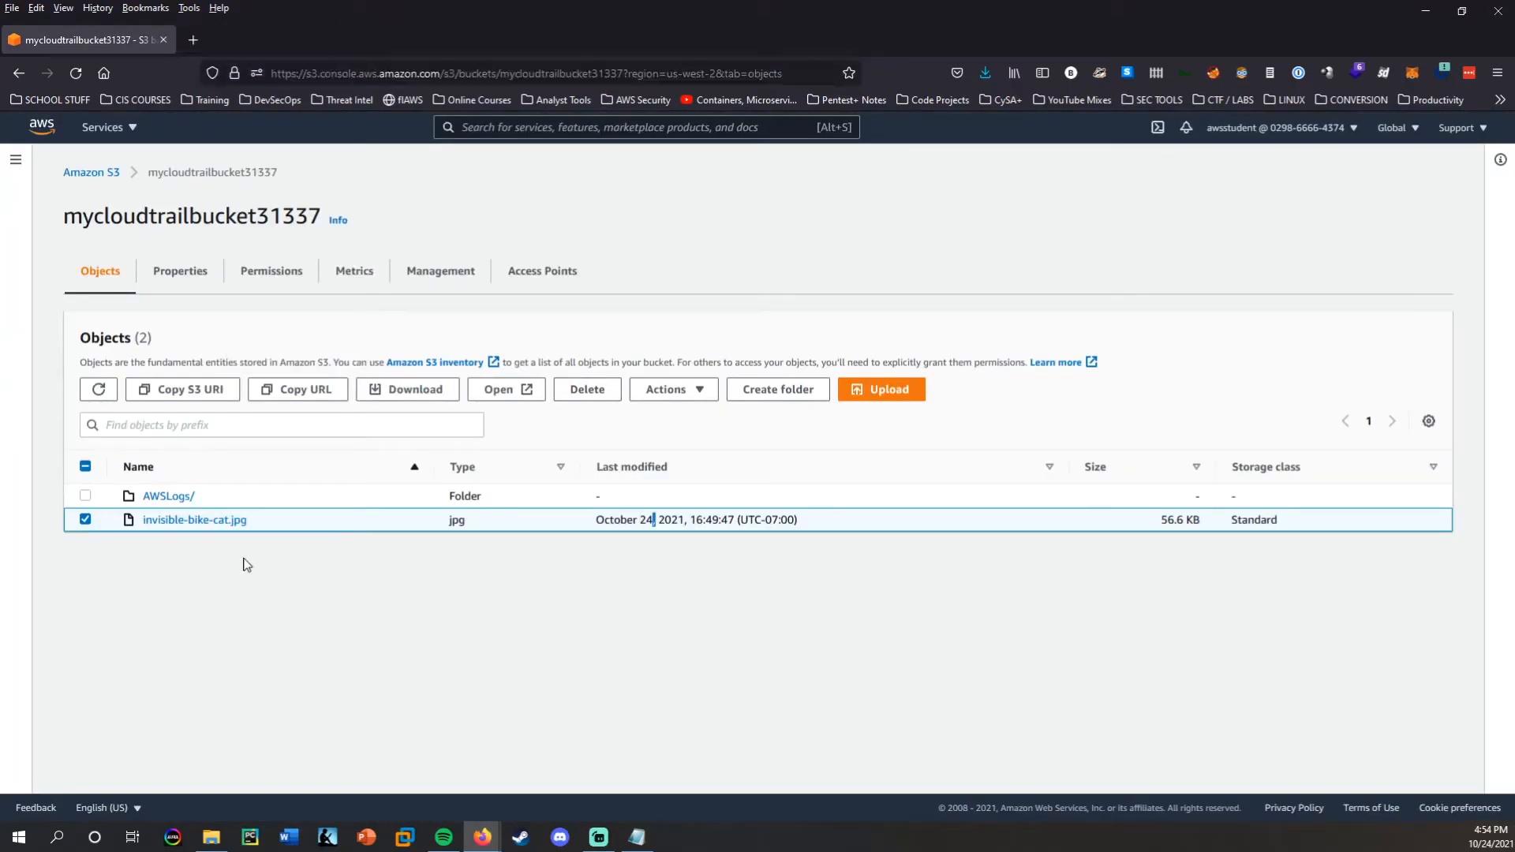
pyautogui.click(85, 519)
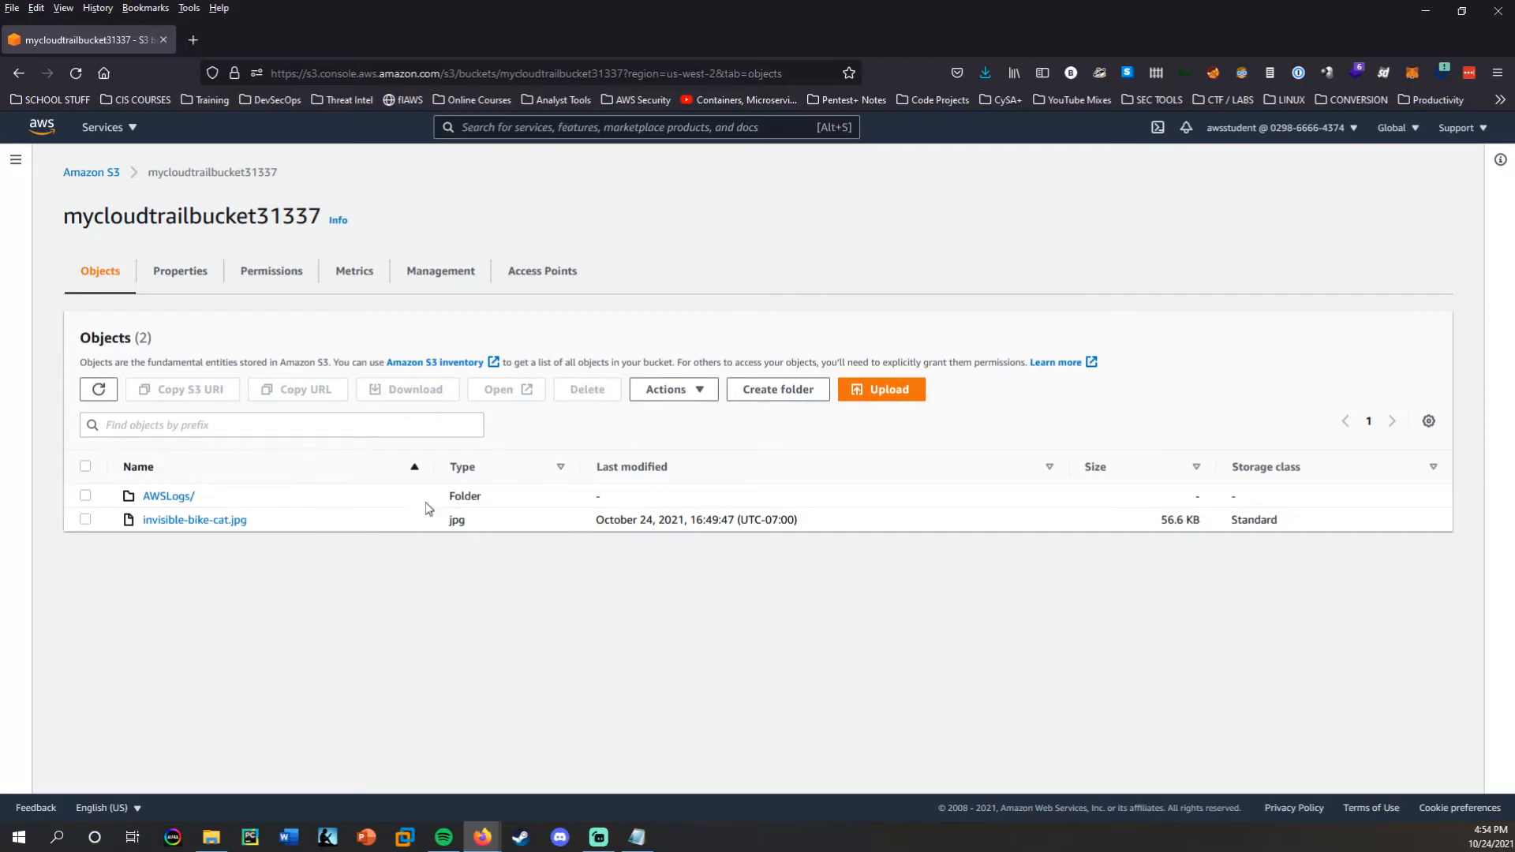
# Browse the bucket's AWSLogs folder through the account-number folder into its CloudTrail folder.
pyautogui.moveTo(63, 217); pyautogui.dragTo(247, 209)
pyautogui.click(161, 715)
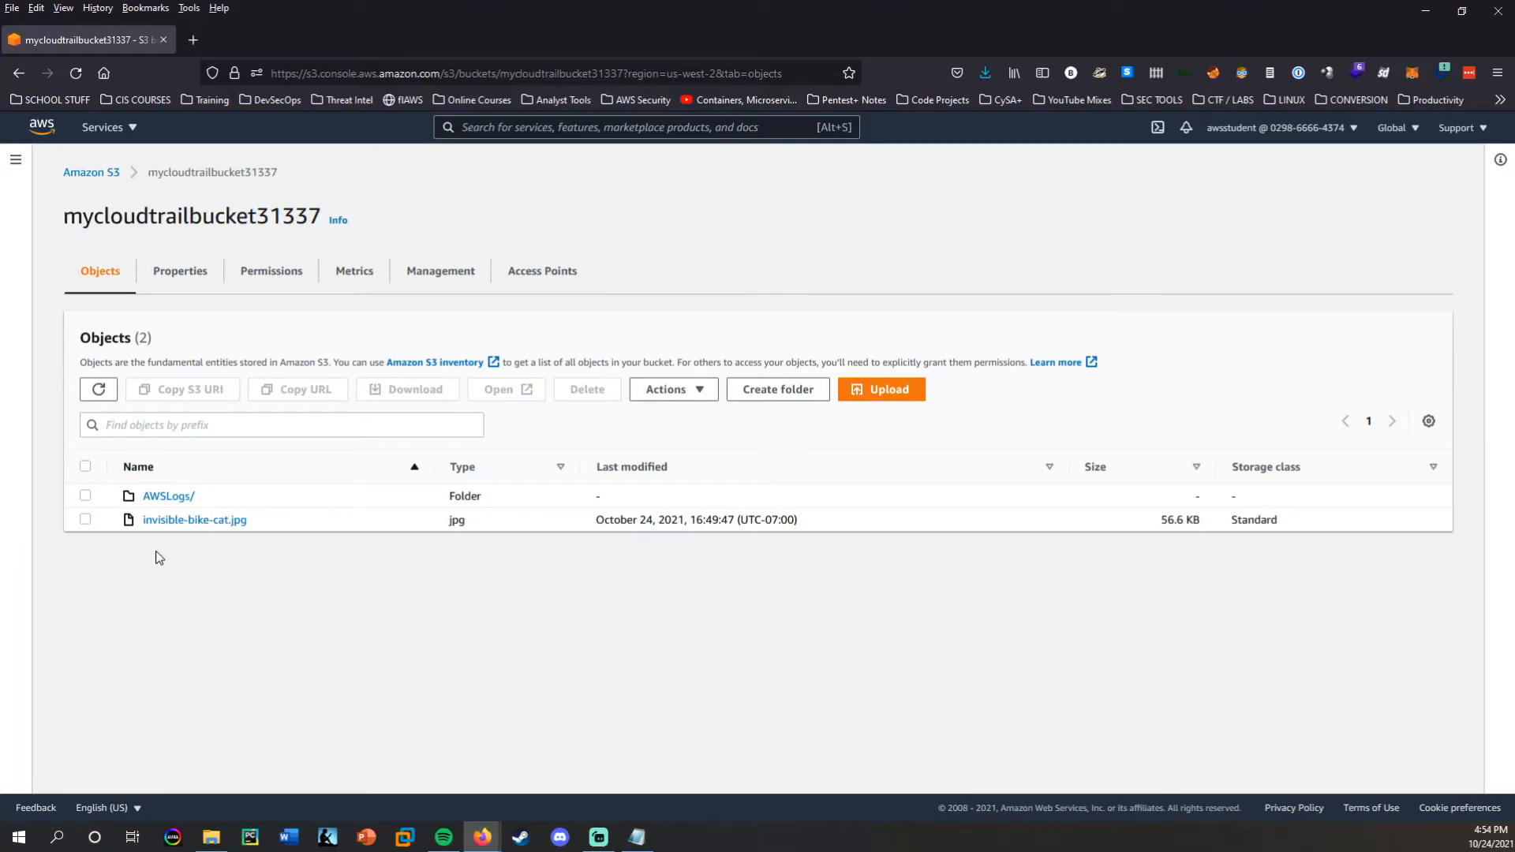
pyautogui.click(173, 503)
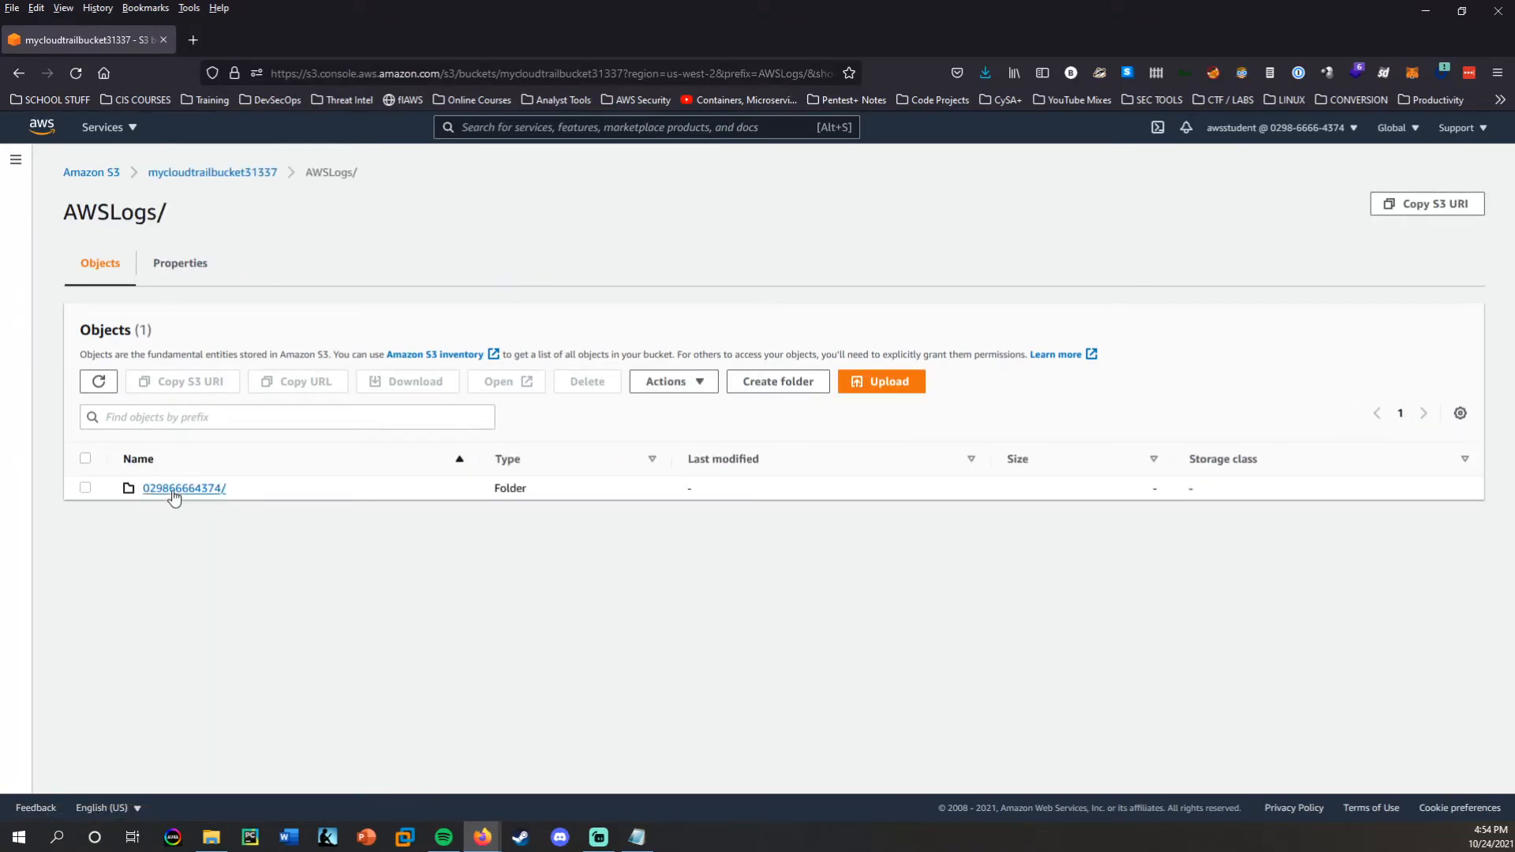
pyautogui.moveTo(233, 494); pyautogui.dragTo(139, 494)
pyautogui.click(291, 528)
pyautogui.click(155, 488)
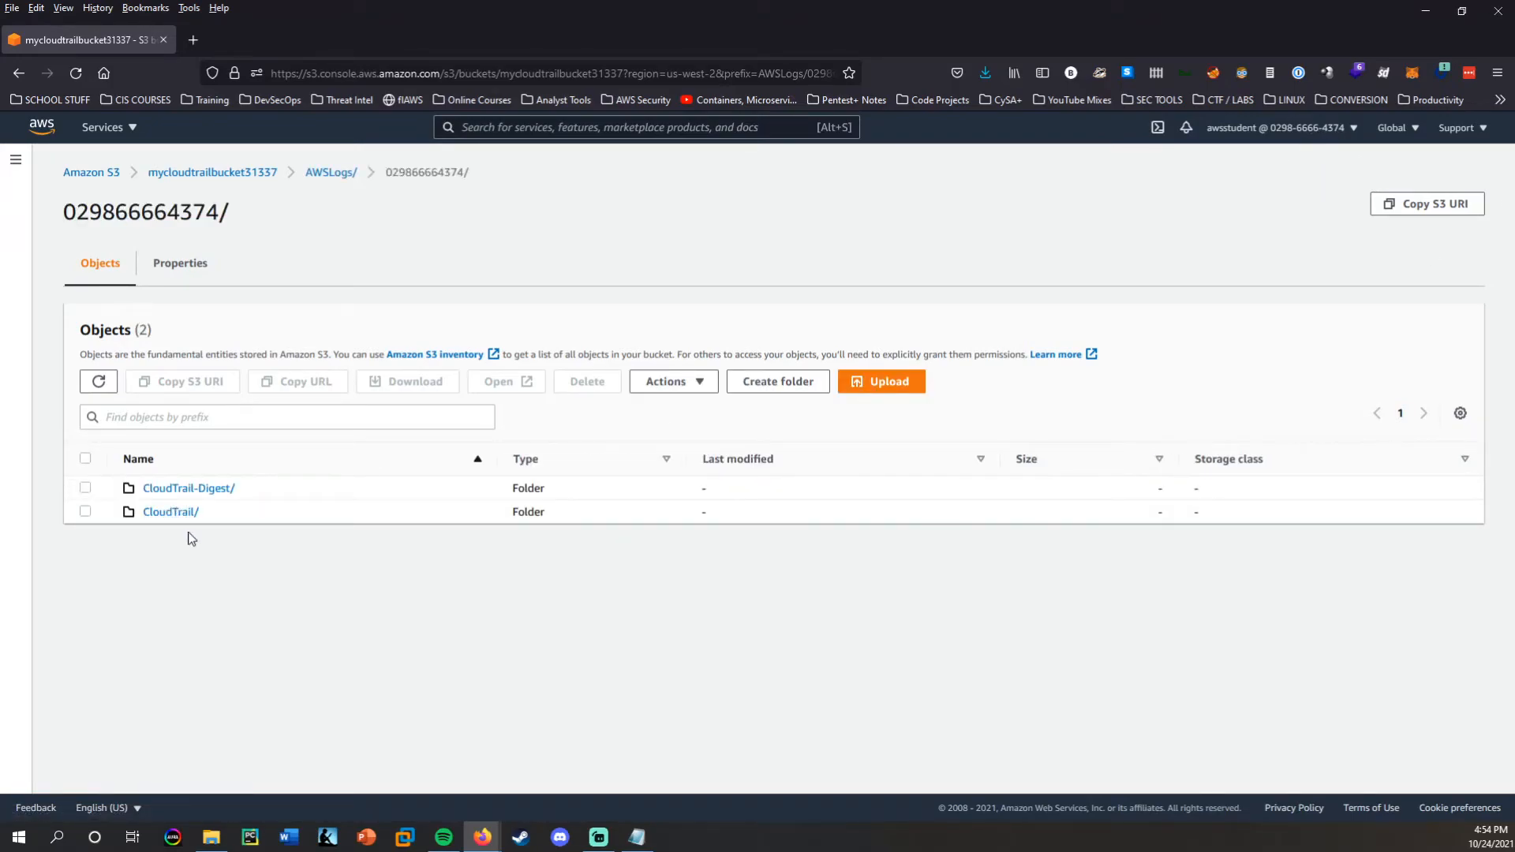
pyautogui.click(187, 514)
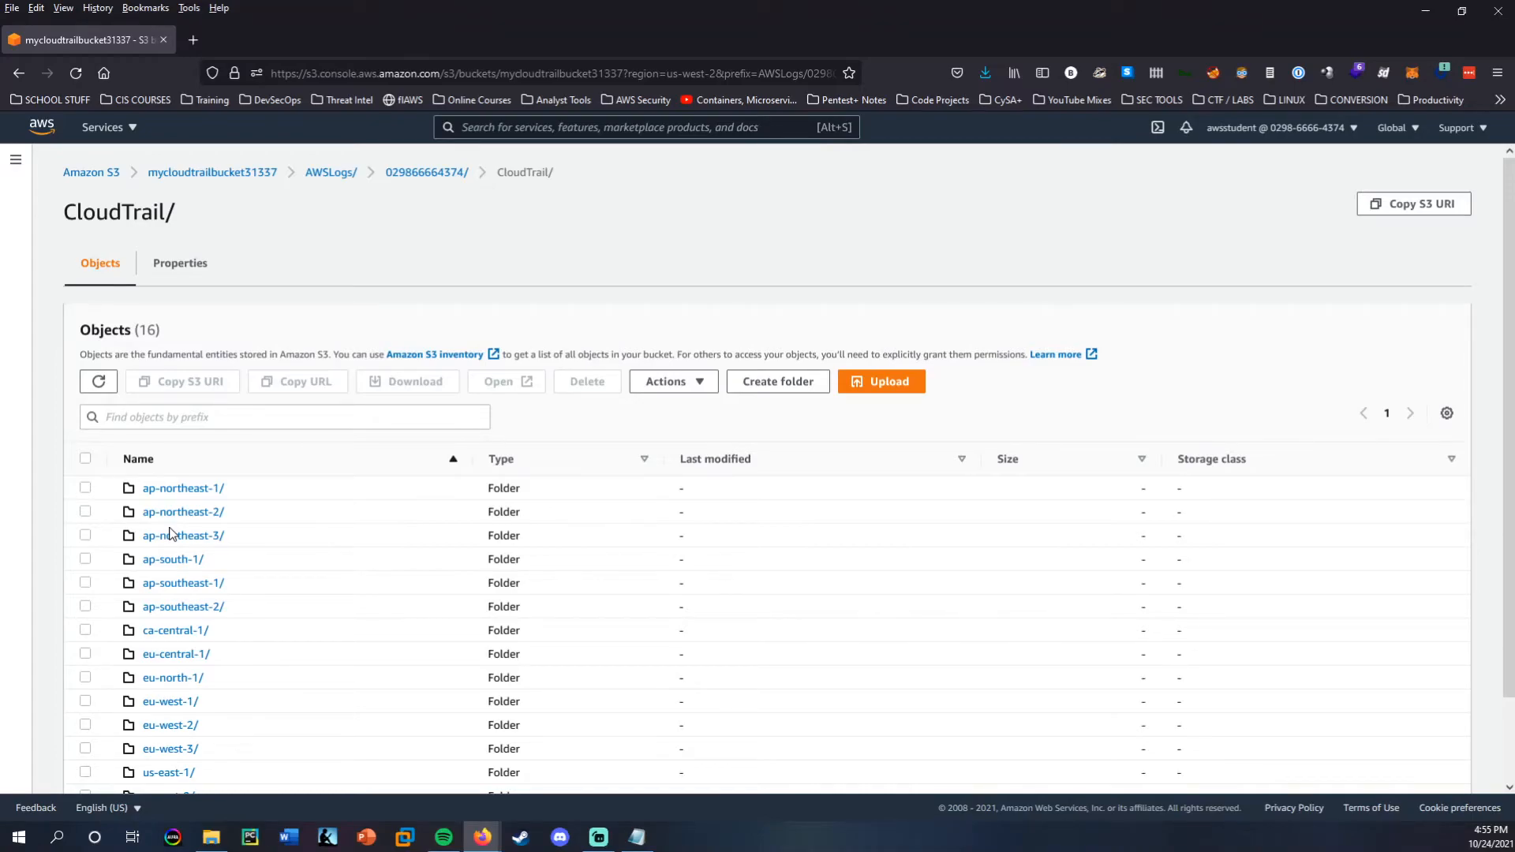
# Review the region folders inside CloudTrail and check the region list available in the S3 console.
pyautogui.scroll(-2, 170, 533)
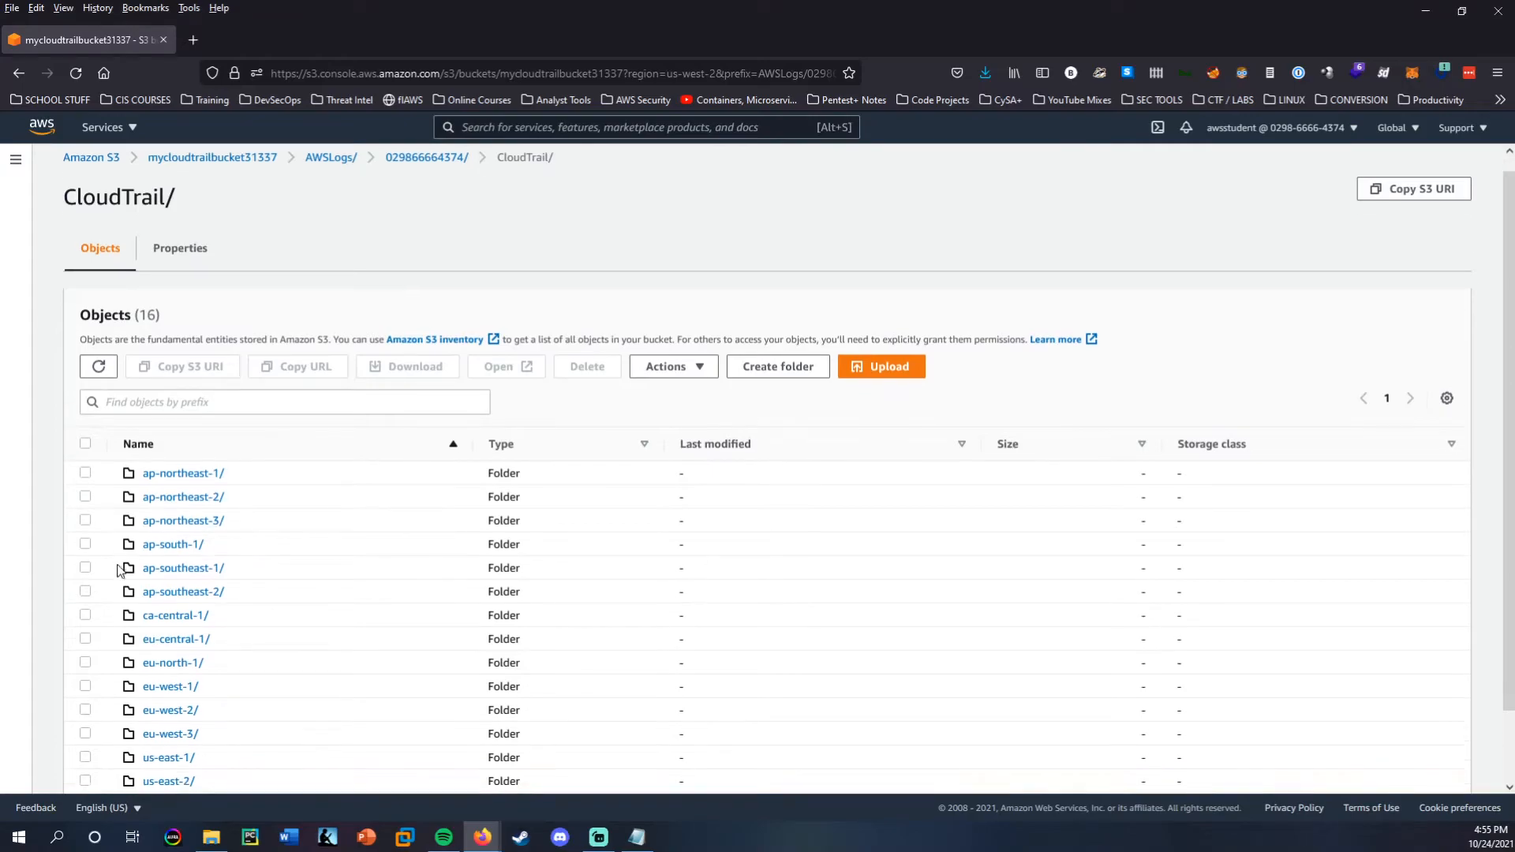
pyautogui.click(1404, 132)
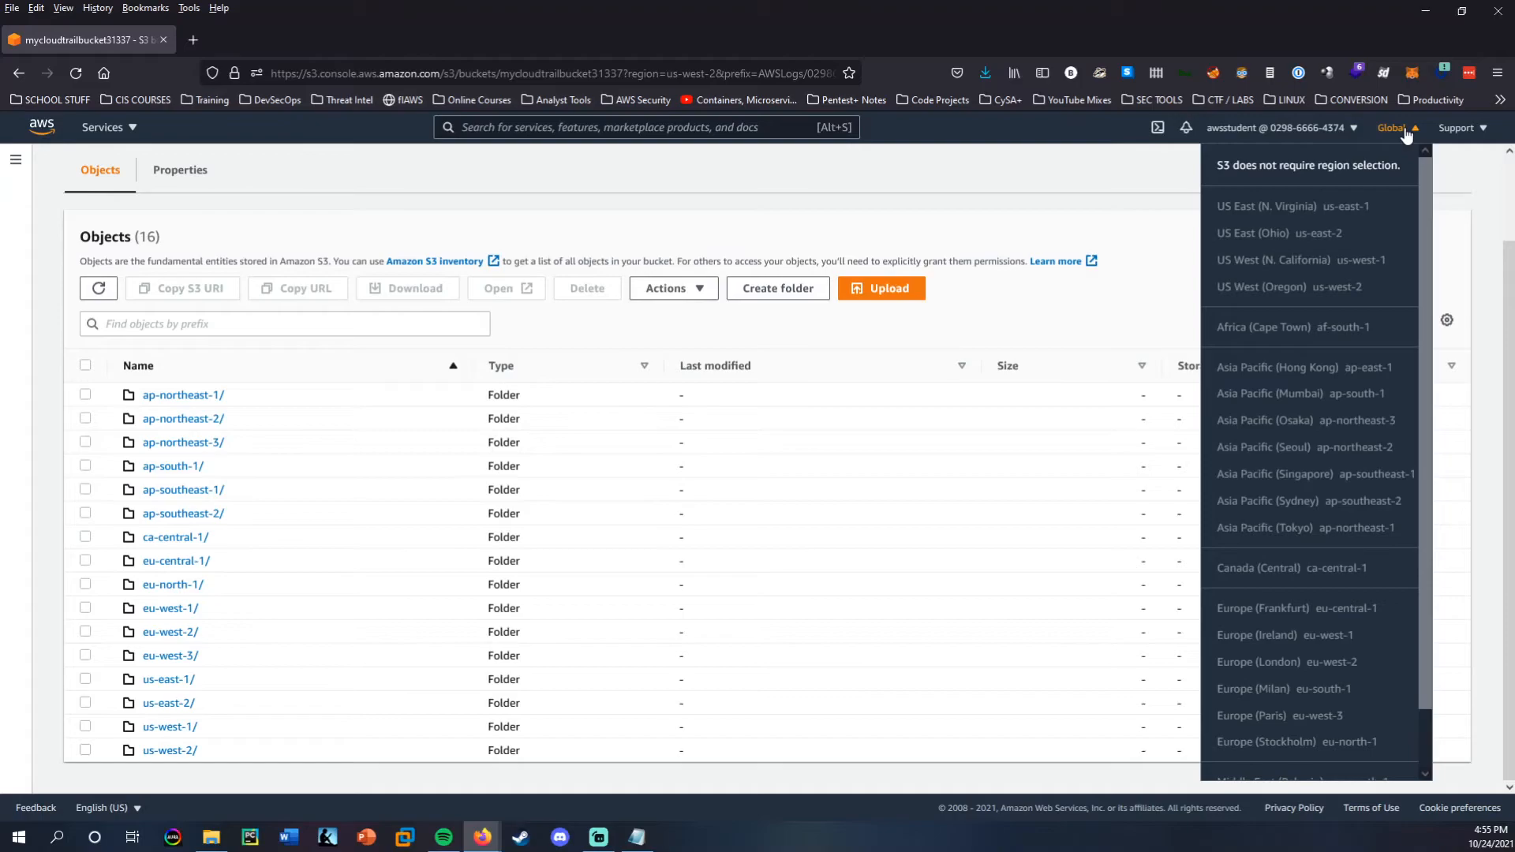
pyautogui.click(1403, 131)
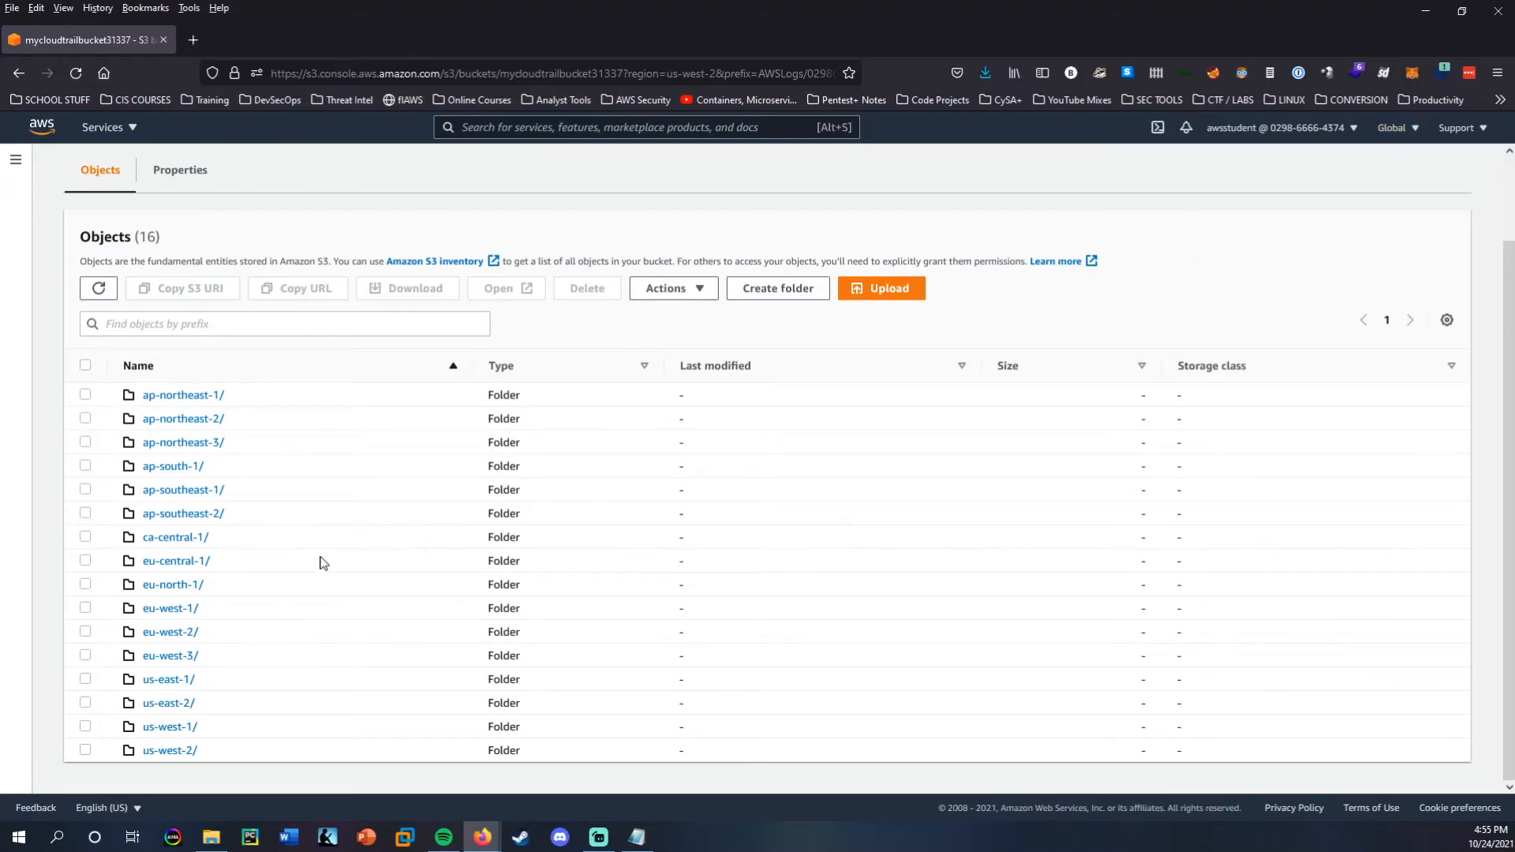
pyautogui.scroll(2, 306, 576)
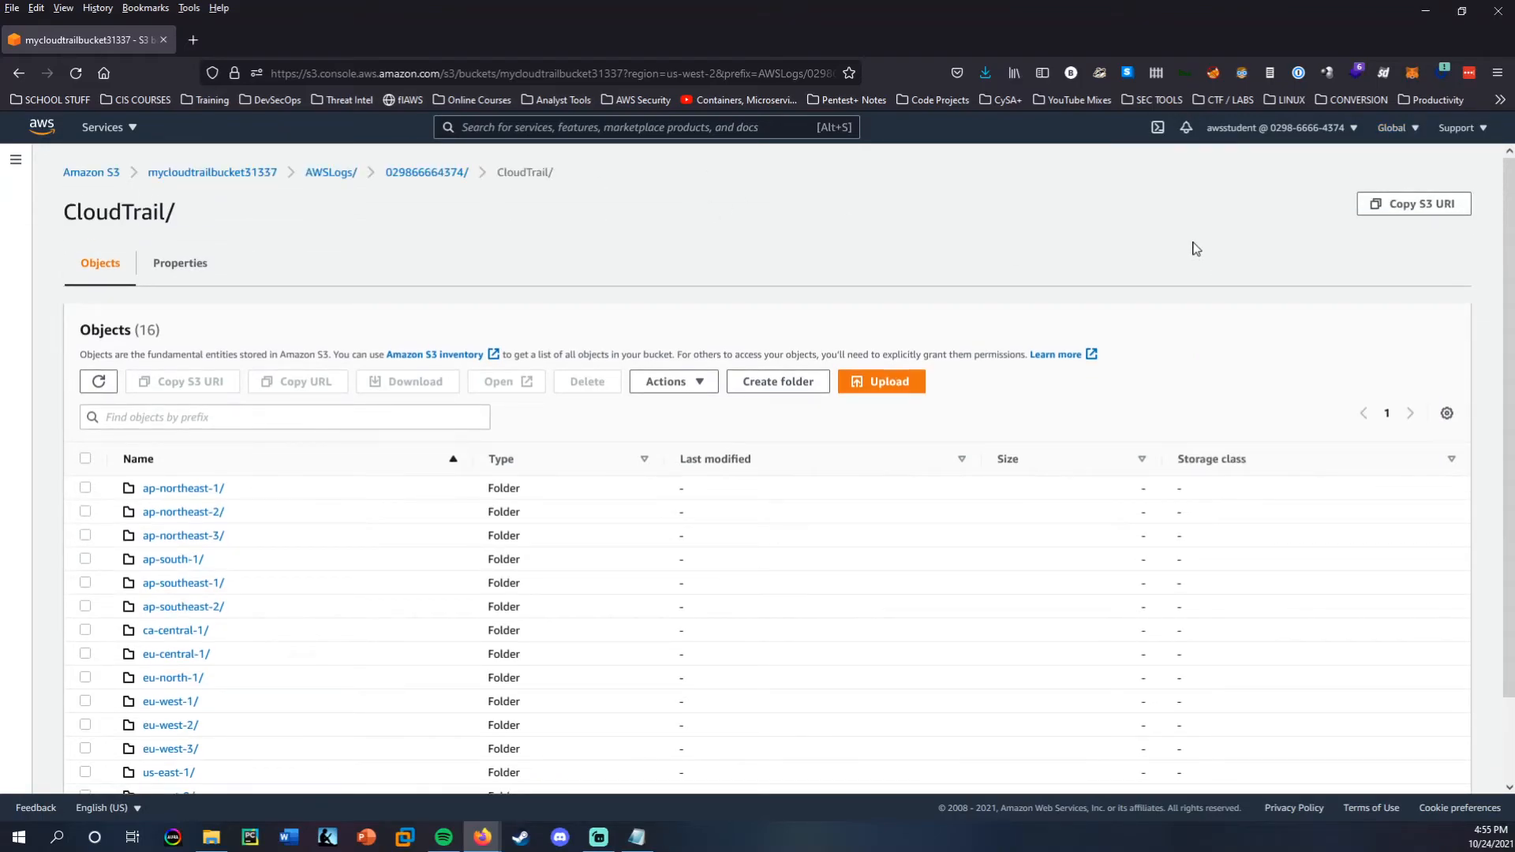
# Open the AWS Management Console home in a new browser tab and check which region is currently selected.
pyautogui.middleClick(44, 132)
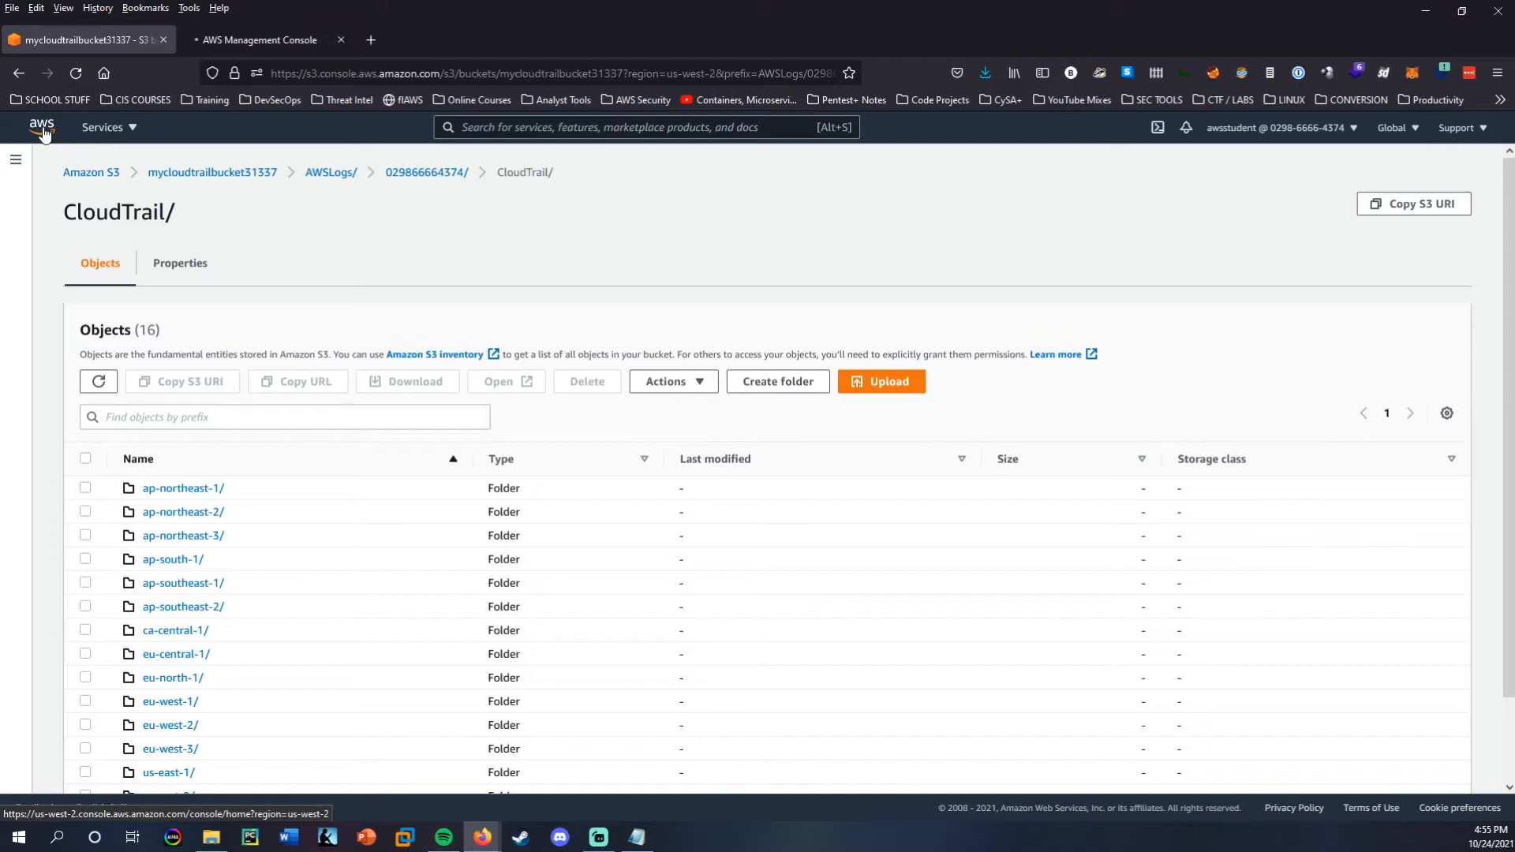
pyautogui.click(277, 39)
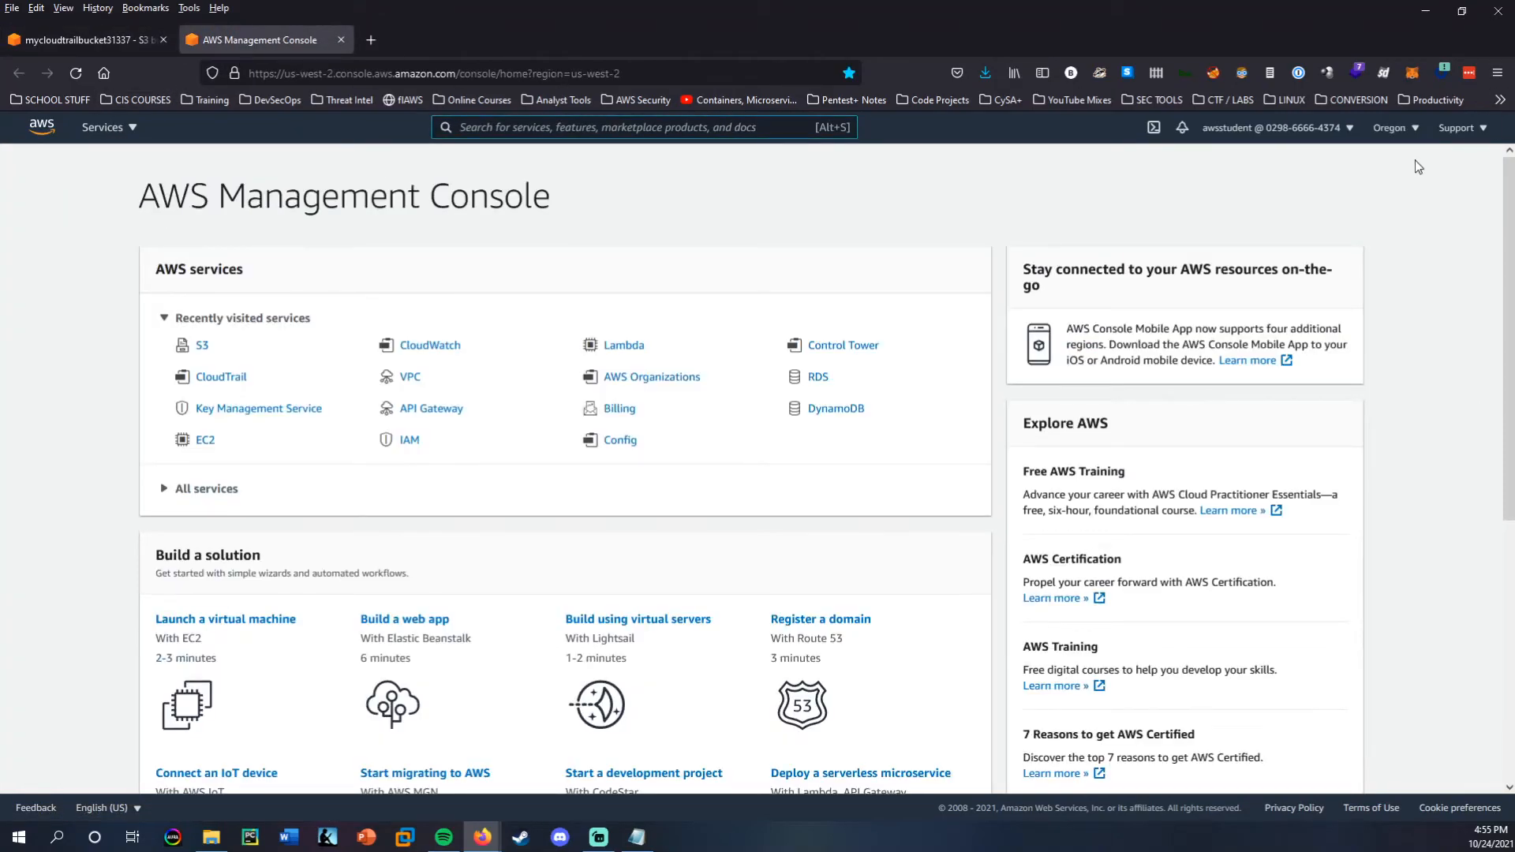
pyautogui.click(1411, 131)
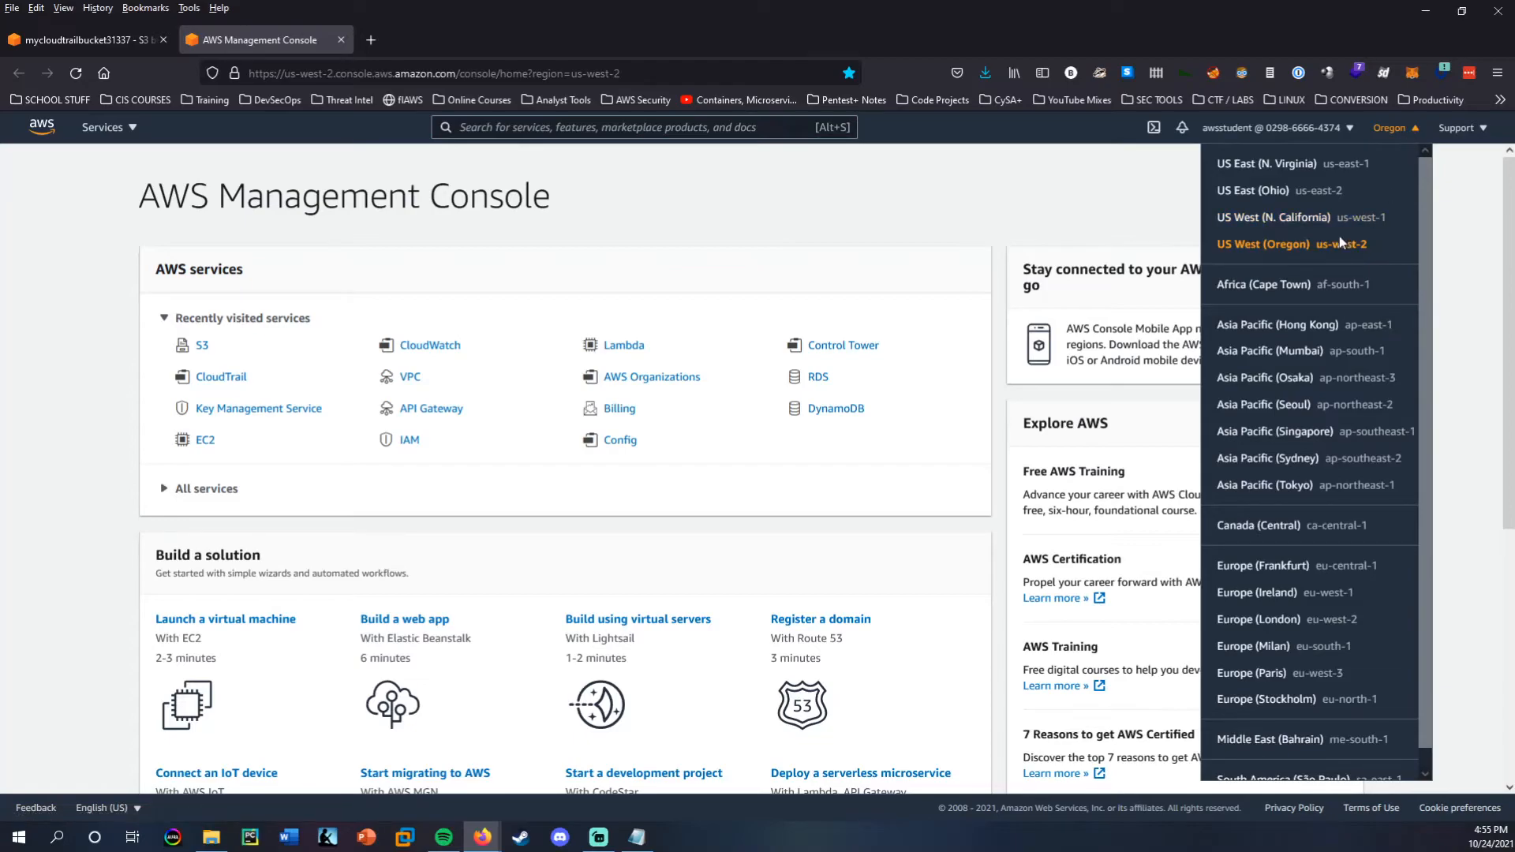
pyautogui.click(1380, 146)
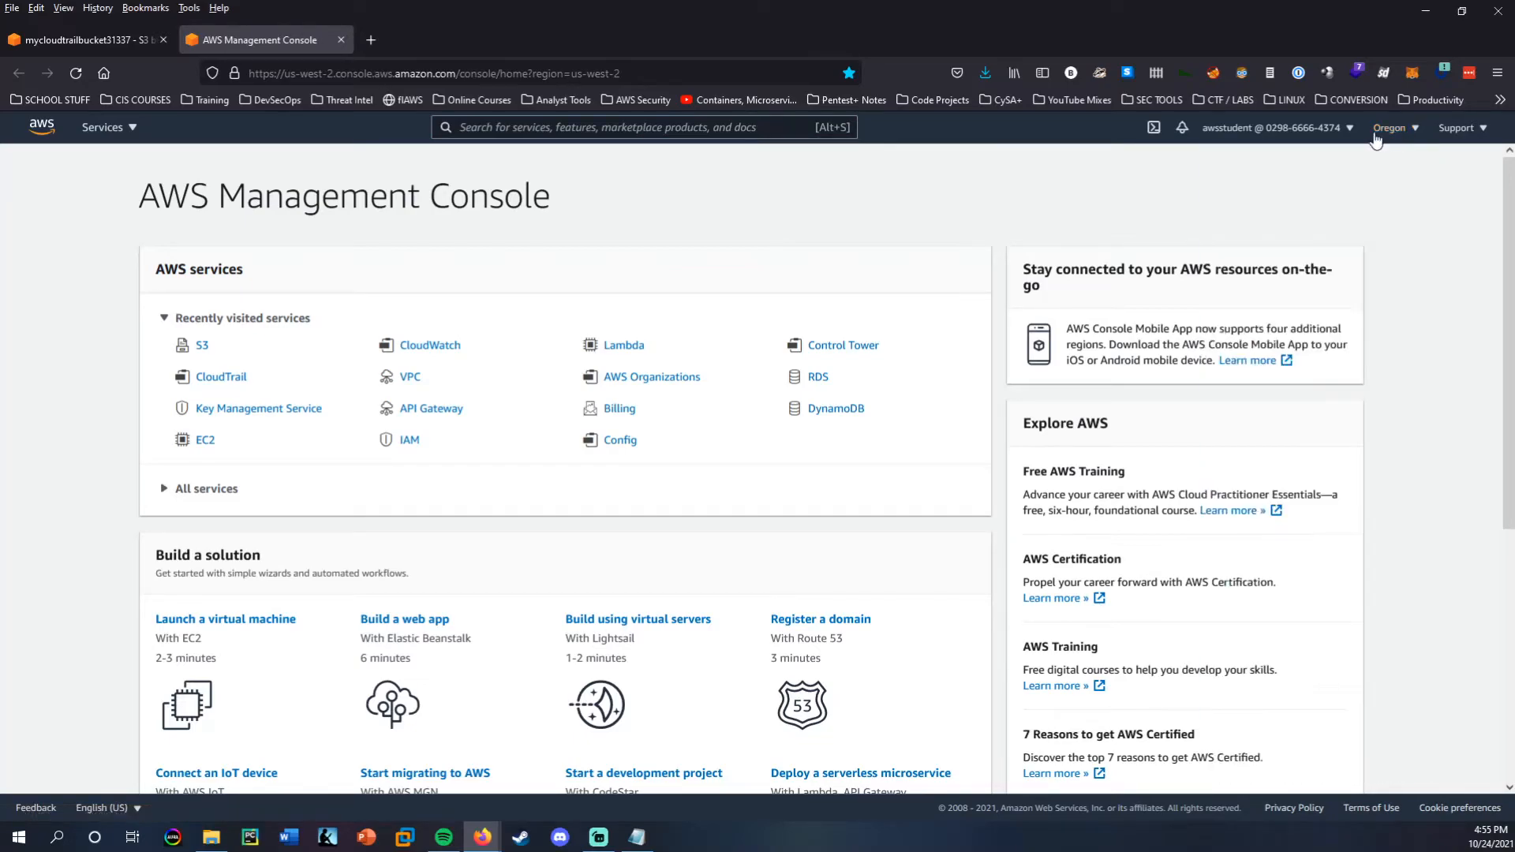
# Return to the S3 bucket's CloudTrail folder and browse through us-west-2, 2021 and 10 into the 24 folder.
pyautogui.click(97, 38)
pyautogui.scroll(-2, 241, 559)
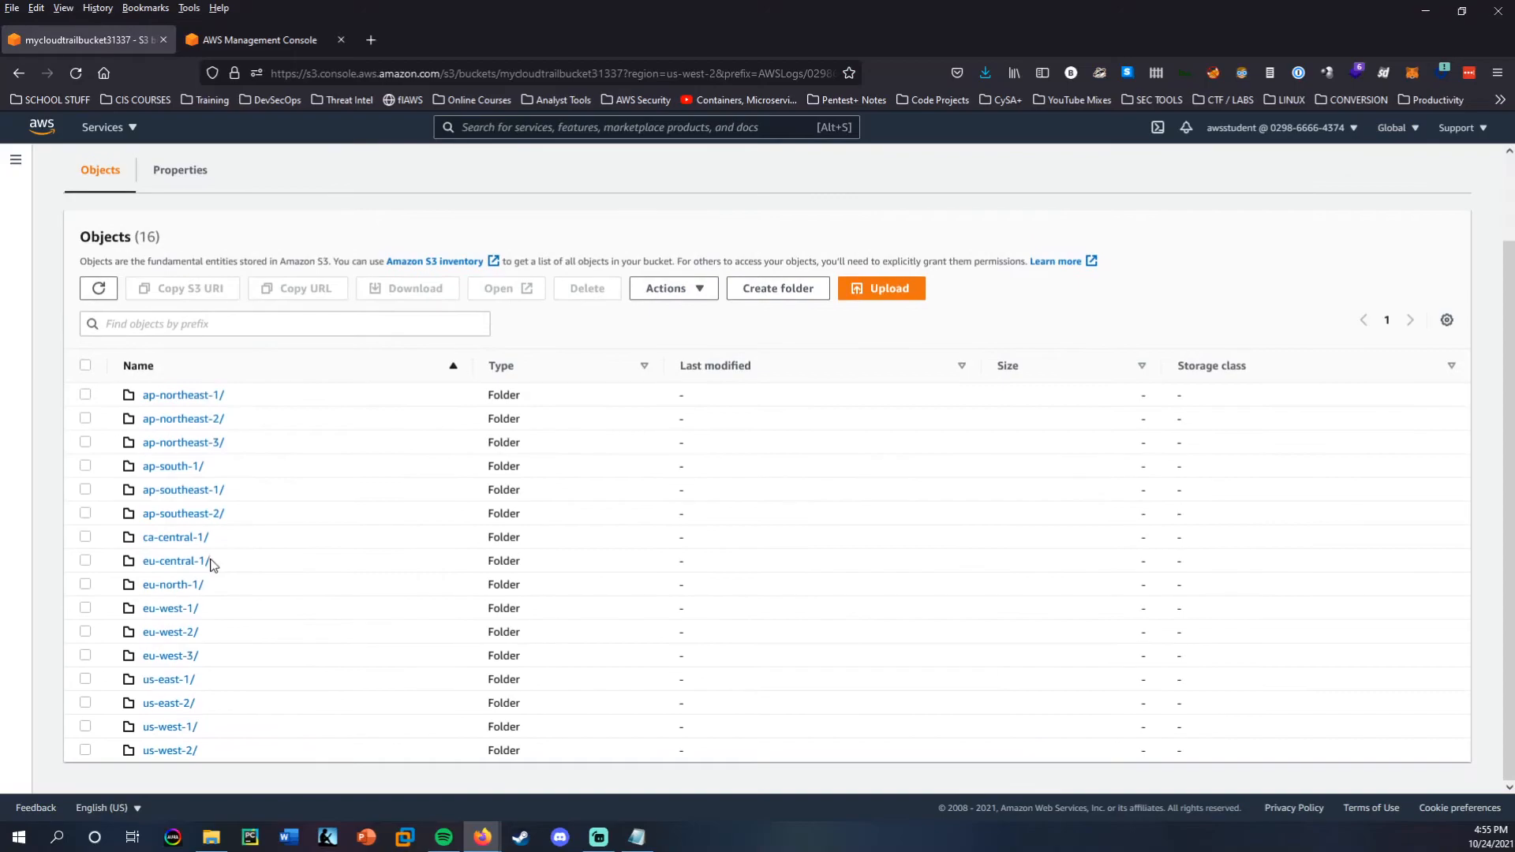
pyautogui.click(170, 751)
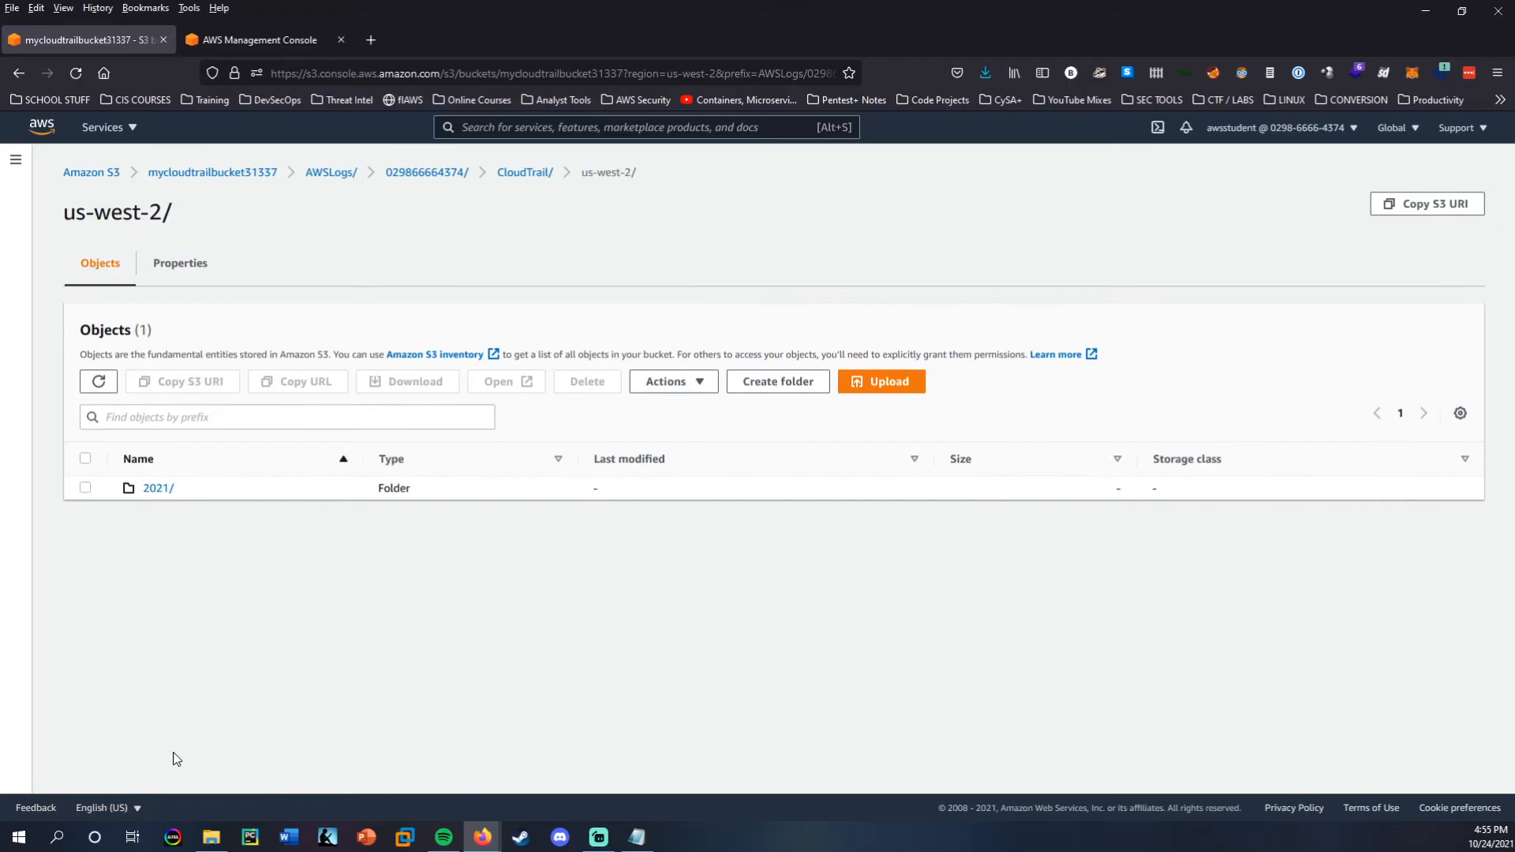
pyautogui.click(161, 489)
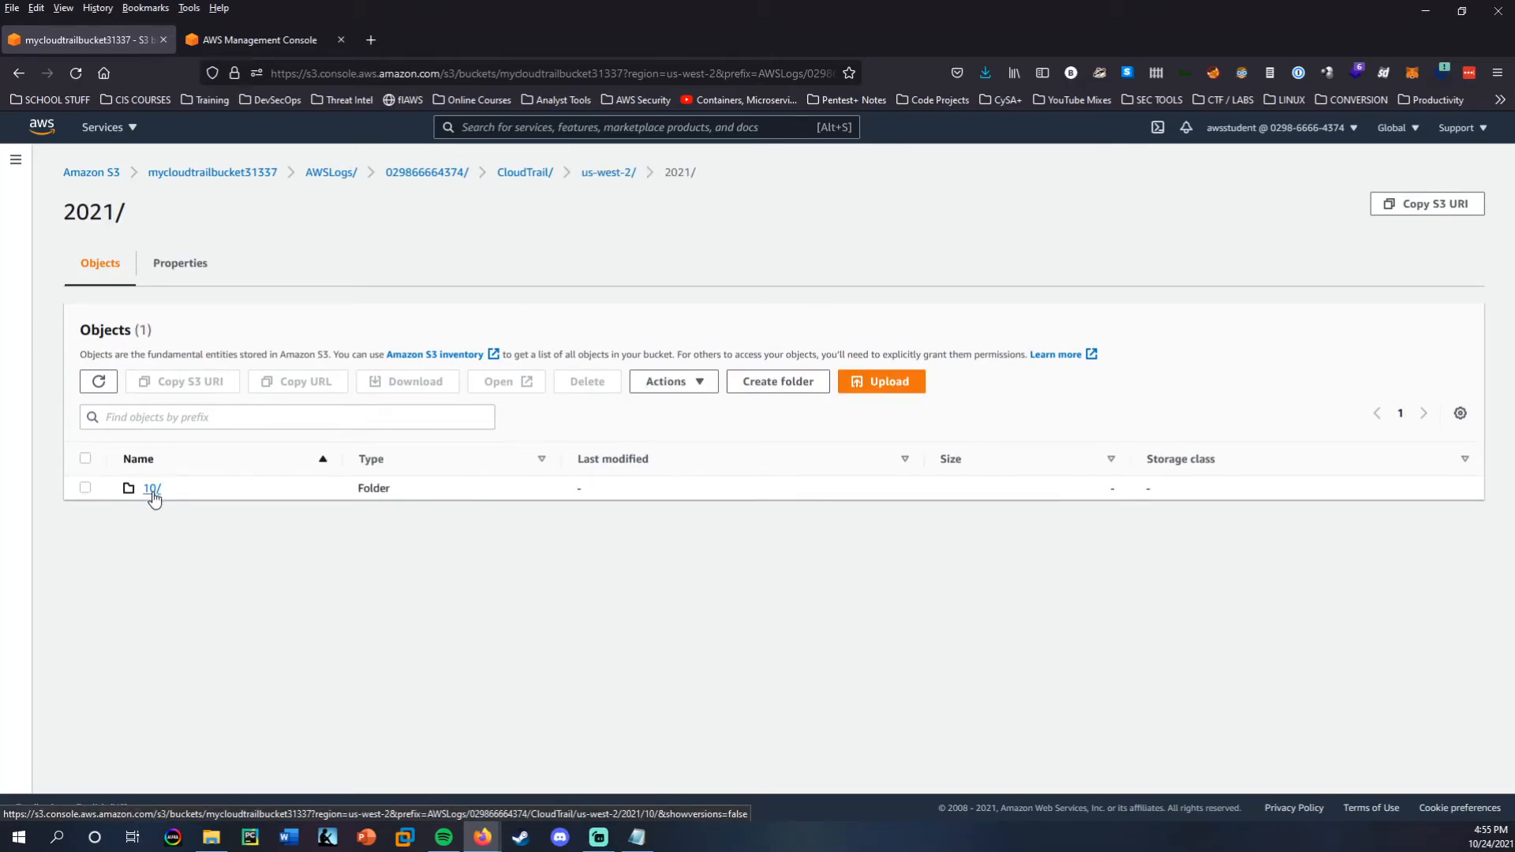
pyautogui.click(152, 489)
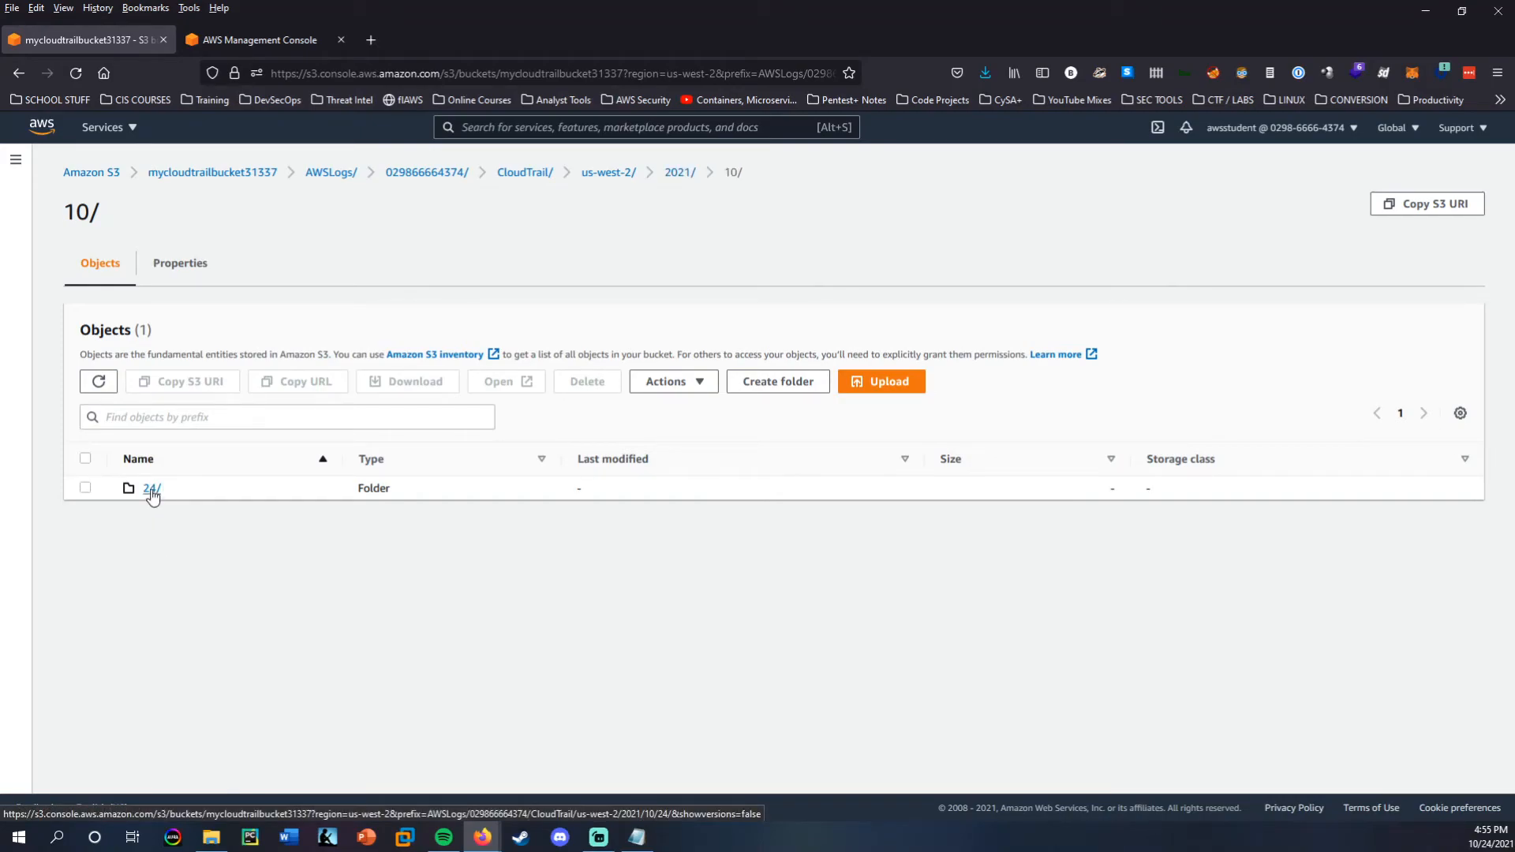
pyautogui.click(151, 489)
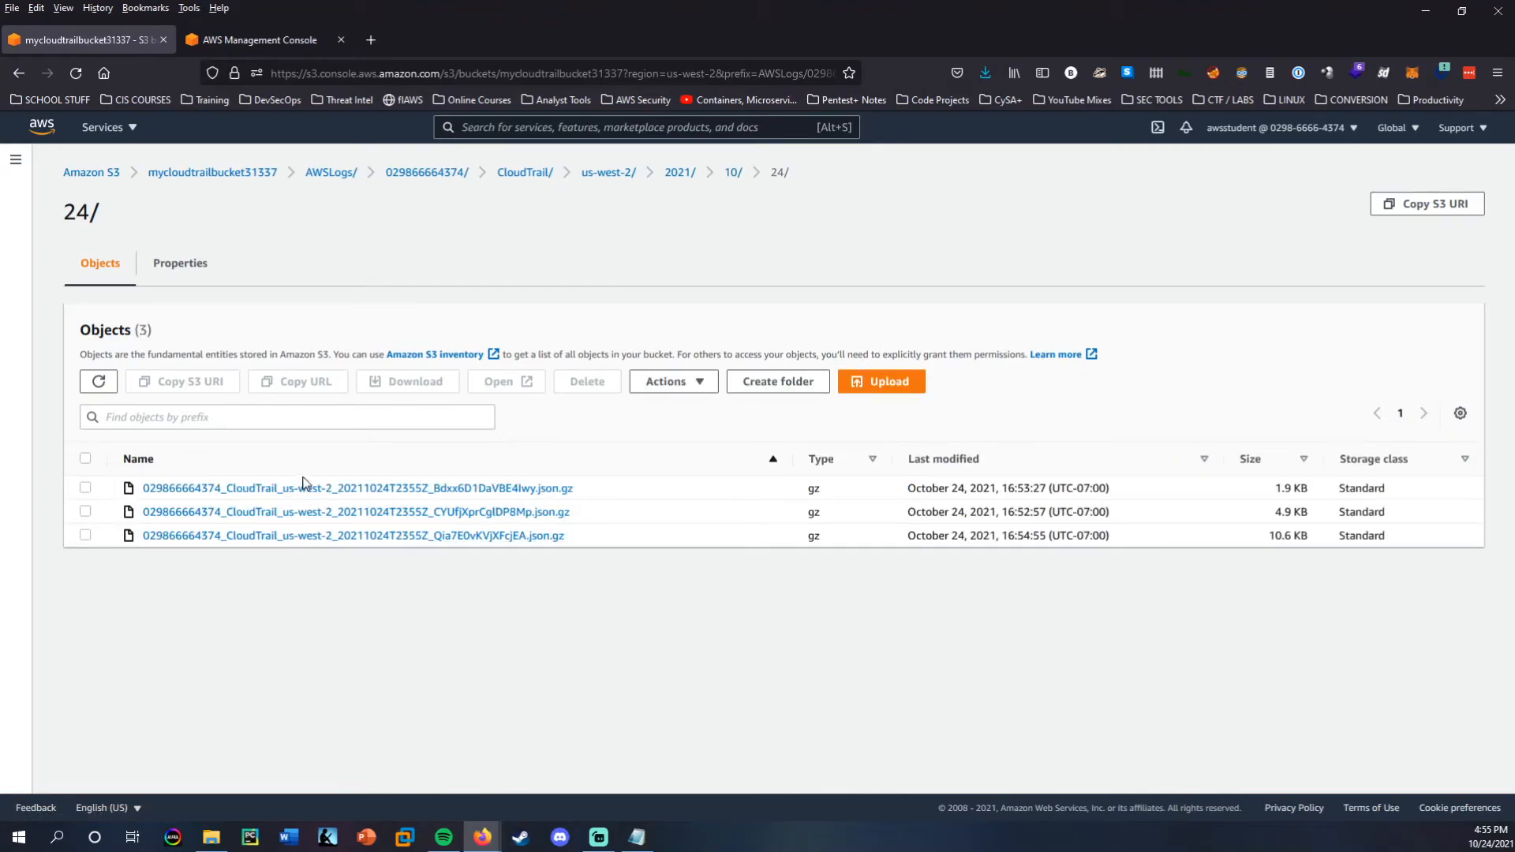
# Compare the sizes and last-modified times of the day's log files with the upload time noted in Notepad.
pyautogui.moveTo(1248, 467); pyautogui.dragTo(1308, 554)
pyautogui.click(1308, 563)
pyautogui.moveTo(904, 519); pyautogui.dragTo(1132, 513)
pyautogui.click(1019, 586)
pyautogui.click(637, 838)
pyautogui.moveTo(714, 310); pyautogui.dragTo(669, 386)
pyautogui.moveTo(600, 512); pyautogui.dragTo(719, 517)
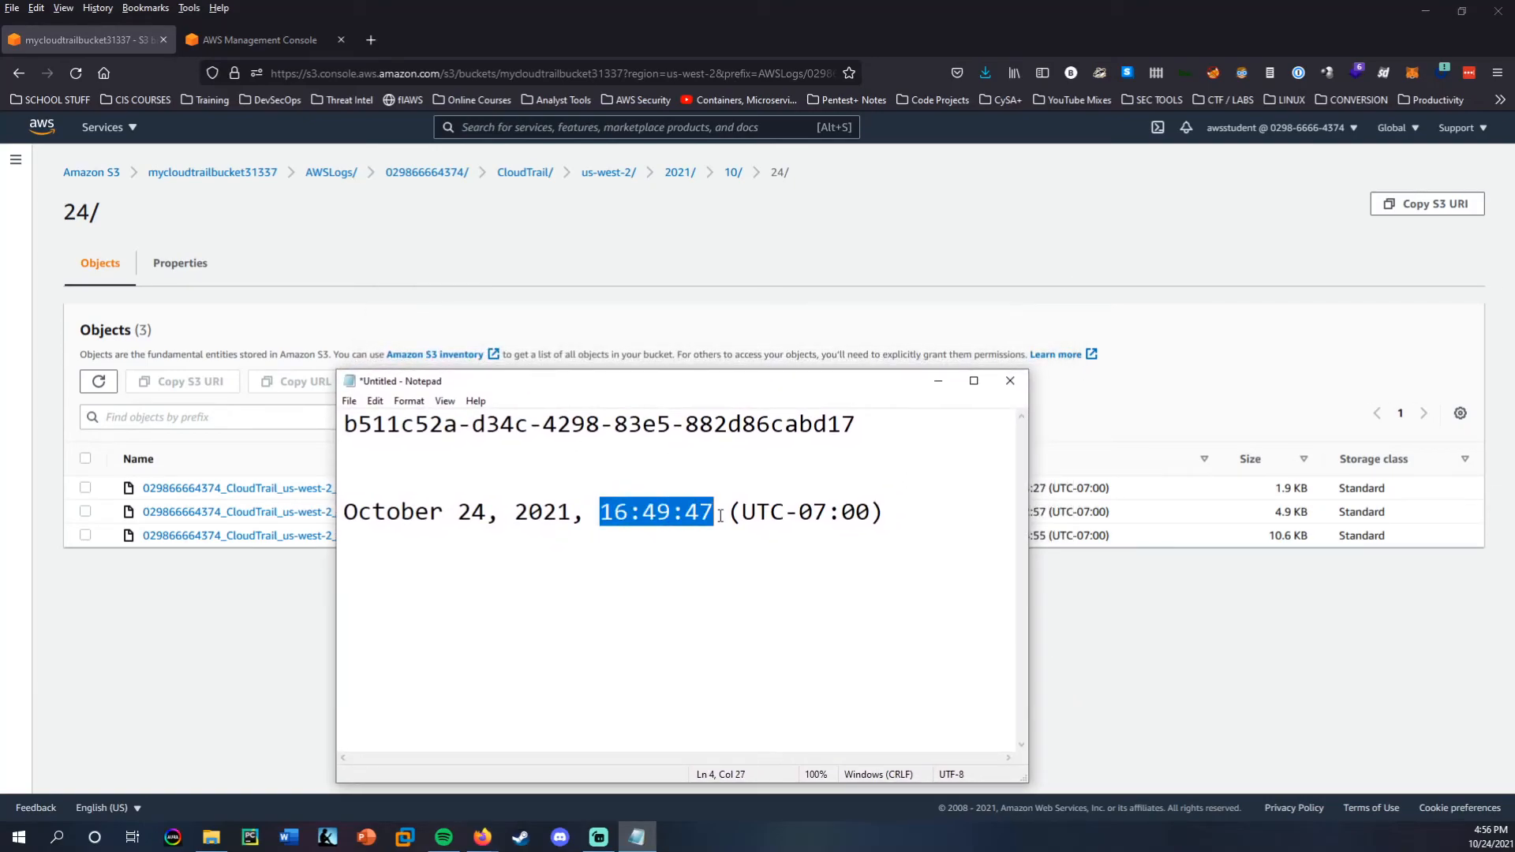
pyautogui.click(709, 513)
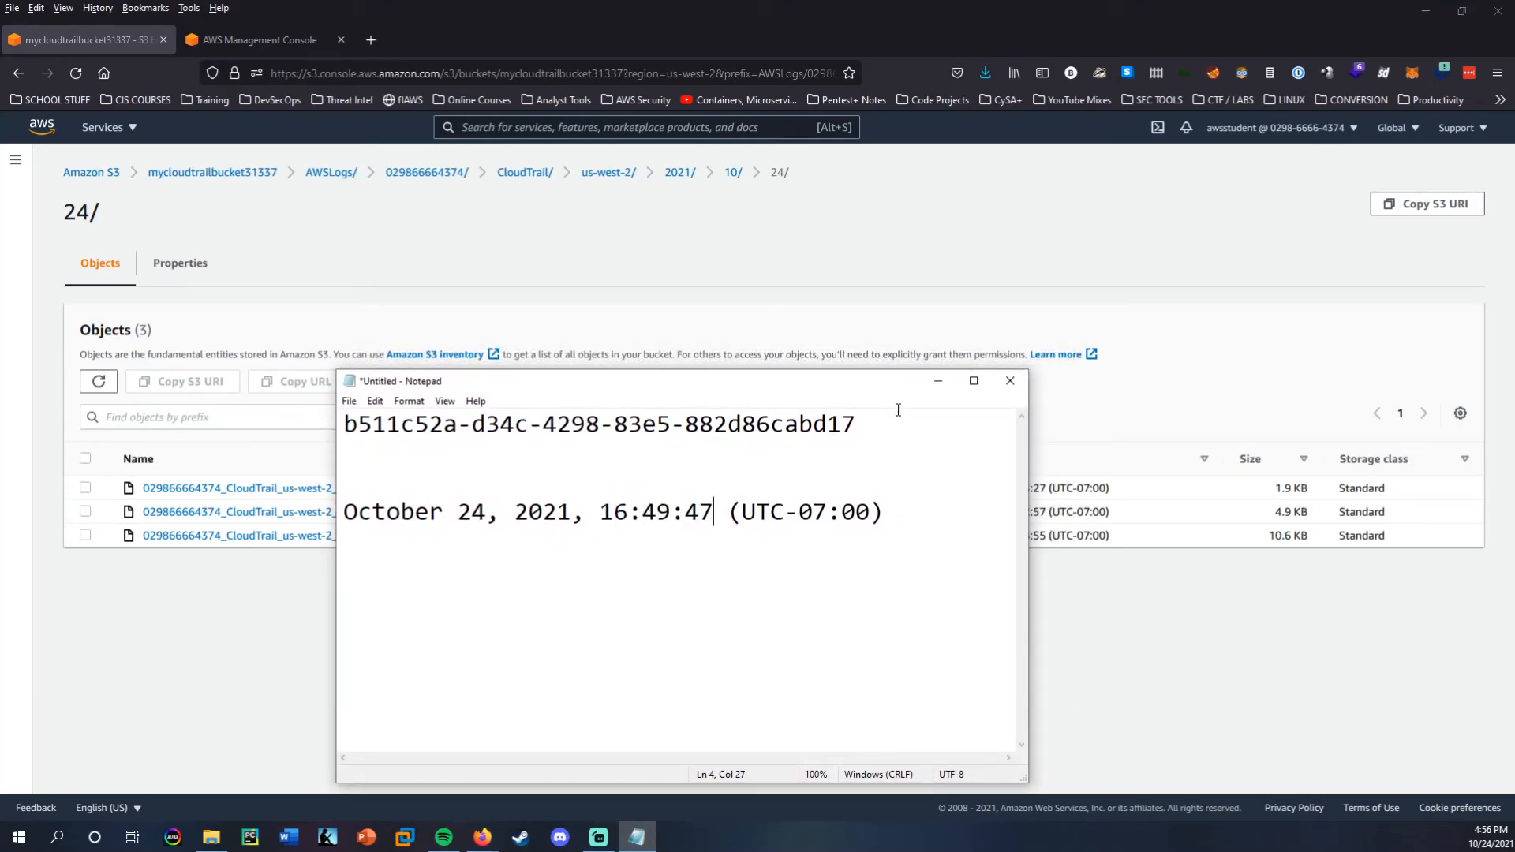
pyautogui.click(938, 380)
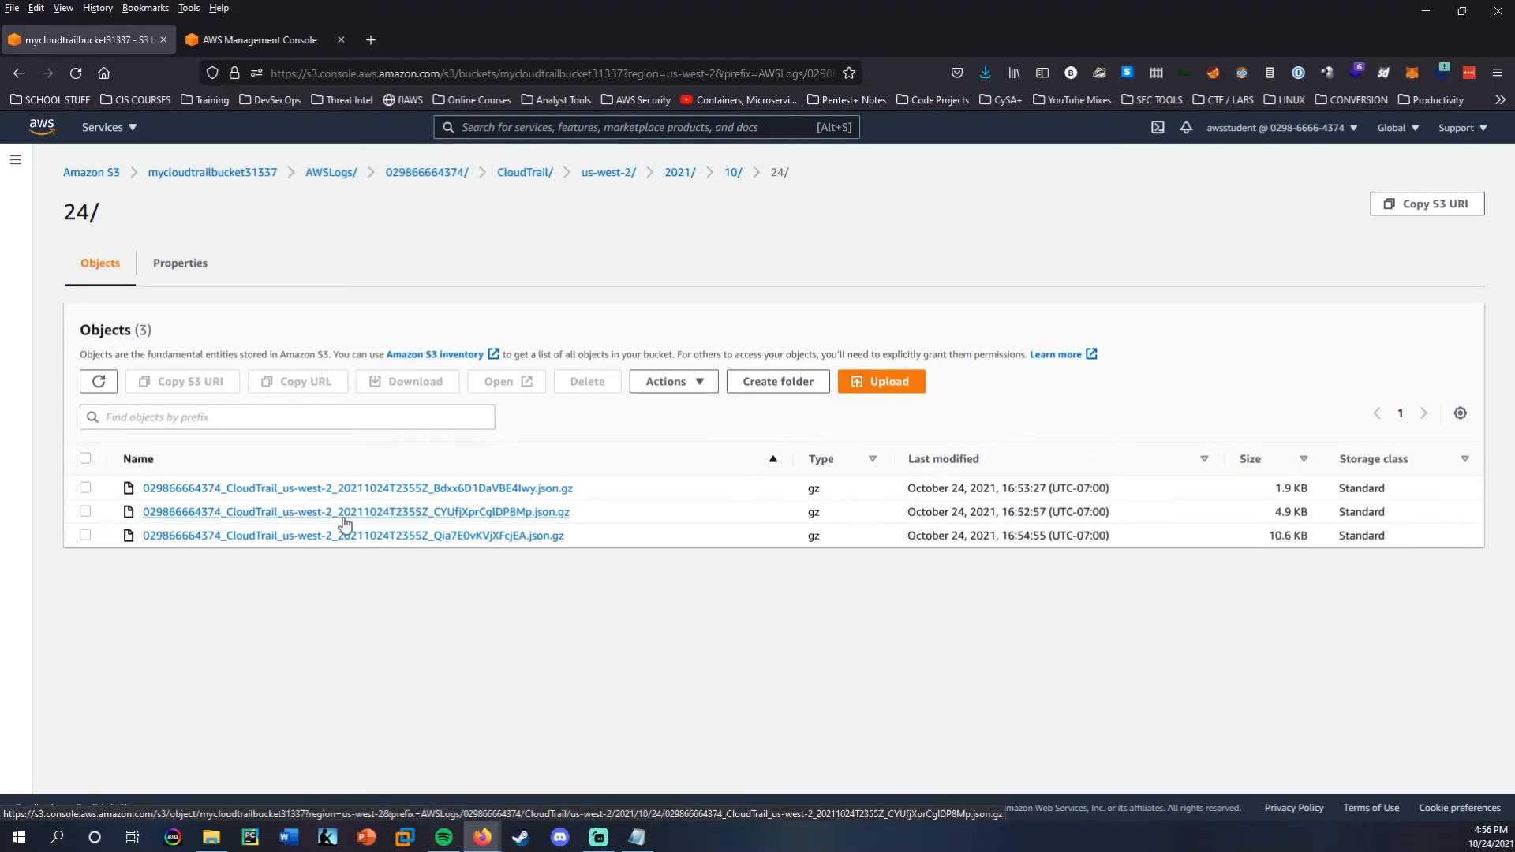
# Open the log file ending in Bdxx6D1DaVBE4Iwy.json.gz and search it for the KMS key ID saved in Notepad.
pyautogui.click(355, 488)
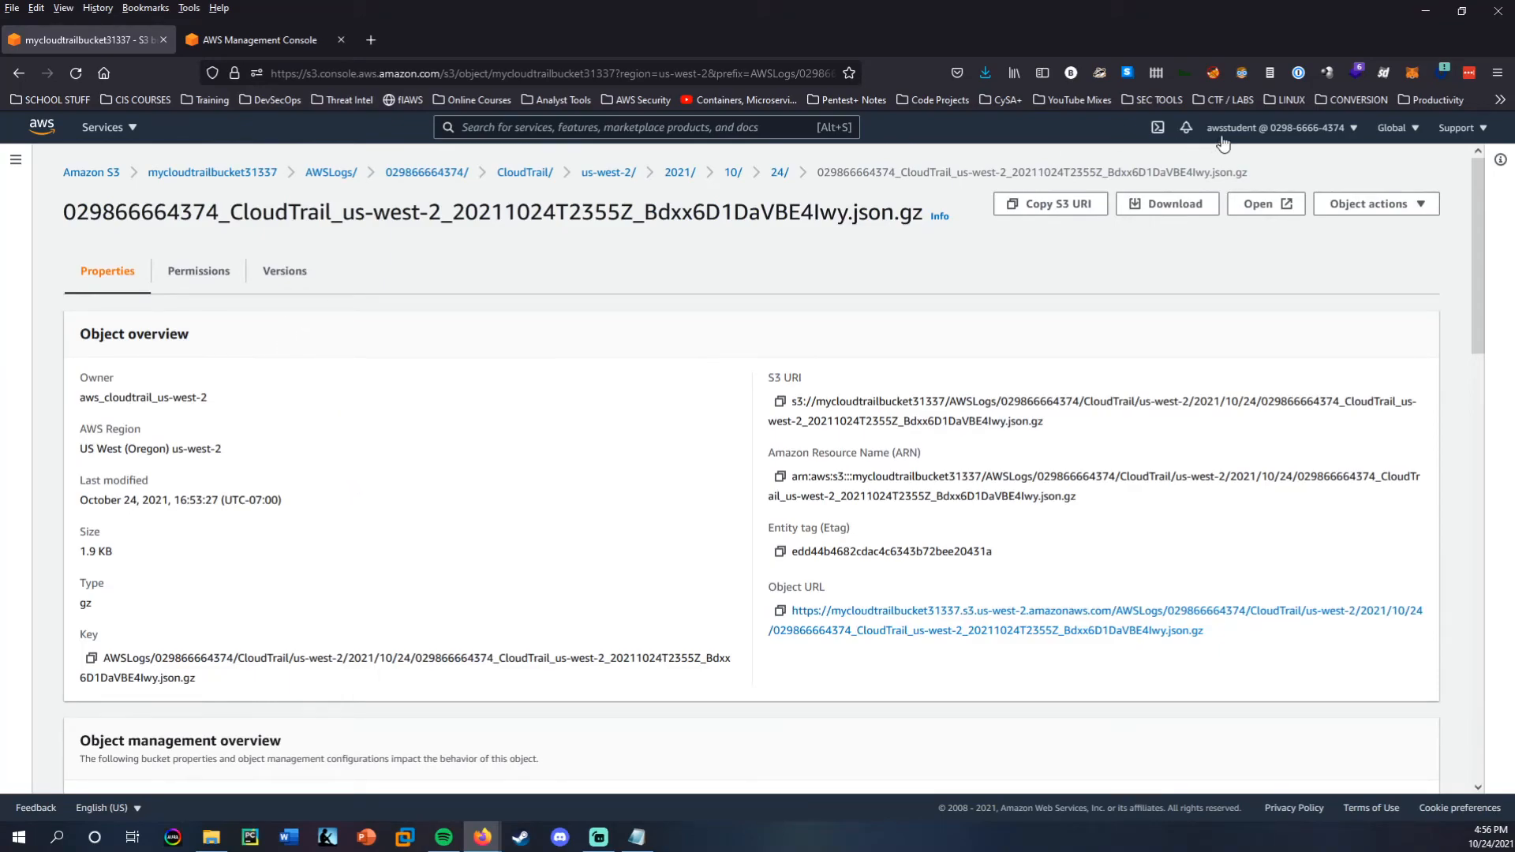
pyautogui.click(1260, 206)
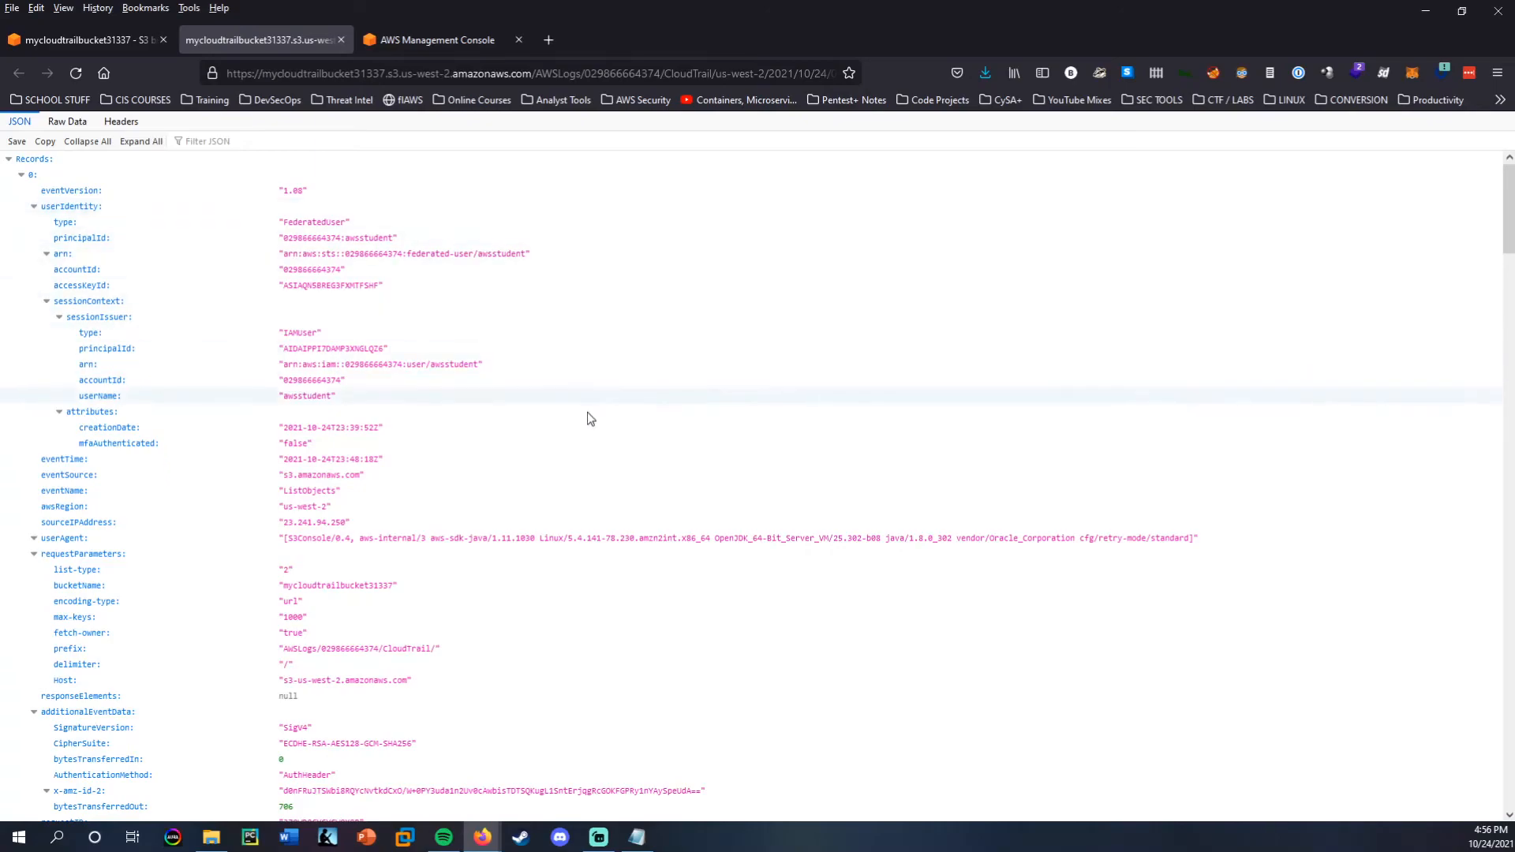
pyautogui.click(635, 837)
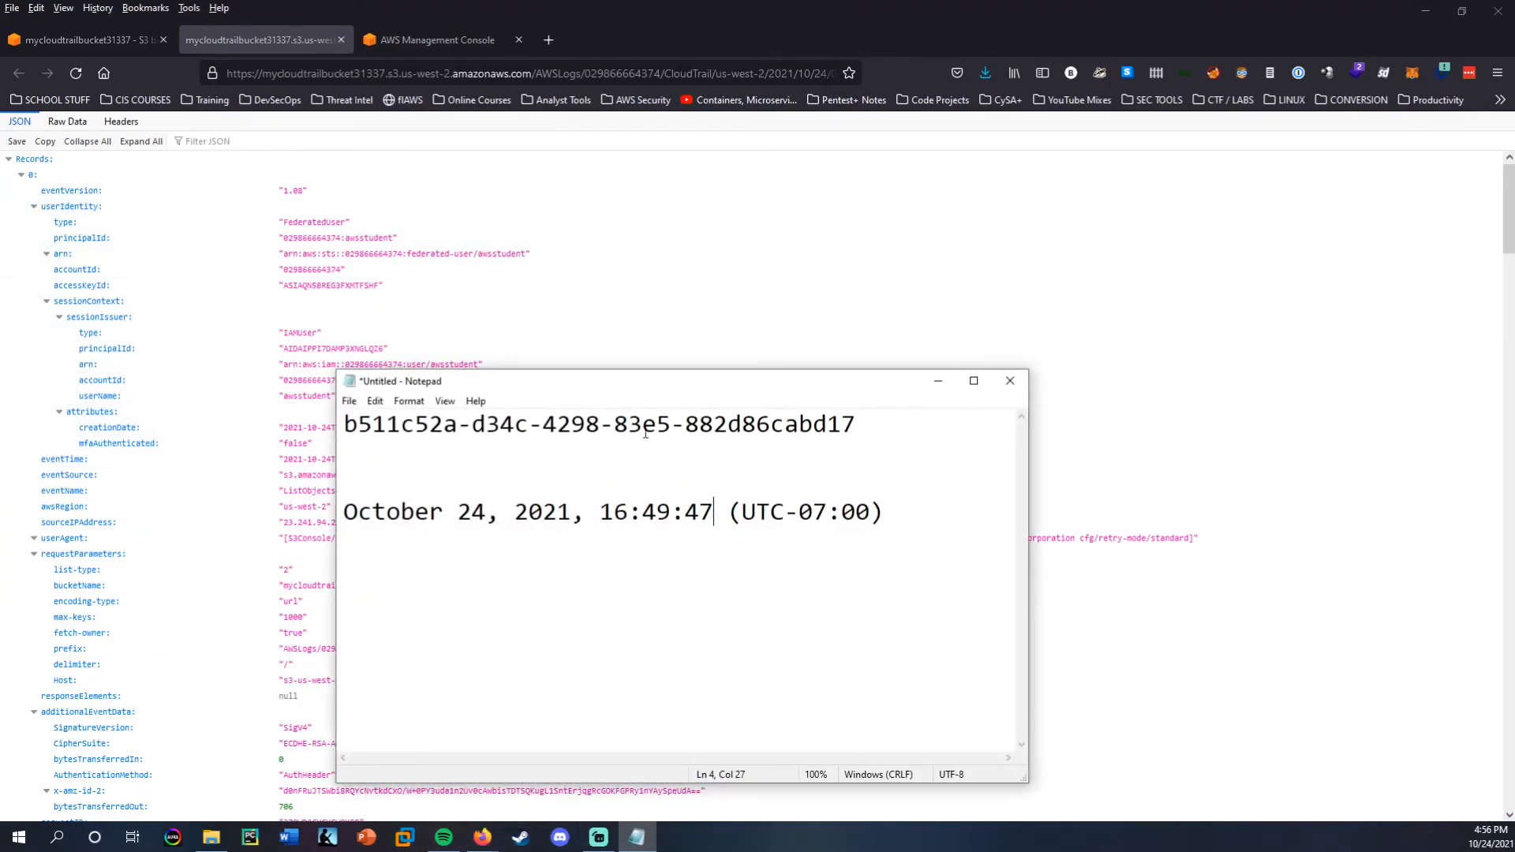
pyautogui.click(727, 424)
pyautogui.moveTo(855, 425); pyautogui.dragTo(322, 424)
pyautogui.hotkey('ctrl', 'c')
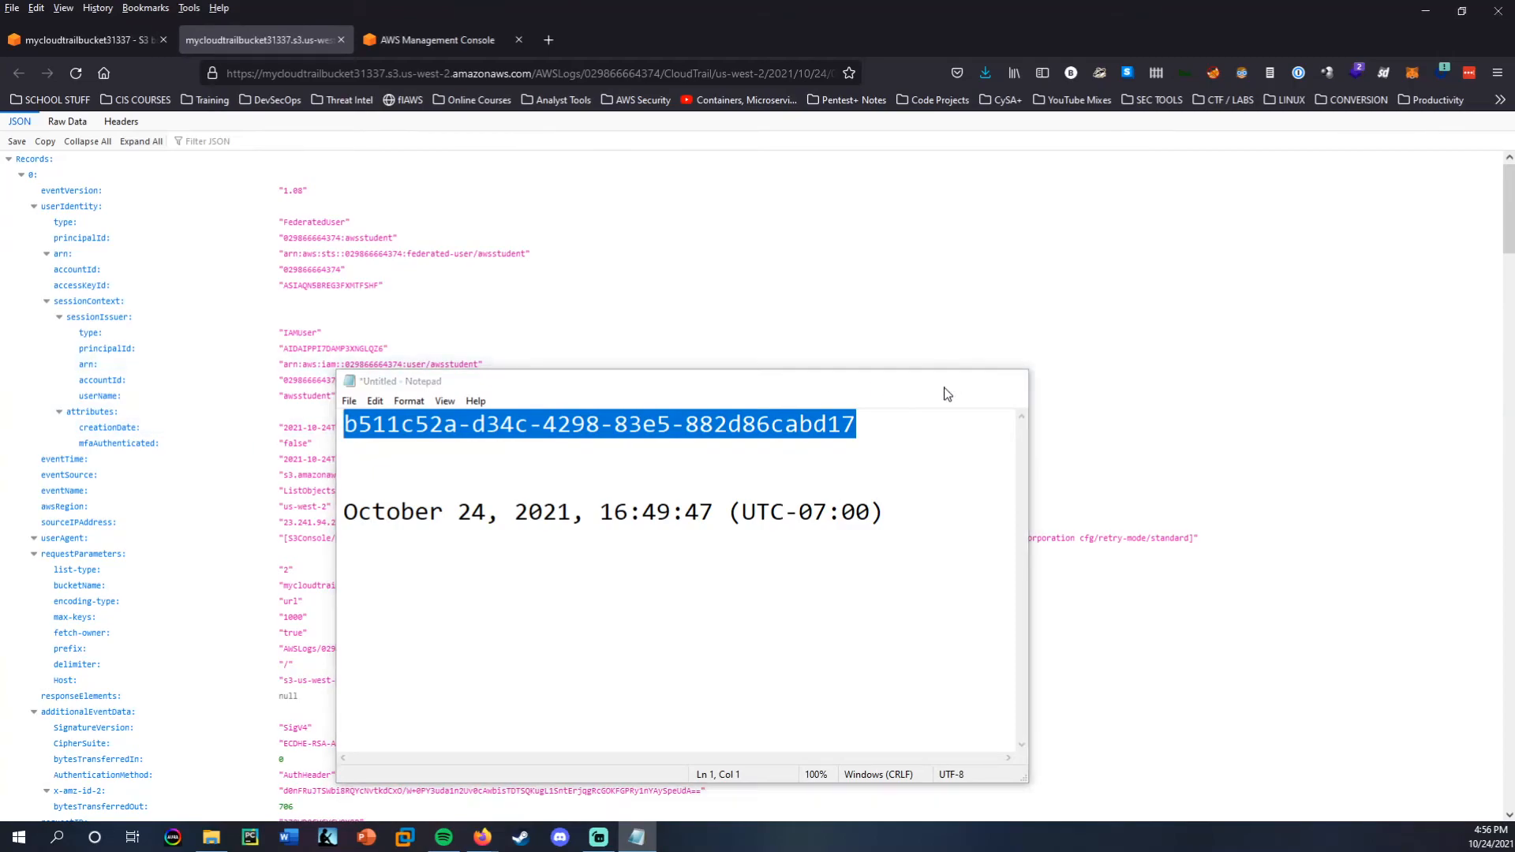
pyautogui.click(938, 380)
pyautogui.hotkey('ctrl', 'f')
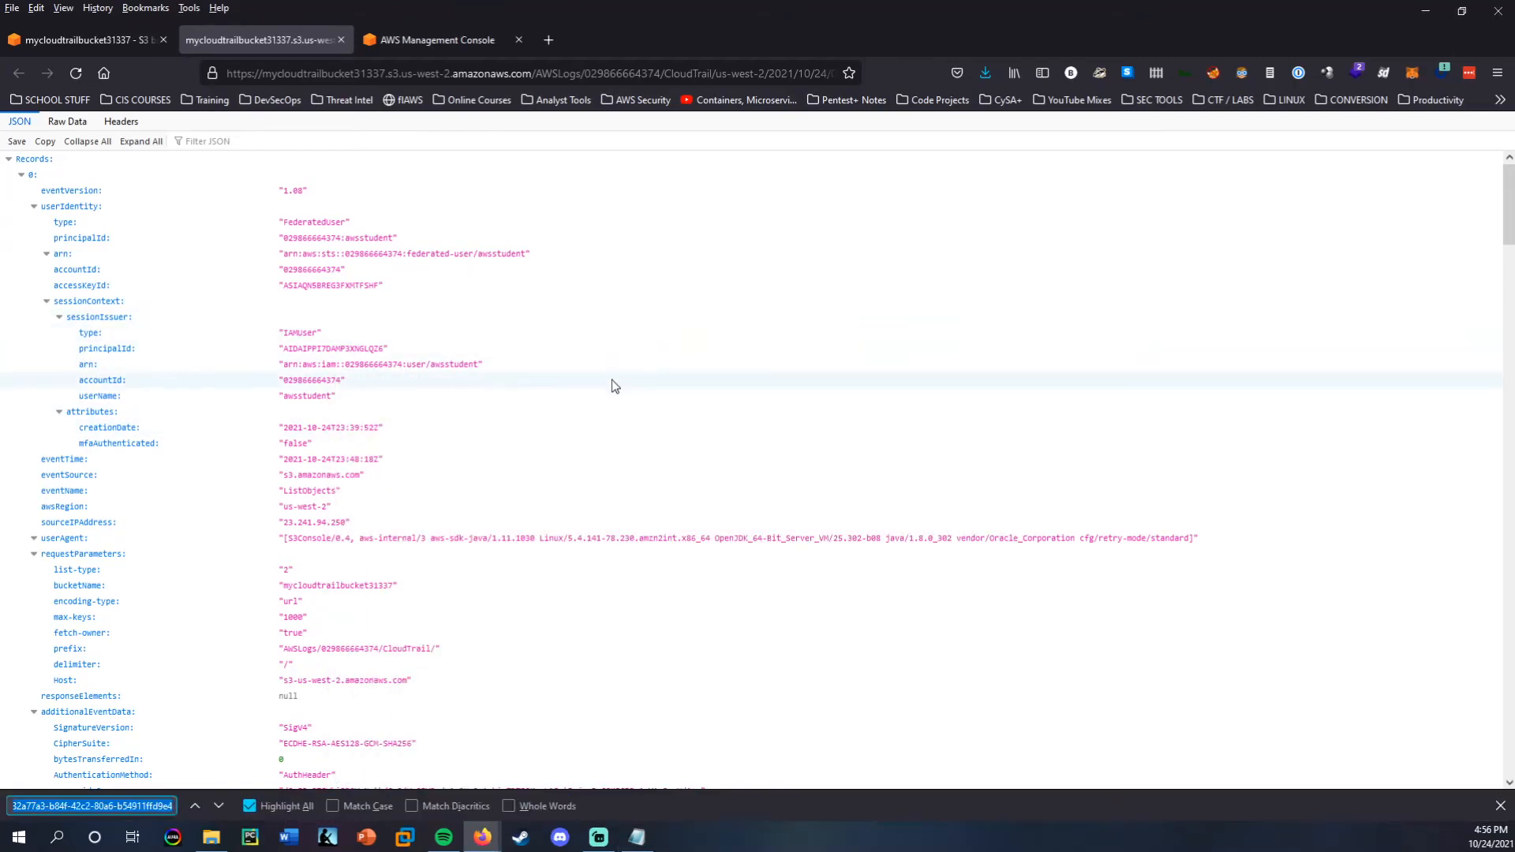
pyautogui.hotkey('ctrl', 'v')
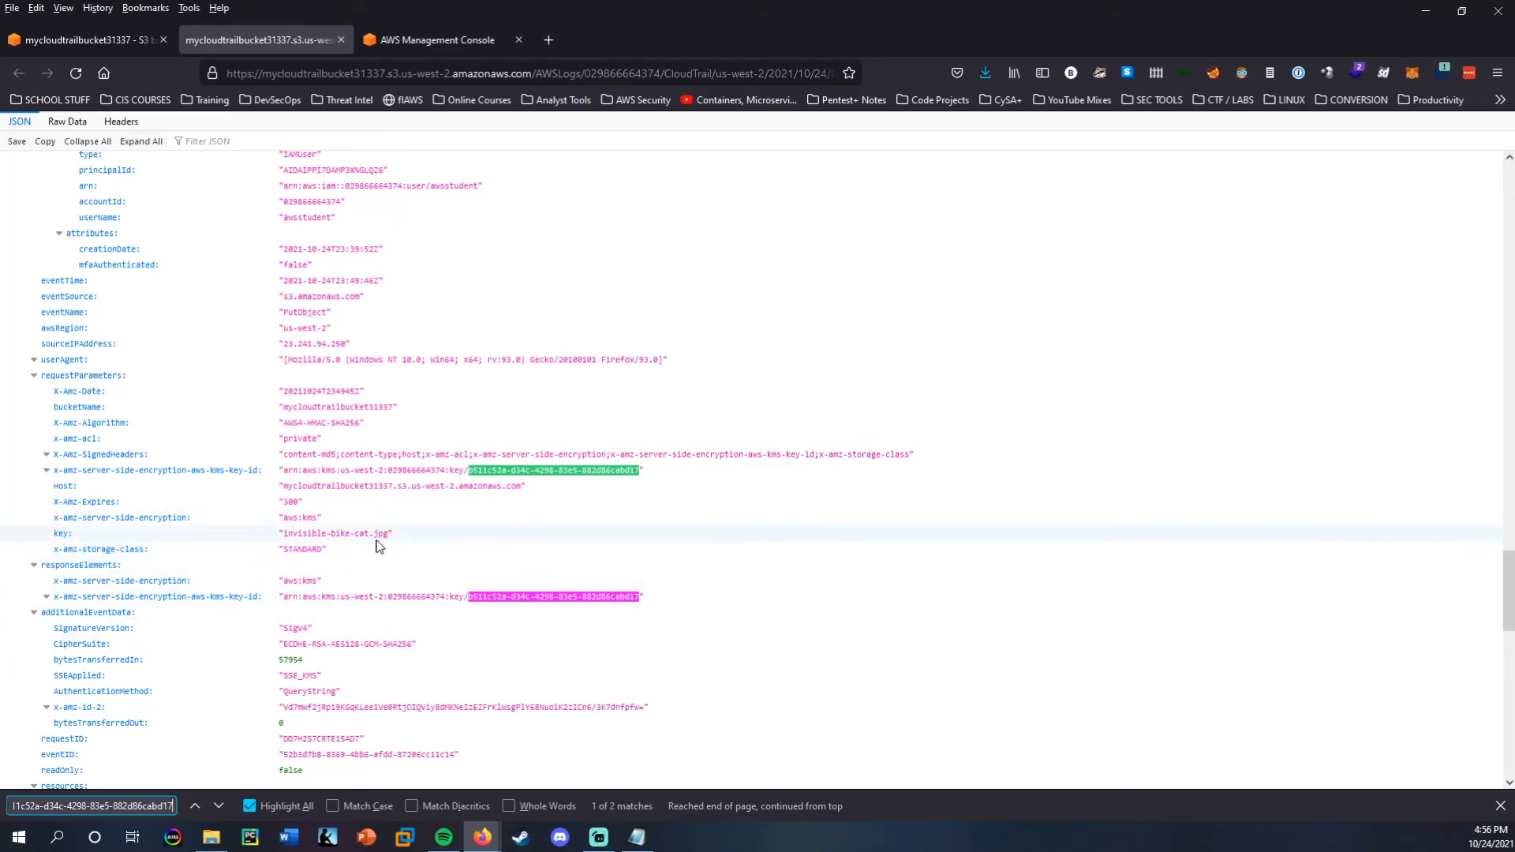
# Examine the key ID matches in the PutObject record for invisible-bike-cat.jpg and review the surrounding log entries.
pyautogui.scroll(-5, 377, 544)
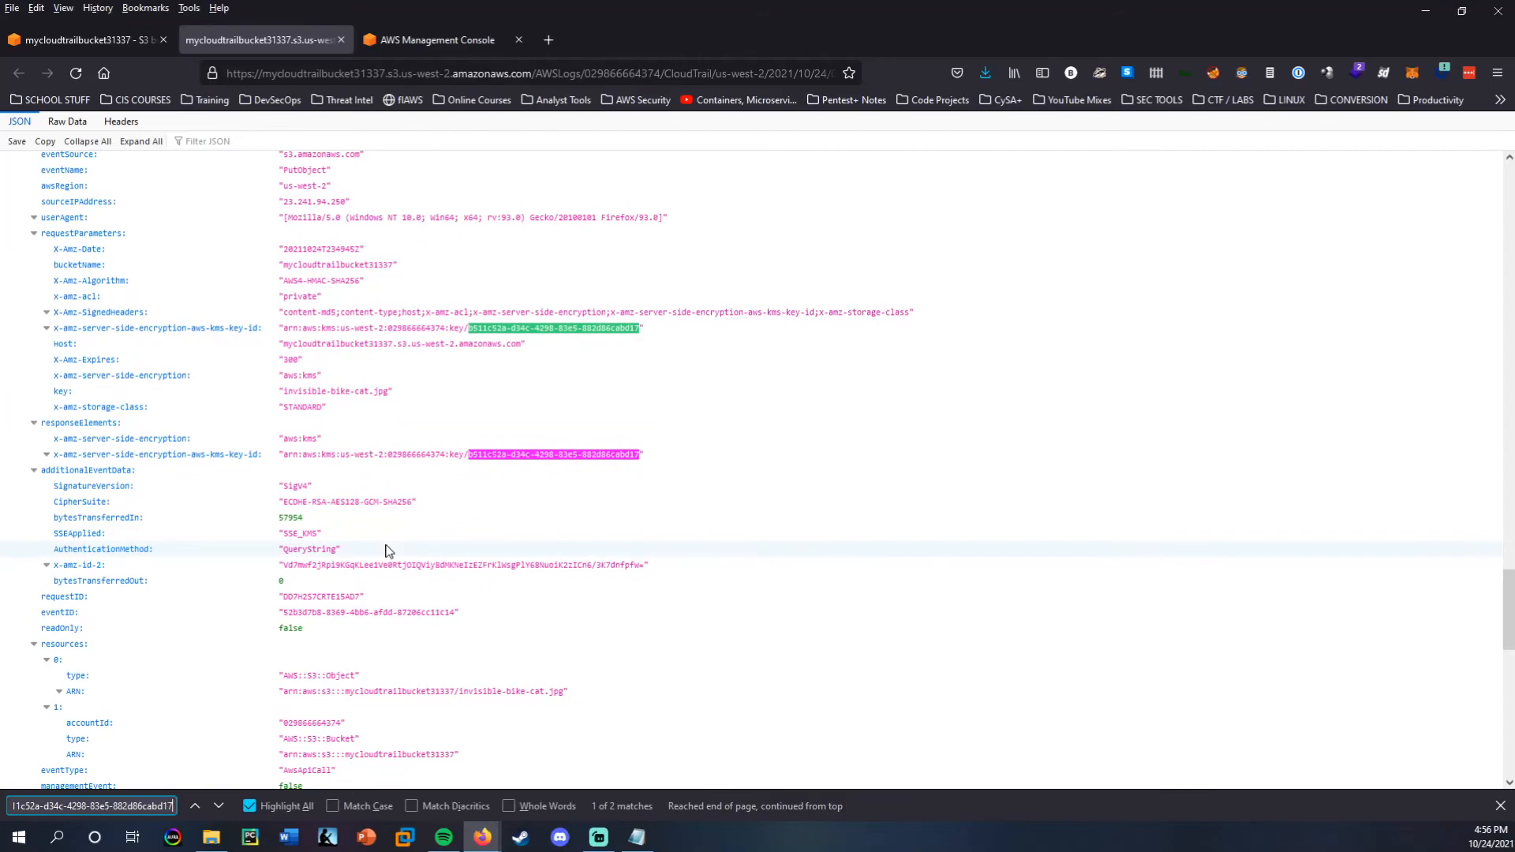
pyautogui.scroll(2, 382, 542)
pyautogui.click(218, 806)
pyautogui.click(219, 805)
pyautogui.click(218, 805)
pyautogui.scroll(3, 523, 360)
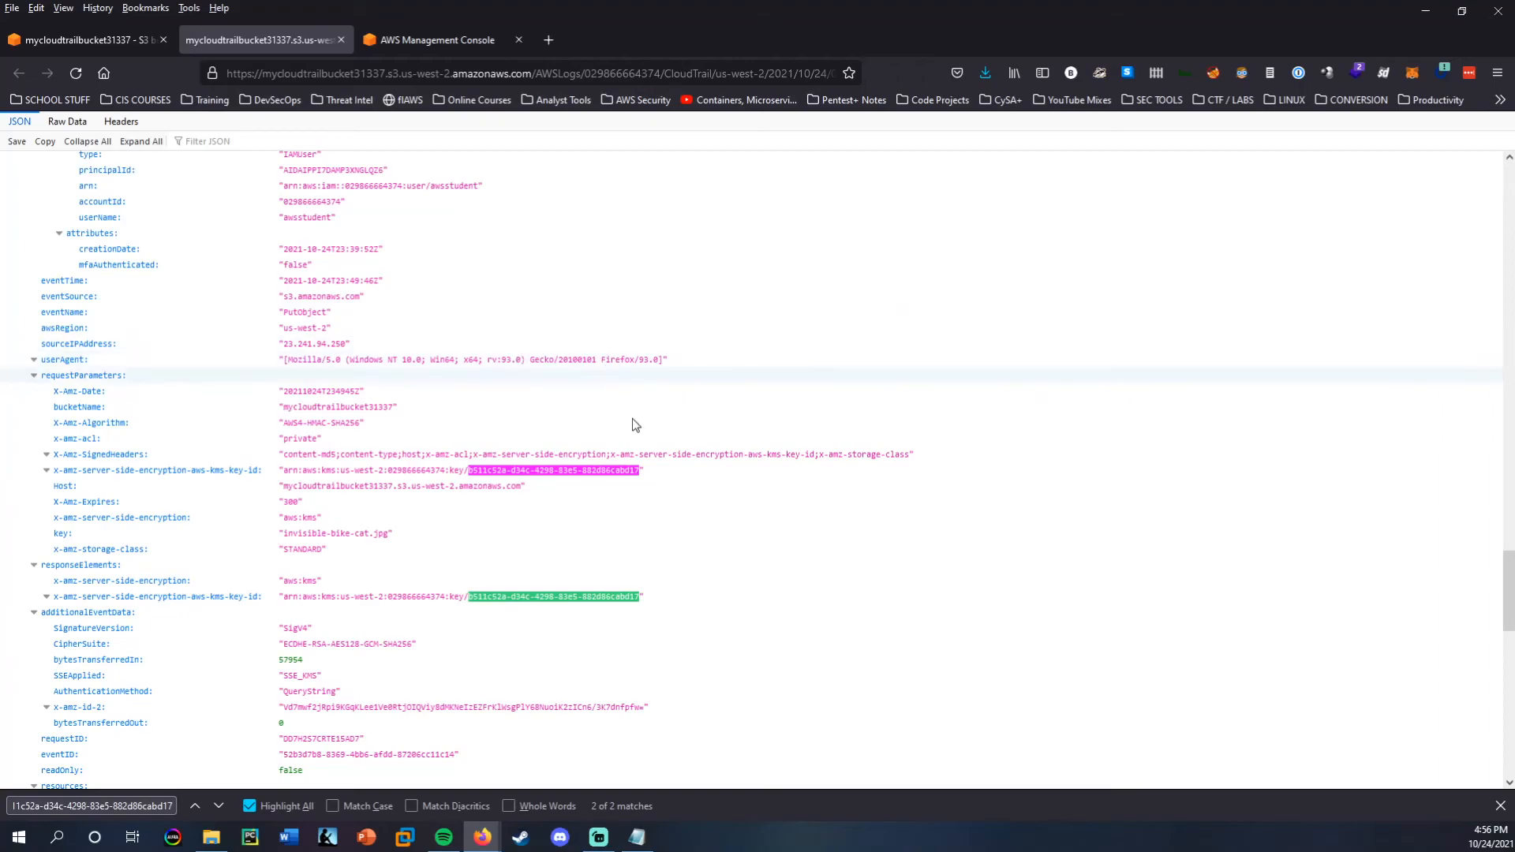
pyautogui.scroll(18, 448, 472)
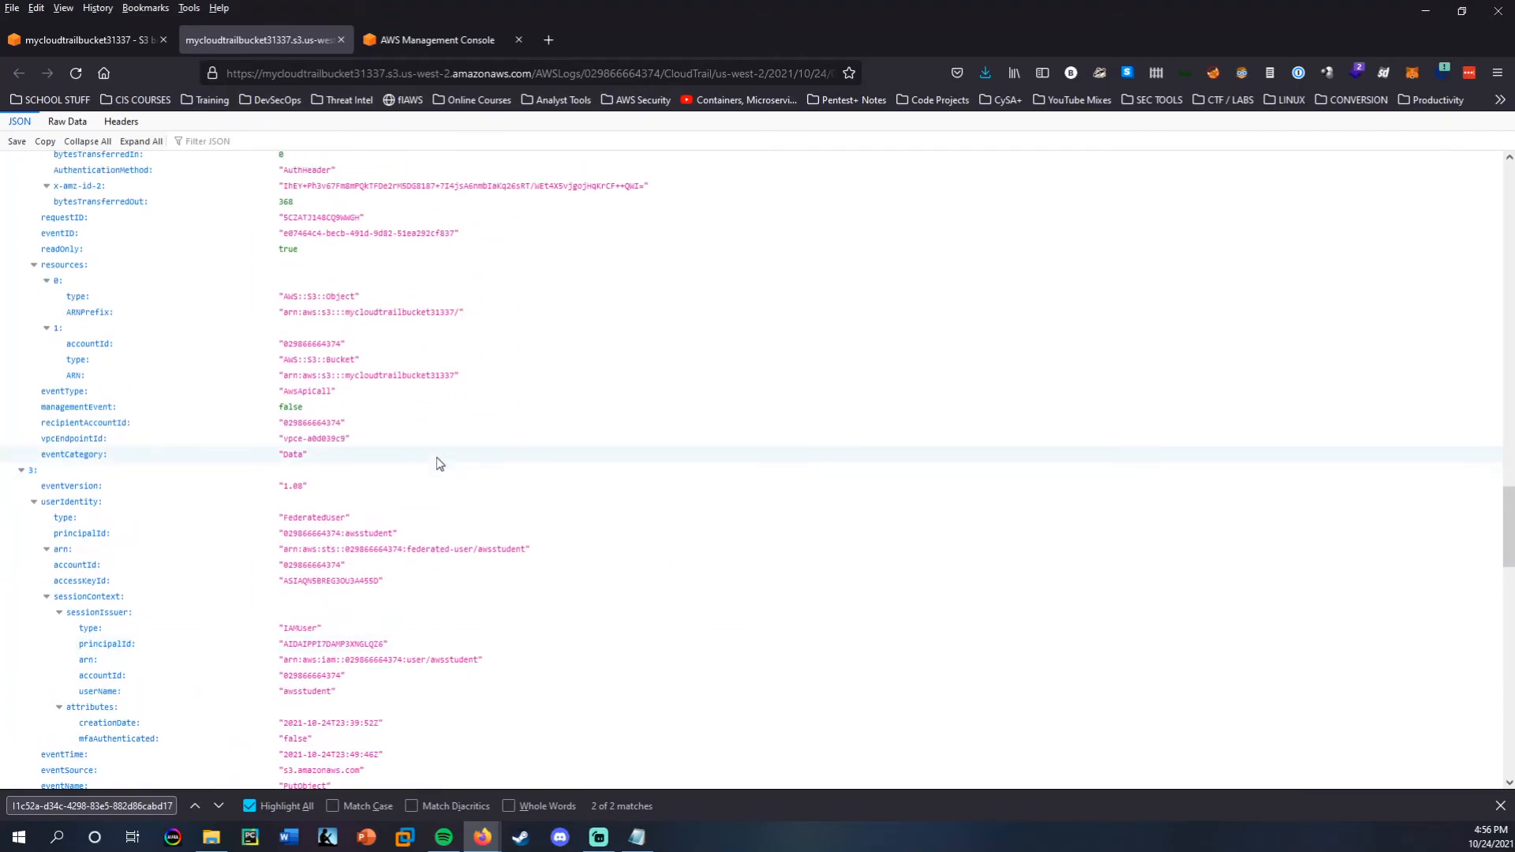
pyautogui.scroll(-15, 430, 474)
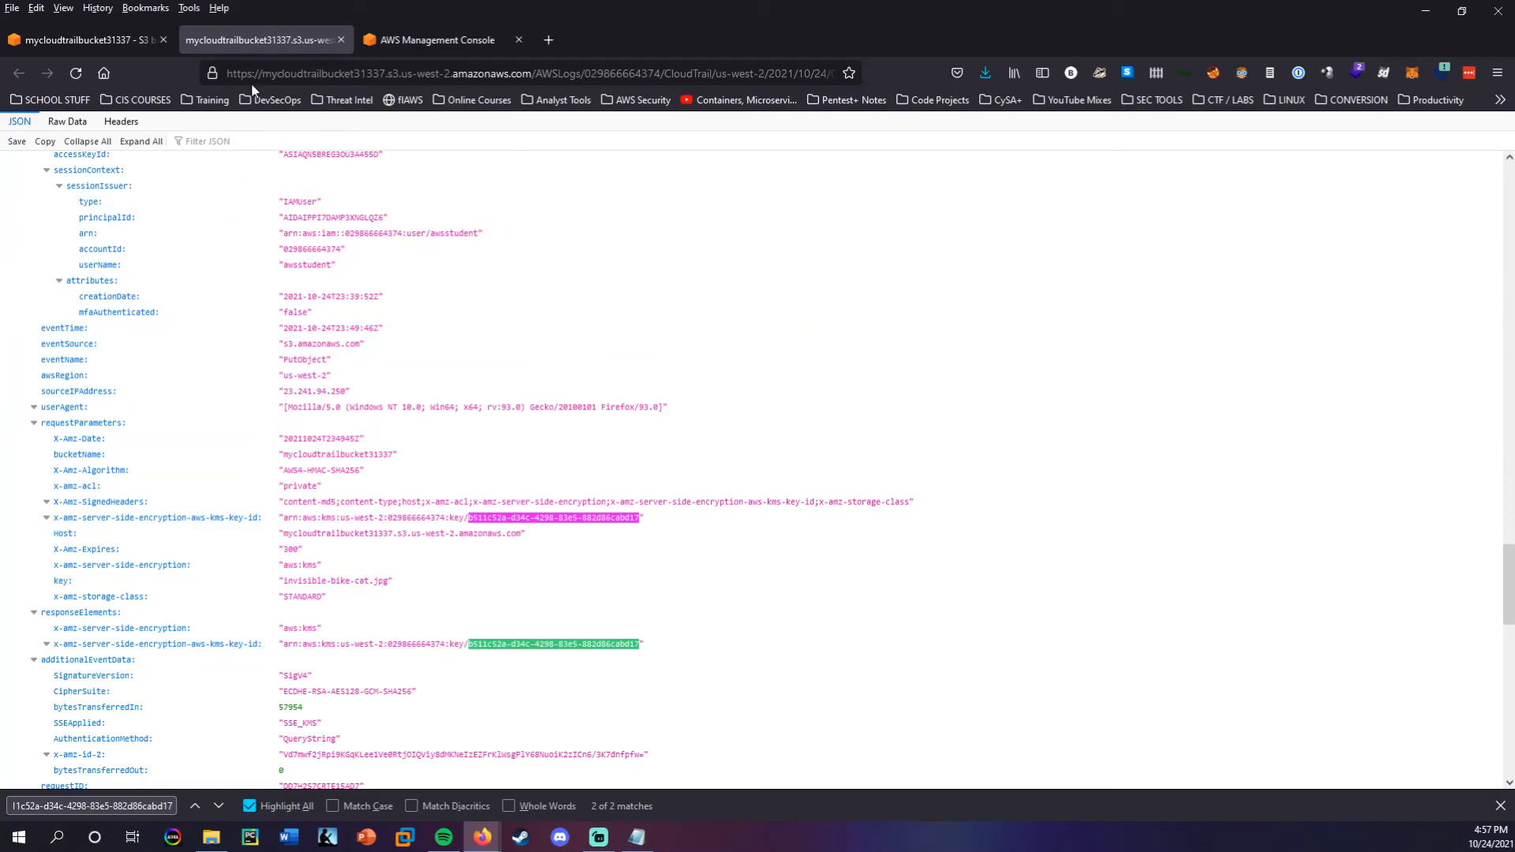
# Close the log file tab and the extra AWS Management Console tab.
pyautogui.hotkey('ctrl', 'w')
pyautogui.click(285, 40)
pyautogui.hotkey('ctrl', 'w')
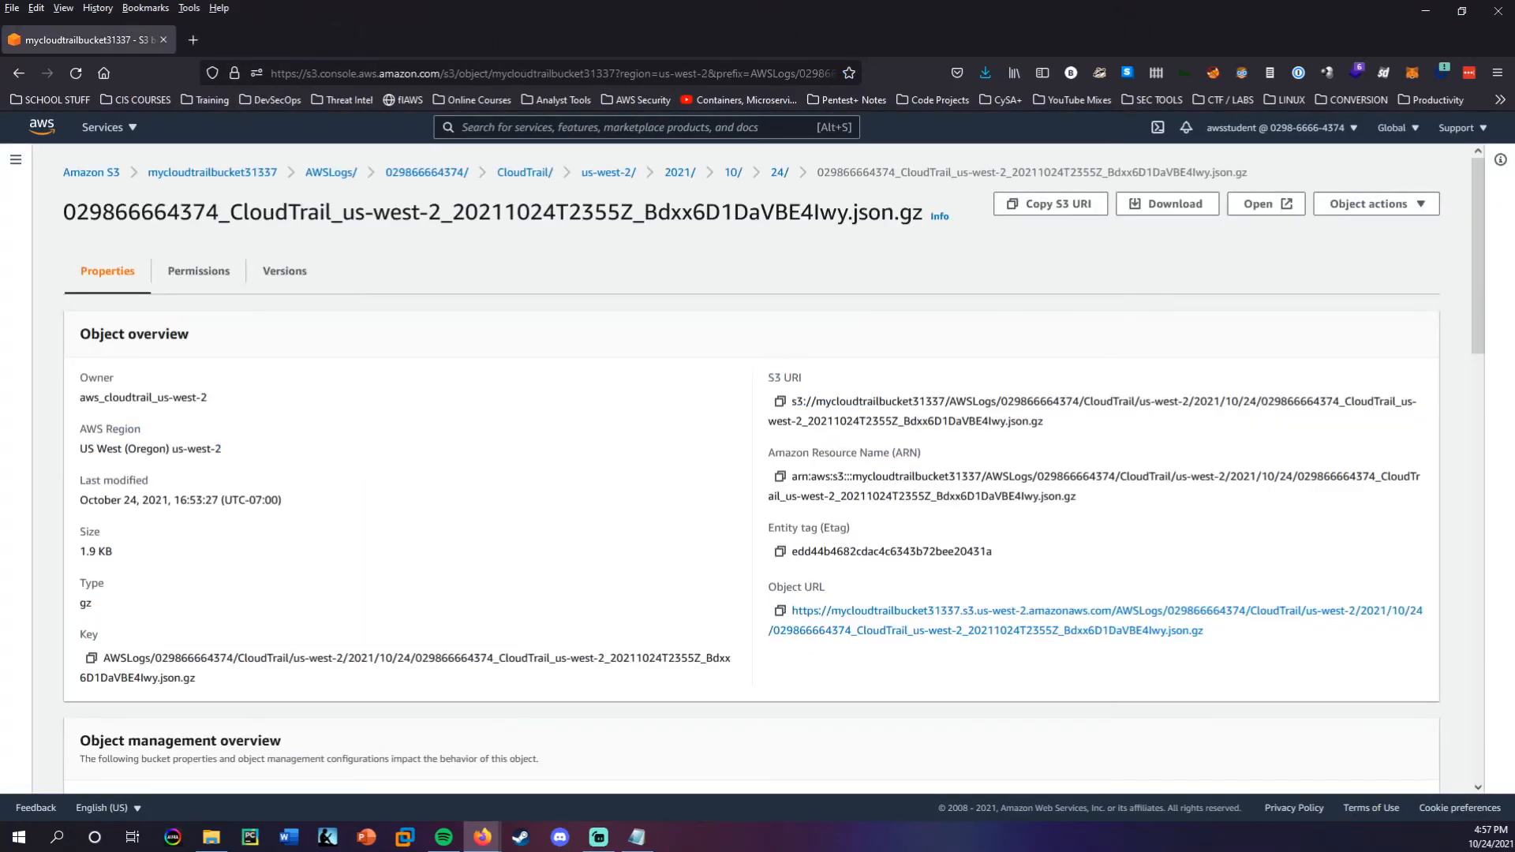
# Find Key Management Service by searching for "kms" and open the details of the customer managed key myFirstKey.
pyautogui.click(612, 120)
pyautogui.write('kms')
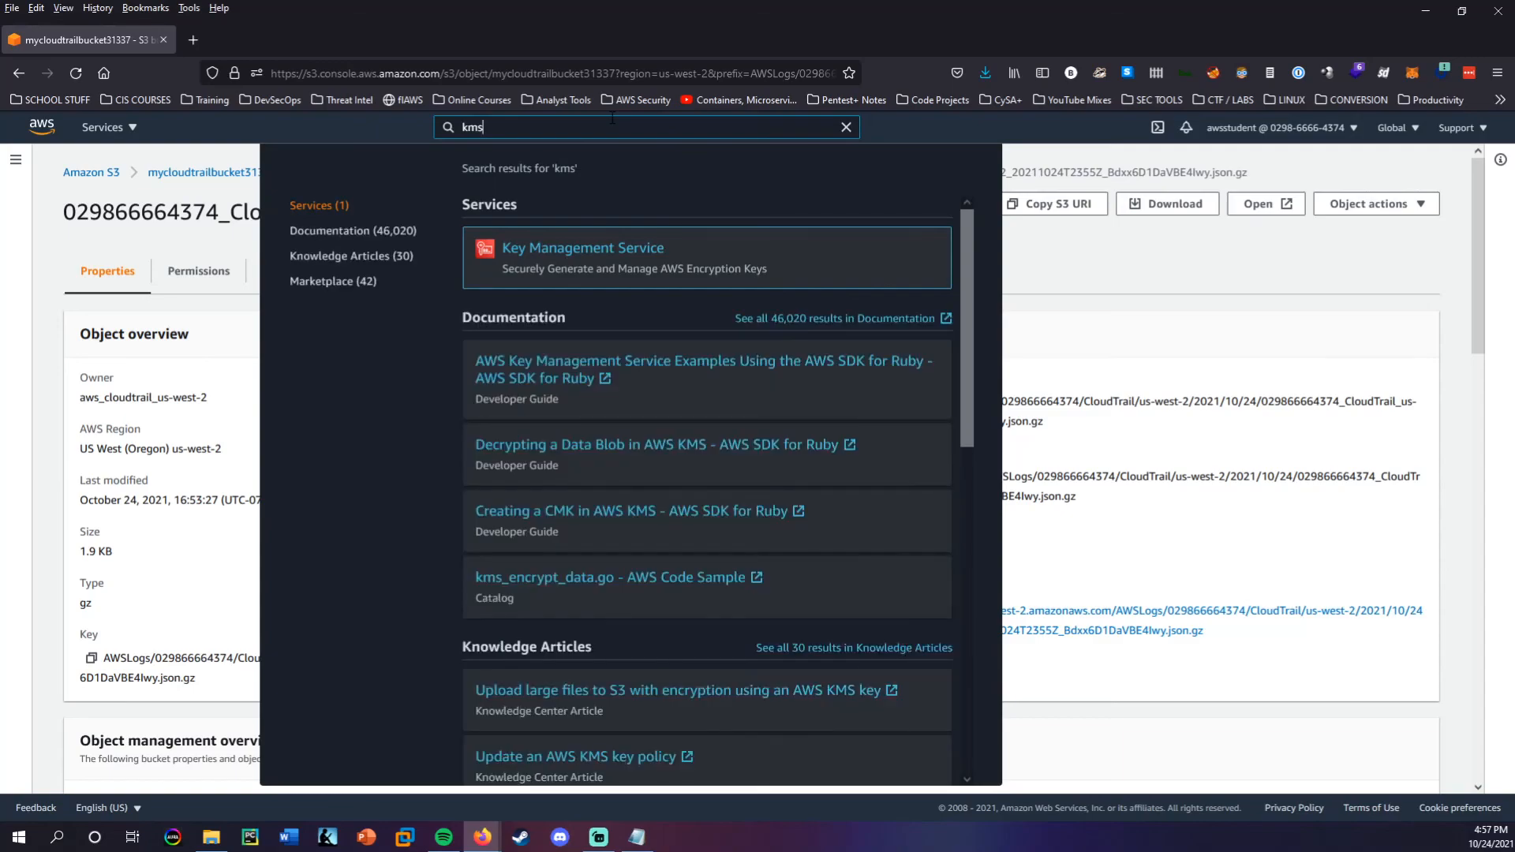
pyautogui.click(625, 251)
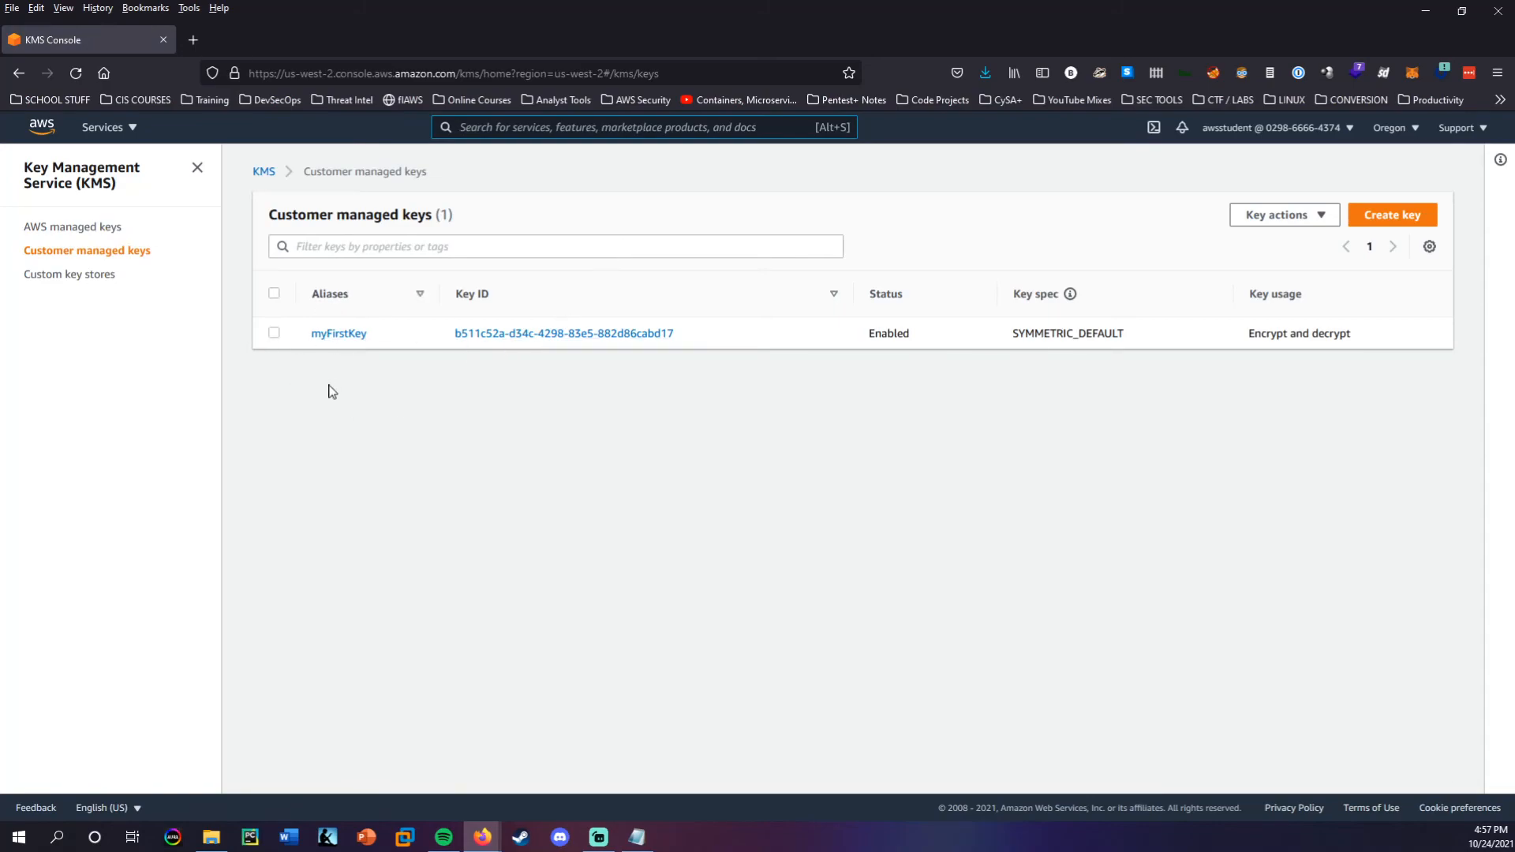
pyautogui.click(338, 334)
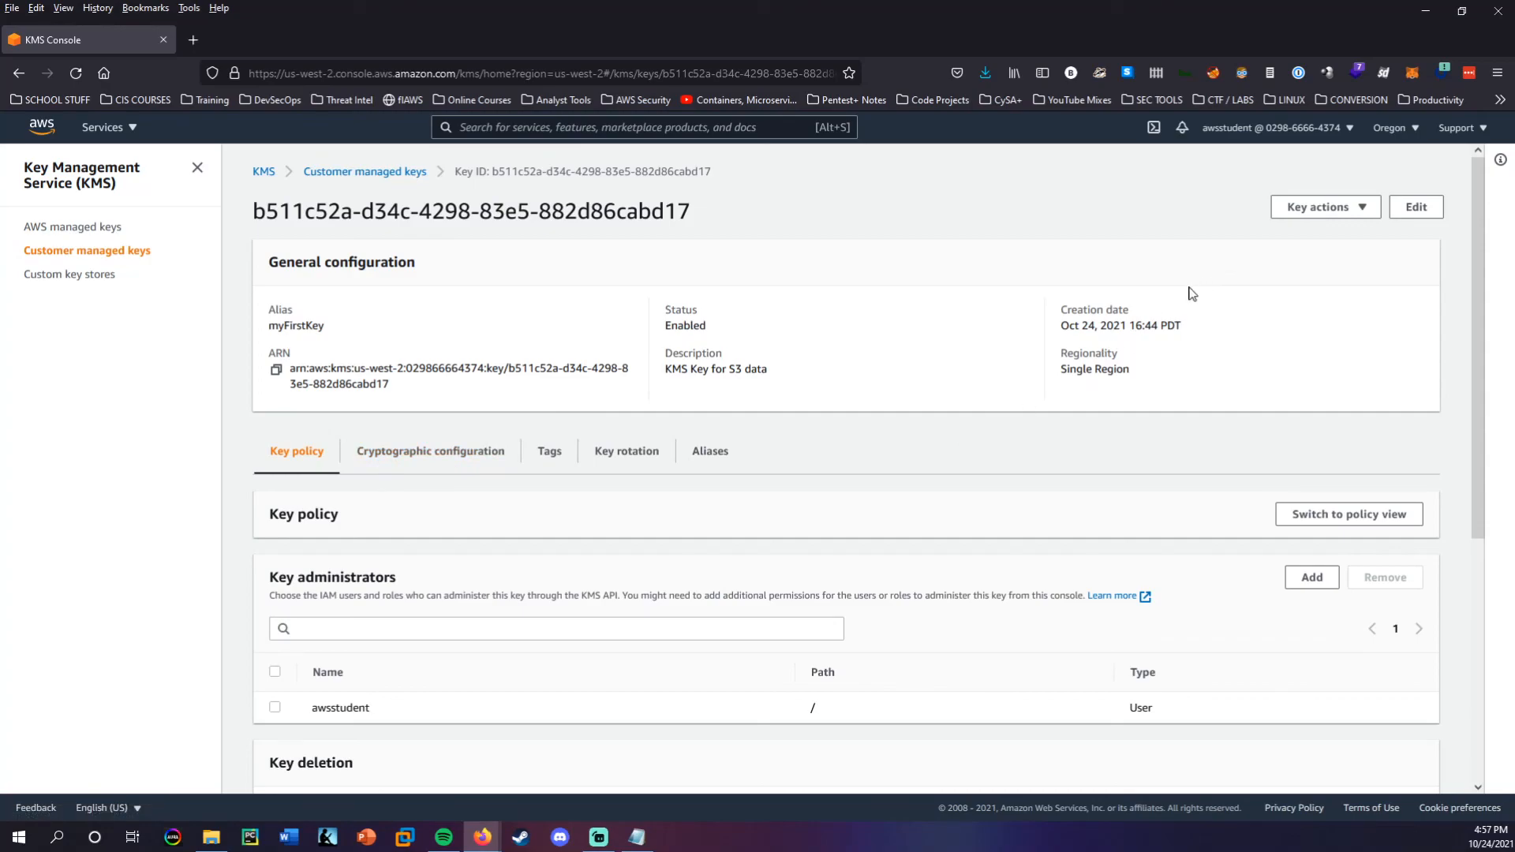
# Remove awsstudent from the key users of myFirstKey.
pyautogui.scroll(-5, 547, 315)
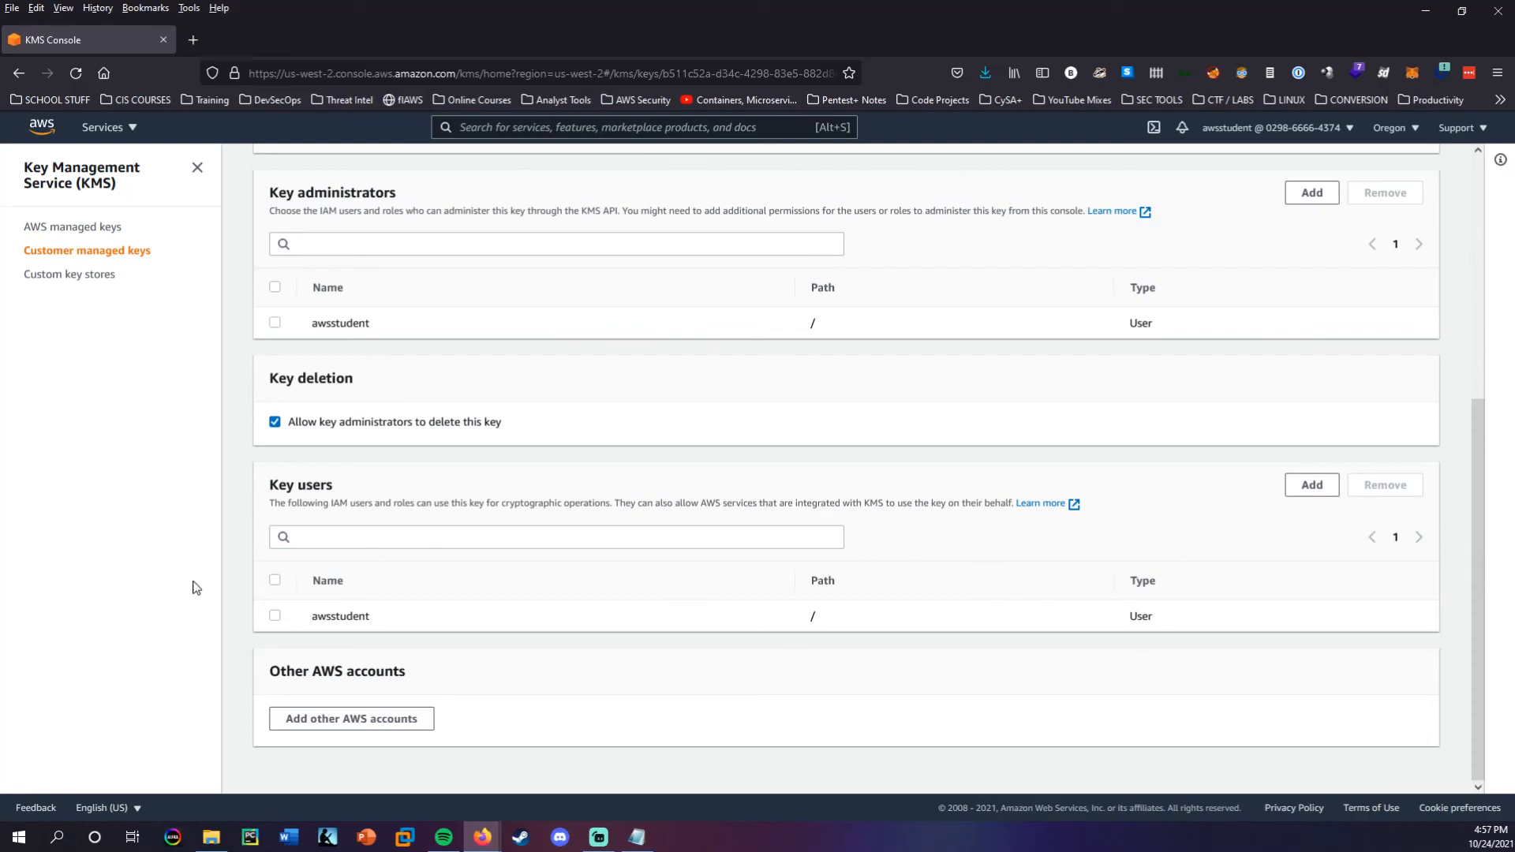
pyautogui.click(273, 620)
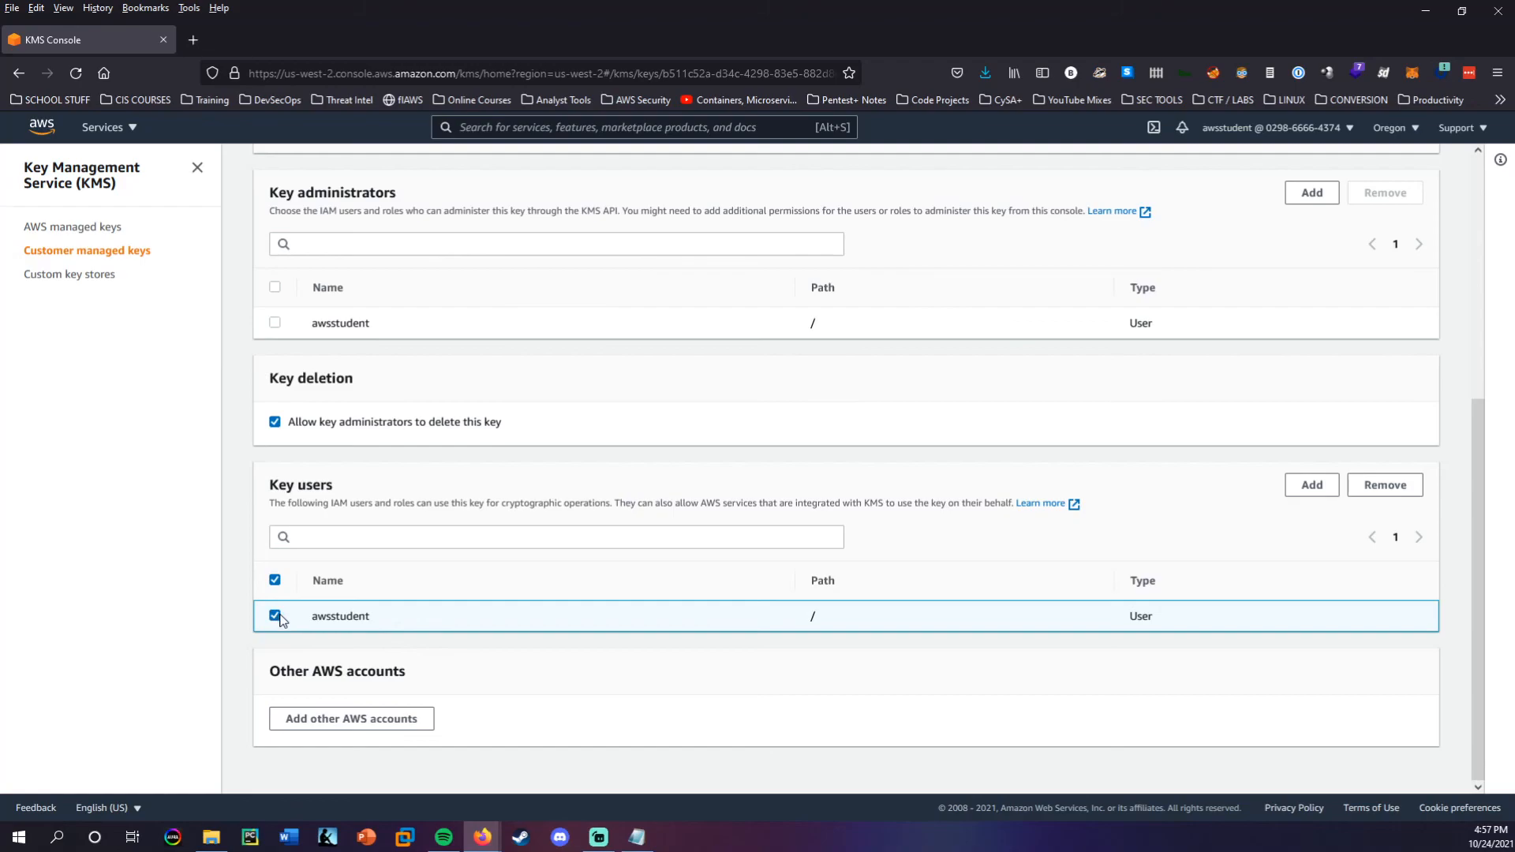
pyautogui.click(1385, 486)
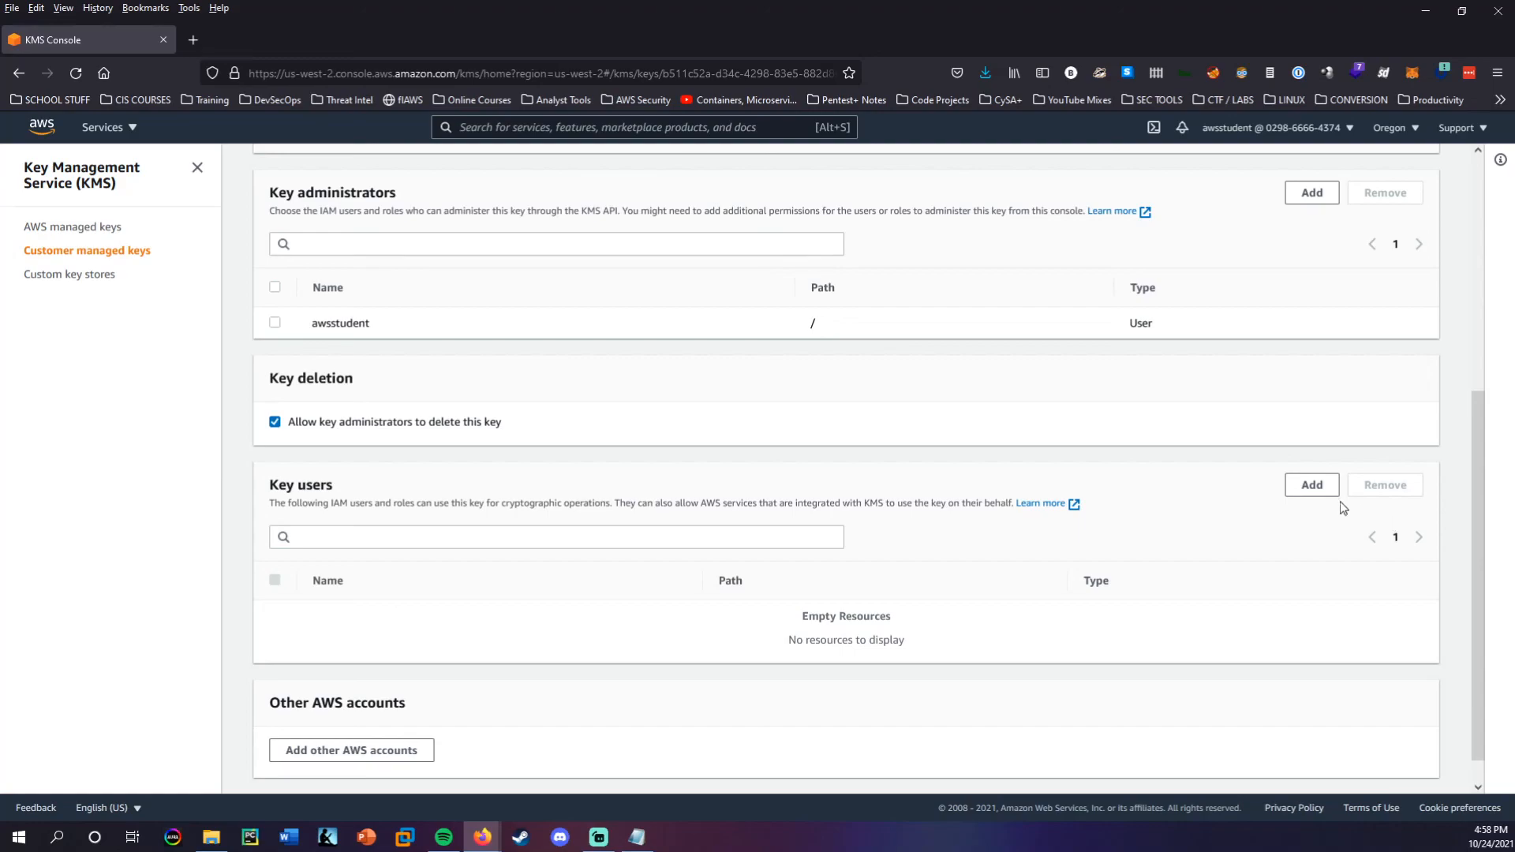
# Add awsstudent back as a key user of myFirstKey.
pyautogui.click(1312, 486)
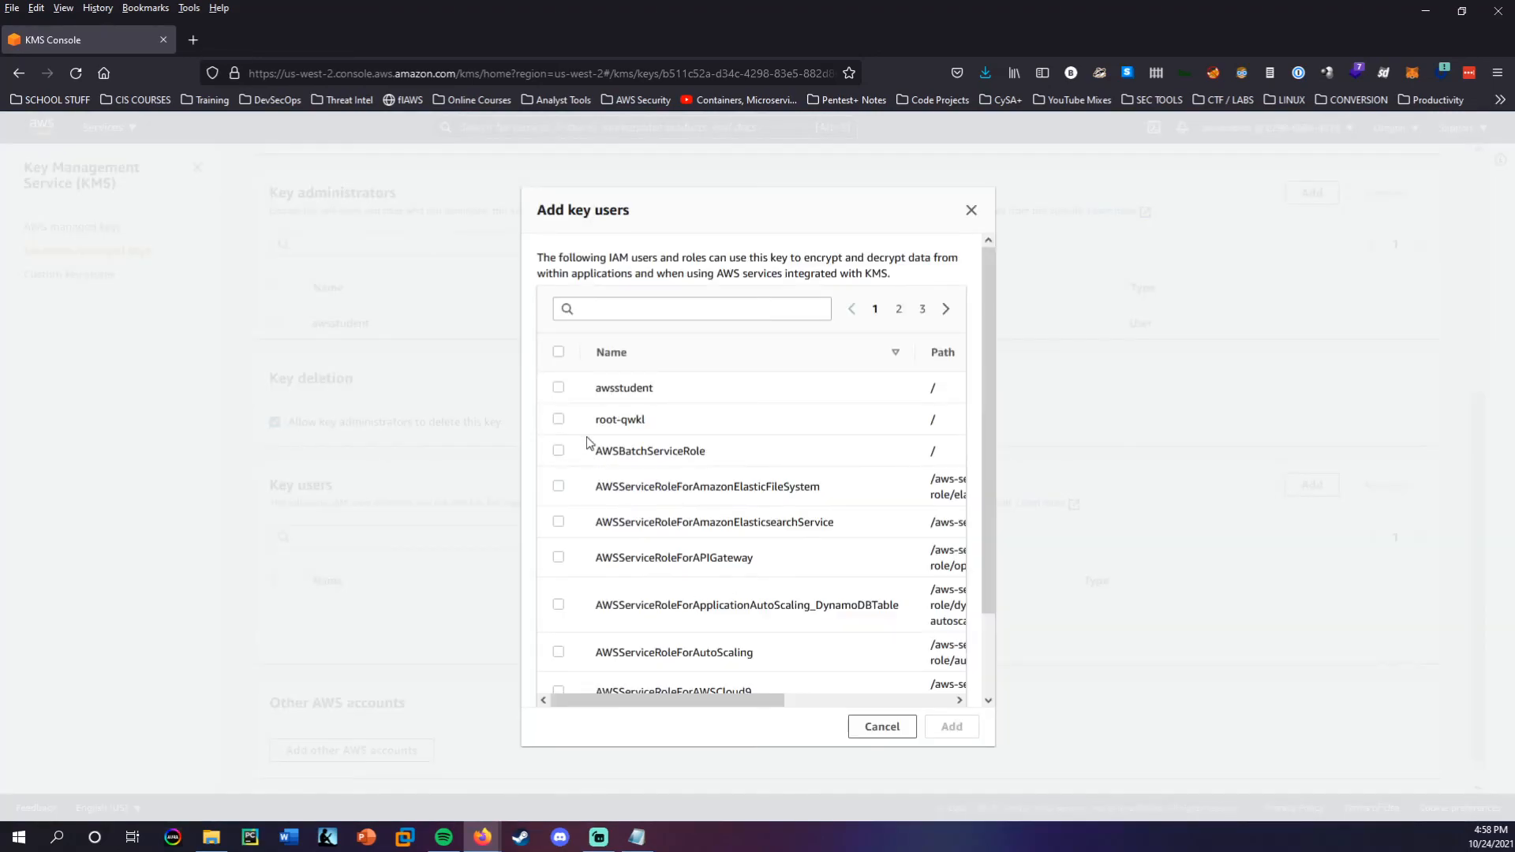
pyautogui.click(559, 388)
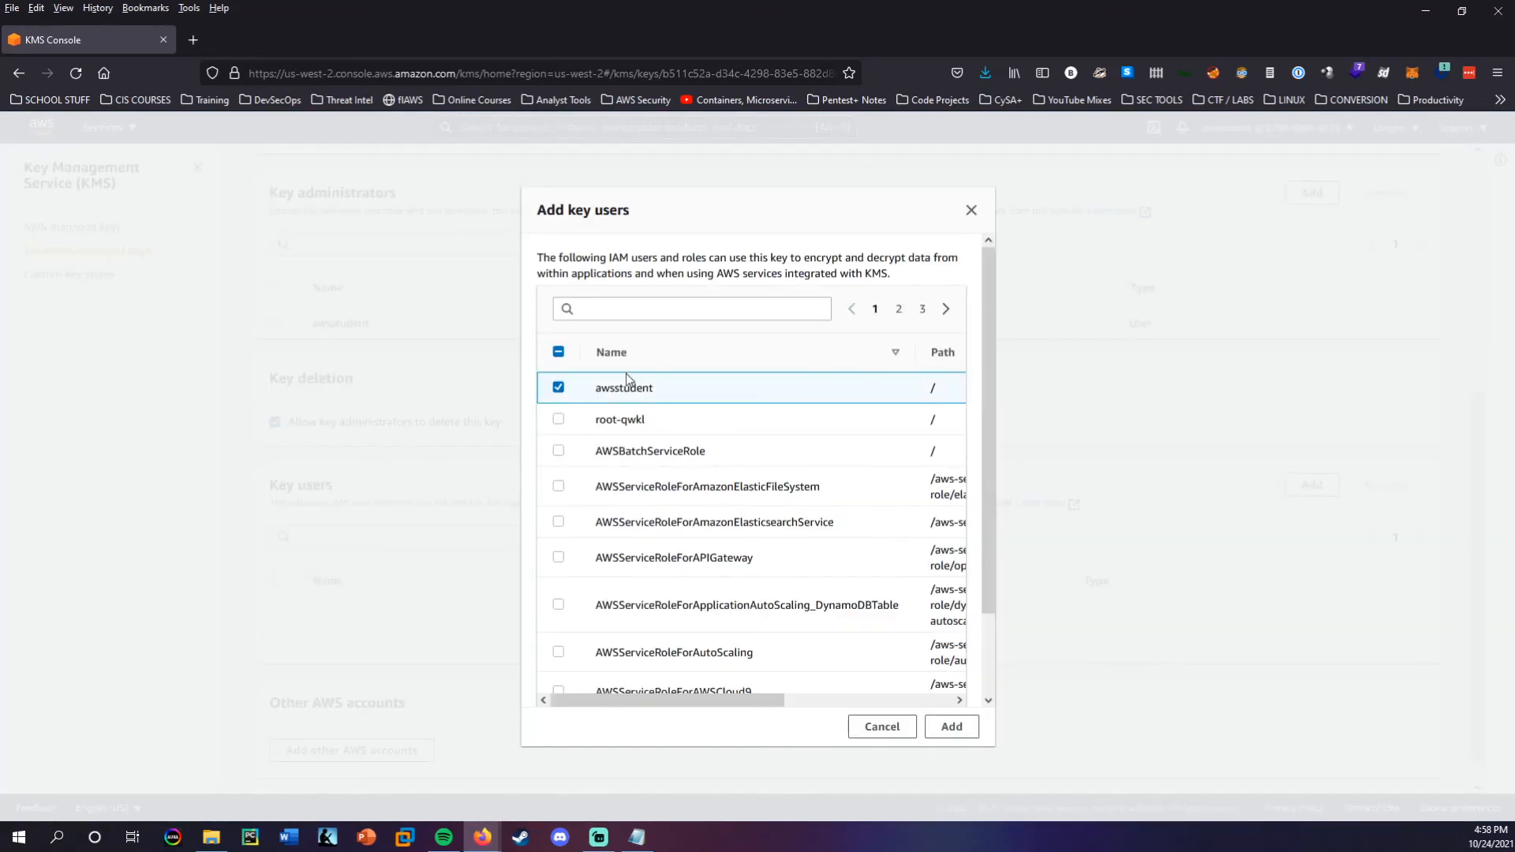
pyautogui.click(952, 727)
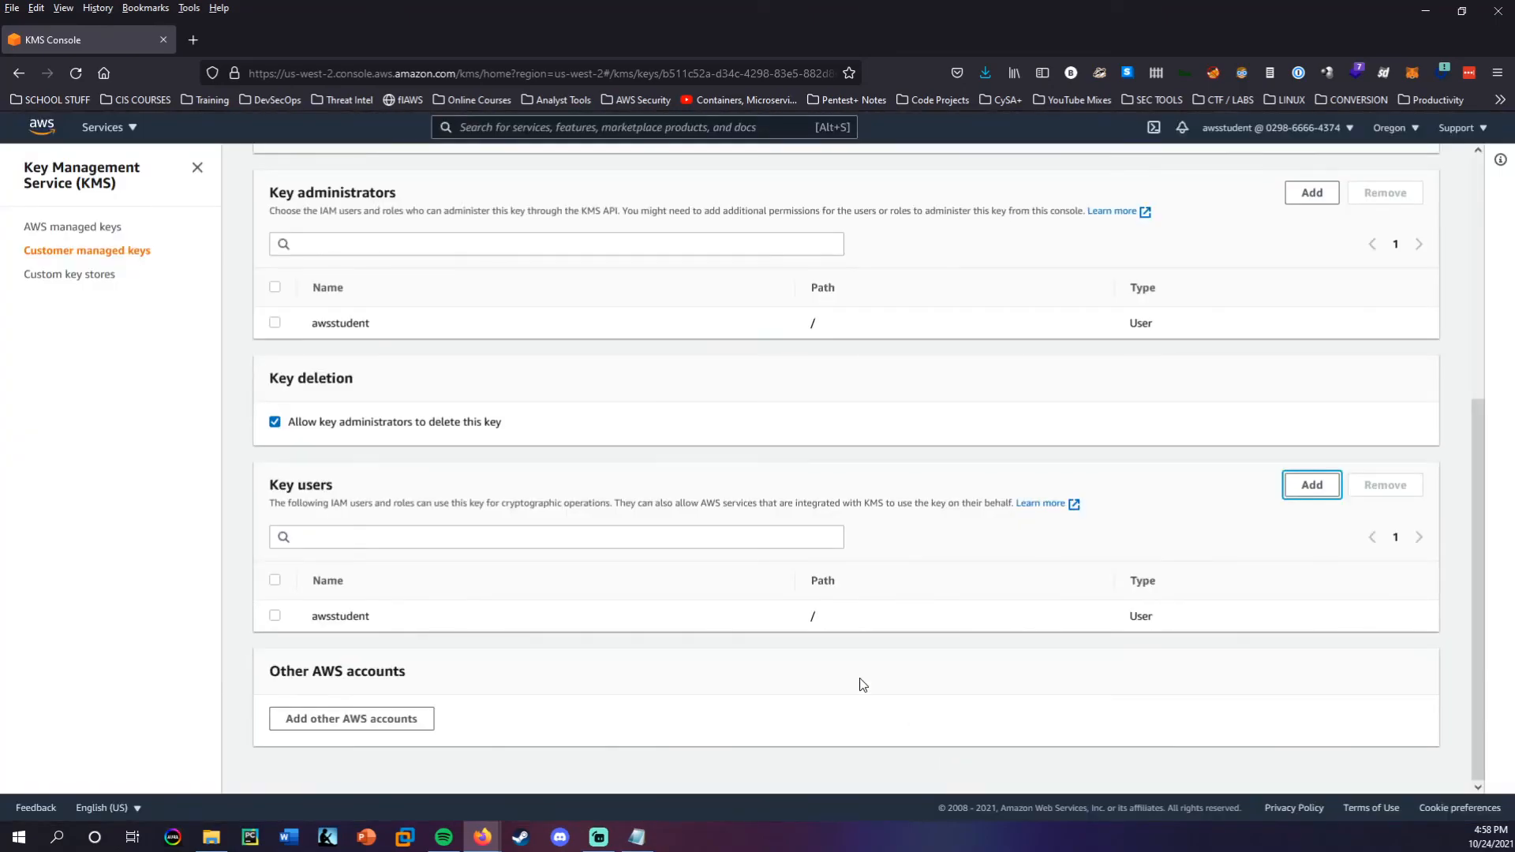
# Review the administrators and users in myFirstKey's policy, and sign out of the AWS console.
pyautogui.scroll(5, 555, 508)
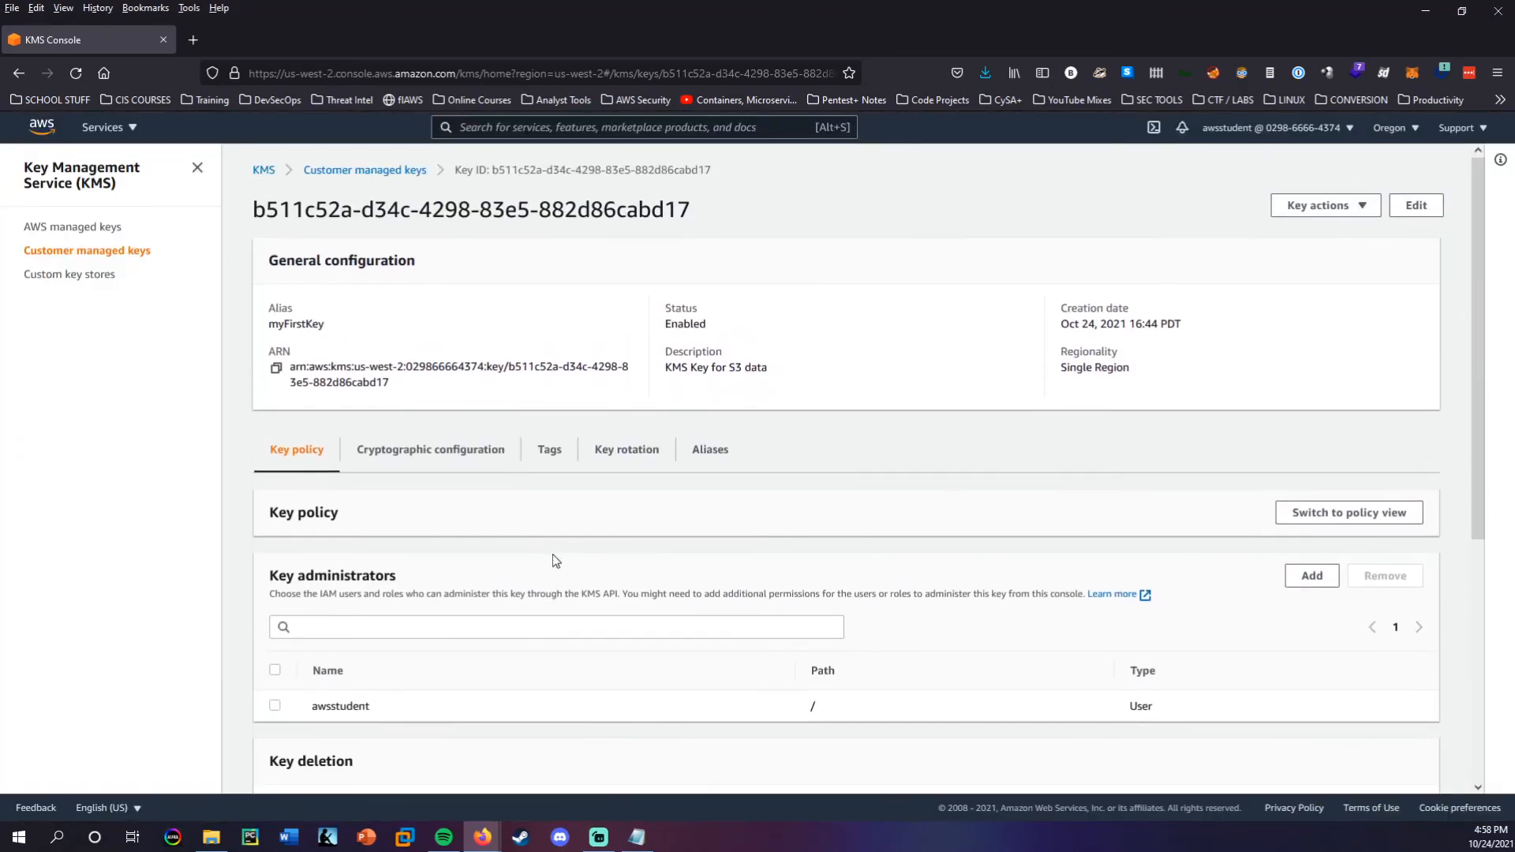
pyautogui.scroll(-5, 556, 562)
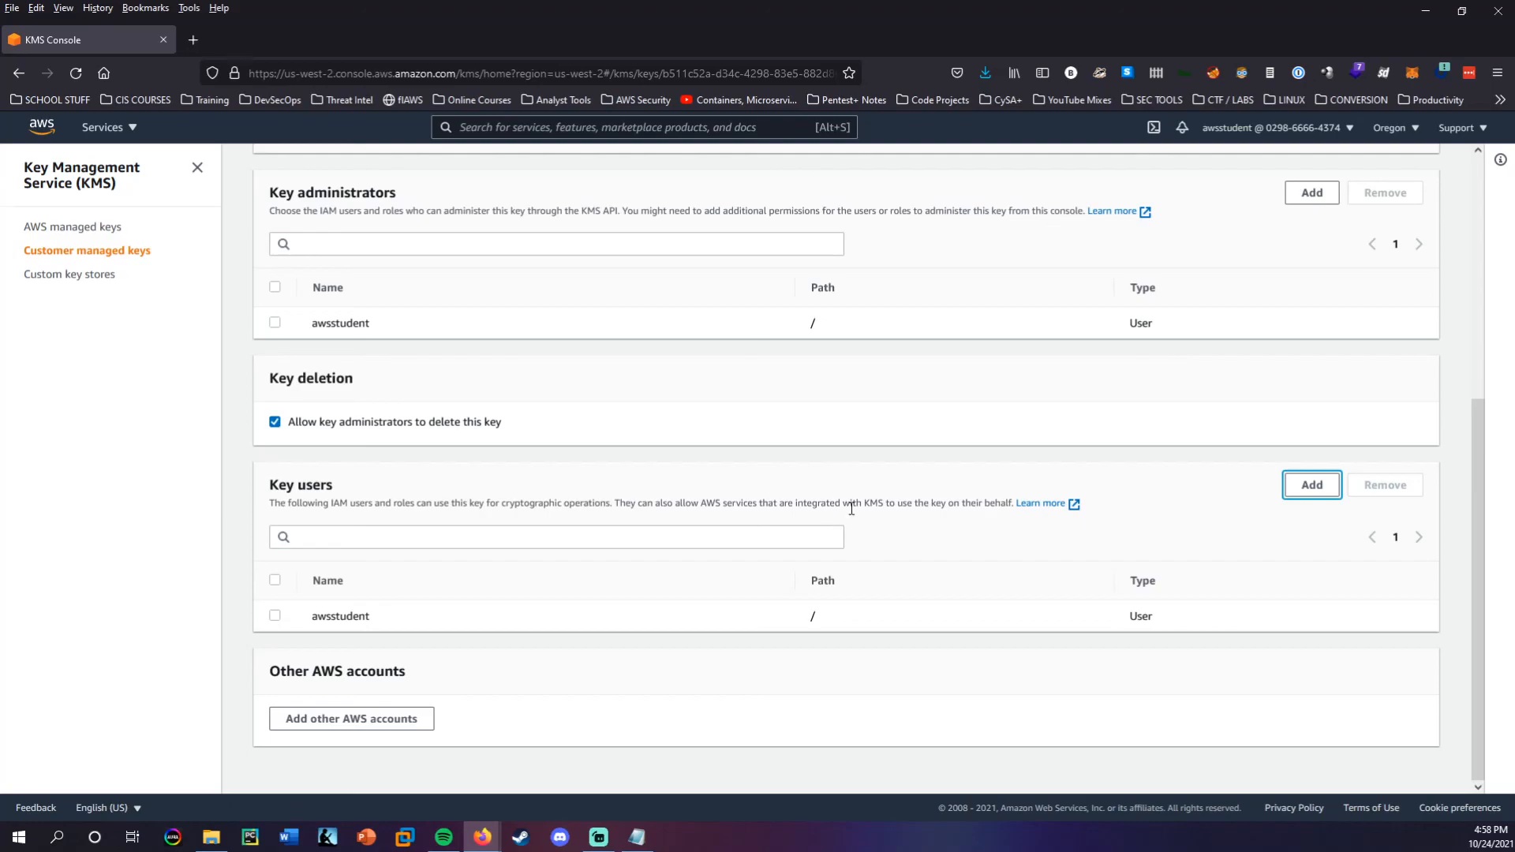
pyautogui.scroll(5, 826, 518)
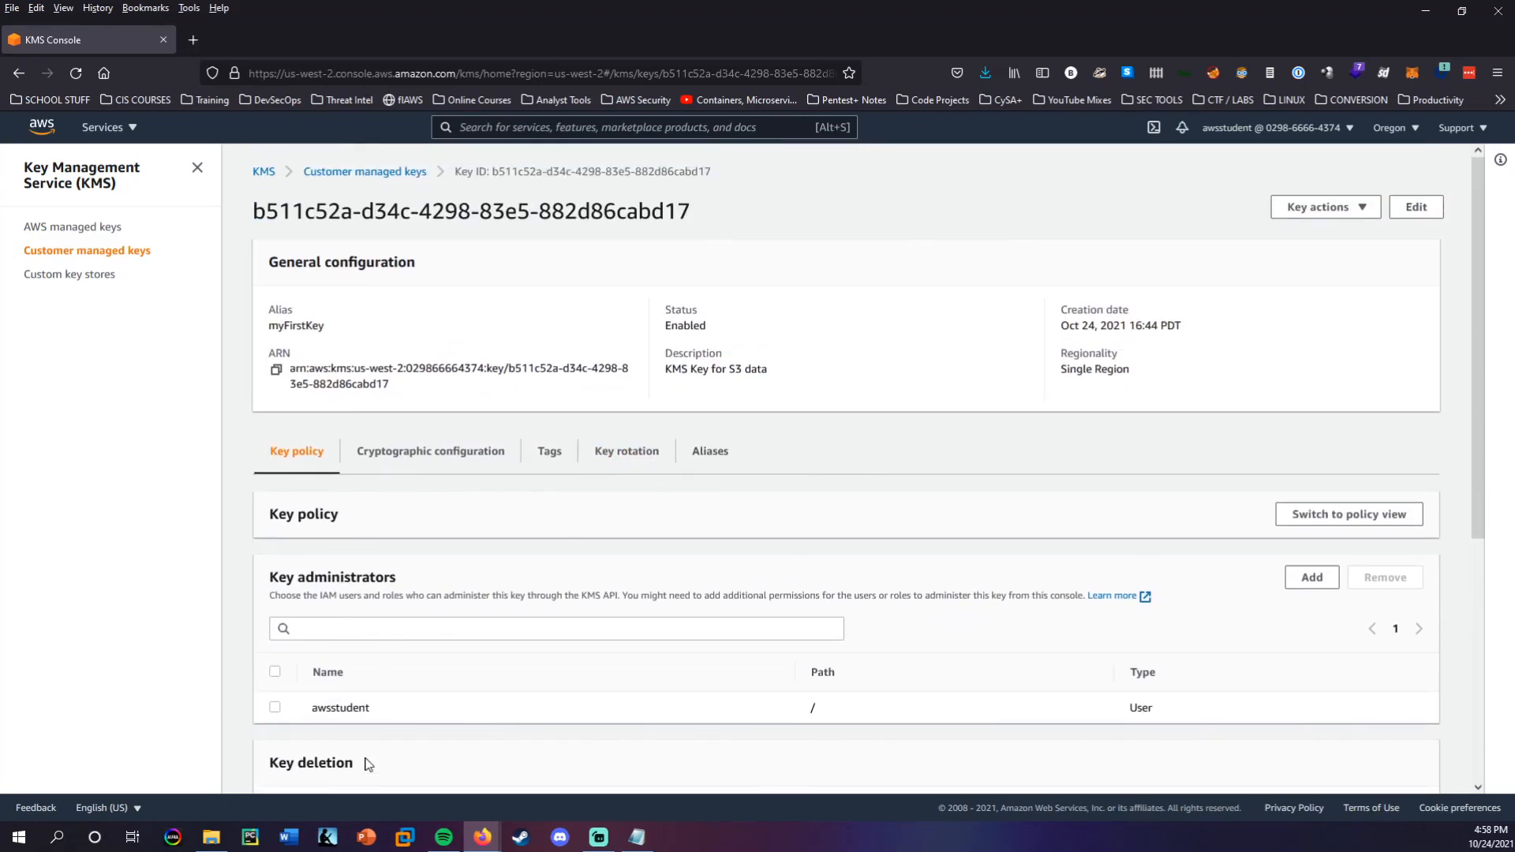
pyautogui.scroll(-5, 372, 774)
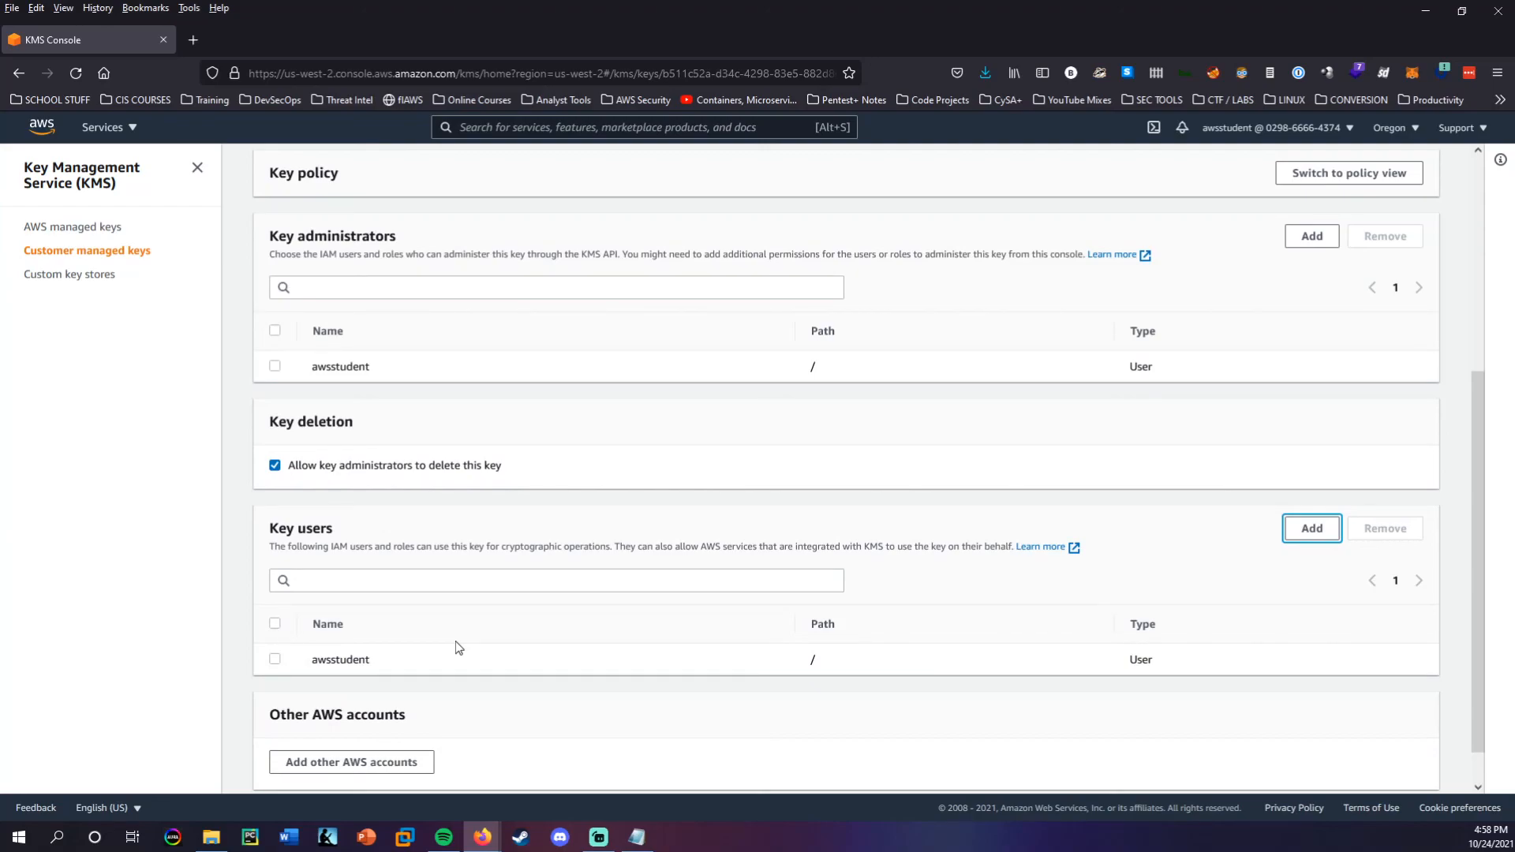
pyautogui.scroll(5, 889, 578)
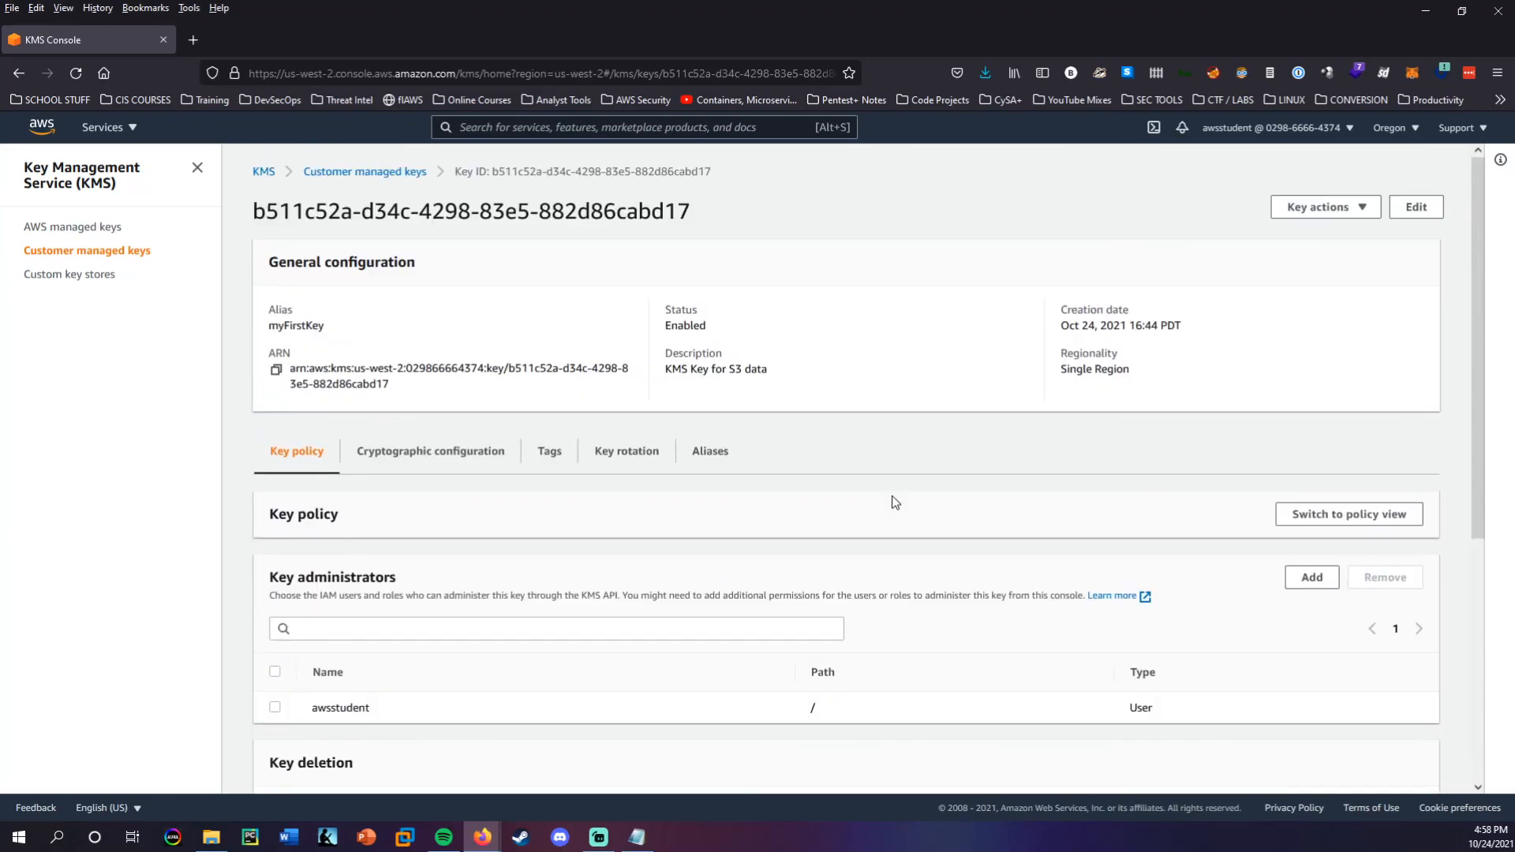
pyautogui.click(1316, 131)
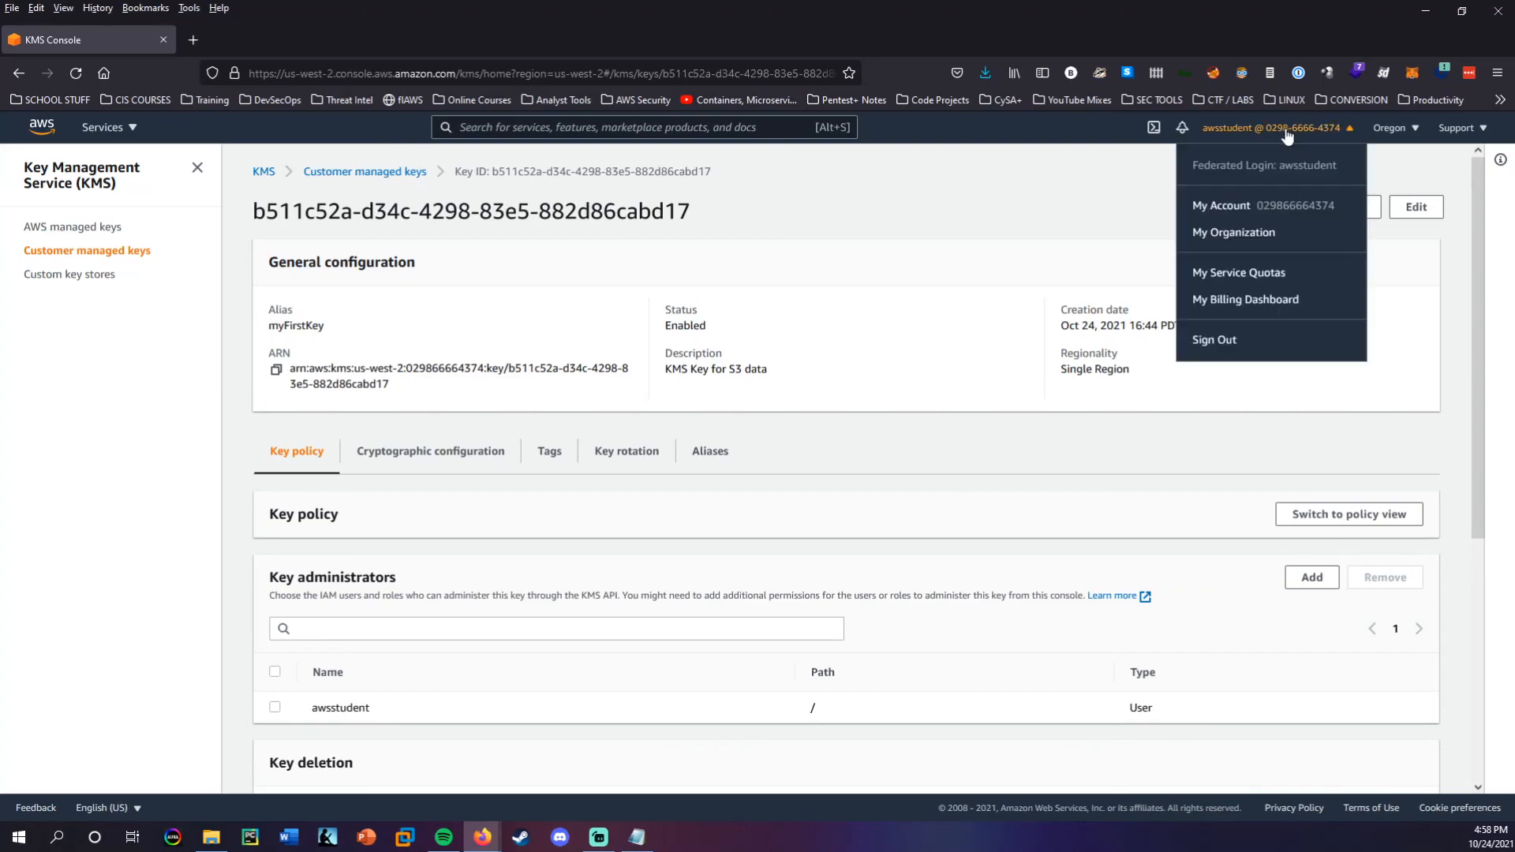
pyautogui.click(1212, 342)
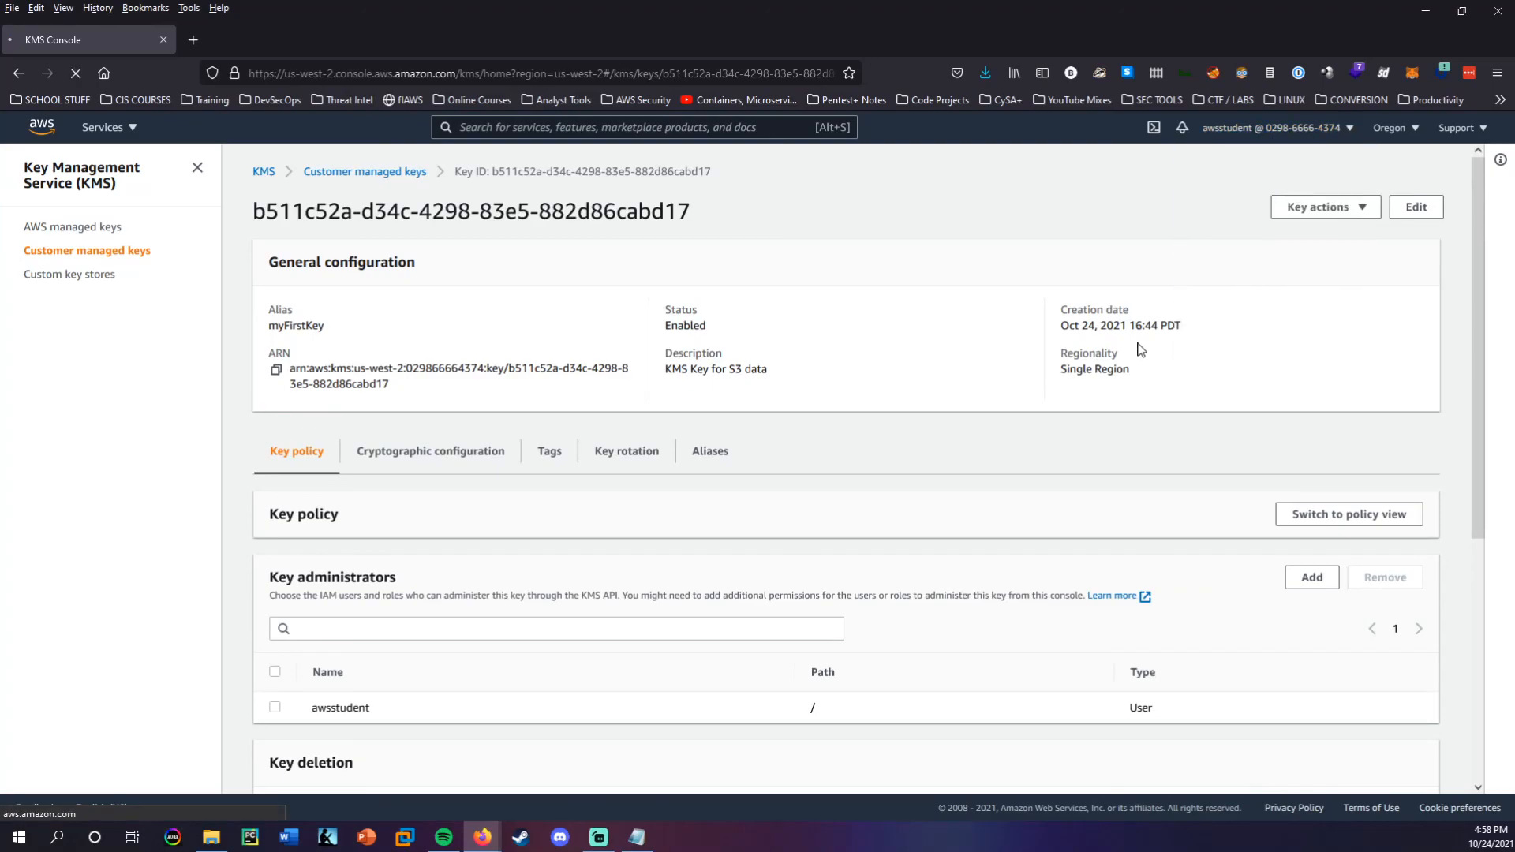